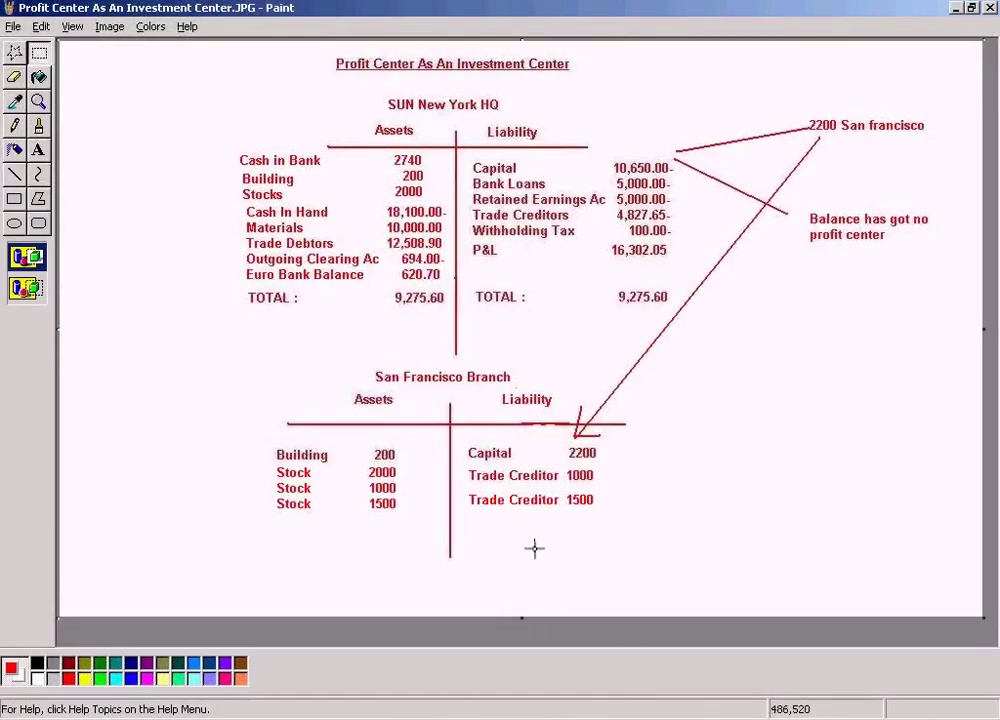
Mark out and deselect the San Francisco Branch table in Paint, then list open SAP windows
drag(251, 362, 623, 542)
click(680, 535)
click(320, 719)
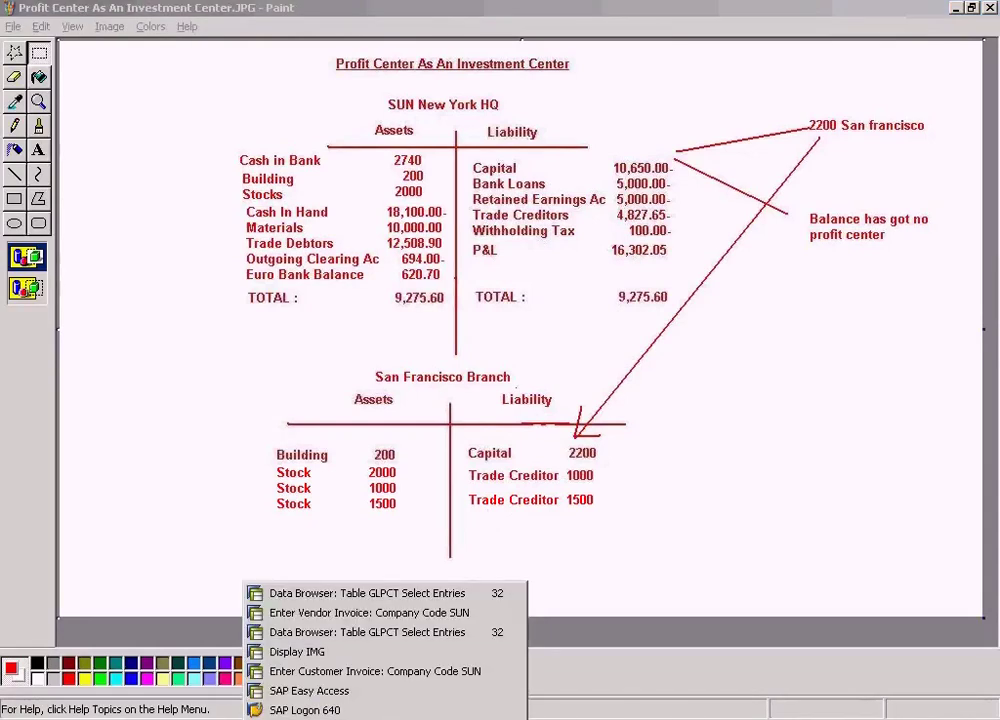
Choose CUSTOMER C as the customer on the FB70 customer invoice
click(384, 672)
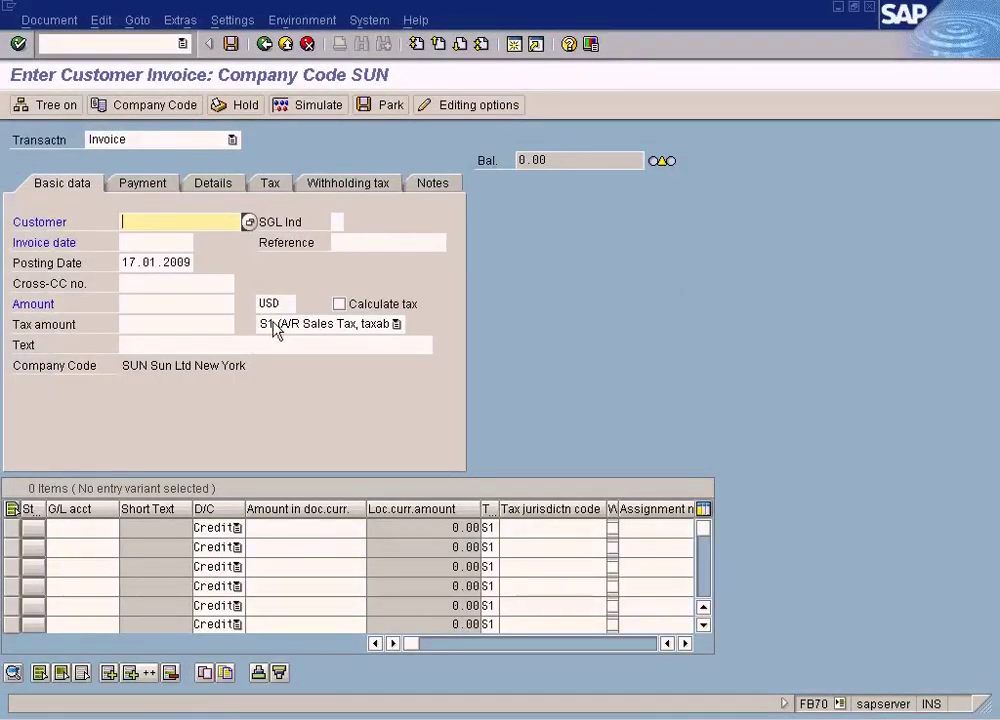
click(249, 222)
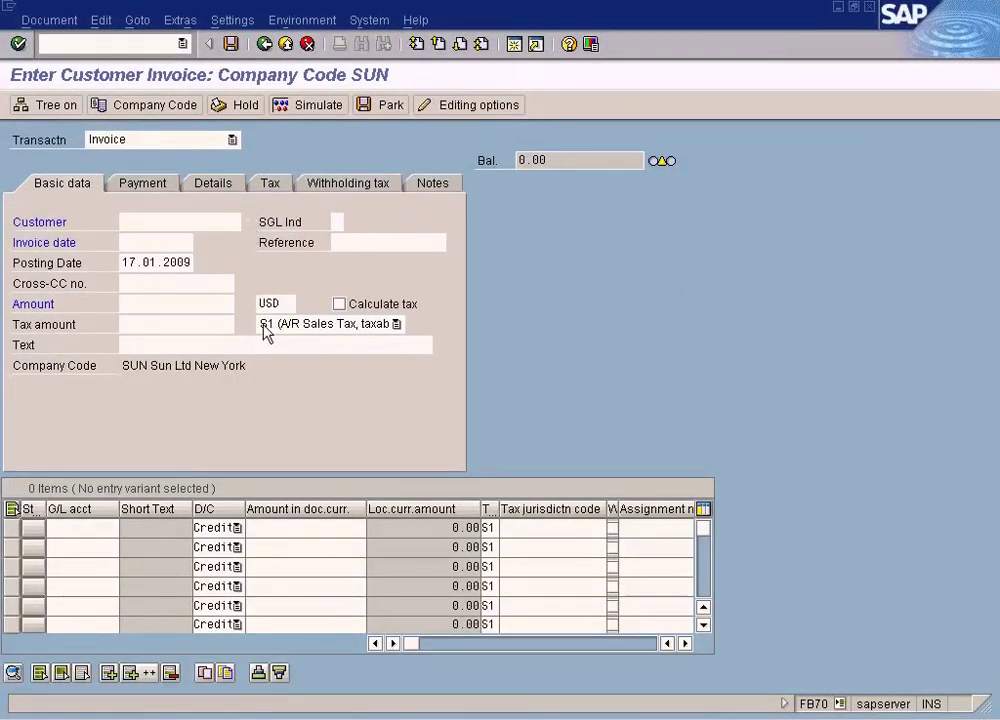
click(142, 673)
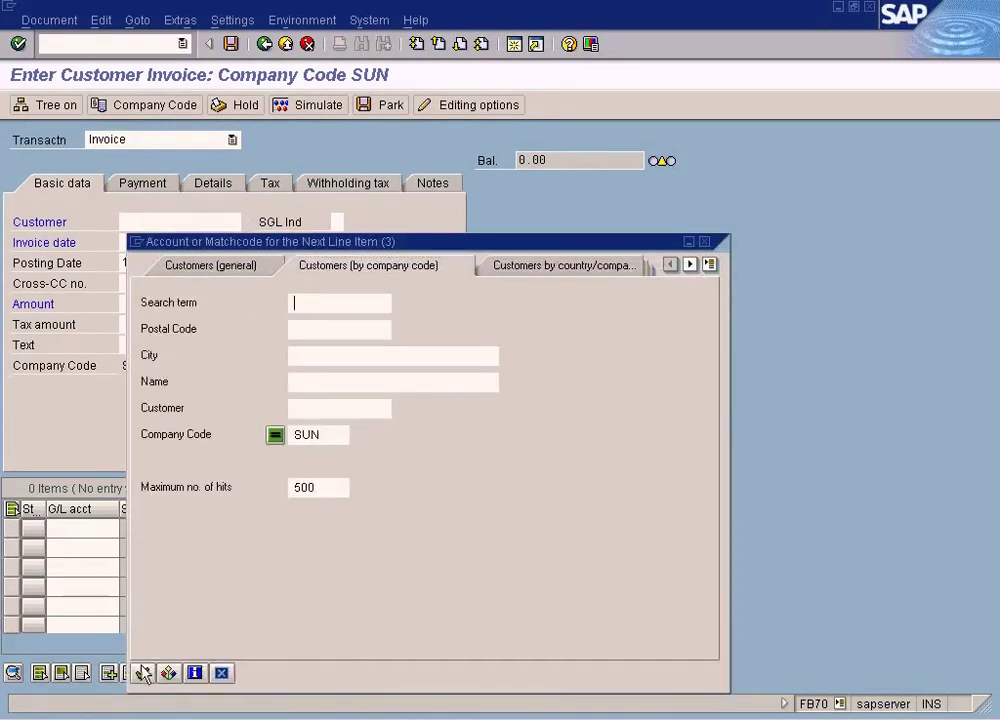
double_click(280, 180)
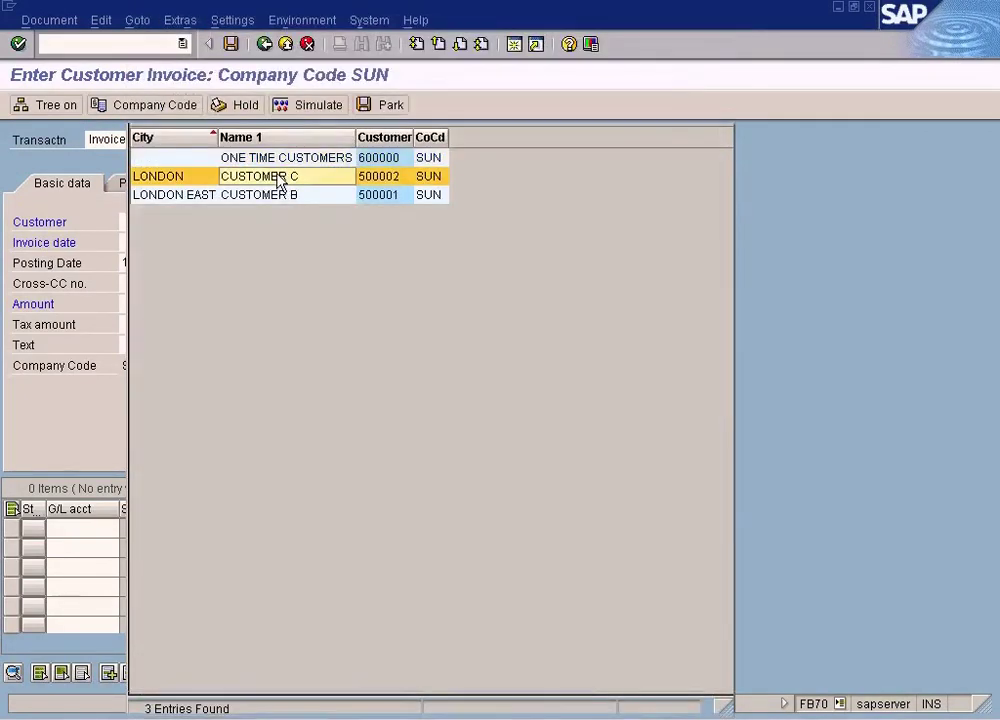
Copy the posting date 17.01.2009 into the invoice date field
drag(121, 258, 234, 259)
key(ctrl+c)
click(179, 242)
key(ctrl+v)
Enter amount 500 USD with a blank tax code, confirm the header, and search G/L accounts
click(179, 299)
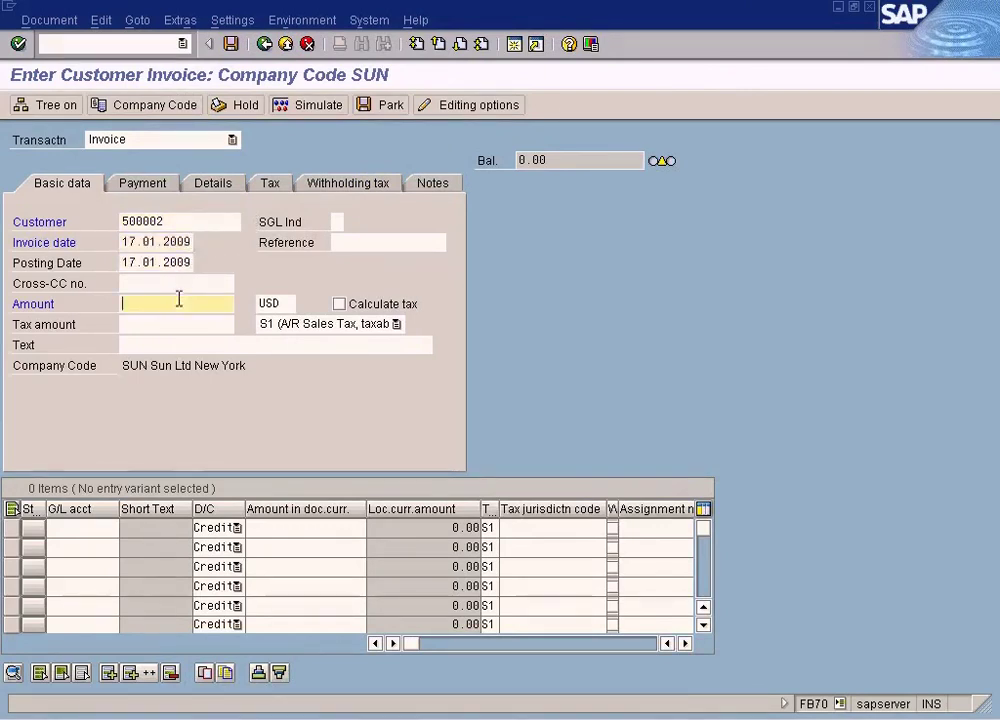
key(alt+Tab)
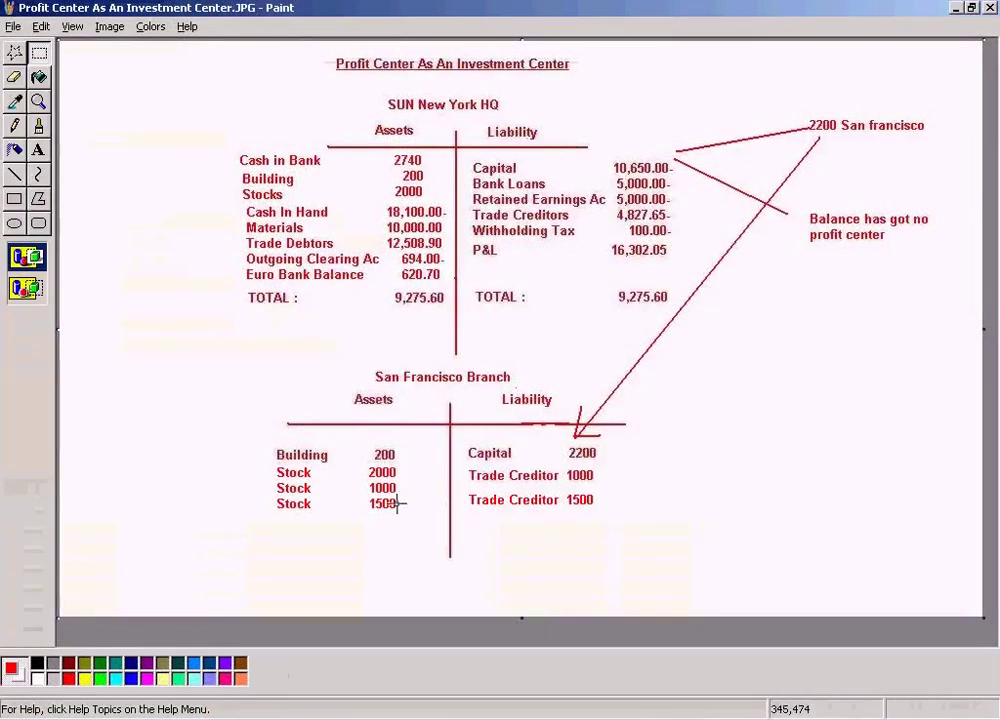
key(alt+Tab)
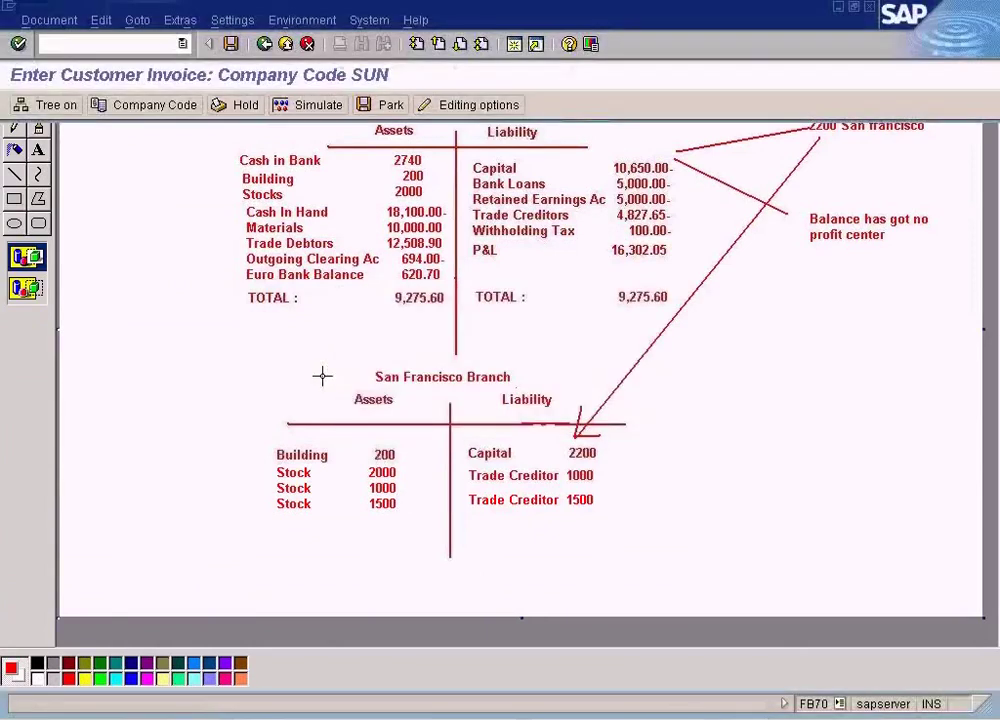
text(500)
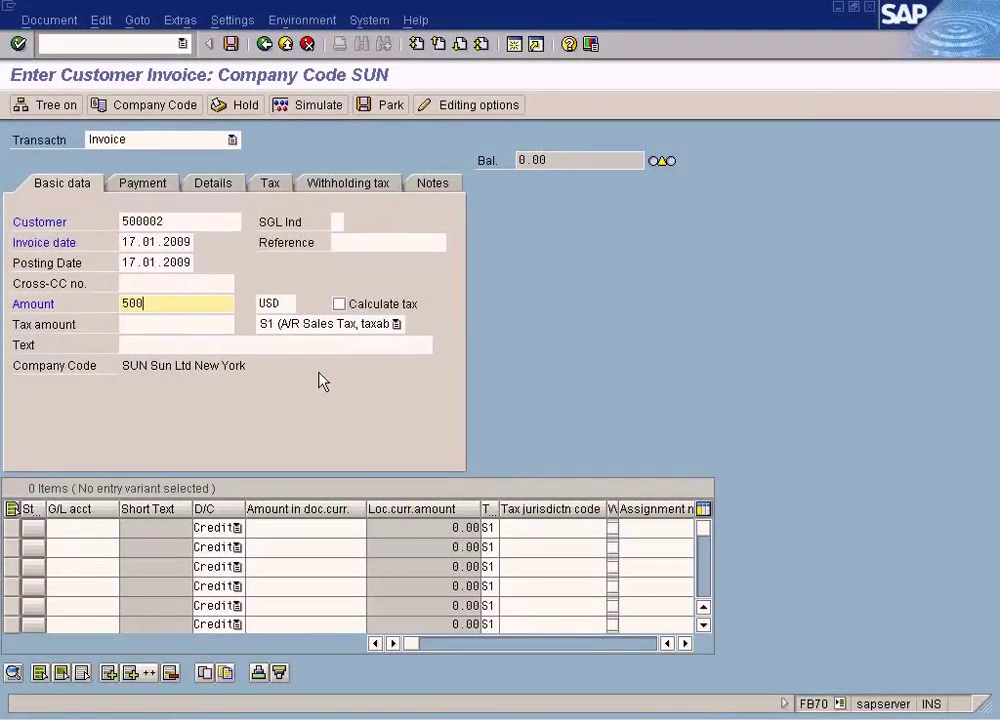
click(355, 335)
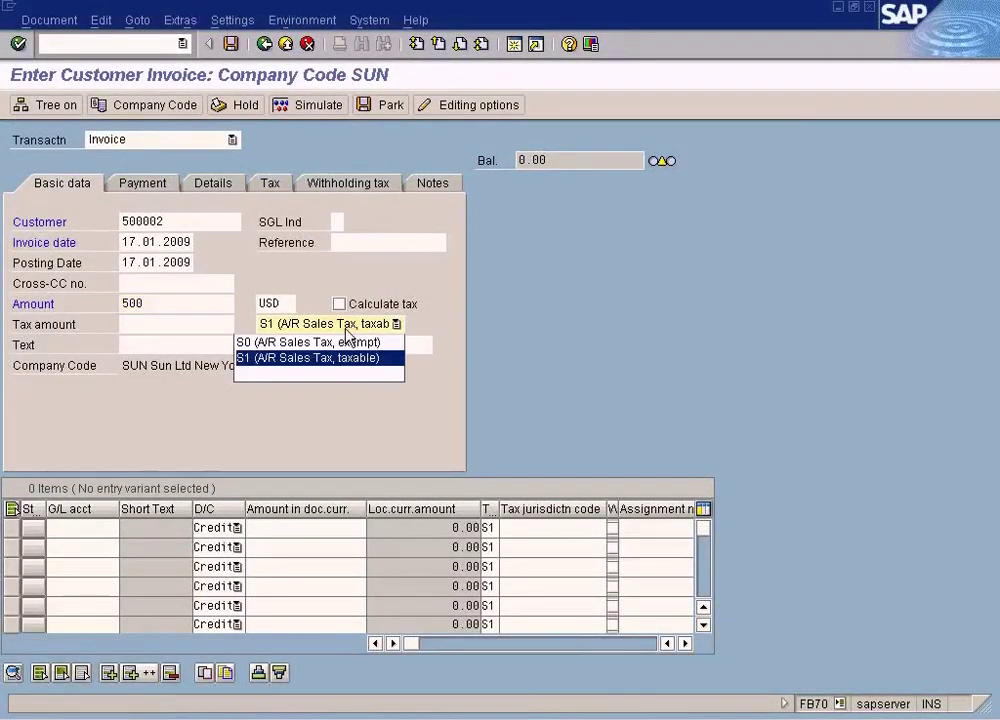
click(315, 377)
key(Return)
click(107, 528)
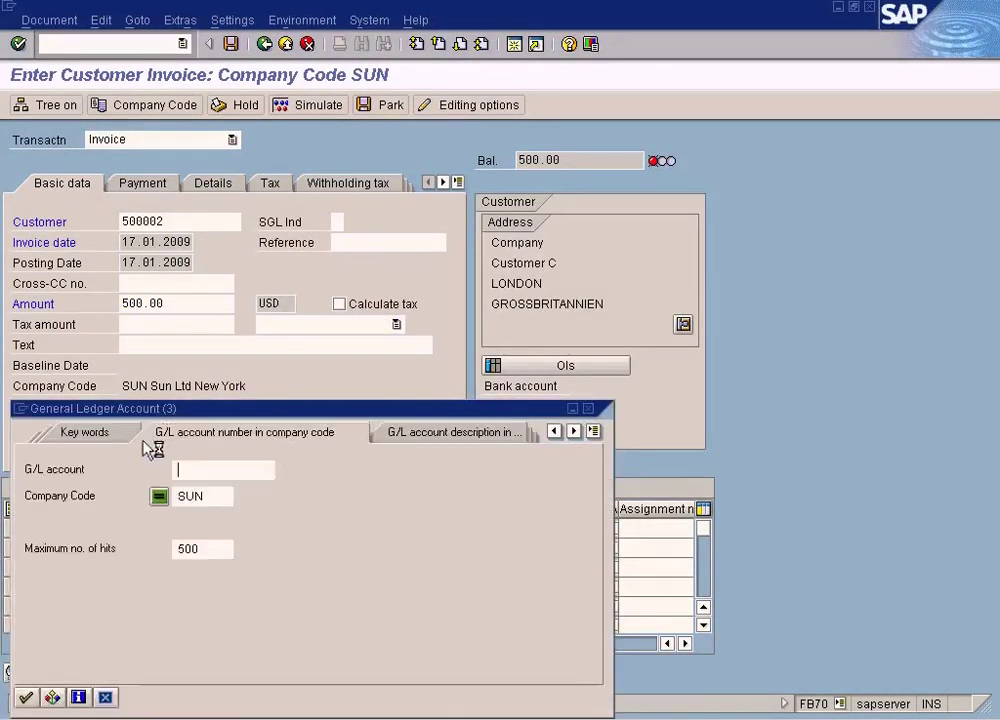
Pick G/L account 500003 (Sales Of MPV) for line one from the account search list
drag(247, 418, 255, 311)
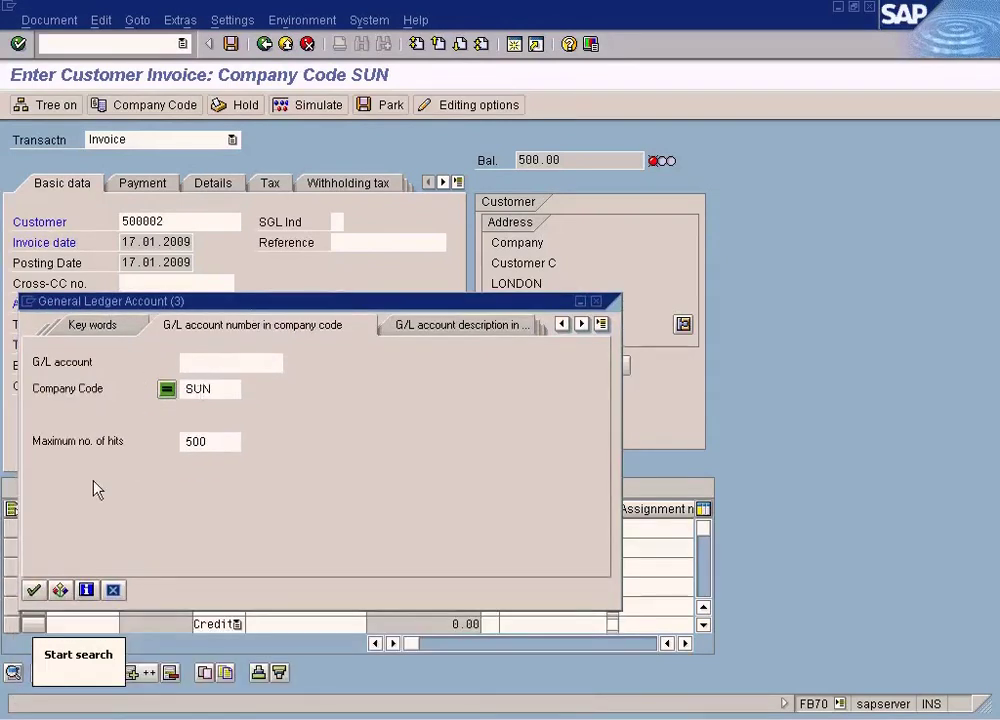
click(33, 588)
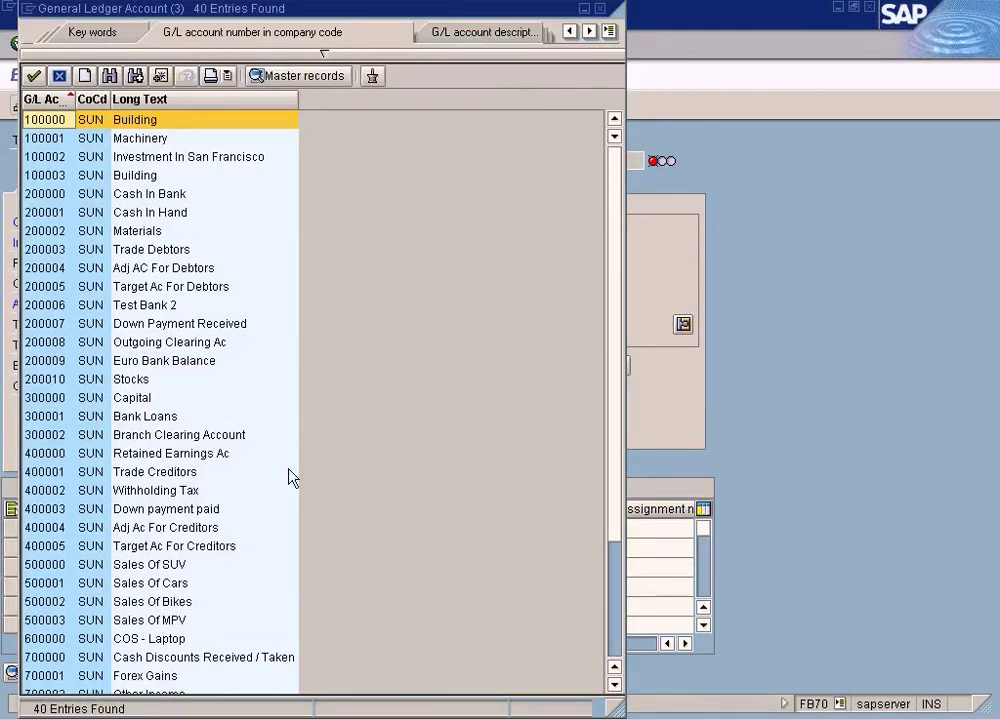
scroll(290, 477, down, 4)
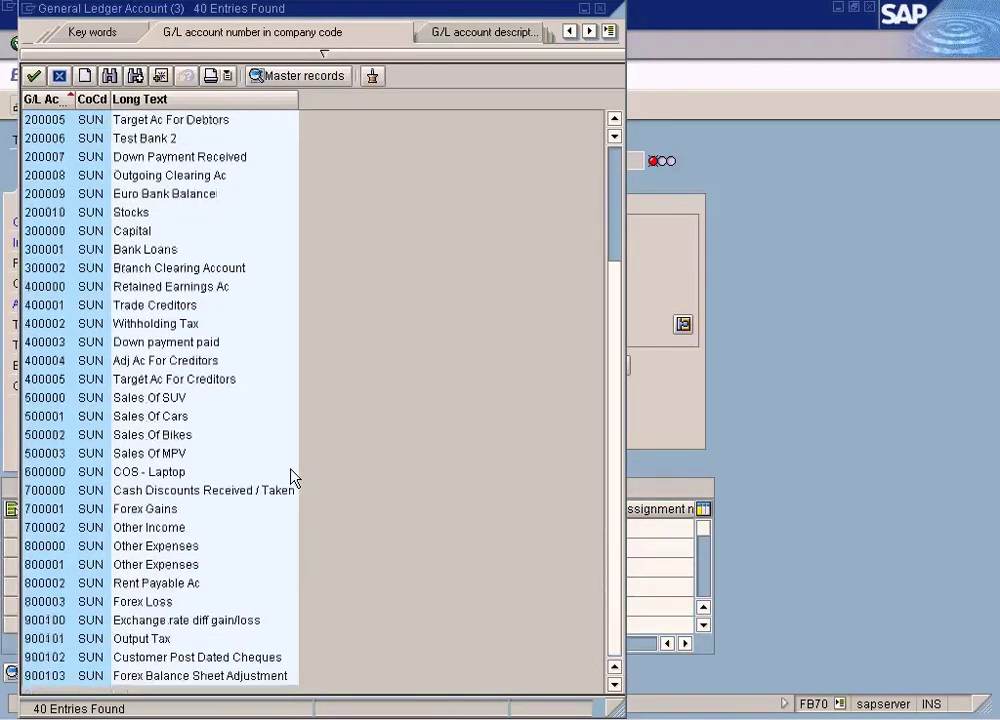
double_click(193, 456)
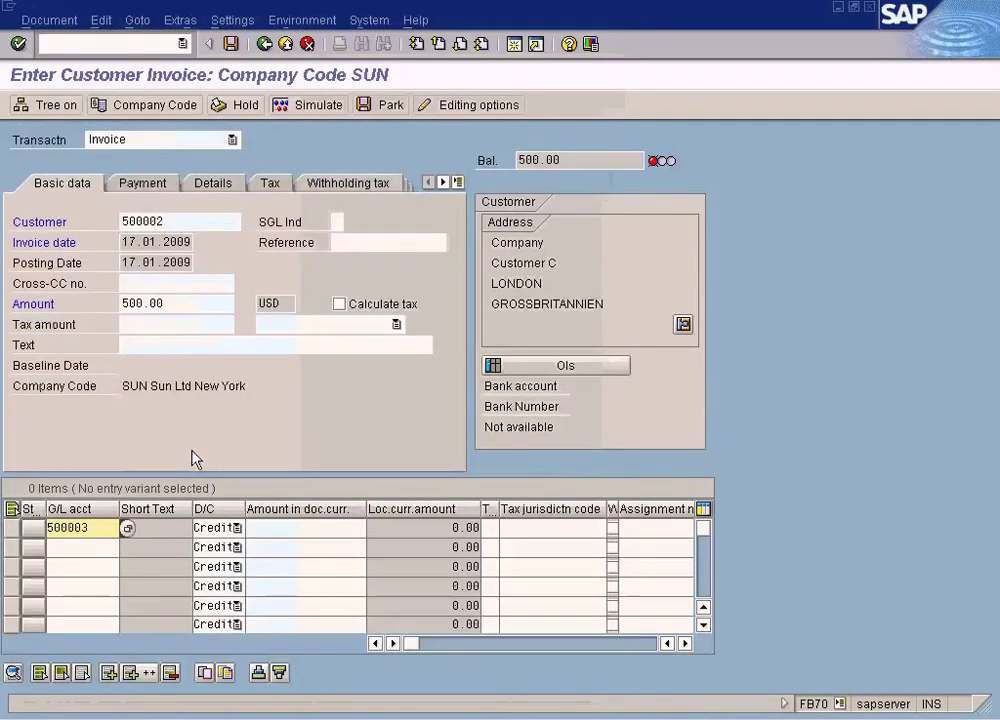
Enter 200 as line one's document-currency amount and move along to the Profit center column
click(309, 526)
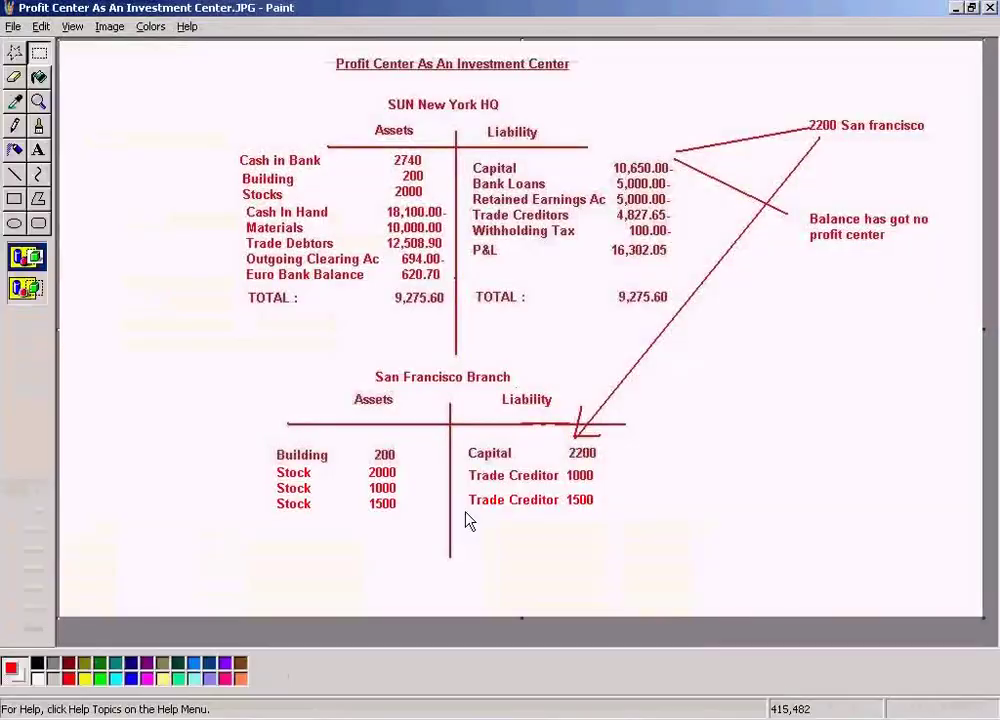
key(alt+Tab)
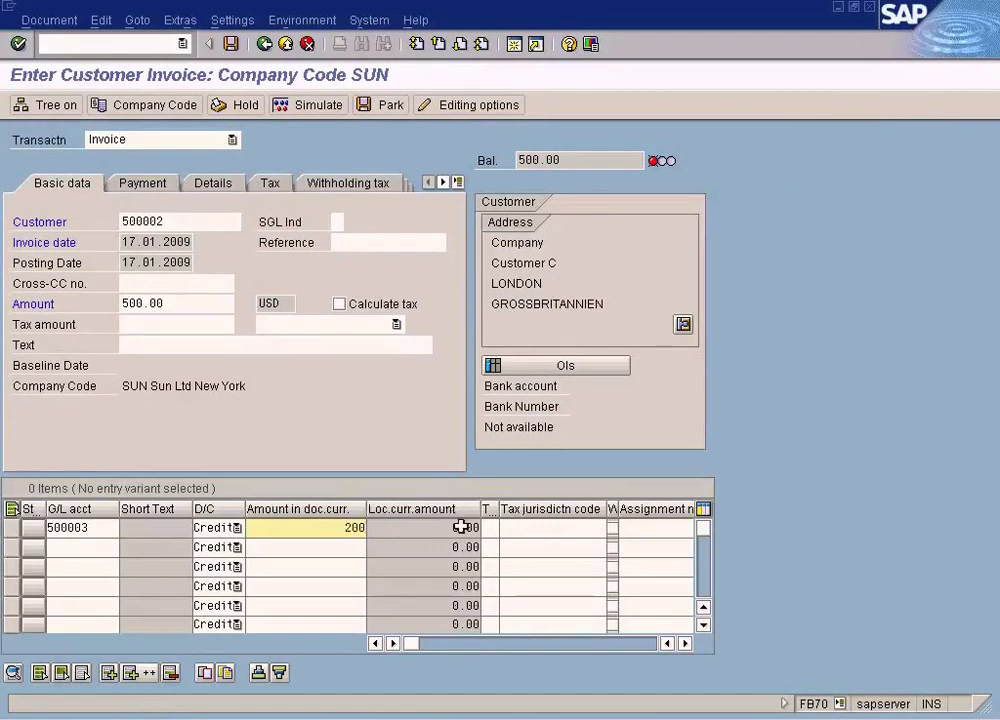
key(Tab)
key(Tab)
key(Tab)
key(Tab)
key(Tab)
key(Tab)
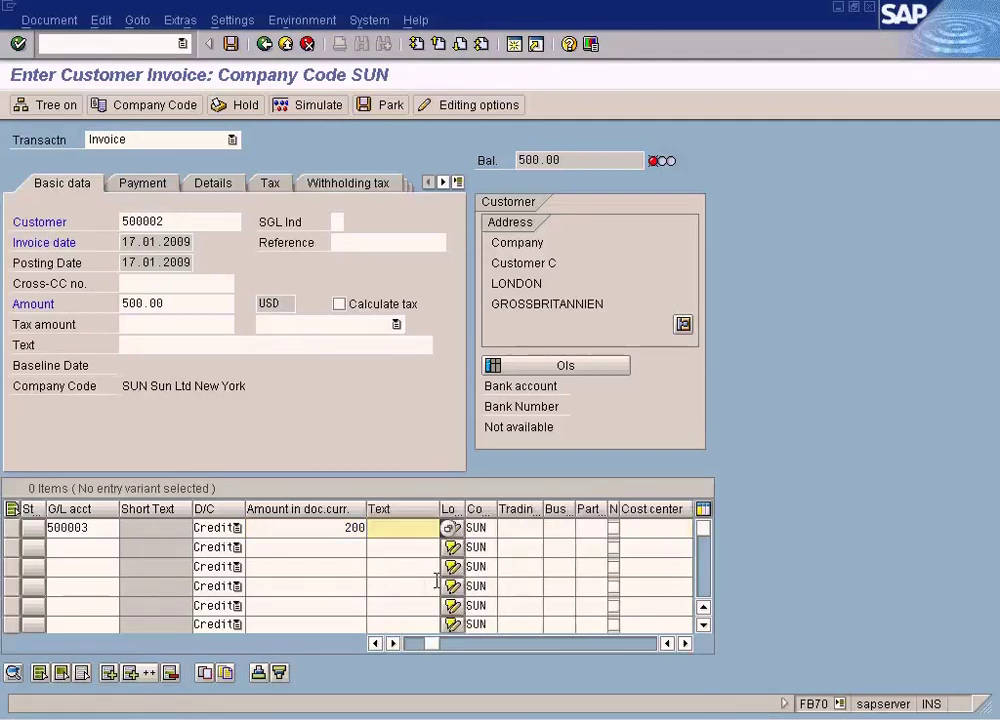
key(Tab)
key(Tab)
key(Tab)
key(Tab)
key(Tab)
key(Tab)
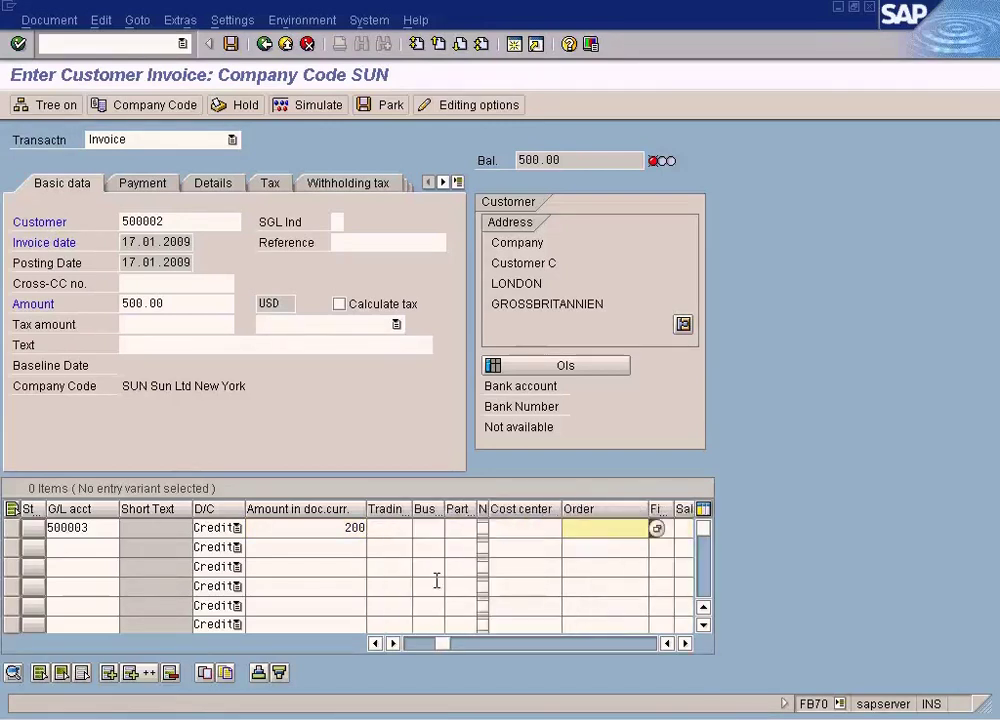
key(Tab)
key(Tab)
key(Tab)
key(Tab)
key(Tab)
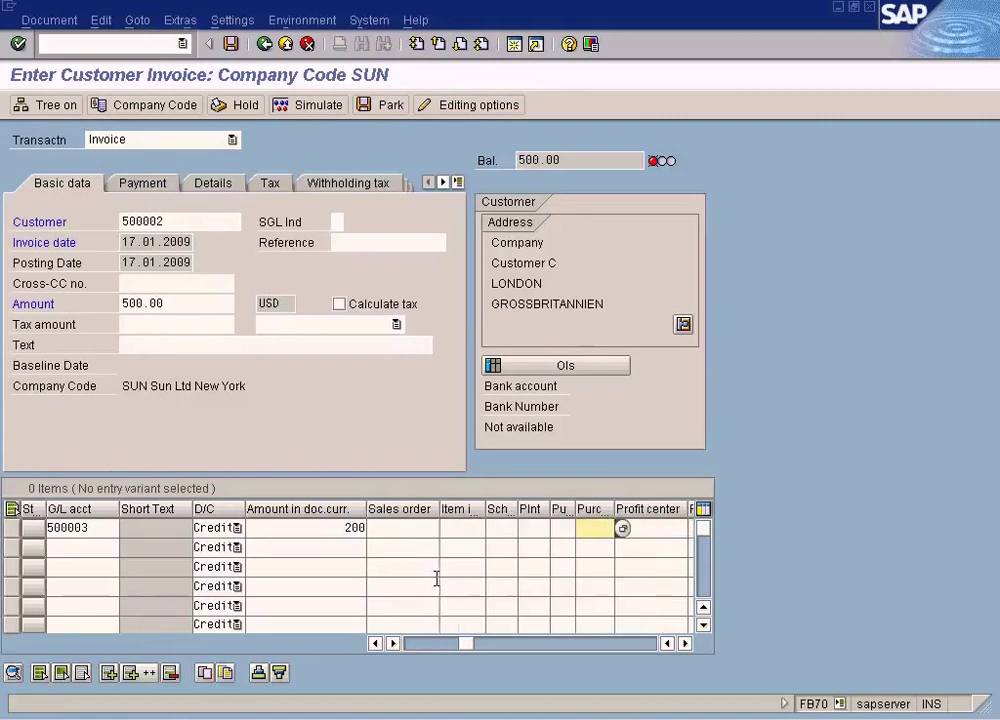
Assign profit center SANFRANCIS to line one, then highlight the Investment Center Part 3 lesson in Word
click(690, 527)
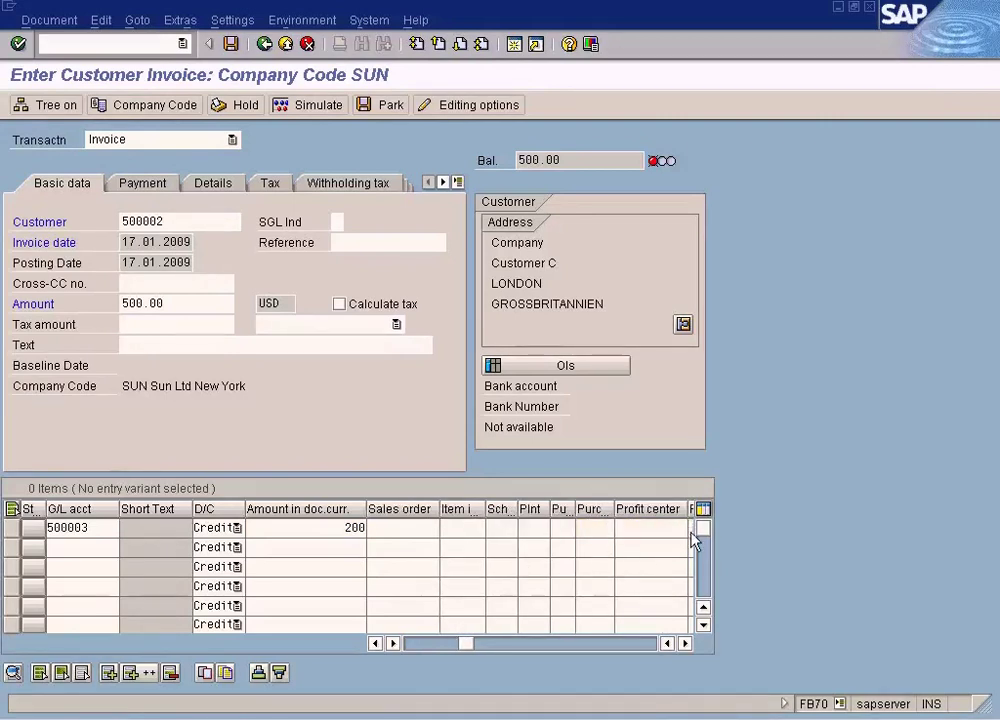
click(231, 697)
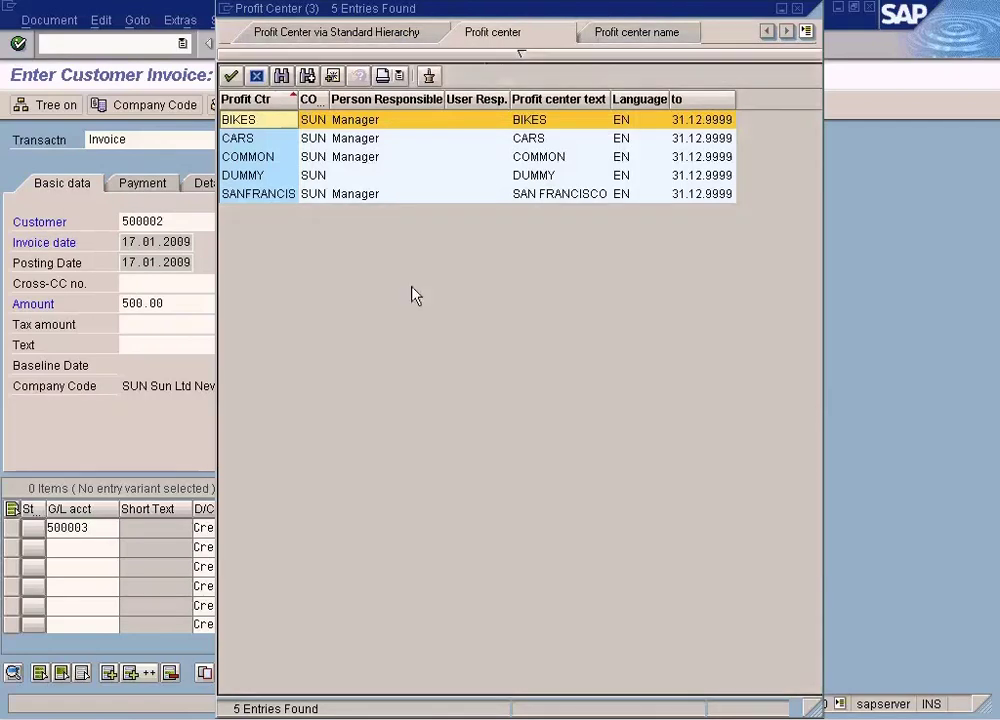
double_click(550, 194)
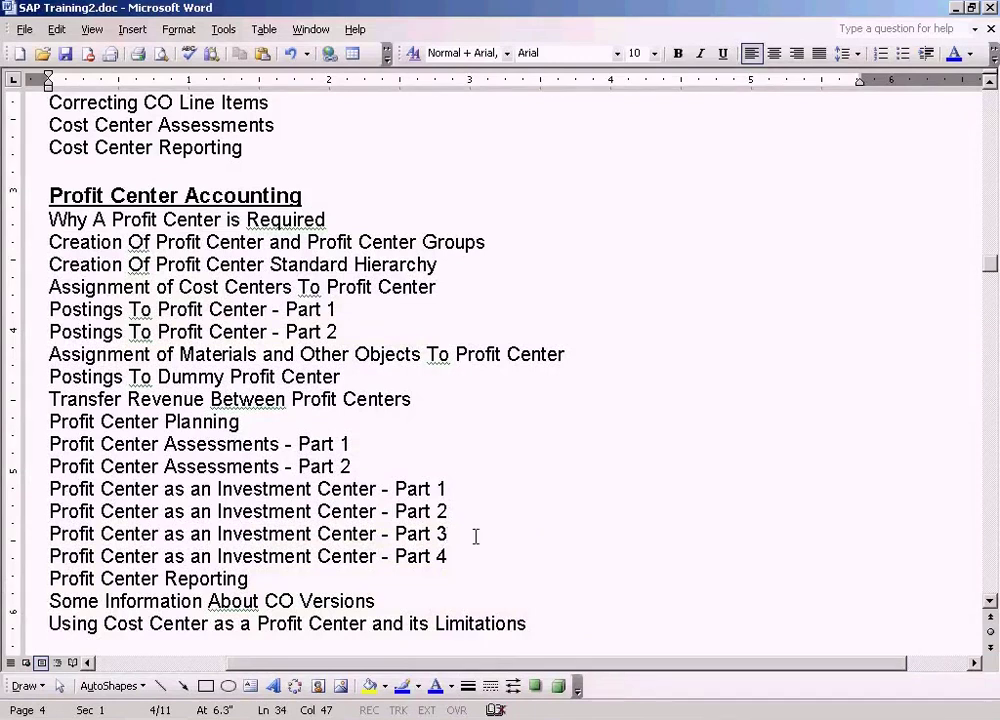
triple_click(476, 536)
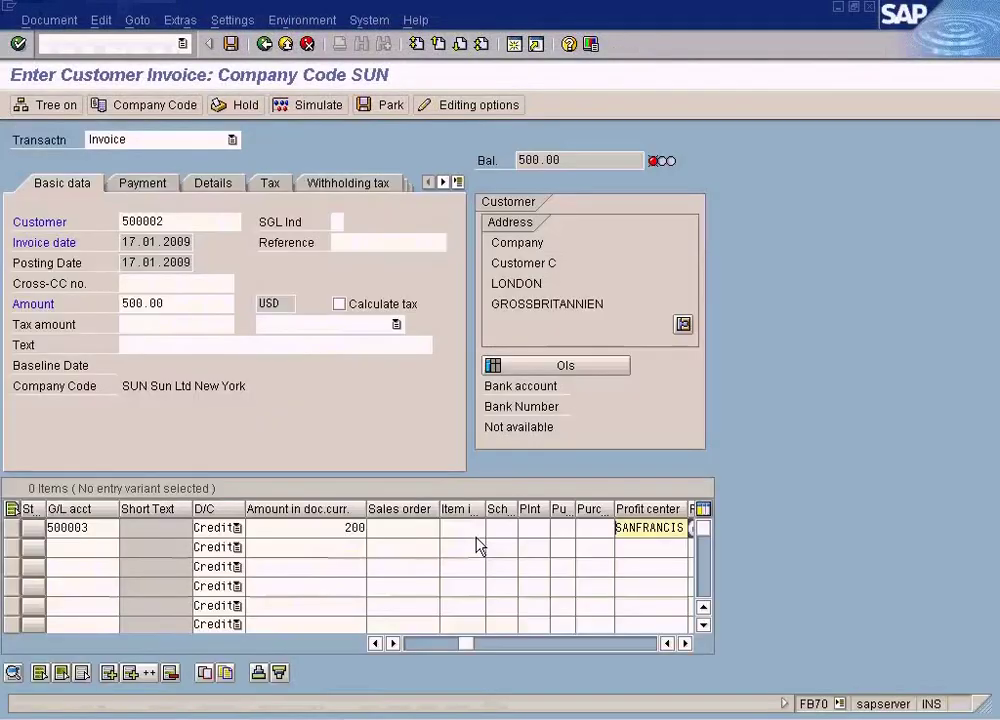
Revisit line one's amount cell and list the open SAP windows
click(330, 527)
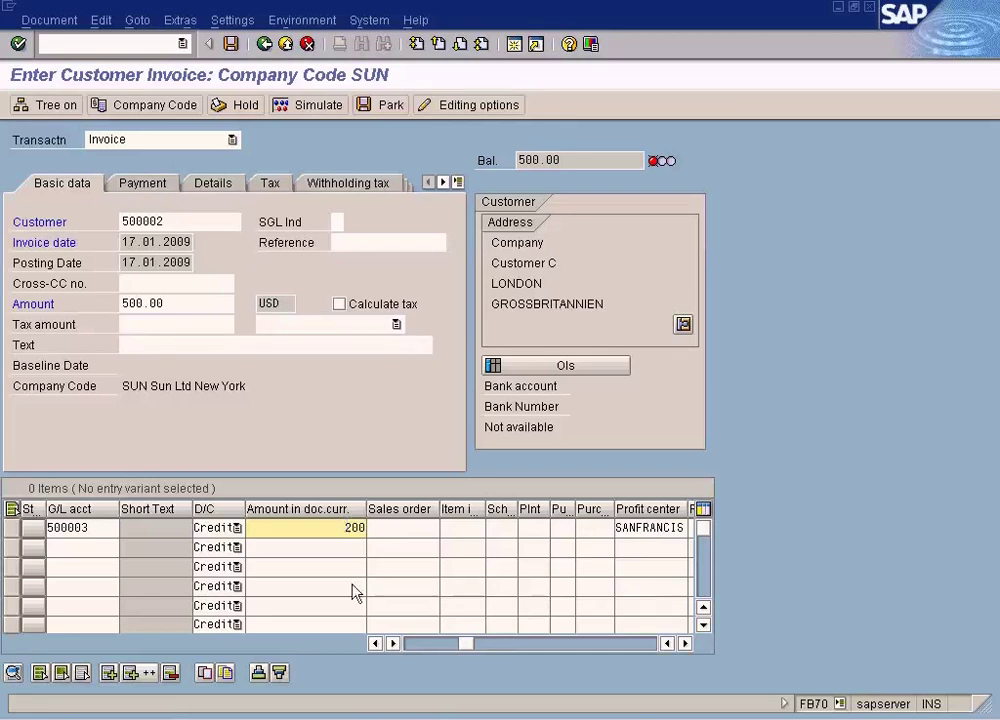
click(330, 716)
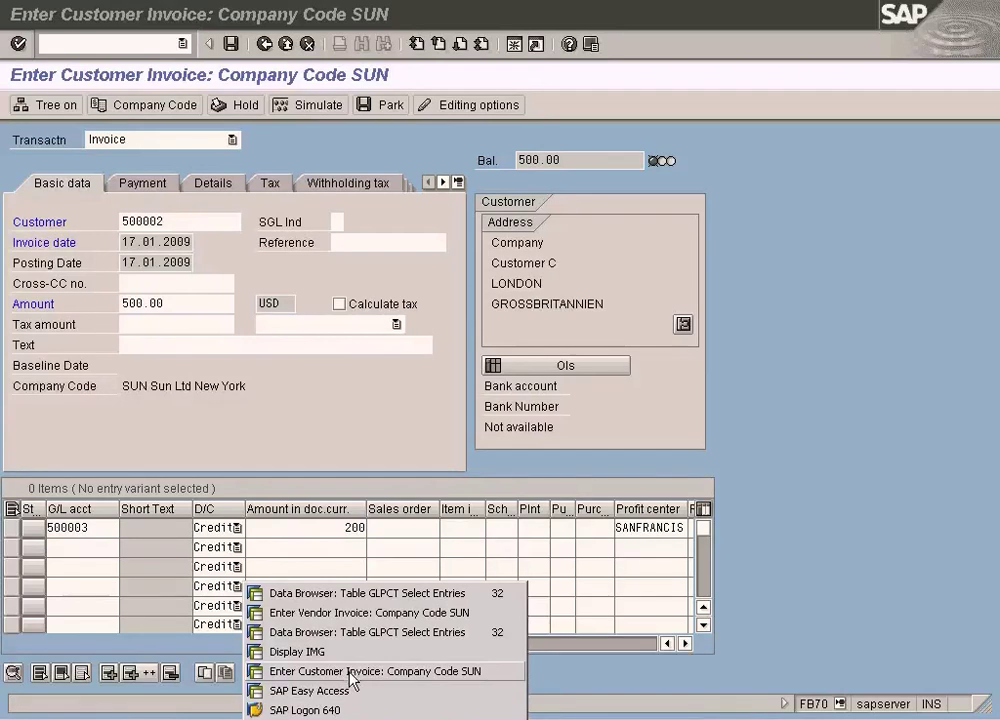
Expand the Profit Center Accounting period-end closing folders in the Easy Access menu
click(297, 689)
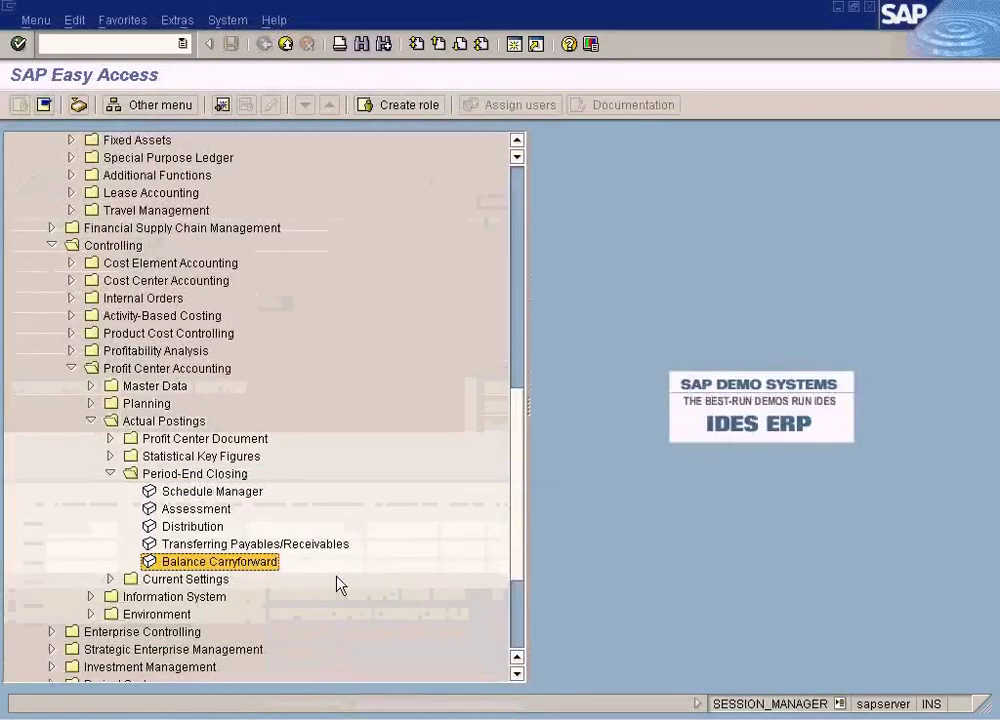
click(520, 214)
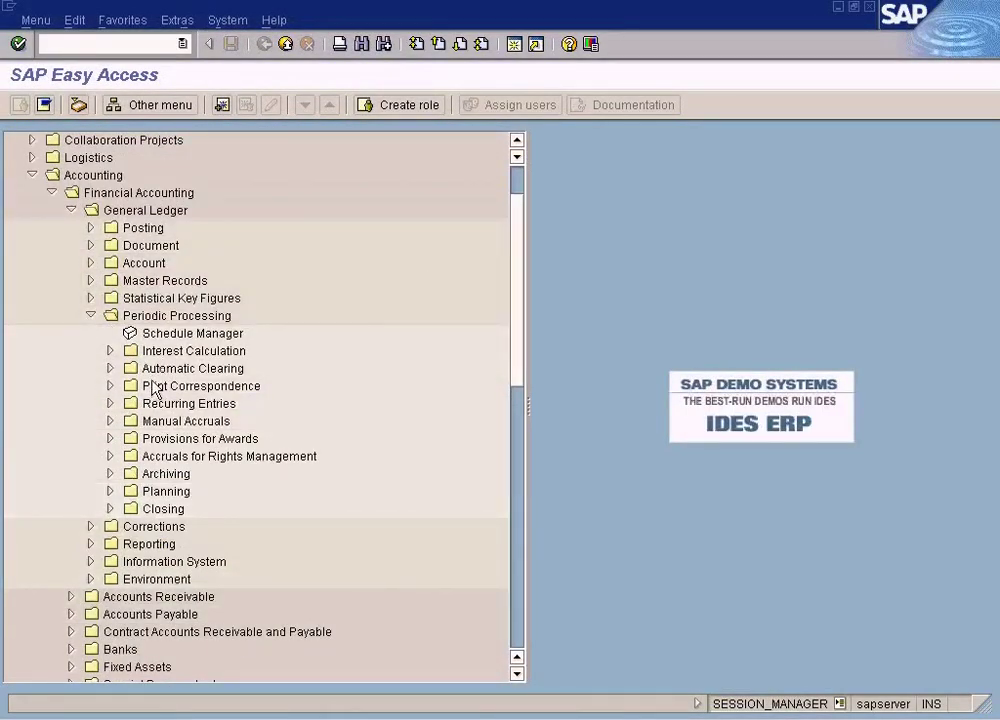
click(111, 510)
click(224, 510)
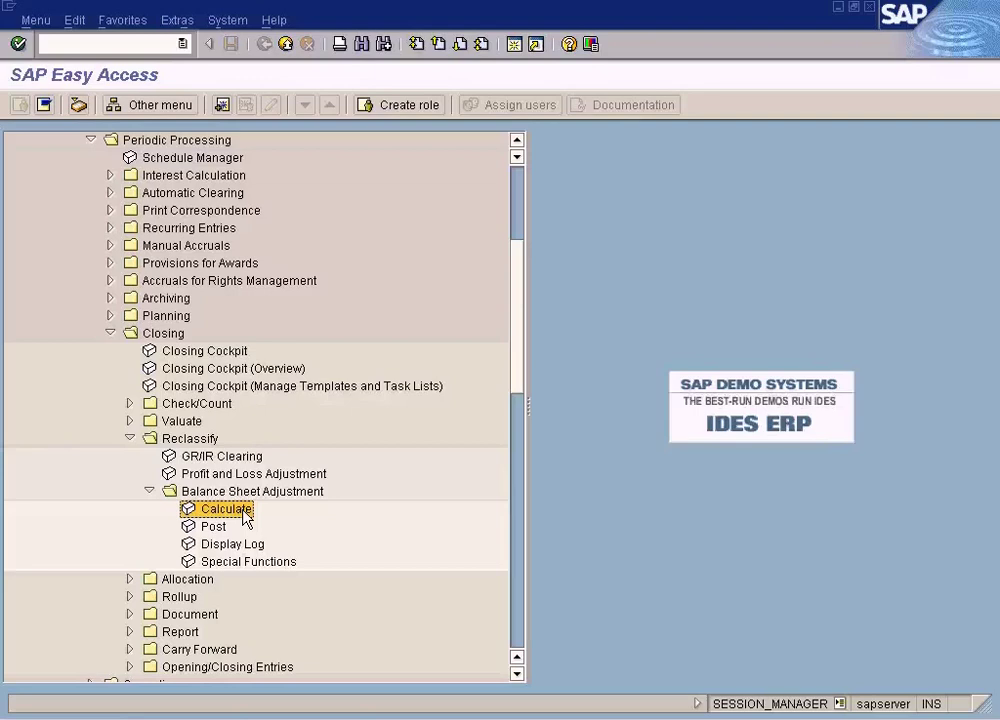
scroll(245, 517, down, 7)
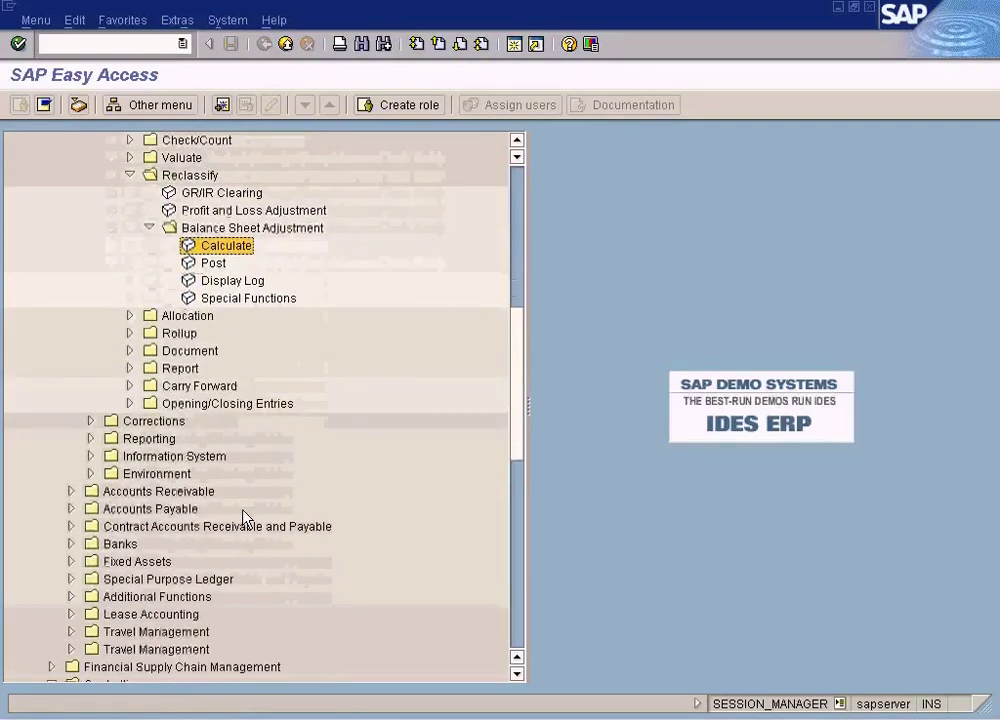
scroll(245, 517, down, 5)
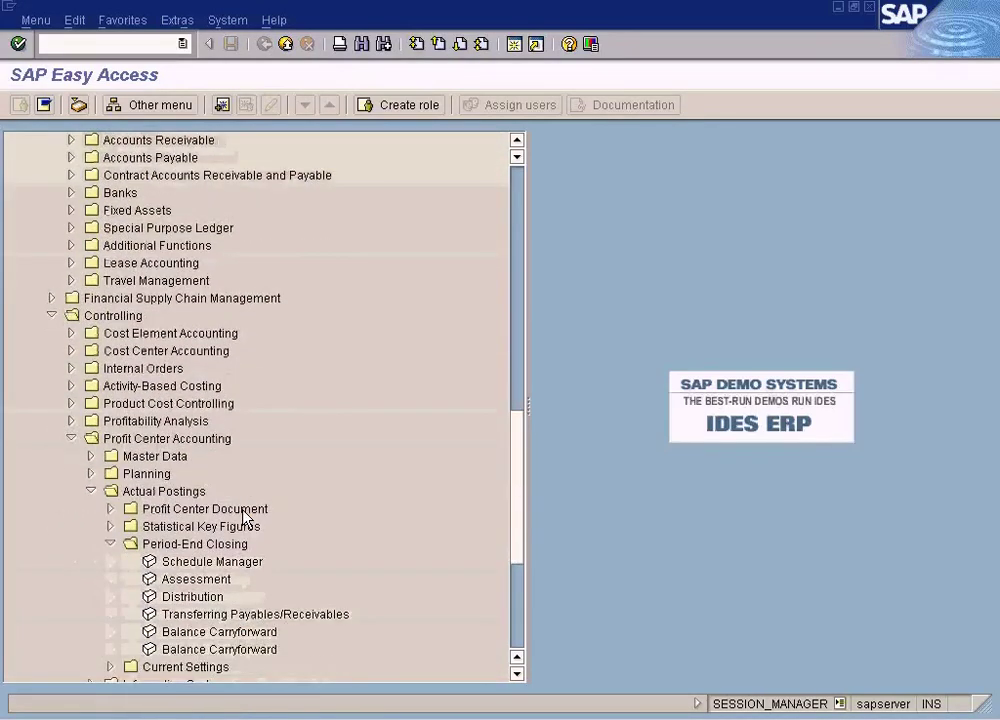
Select the balance sheet adjustment calculation, then return to the SUN customer invoice
click(193, 612)
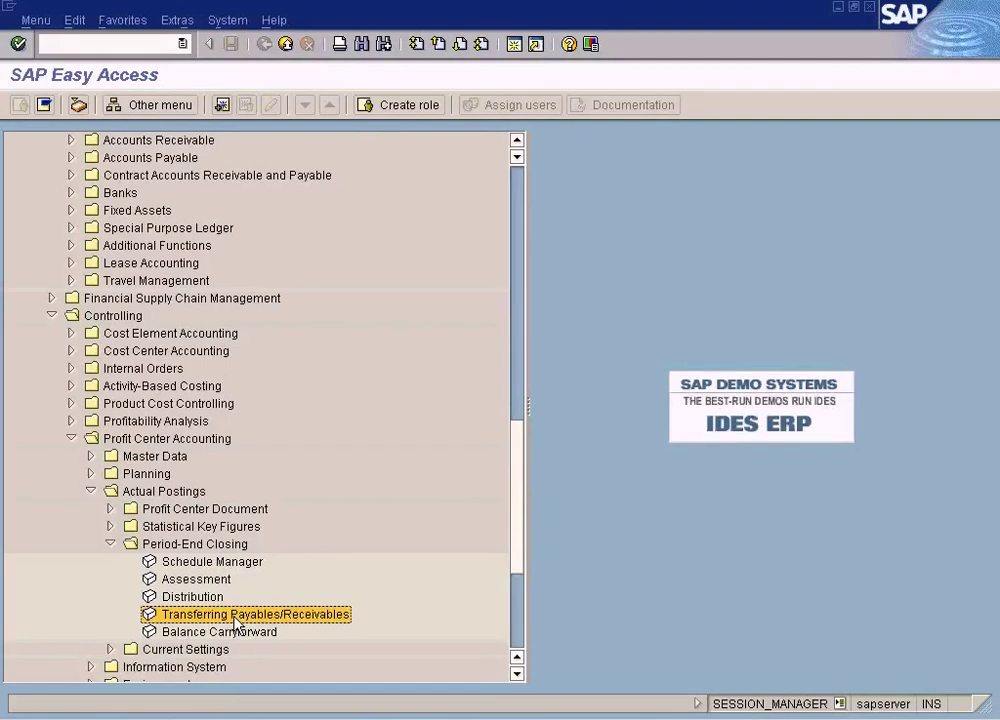
click(521, 191)
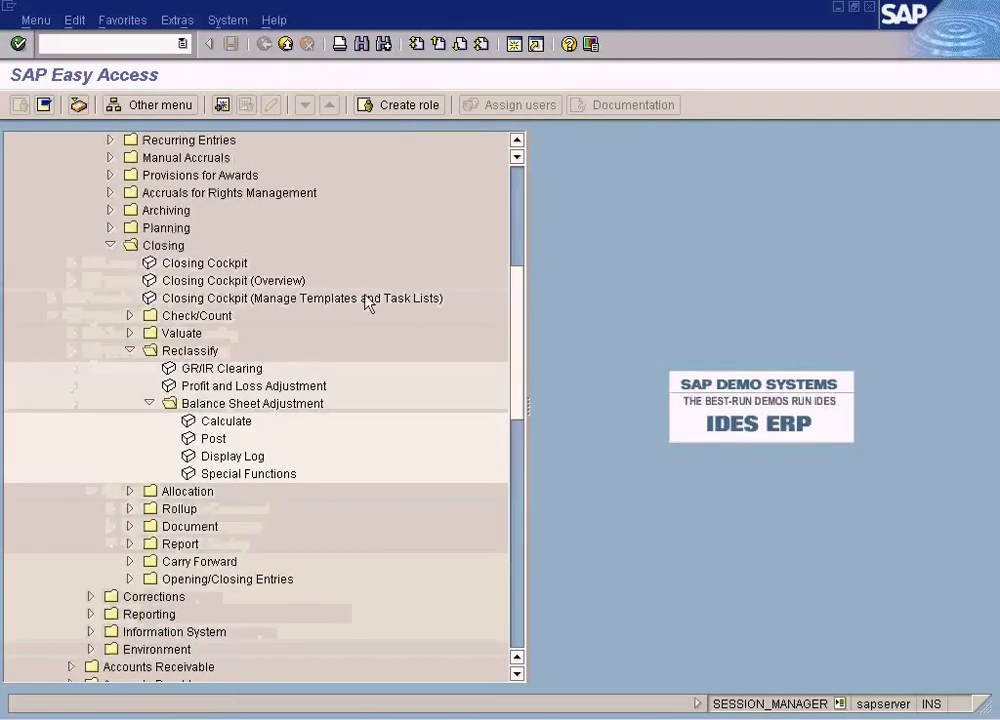
click(228, 422)
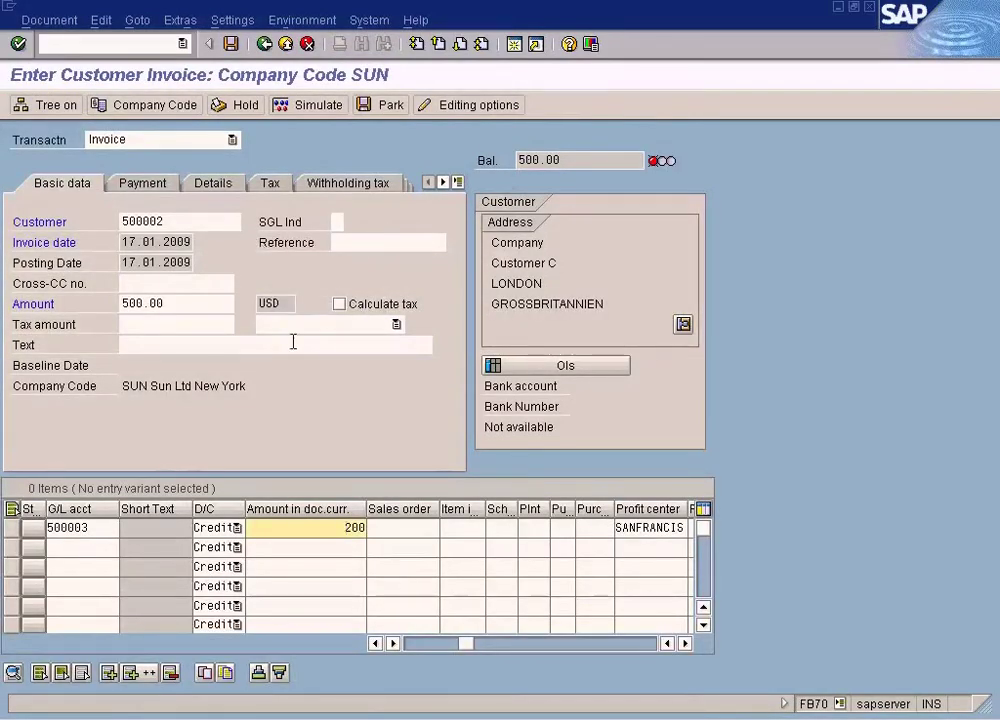
key(F3)
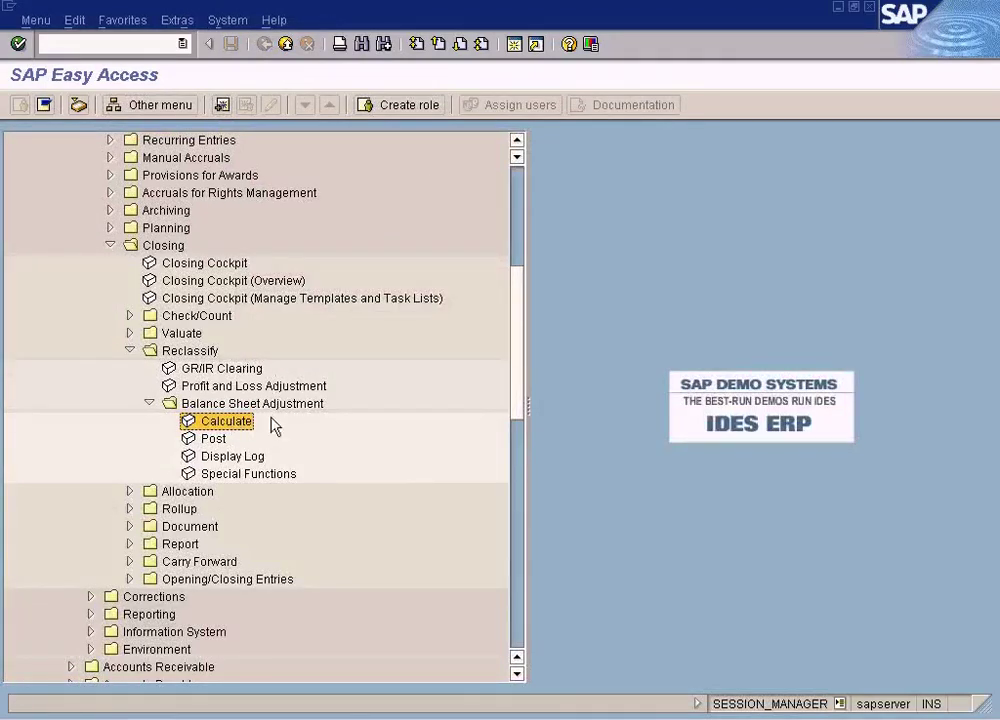
key(alt+Tab)
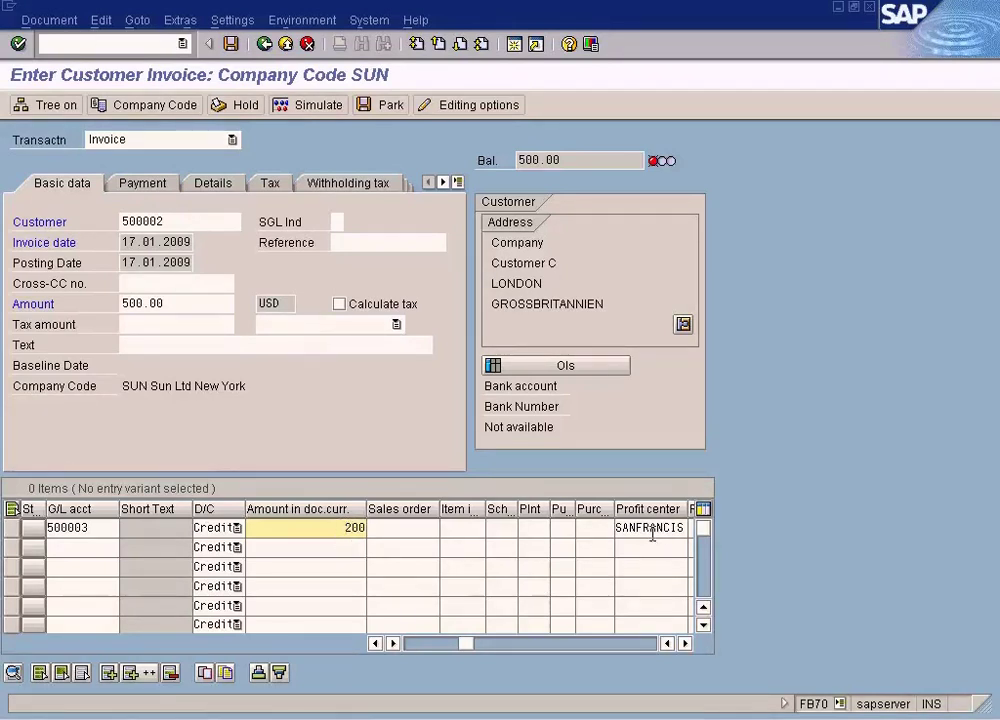
Copy account 500003 from line one into line two's G/L account field
click(107, 547)
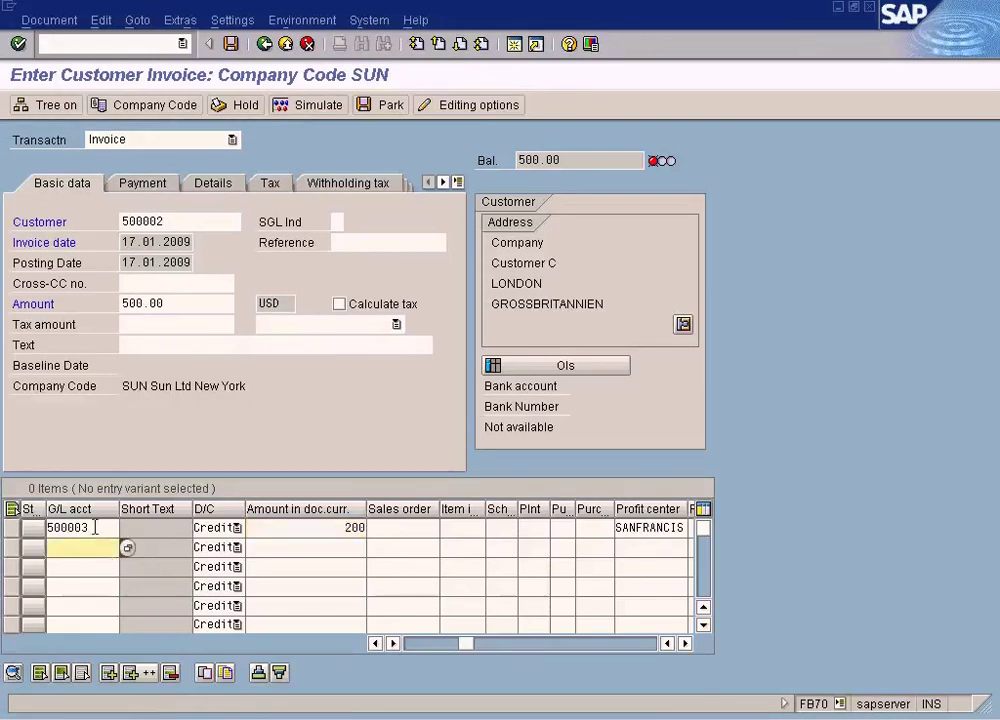
double_click(97, 528)
key(ctrl+c)
click(83, 545)
key(ctrl+v)
Give line two an amount of 300 and profit center 'cars'
click(341, 545)
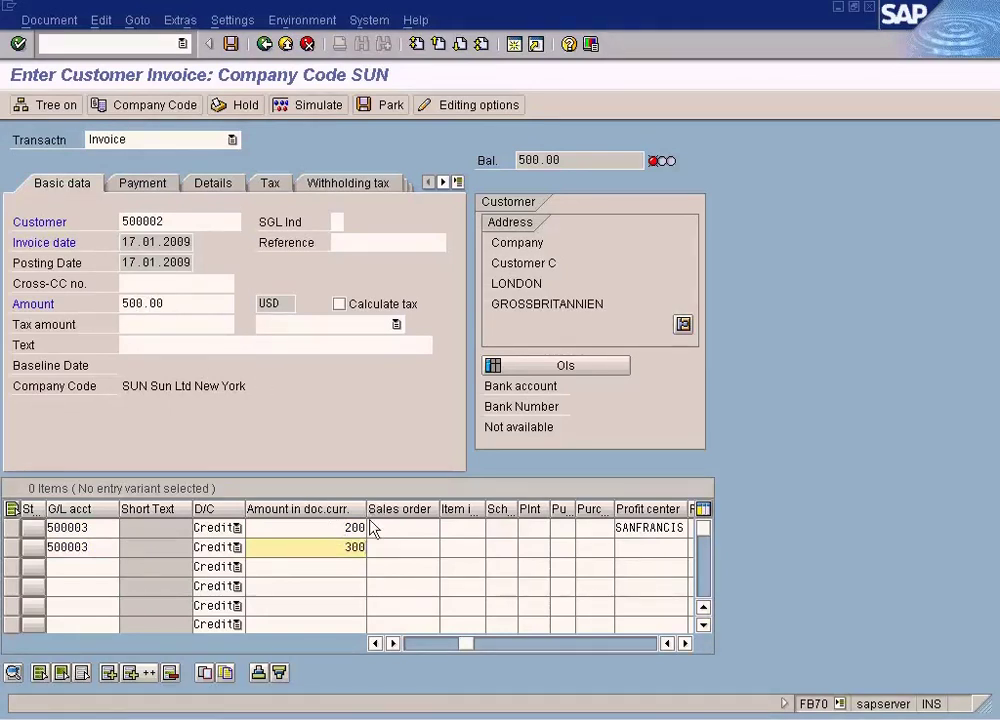
key(Tab)
key(Tab)
key(Tab)
key(Tab)
key(Tab)
key(Tab)
key(Tab)
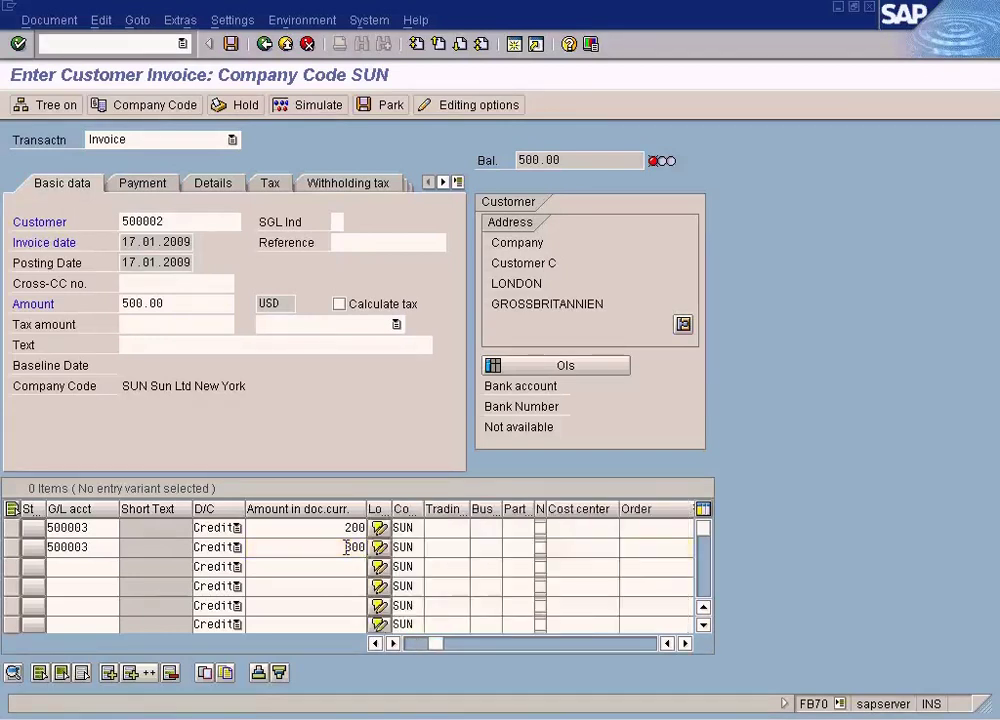
key(Tab)
key(Tab)
key(Tab)
key(Tab)
key(Tab)
key(Tab)
key(Tab)
key(Tab)
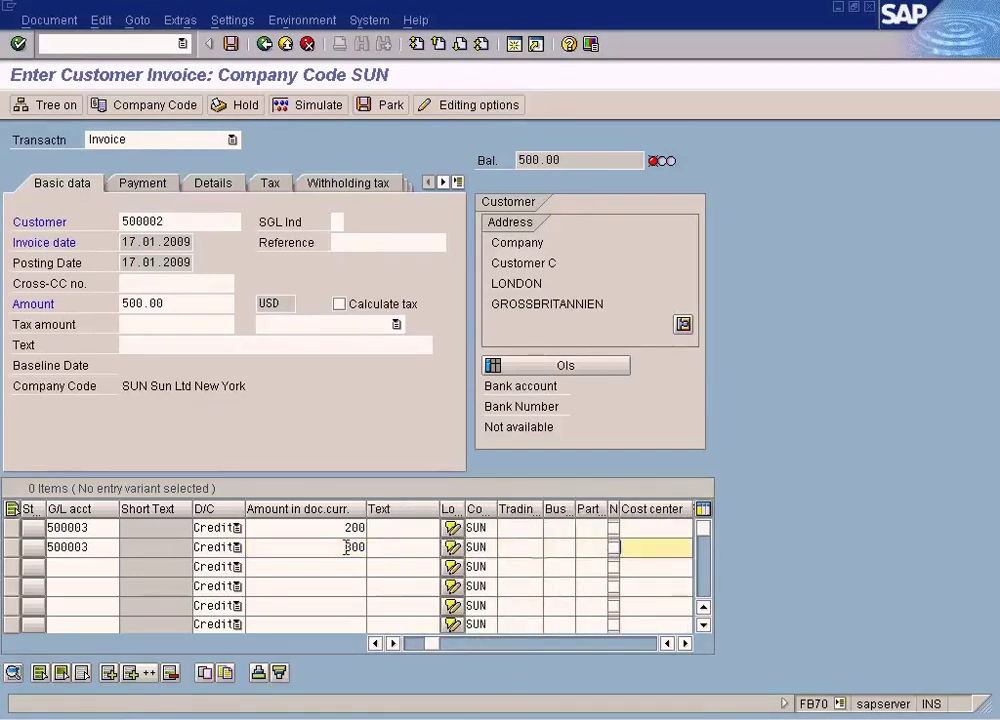
key(Tab)
key(Tab)
key(Tab)
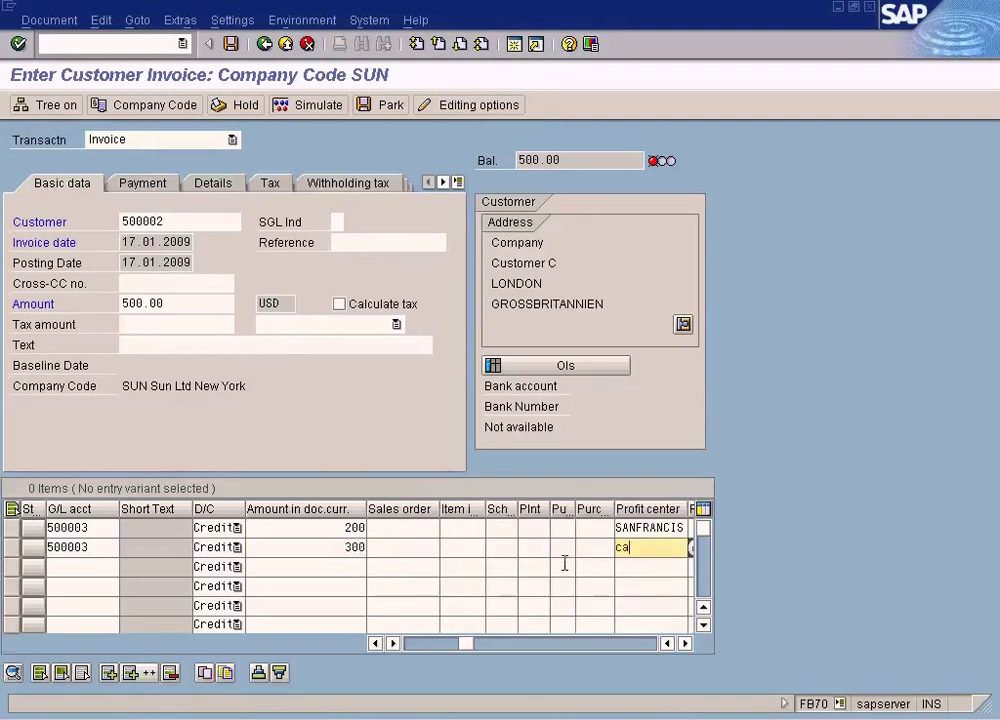
text(cars)
key(Up)
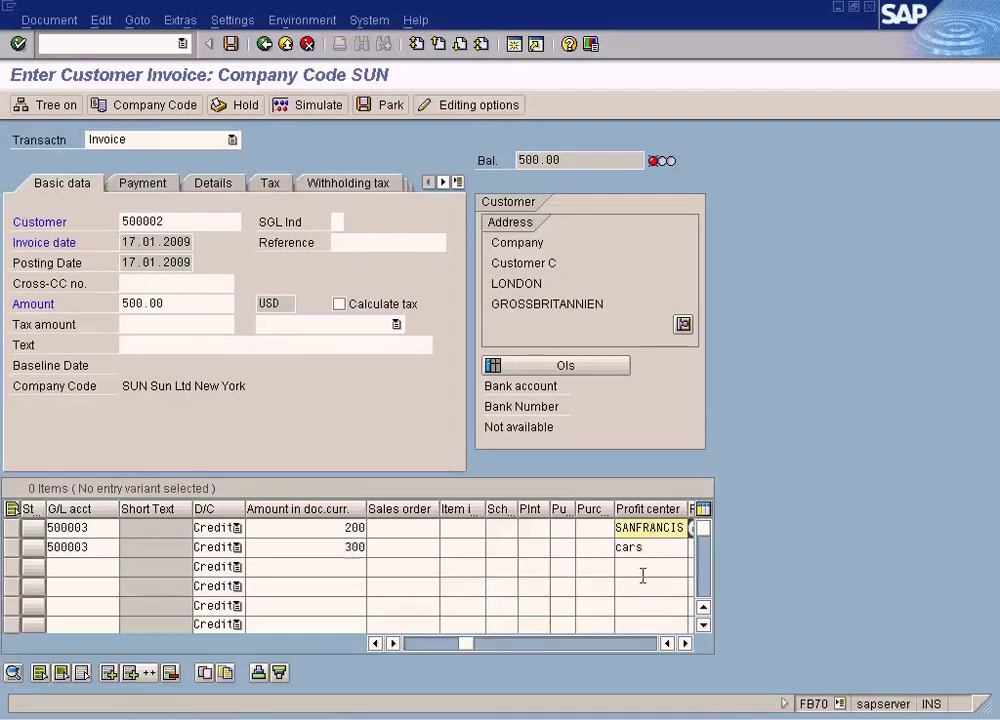
key(Down)
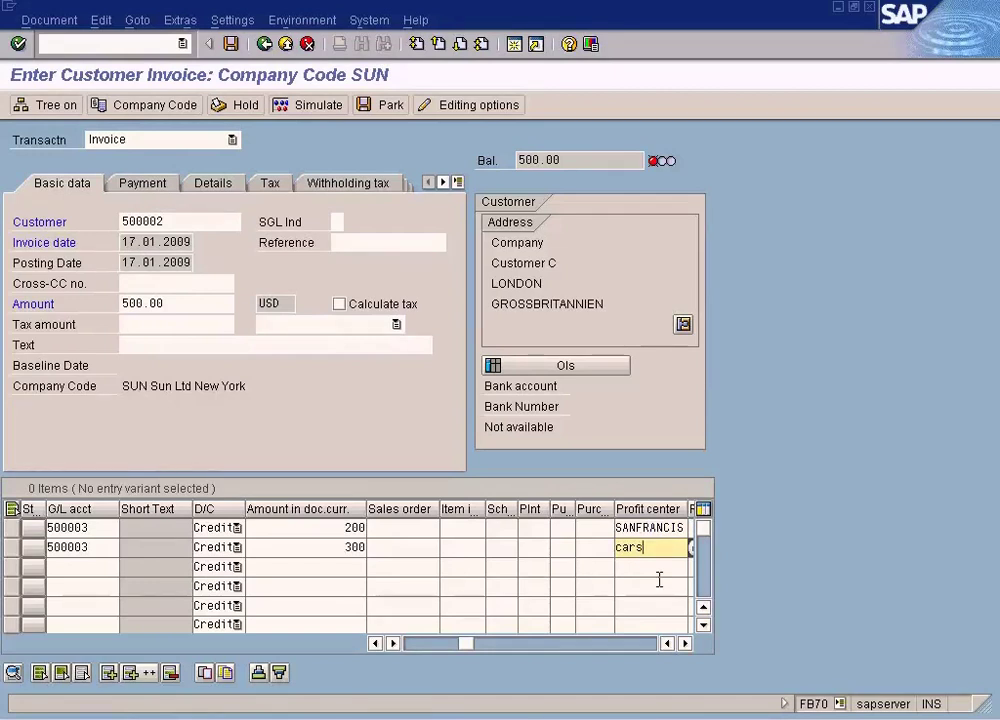
click(231, 44)
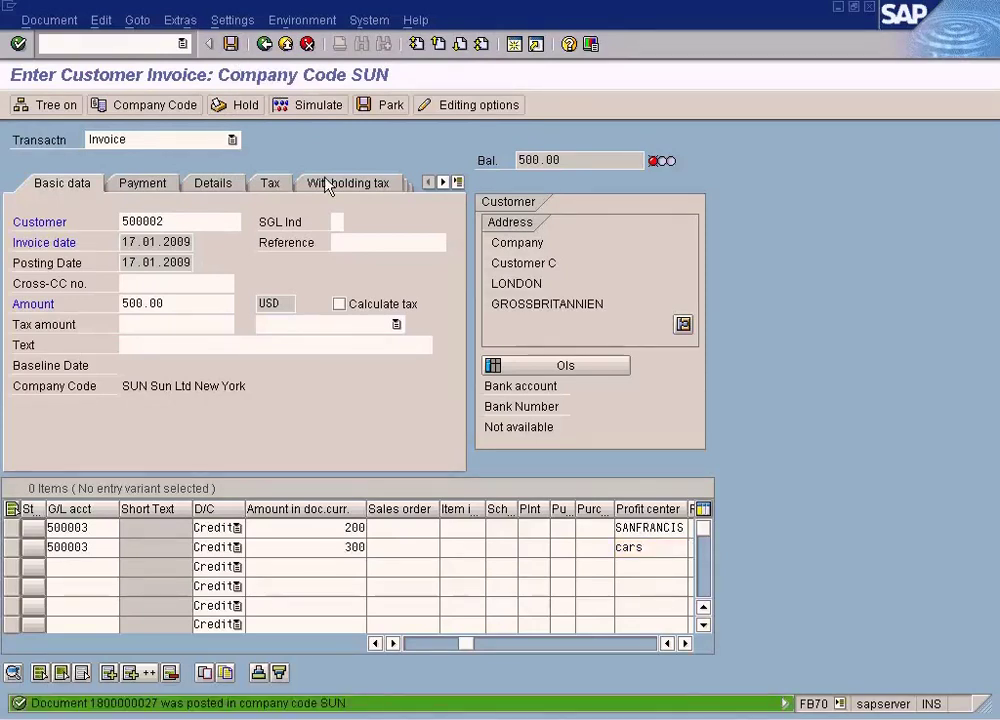
click(50, 19)
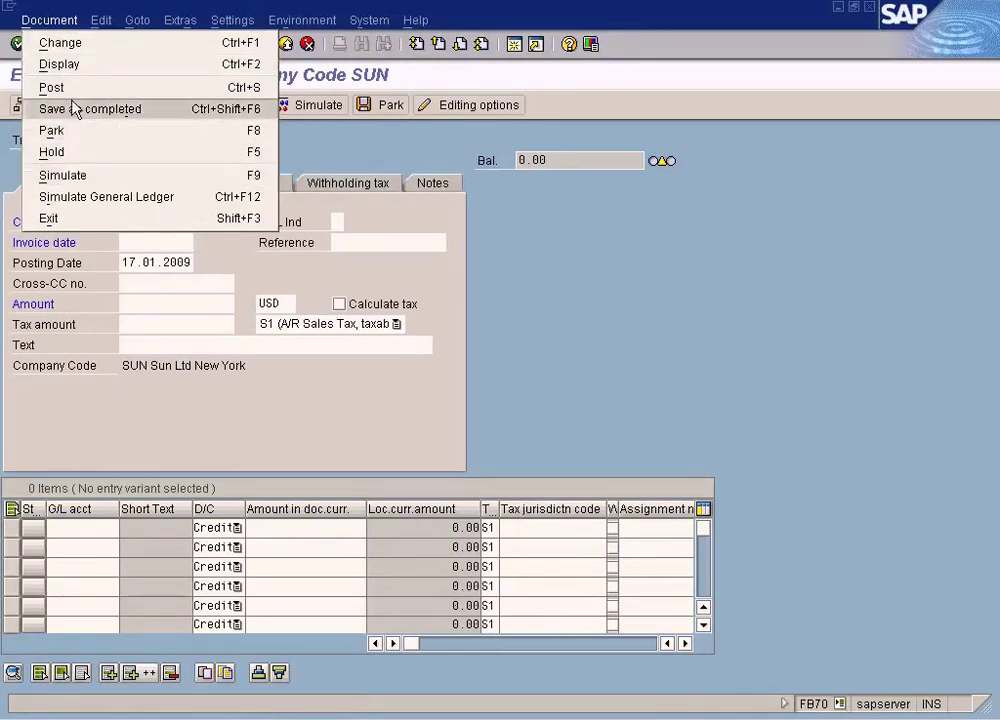
click(60, 65)
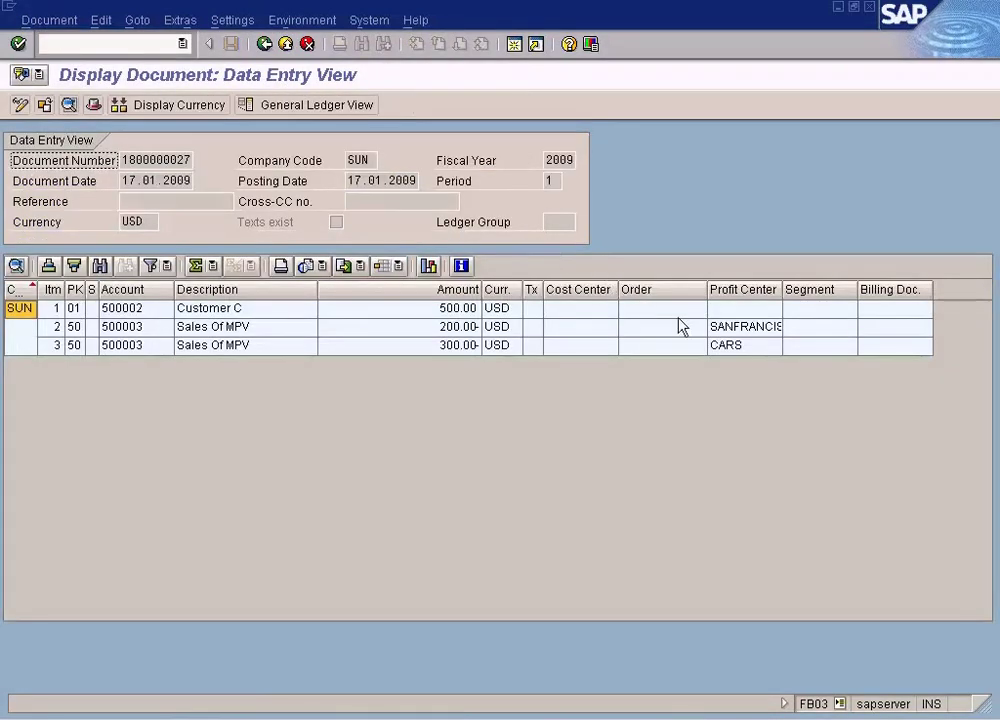
click(745, 309)
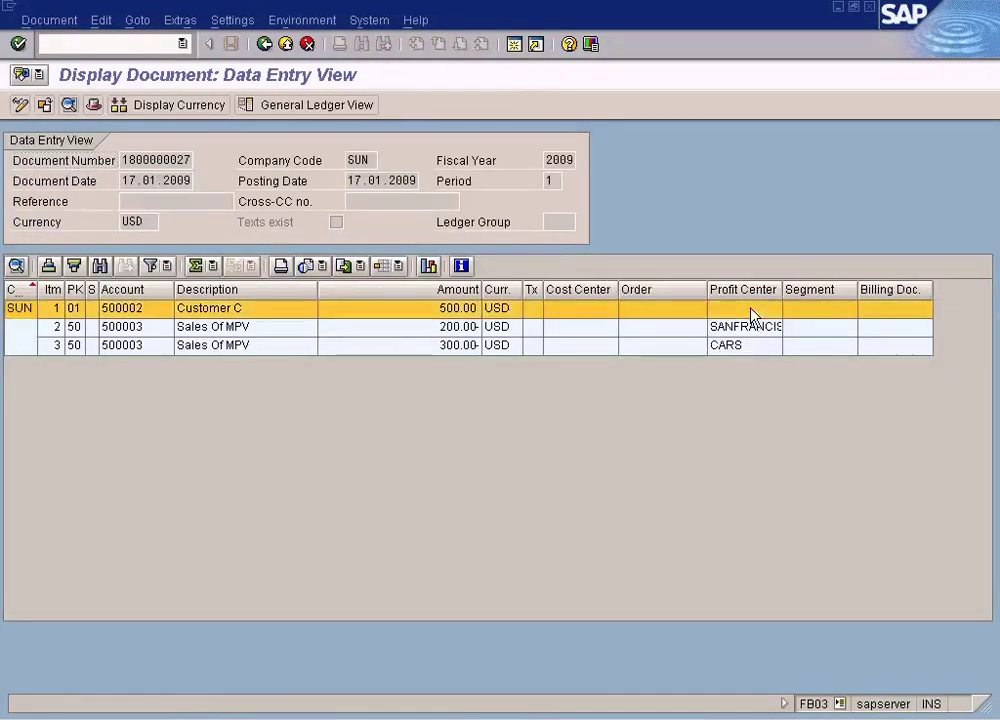
click(225, 312)
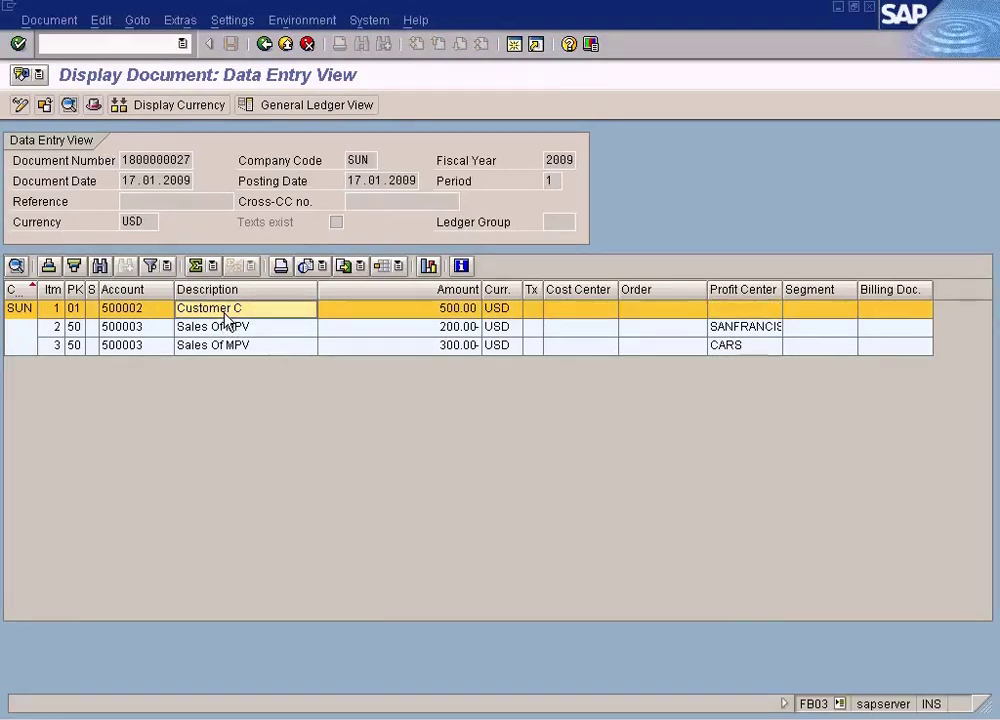
click(738, 309)
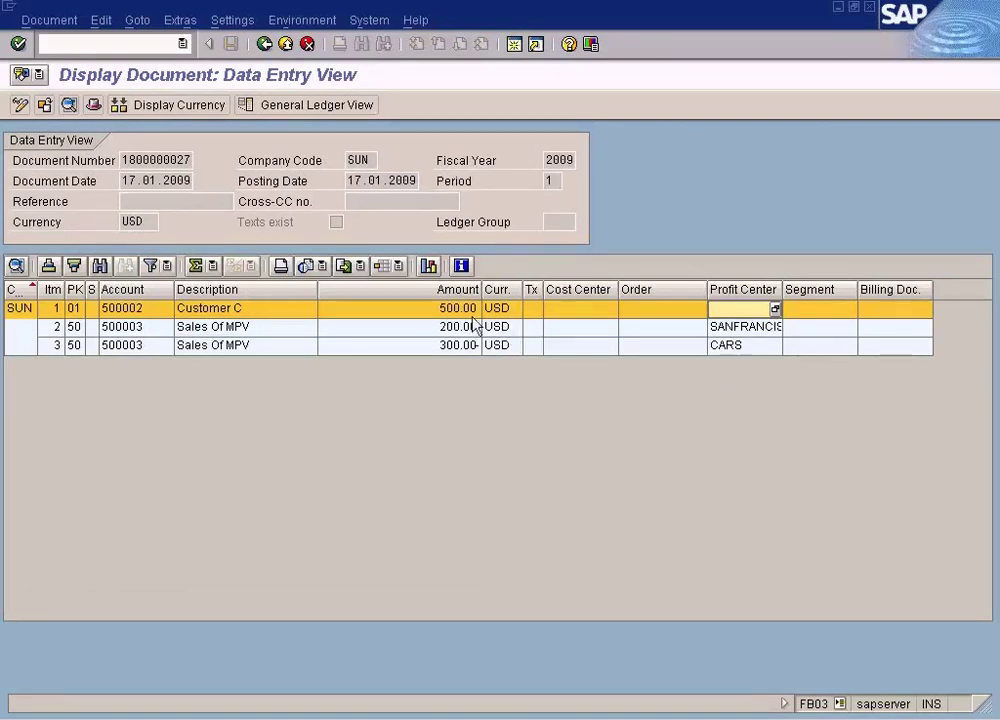
click(739, 334)
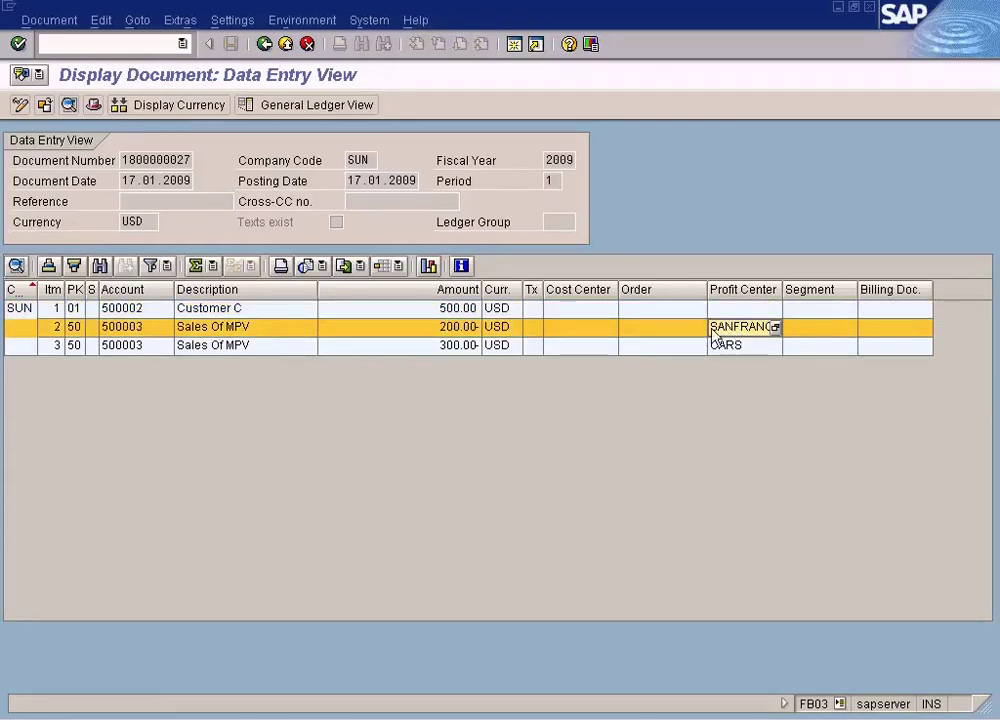
click(469, 333)
click(470, 346)
click(470, 330)
click(470, 346)
click(470, 330)
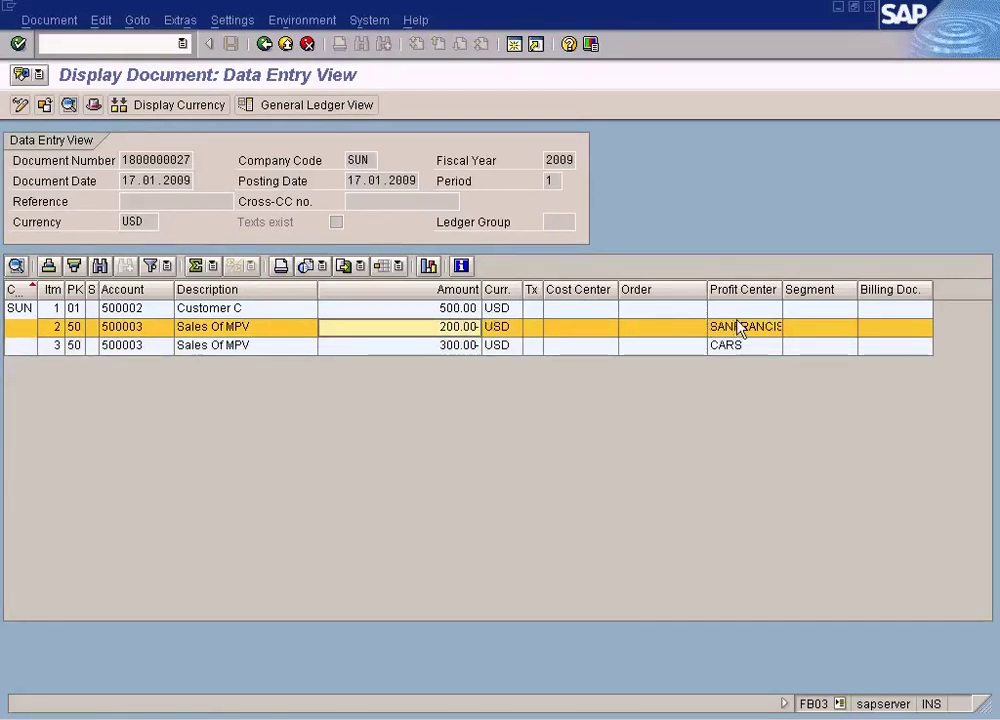
click(458, 347)
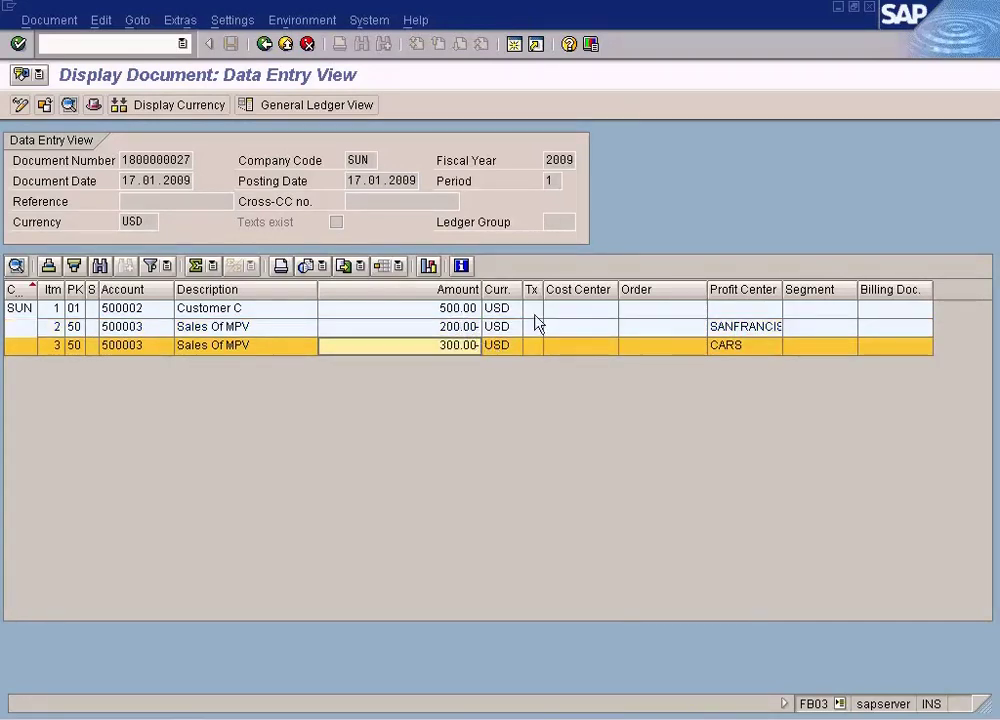
click(725, 330)
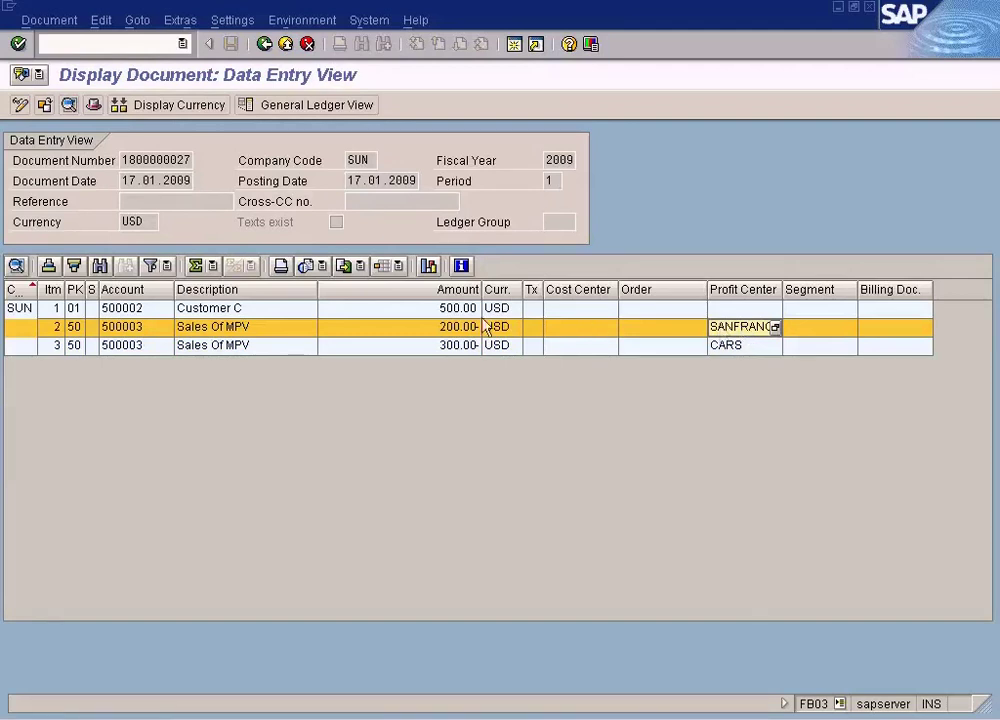
click(723, 344)
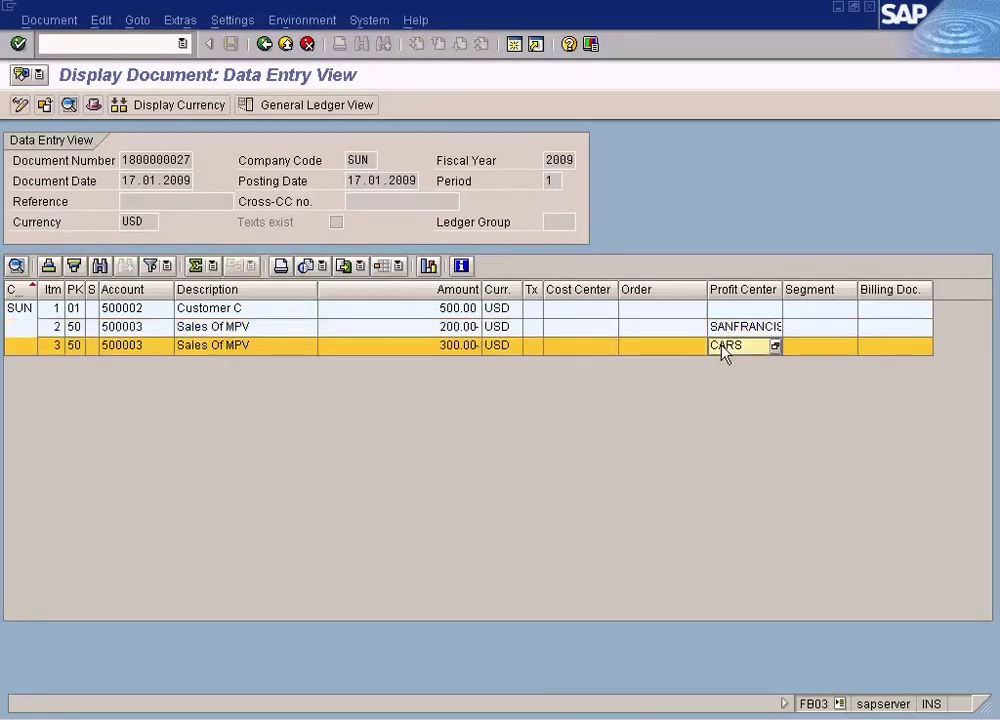
key(Up)
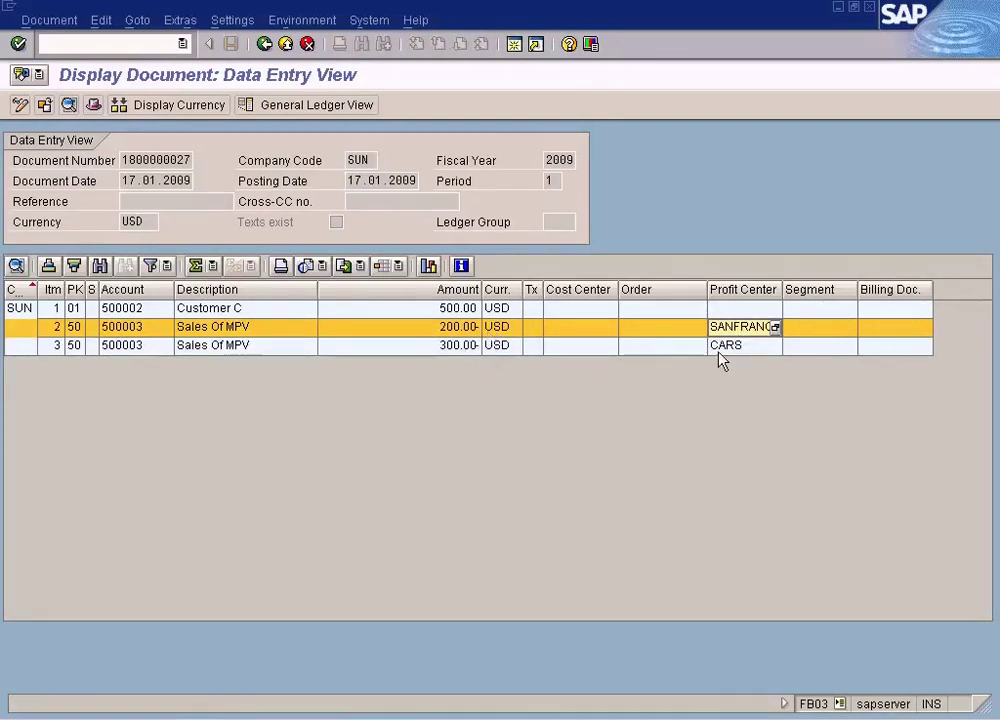
click(722, 347)
click(460, 324)
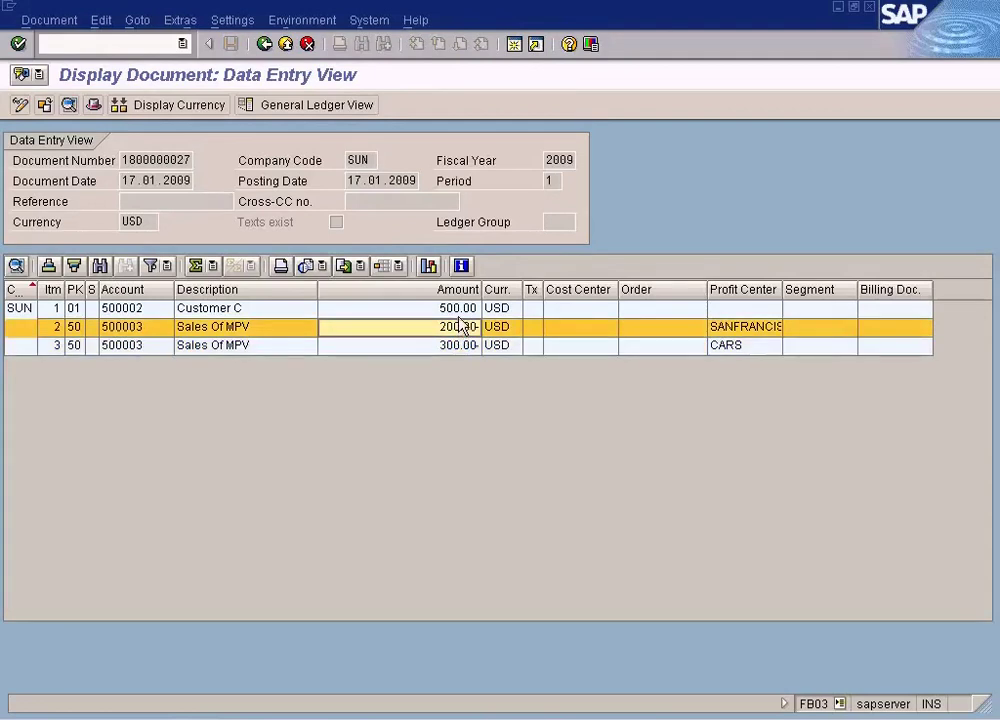
key(shift+F3)
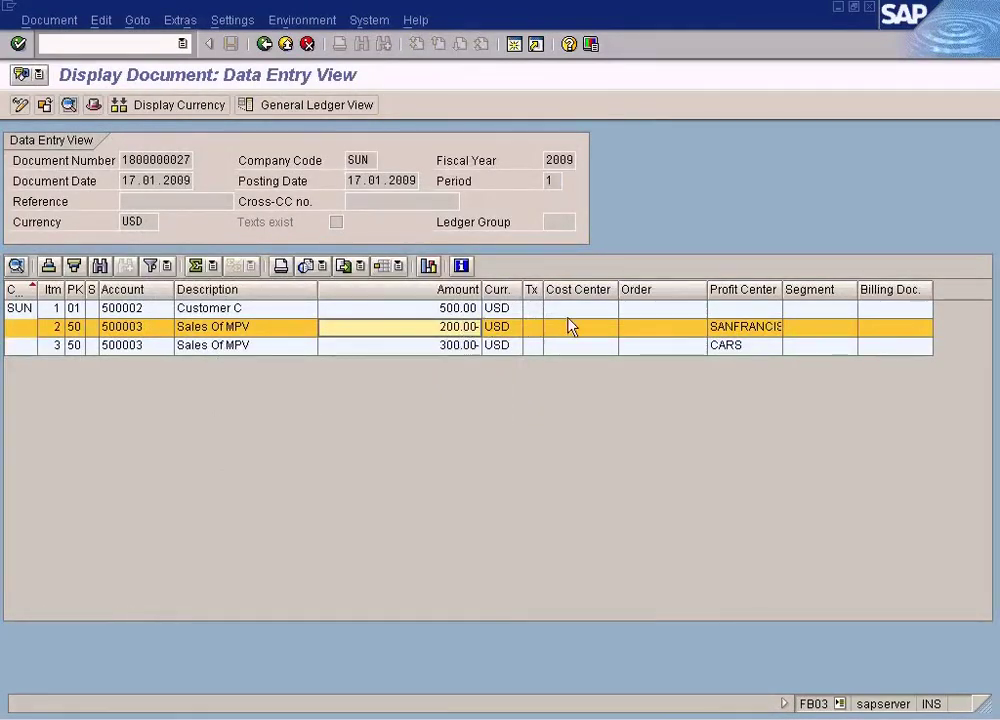
click(725, 328)
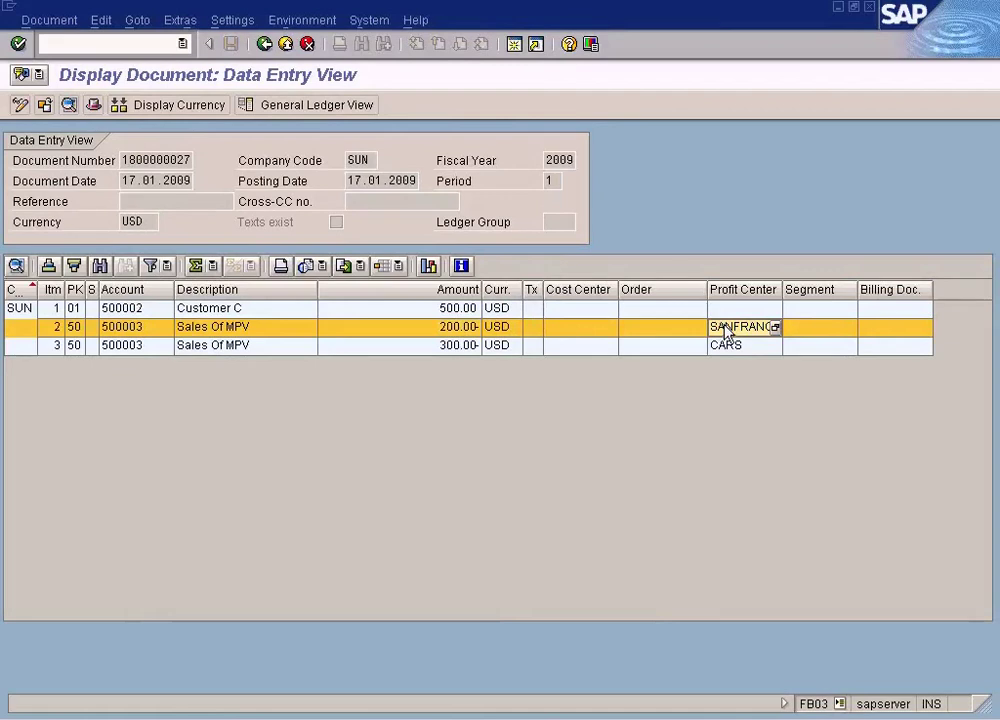
click(463, 309)
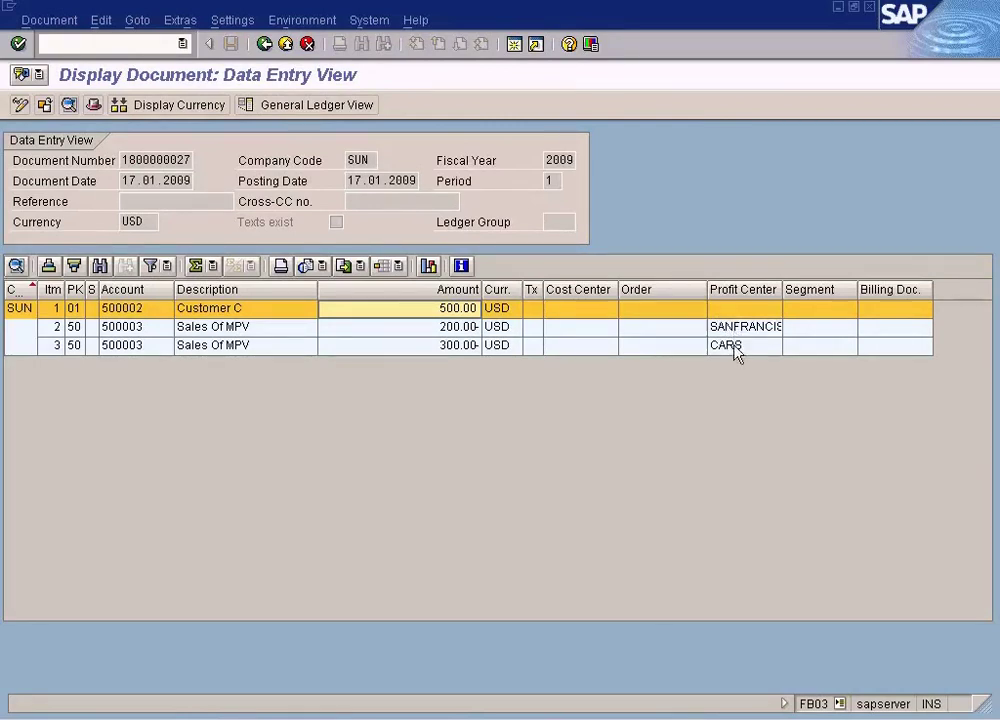
key(alt+Tab)
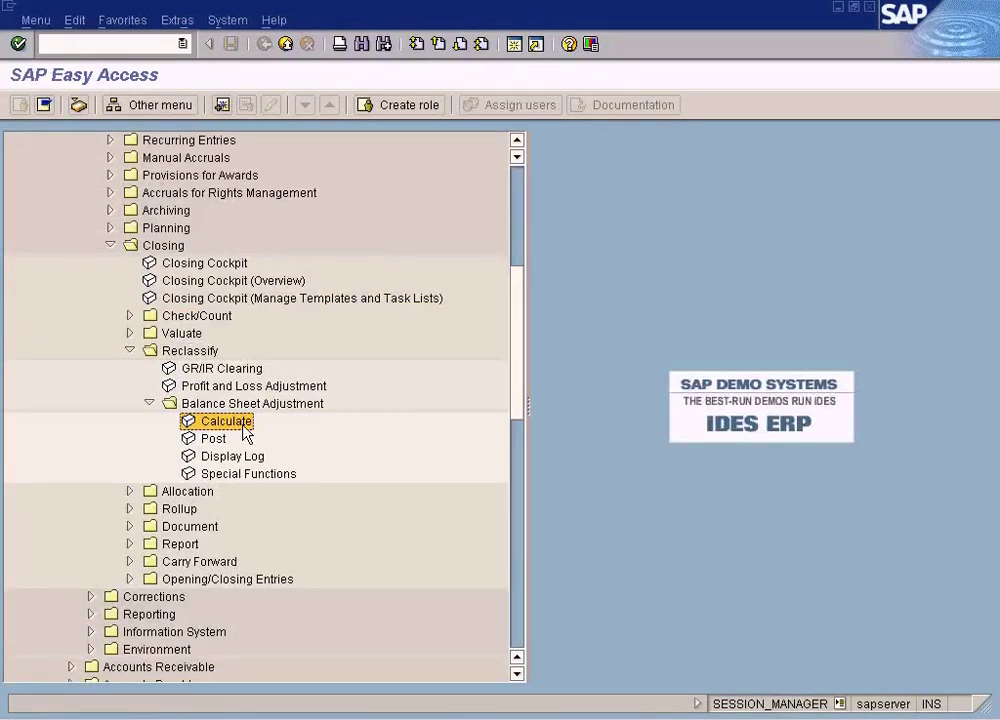
click(517, 674)
double_click(517, 674)
drag(517, 674, 517, 674)
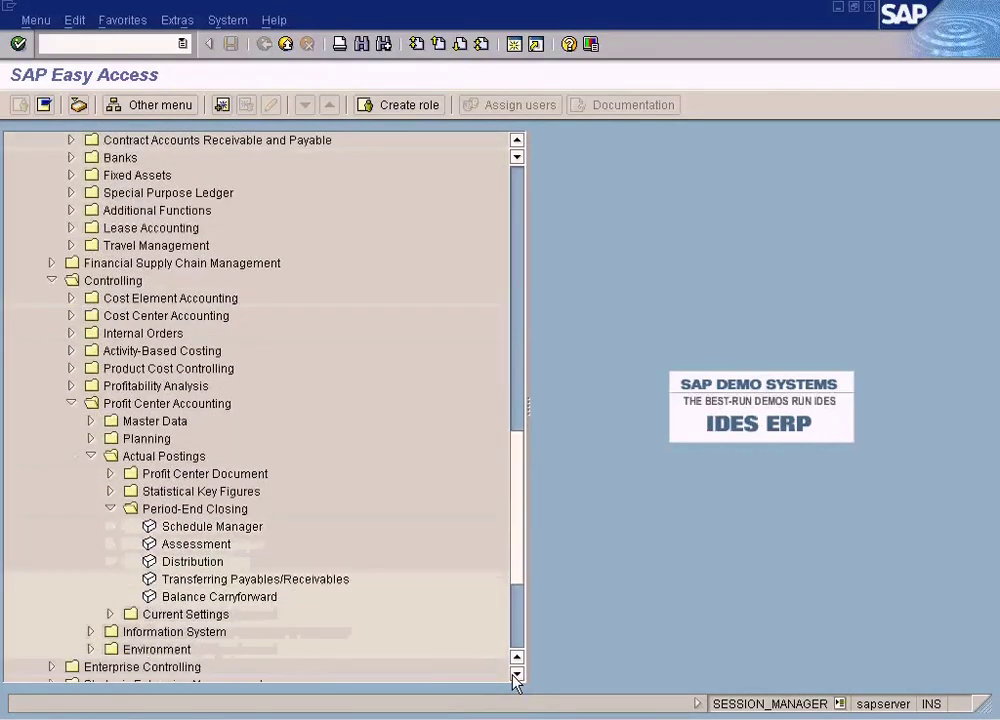
click(319, 579)
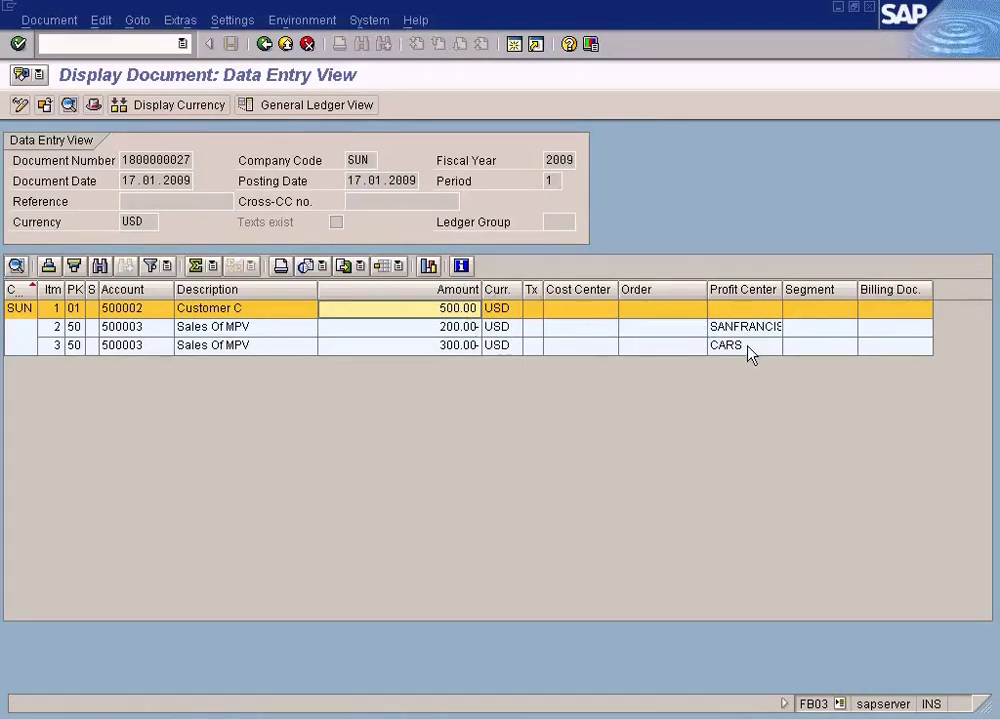
click(459, 327)
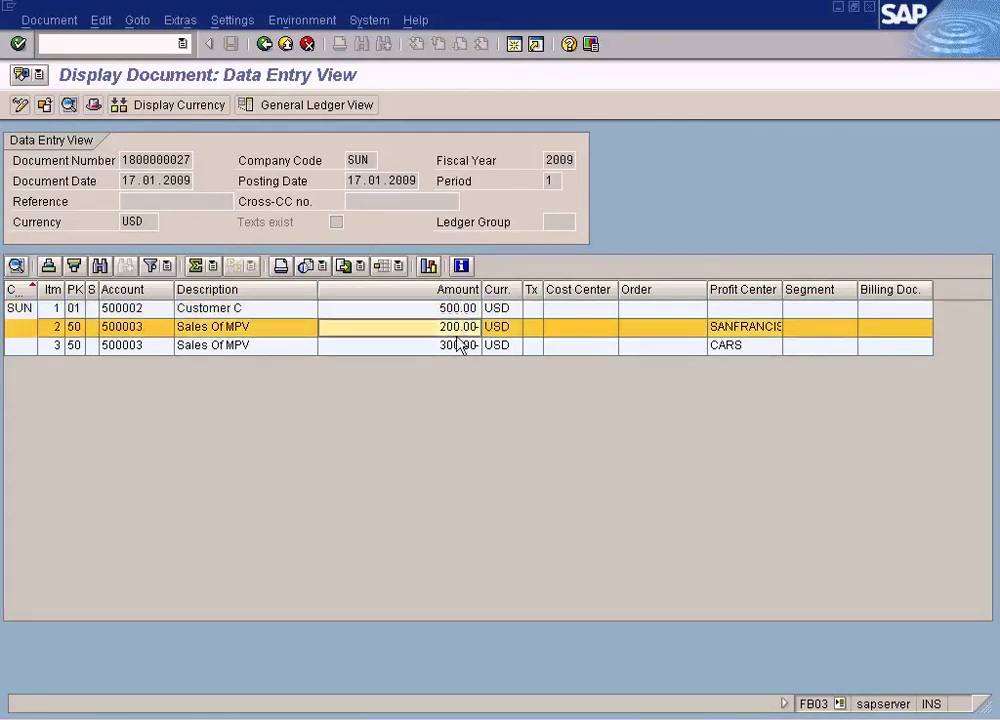
click(453, 346)
click(462, 328)
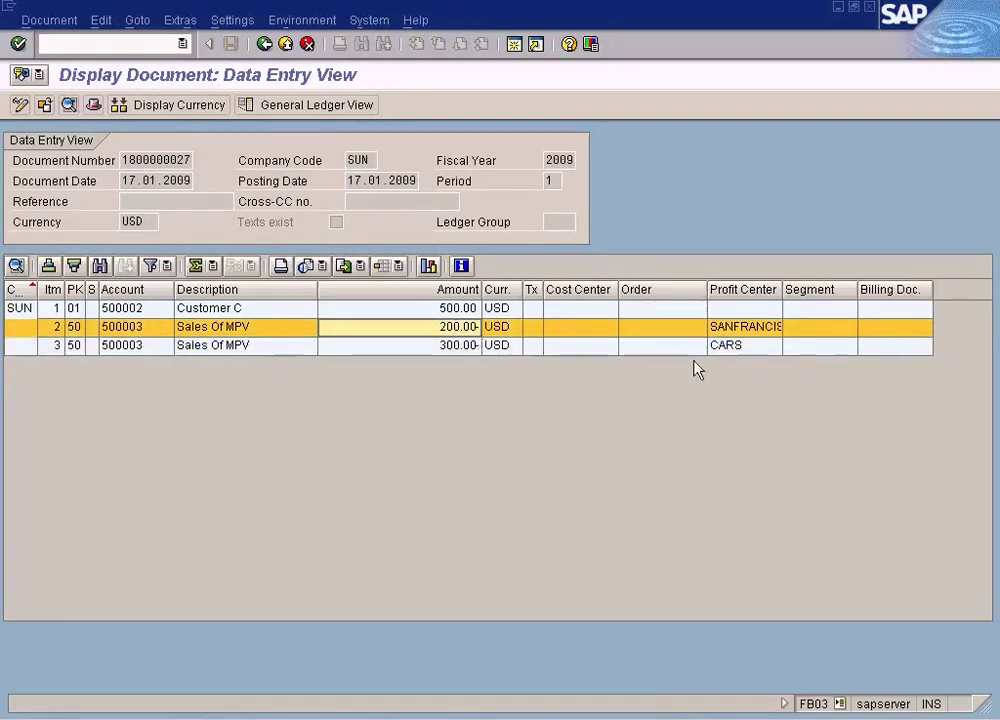
click(514, 44)
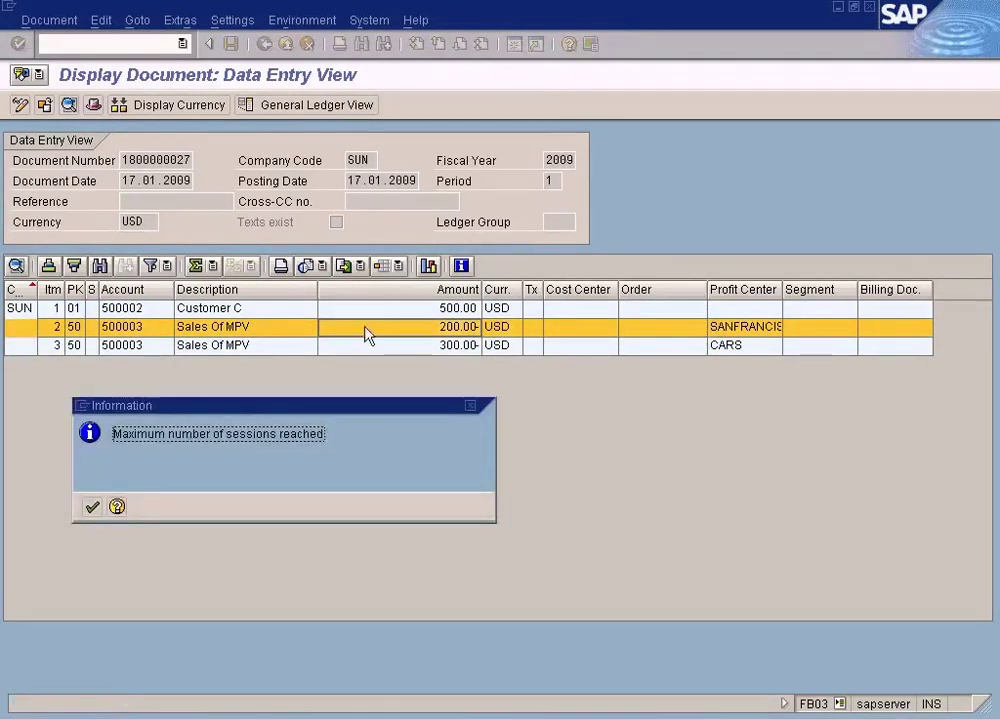
click(91, 507)
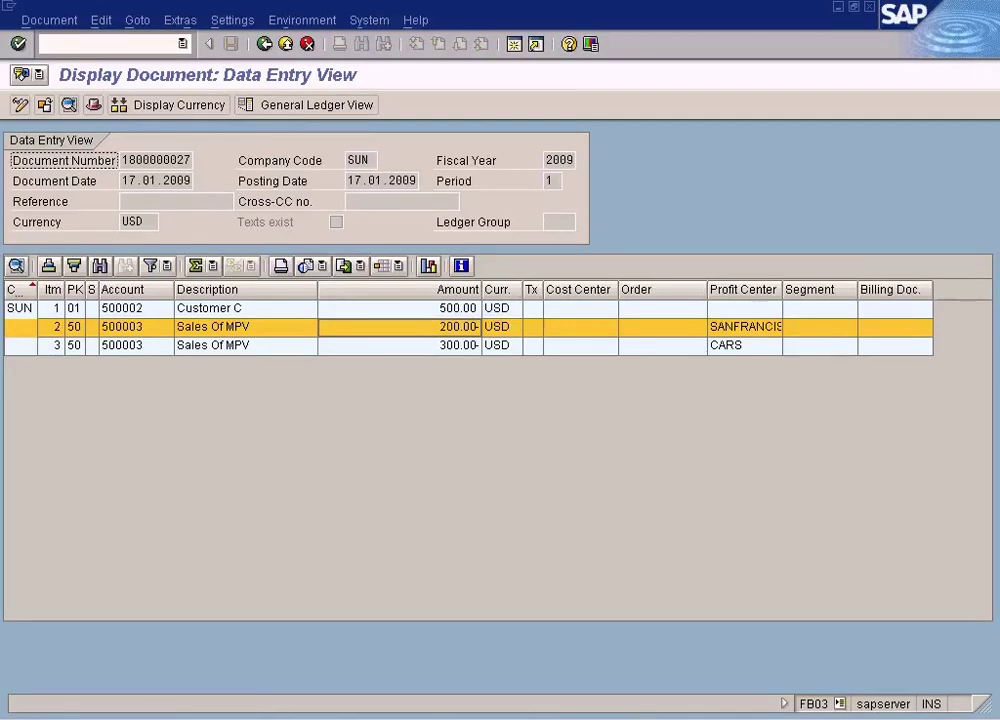
click(330, 712)
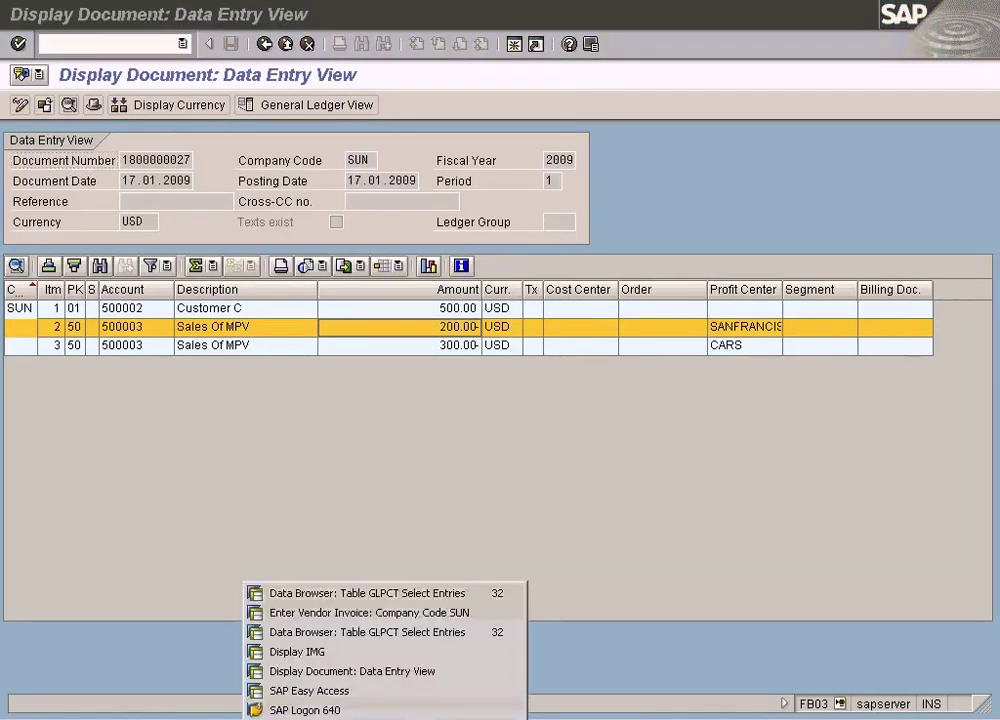
click(344, 638)
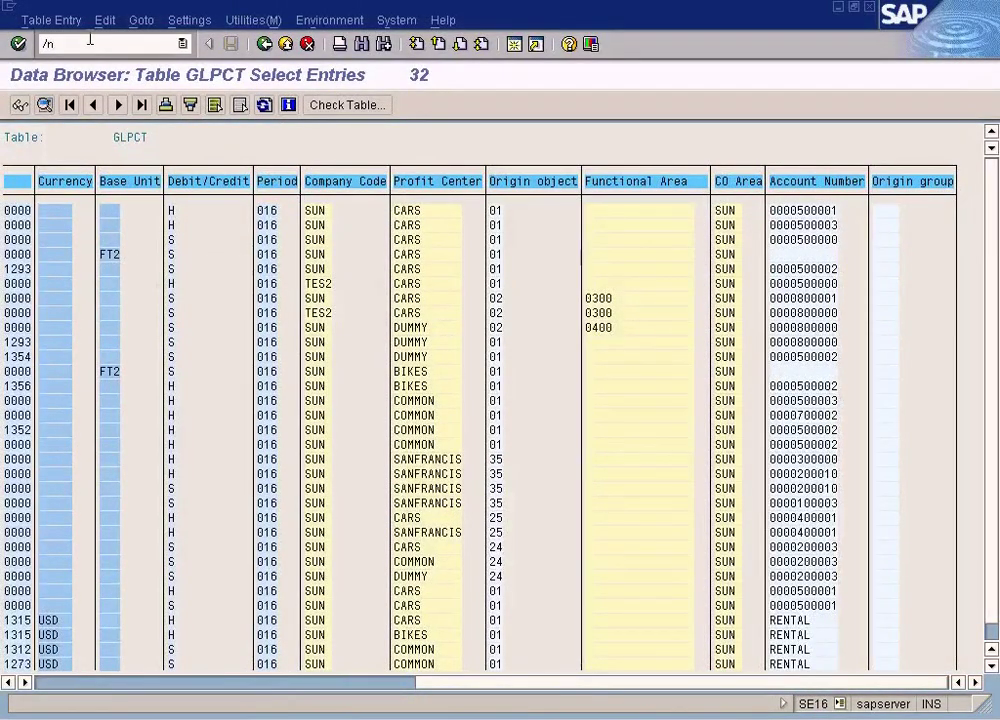
click(330, 715)
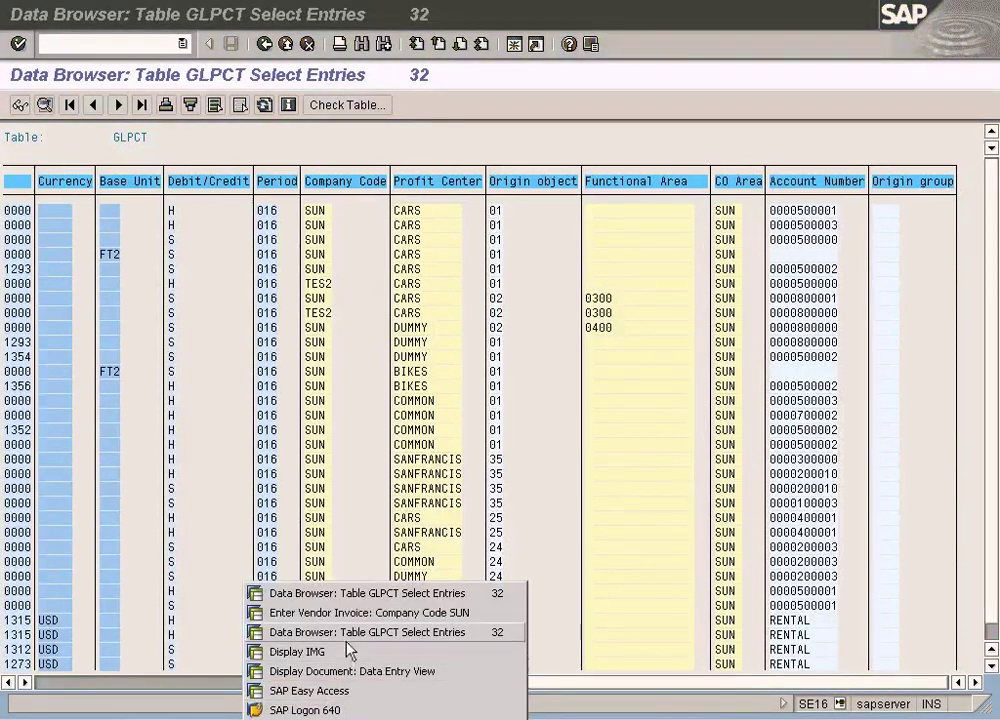
click(338, 693)
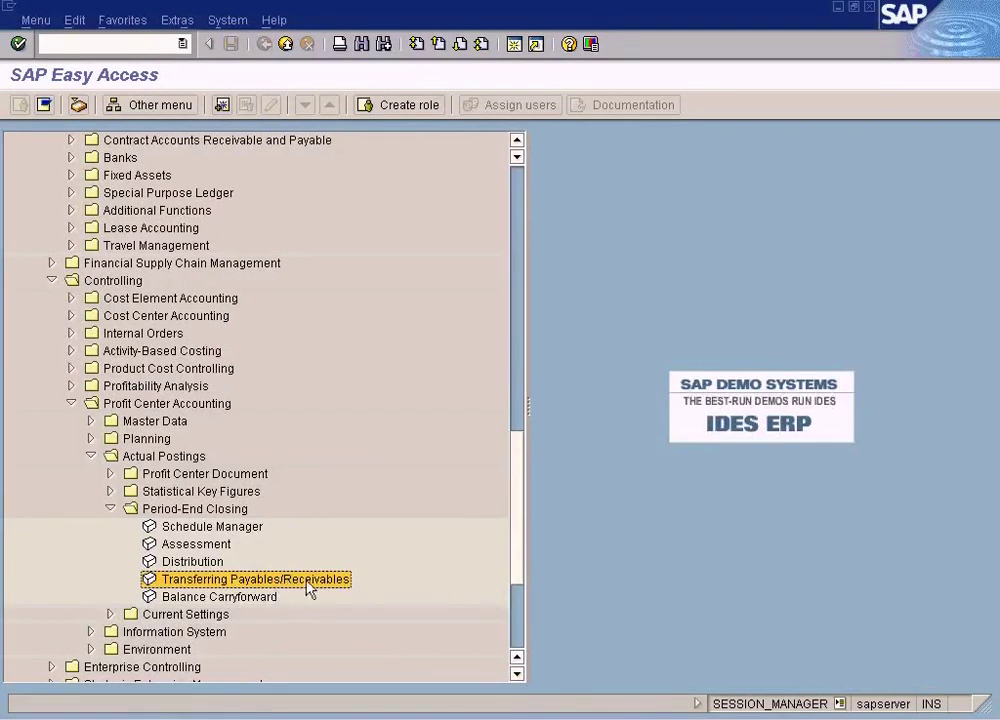
scroll(309, 588, up, 9)
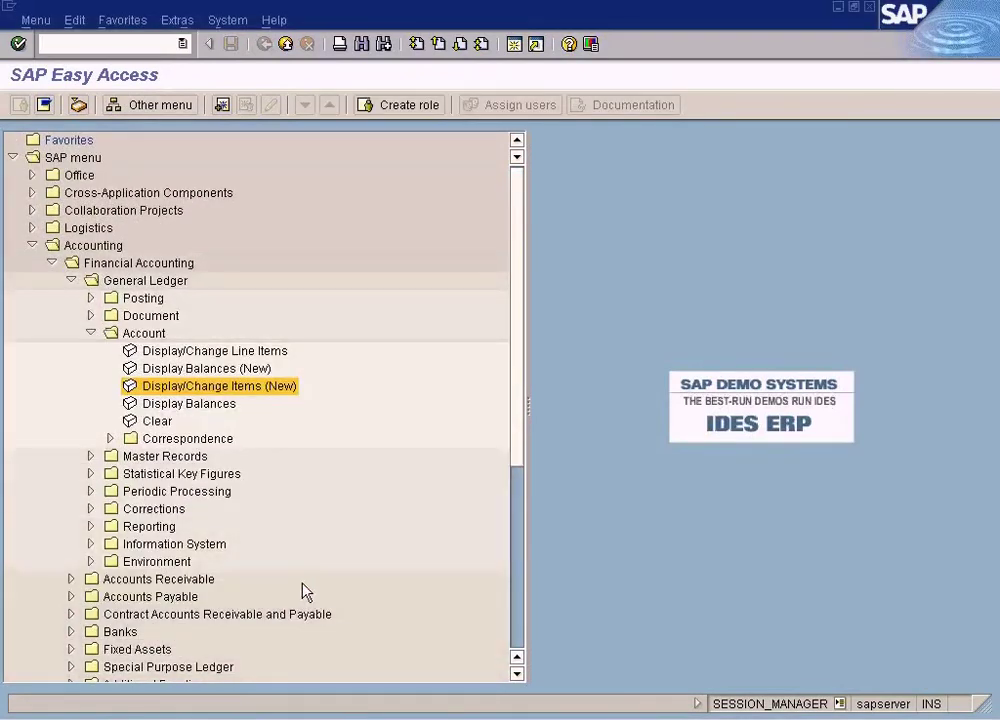
scroll(305, 592, down, 9)
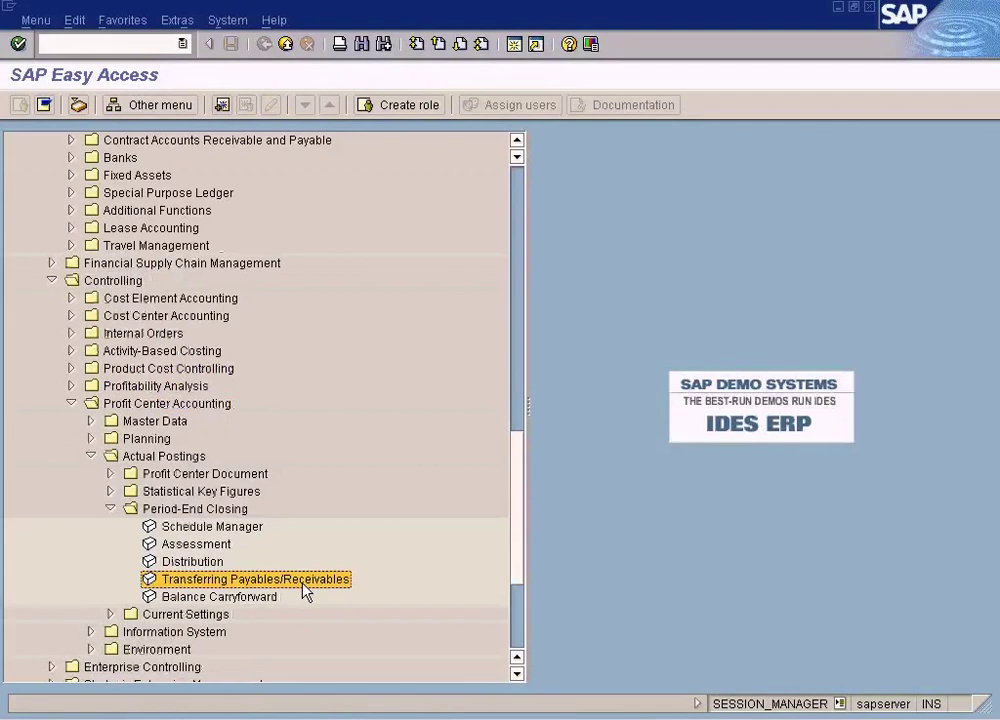
scroll(304, 590, up, 9)
click(318, 716)
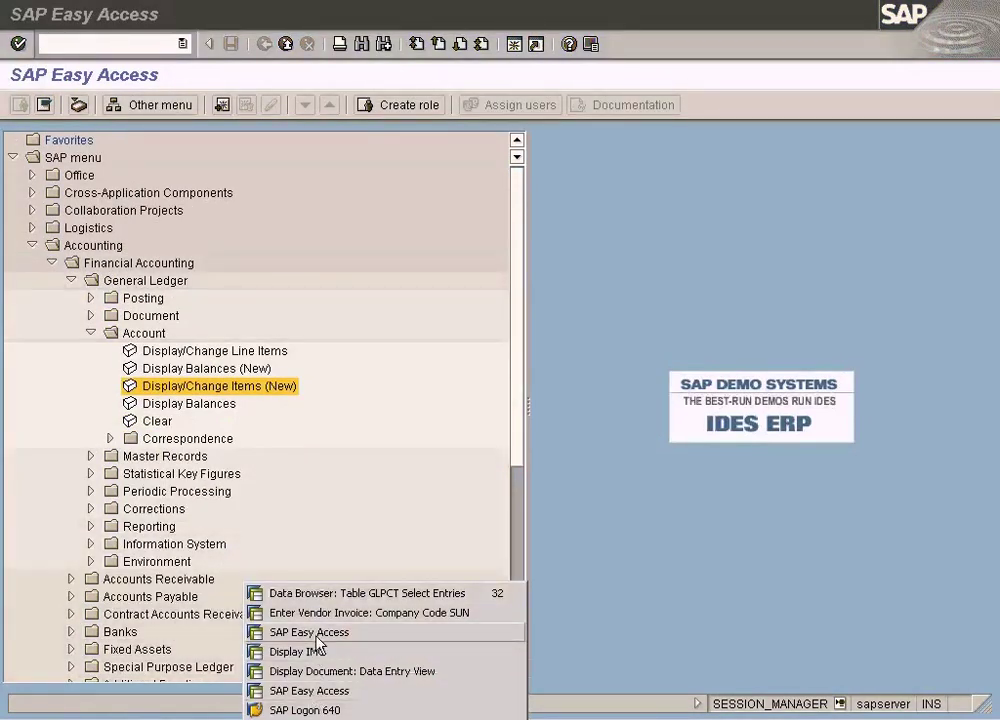
click(316, 634)
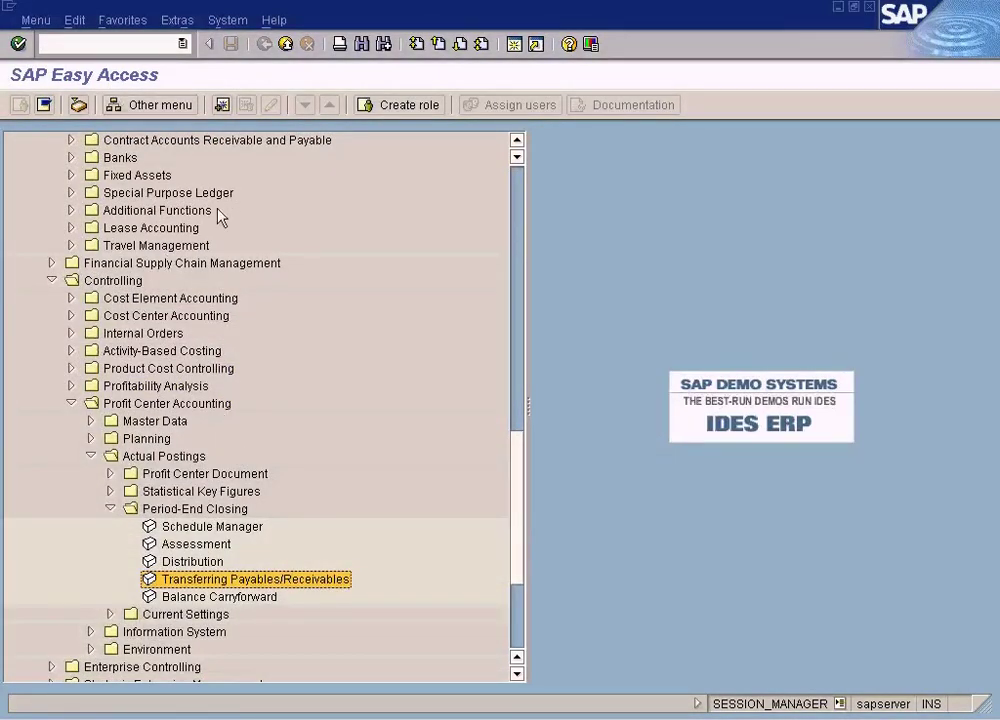
click(316, 671)
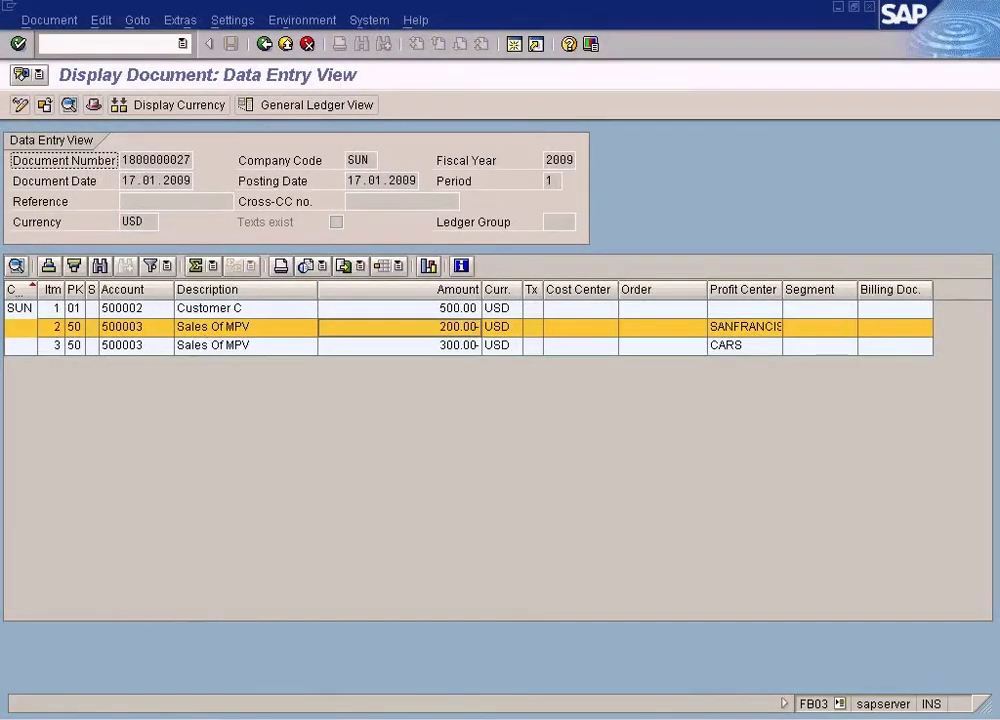
click(335, 591)
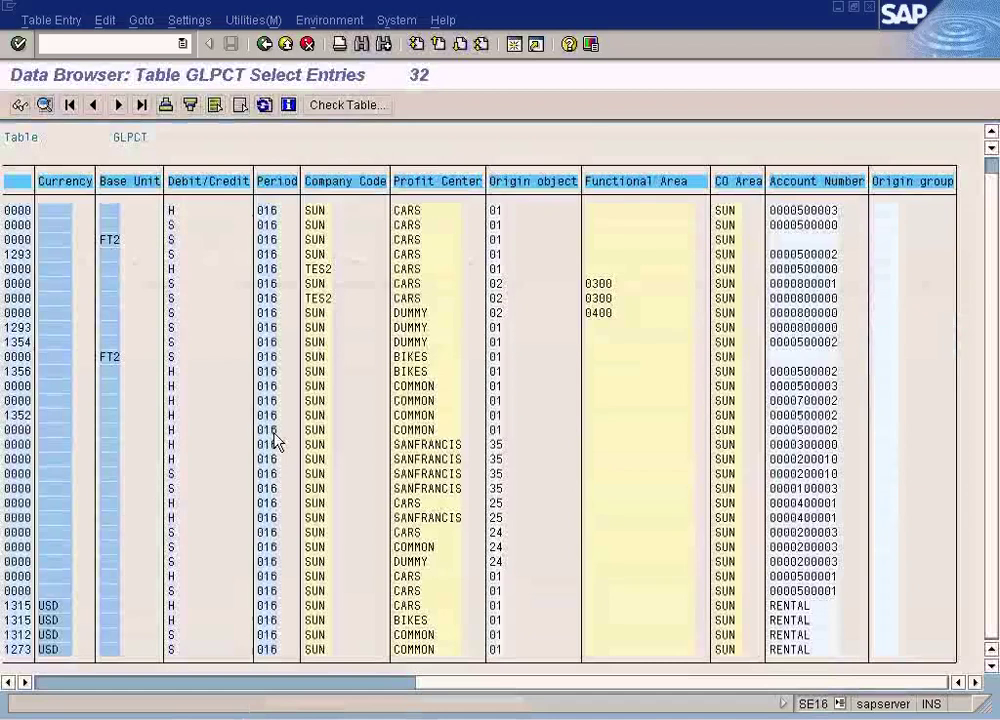
Enter /n in the command field to return to the main menu
click(68, 45)
text(/n)
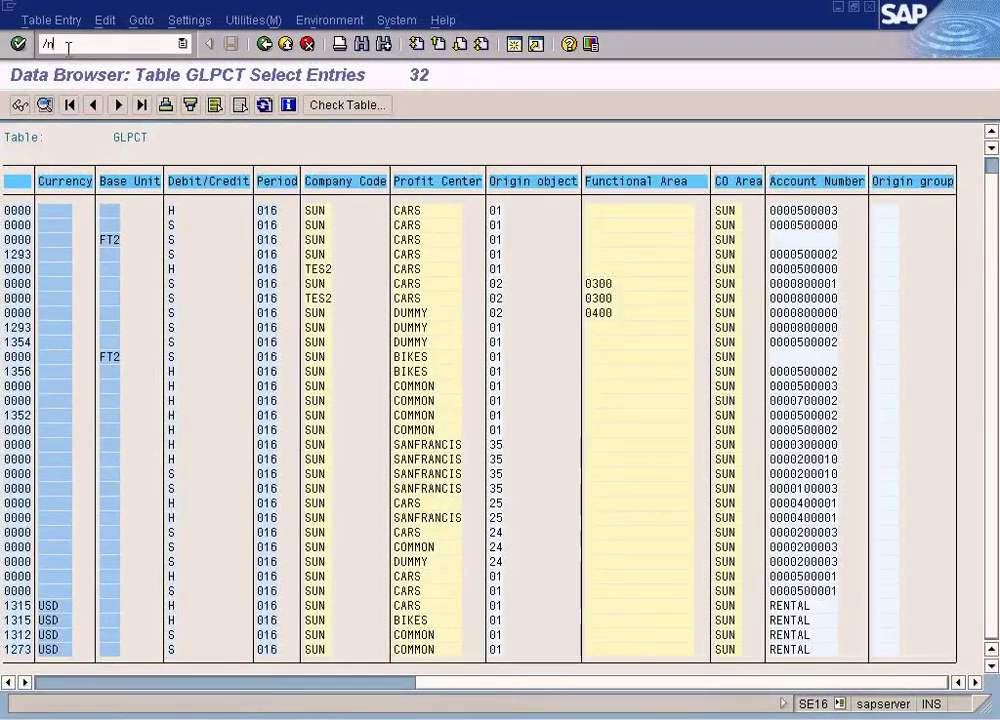
key(Return)
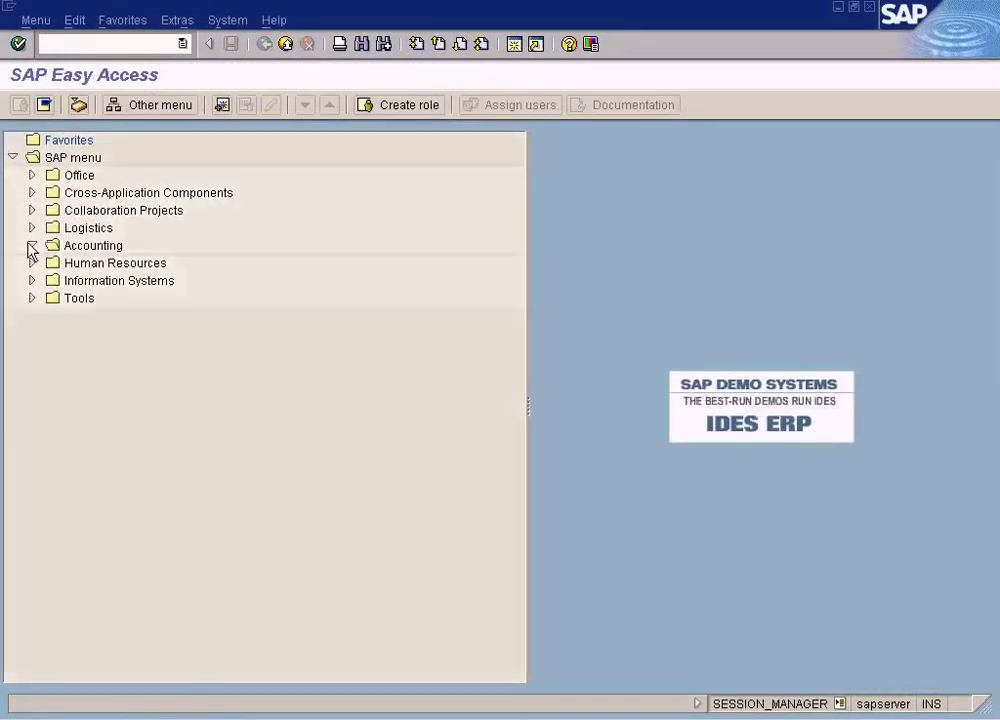
Launch Profit Center: Actual Line Items (KE5Z) from Profit Center Accounting's Information System line item reports
click(30, 245)
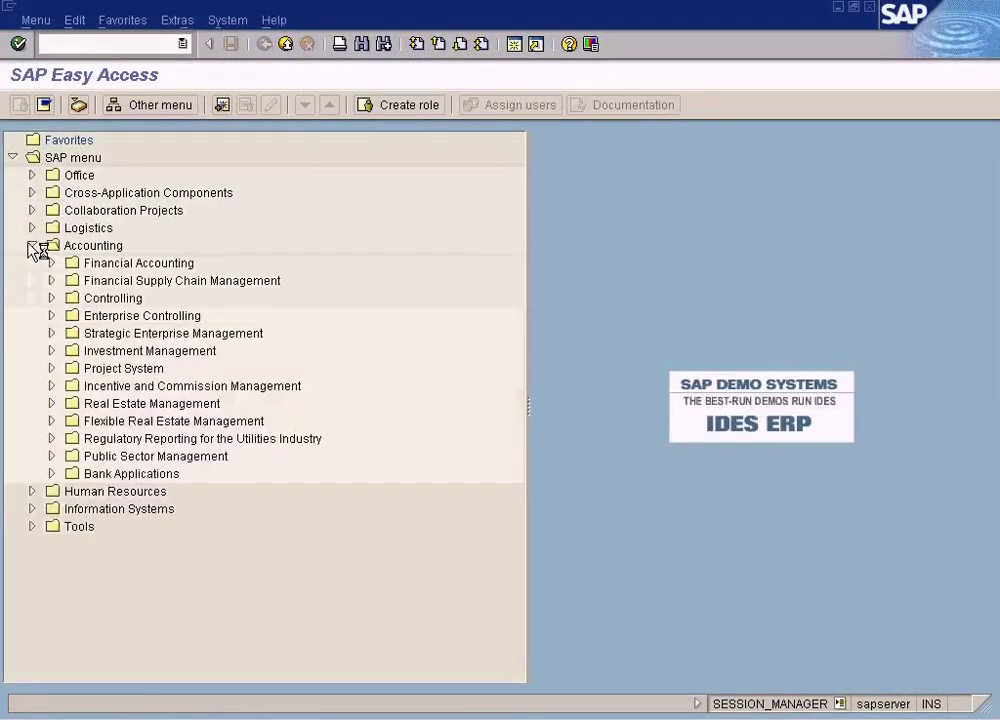
click(51, 298)
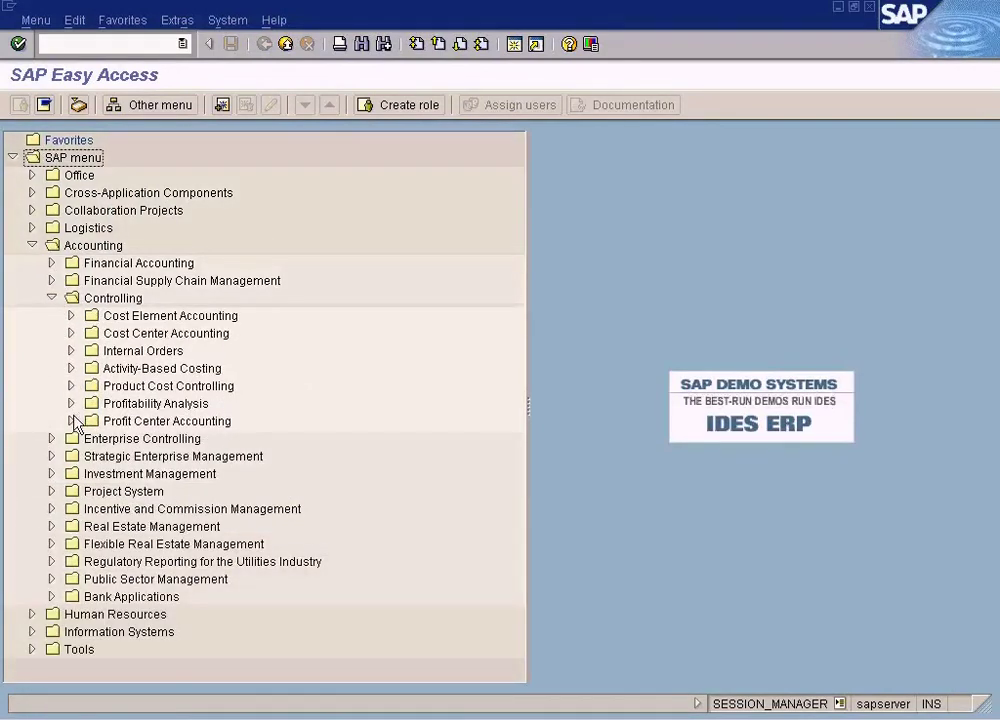
click(72, 421)
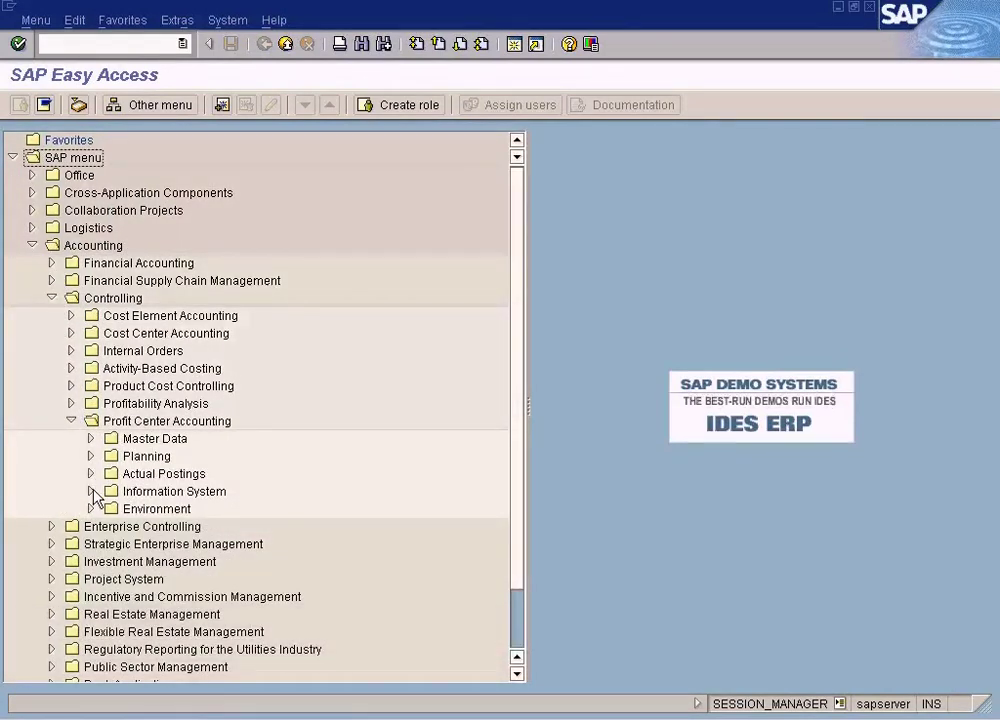
click(90, 491)
click(110, 509)
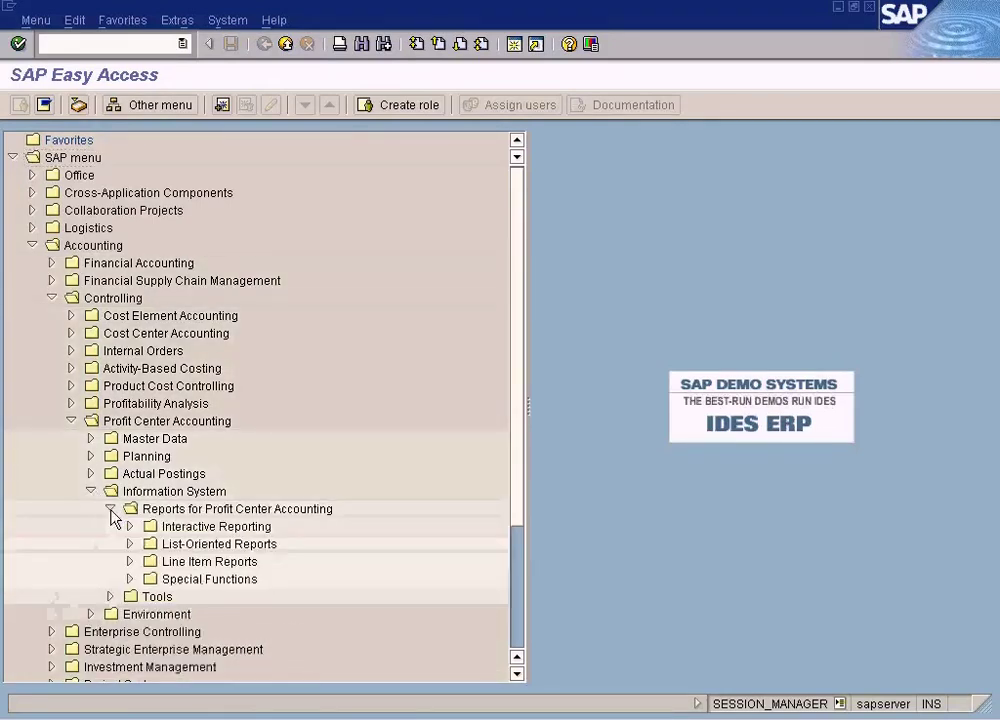
click(129, 561)
double_click(295, 580)
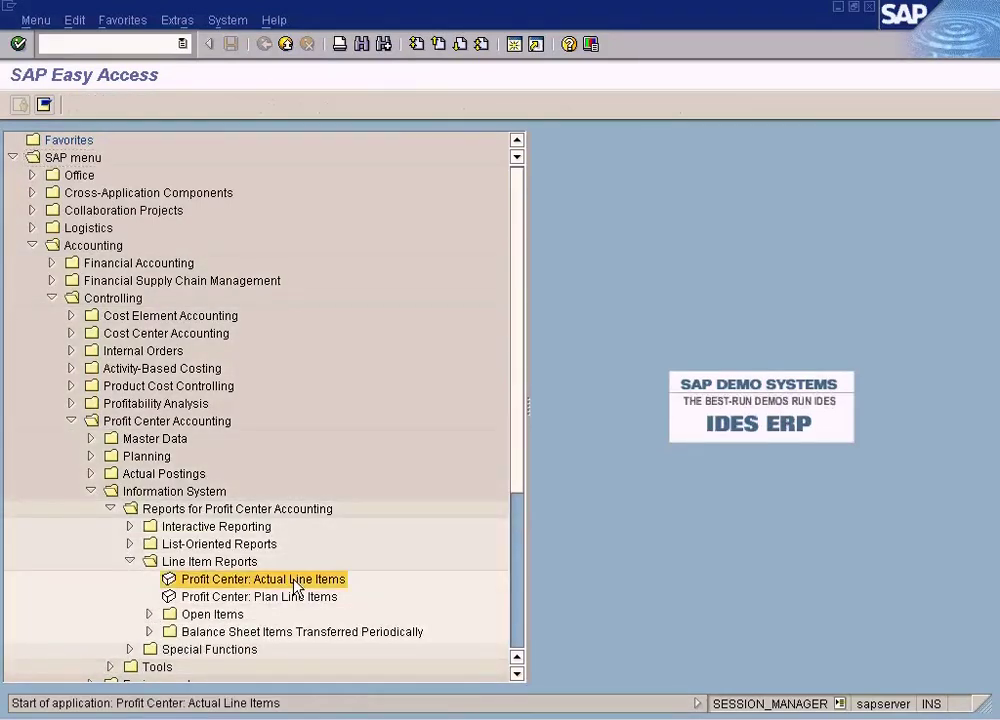
click(265, 264)
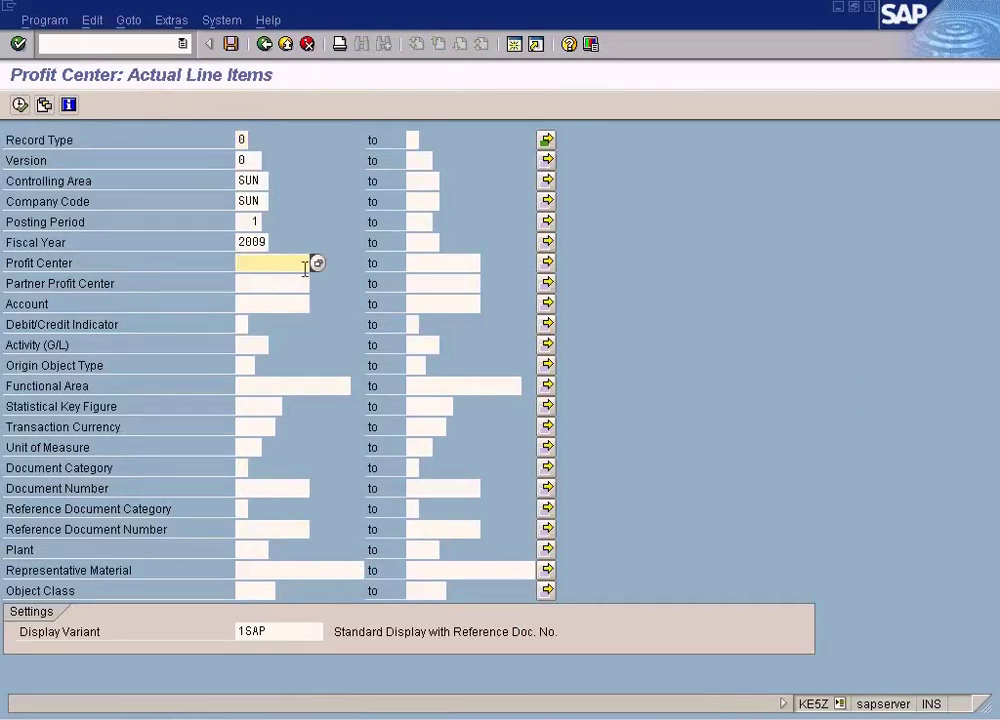
click(322, 268)
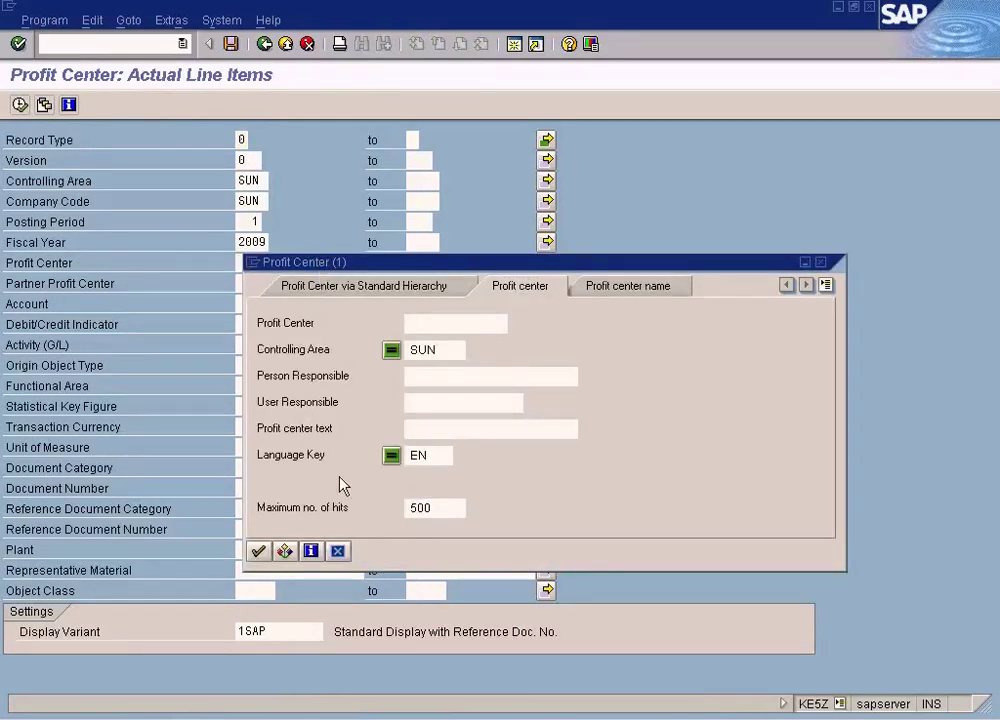
click(259, 556)
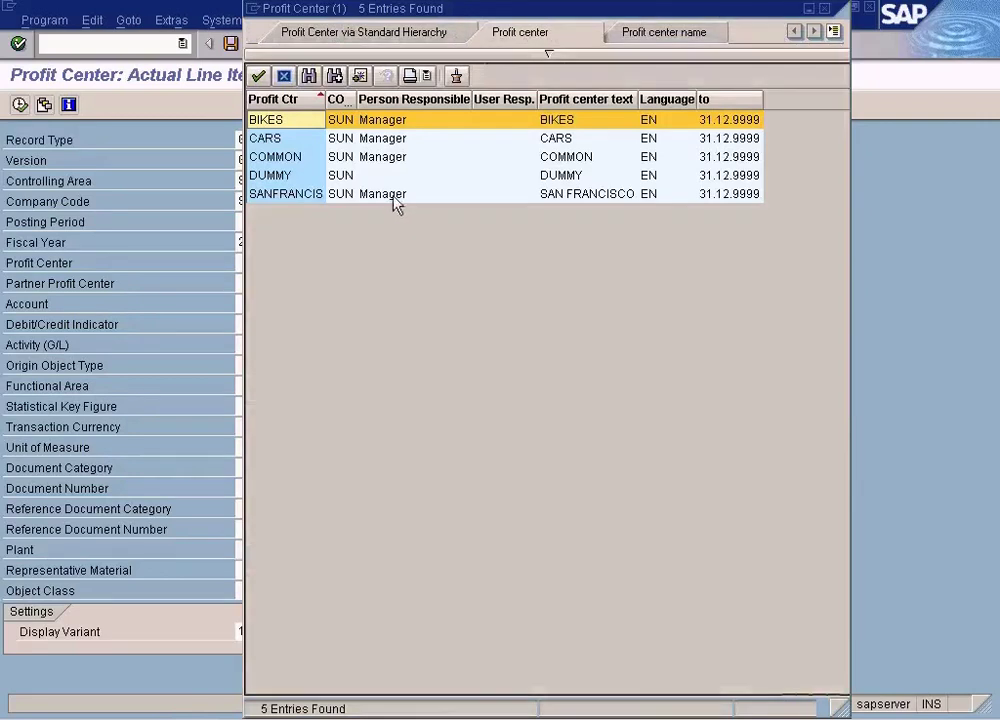
double_click(393, 197)
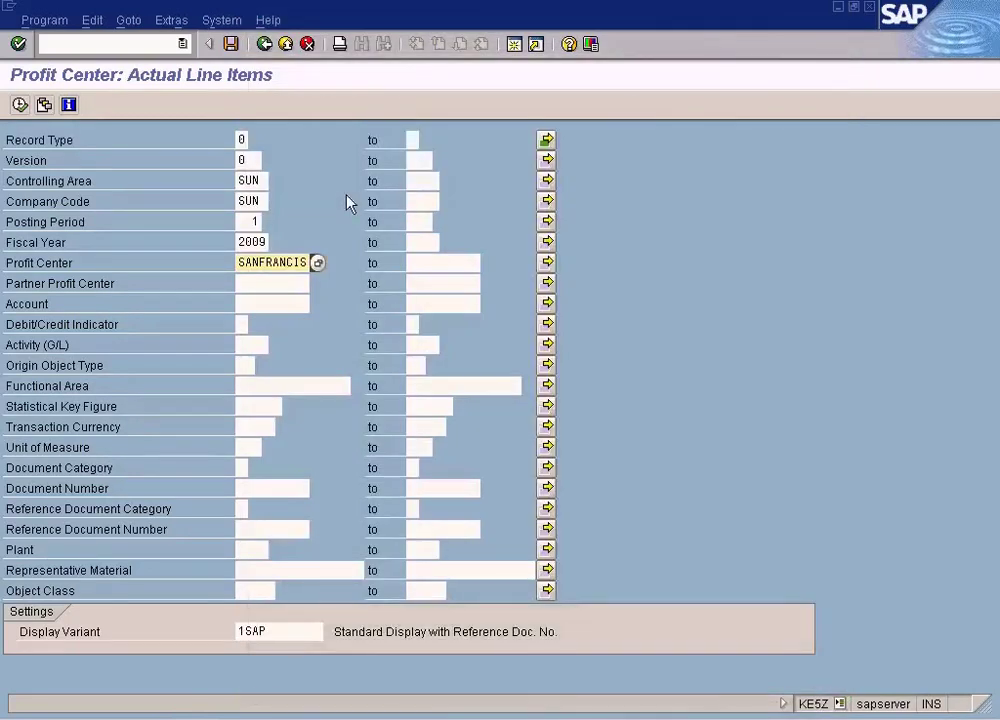
click(19, 104)
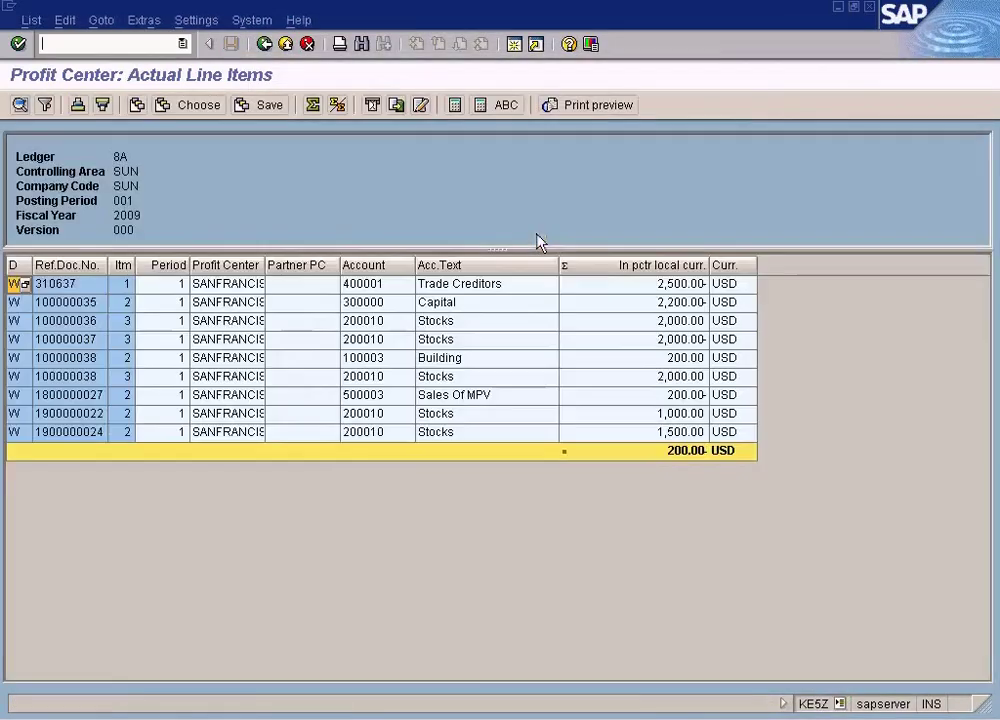
click(676, 435)
click(676, 397)
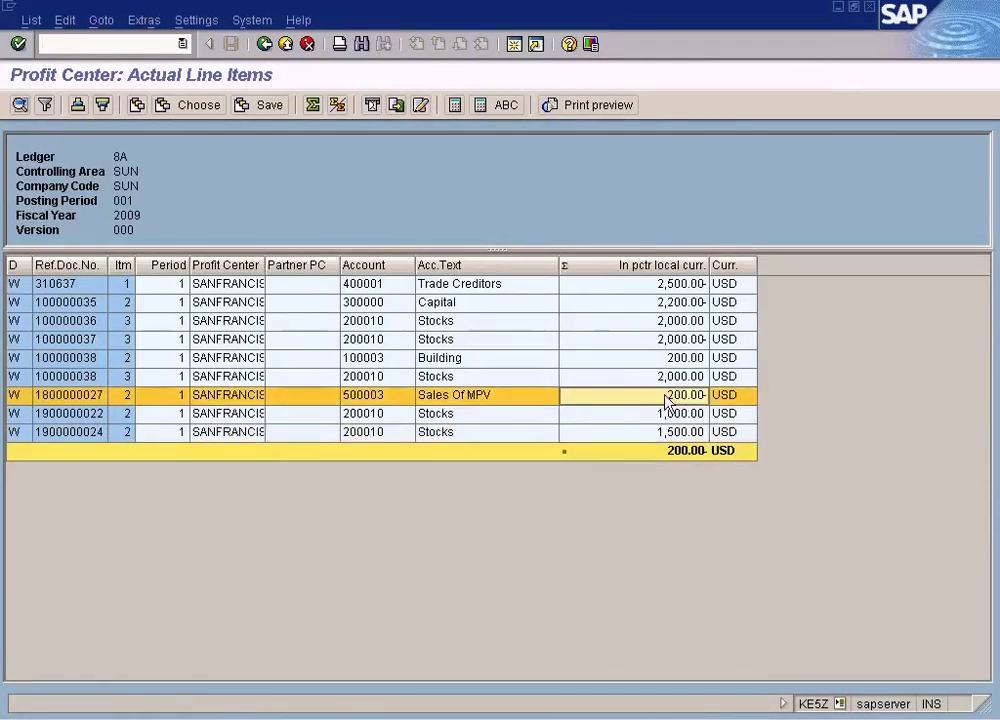
double_click(678, 398)
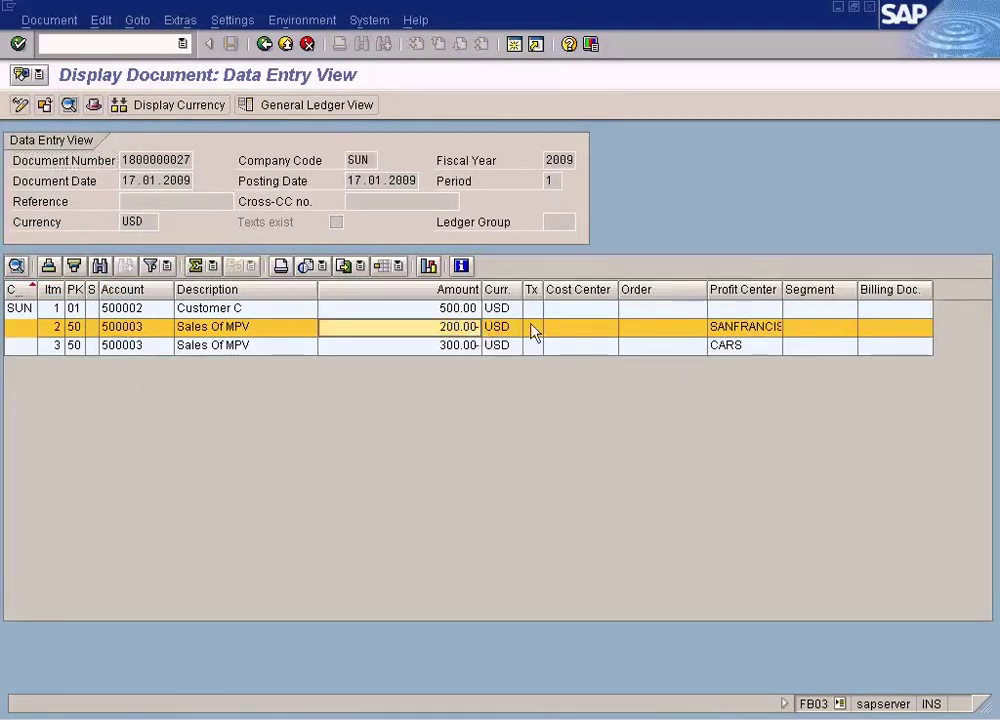
click(740, 328)
key(F3)
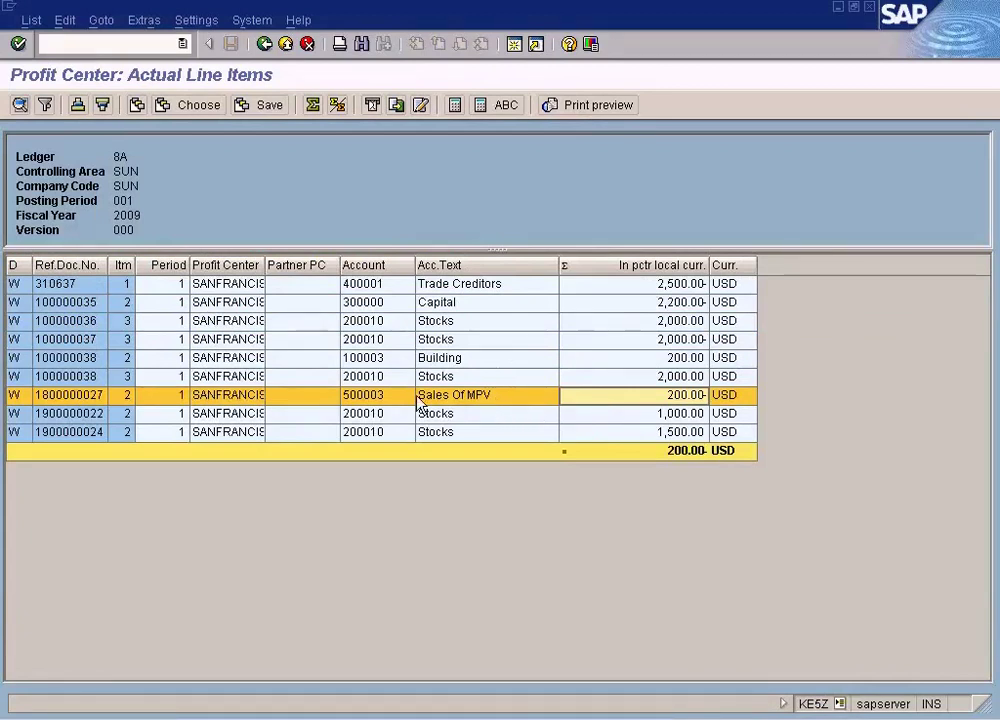
click(96, 397)
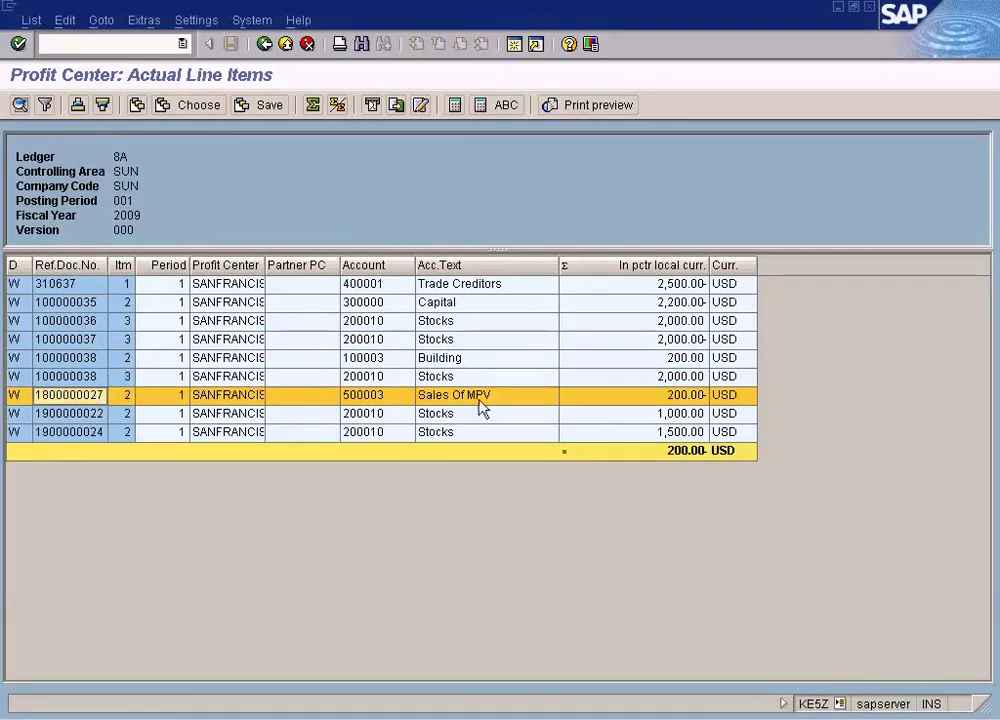
click(668, 397)
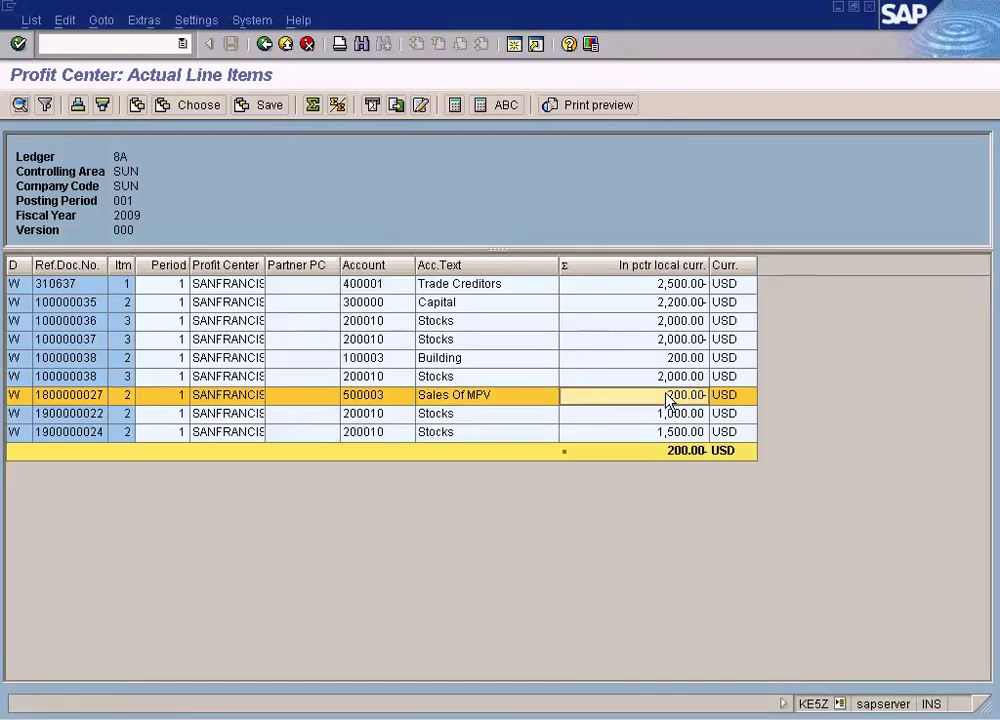
double_click(668, 397)
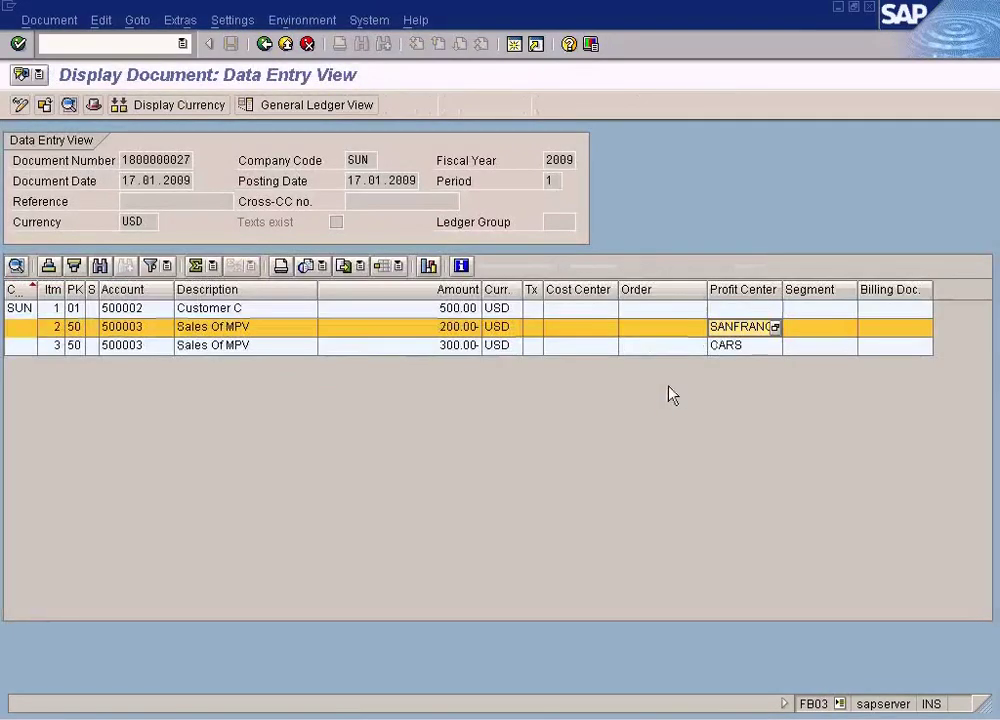
click(458, 312)
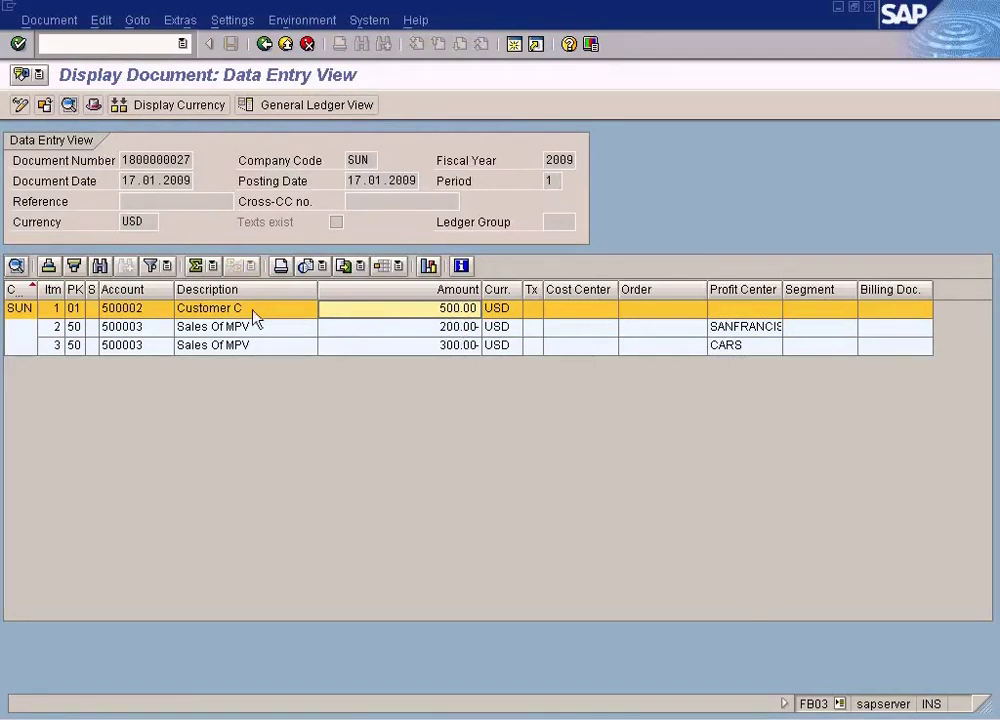
double_click(458, 326)
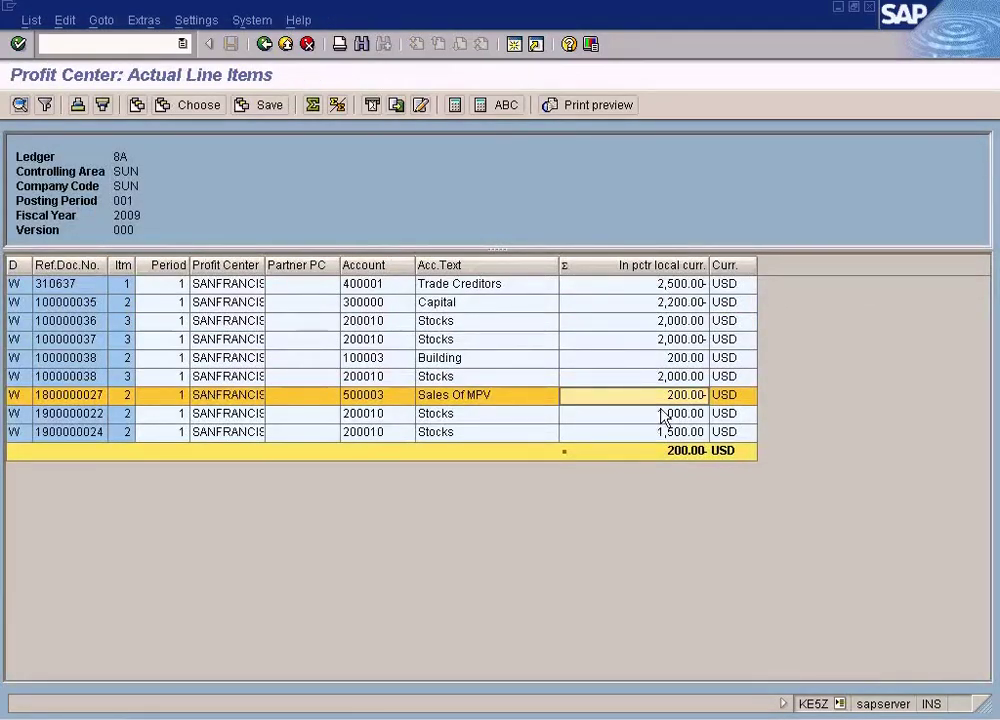
double_click(656, 400)
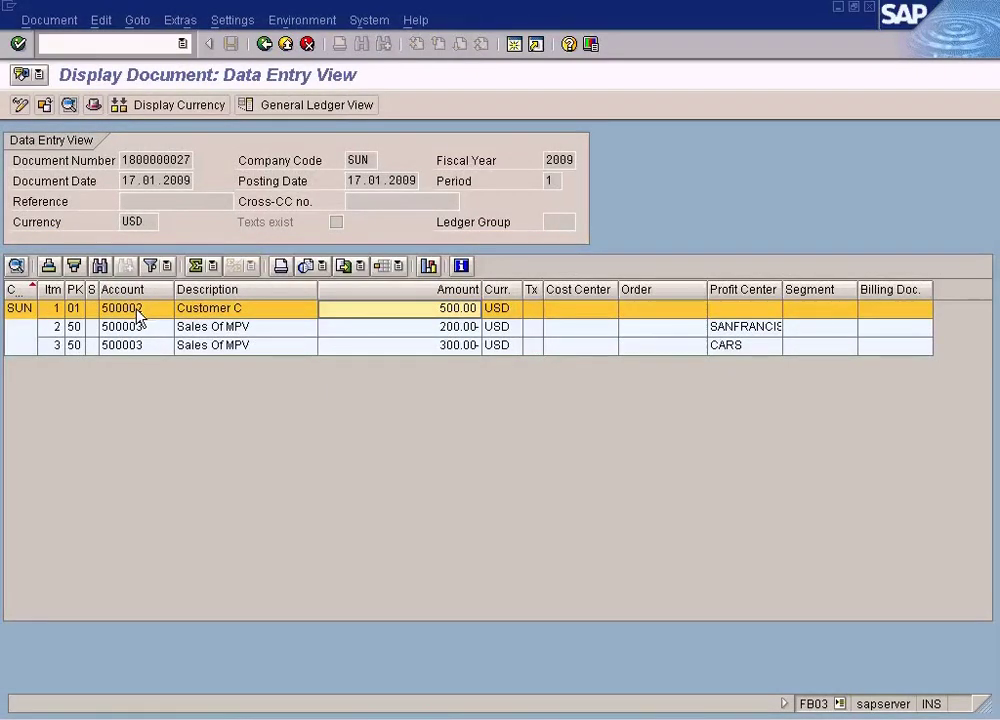
double_click(291, 310)
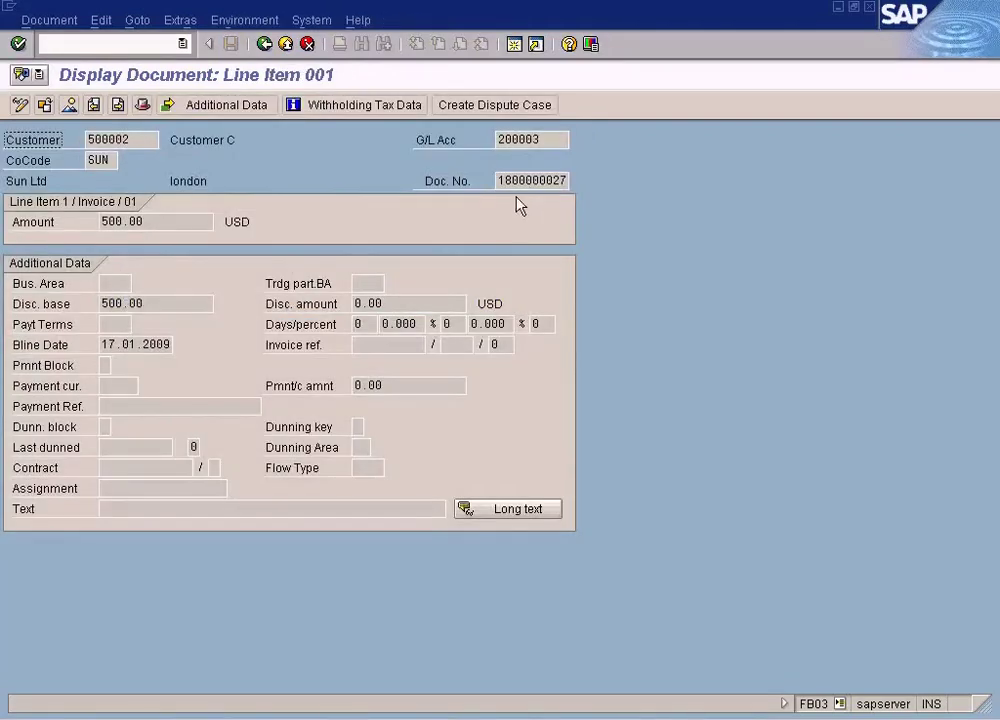
Review Customer C's line item 001: 500.00 USD against reconciliation account 200003
double_click(543, 141)
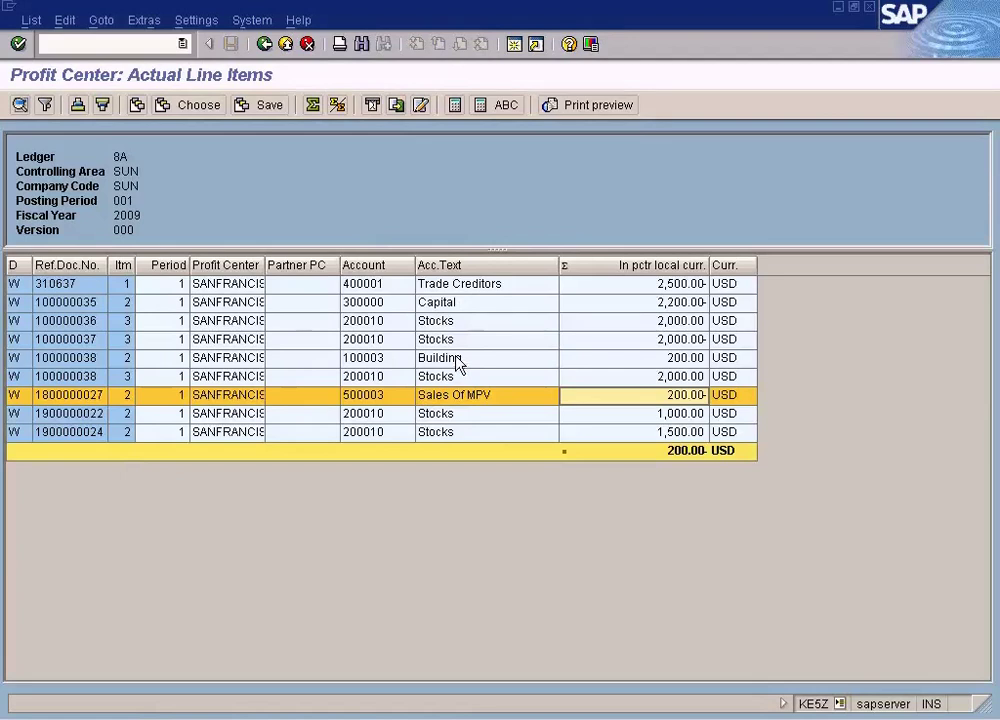
key(F2)
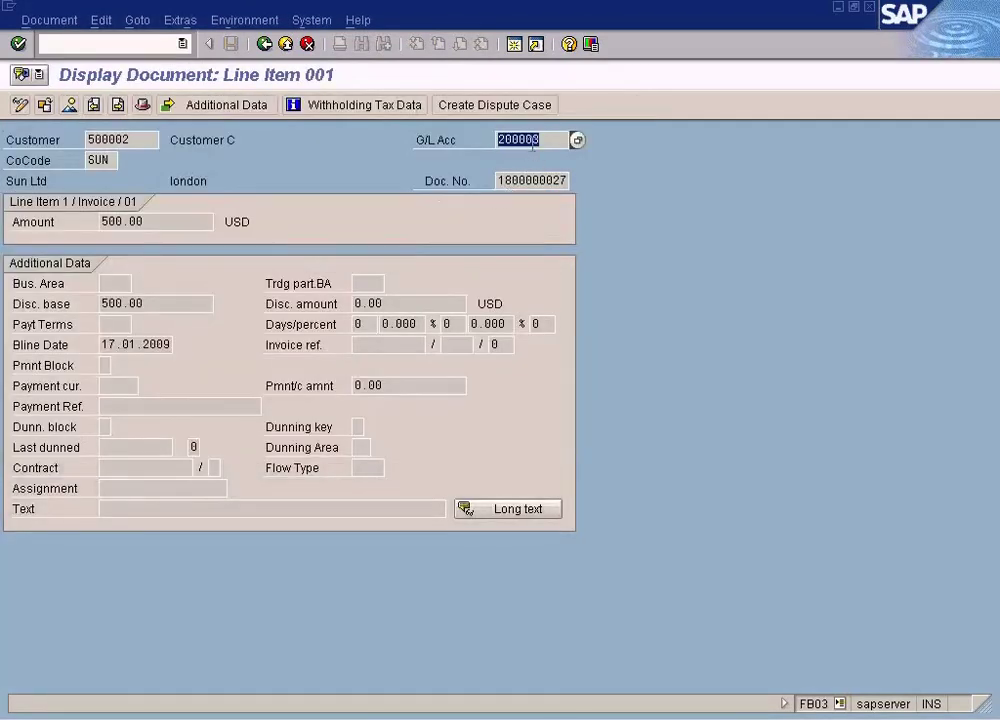
key(F3)
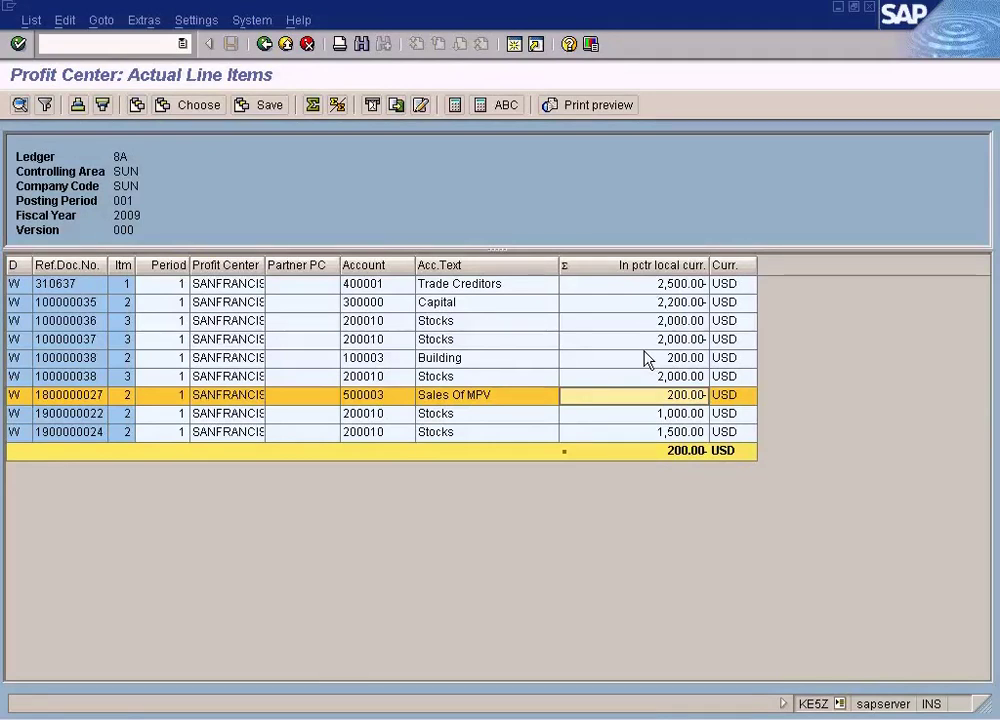
key(F2)
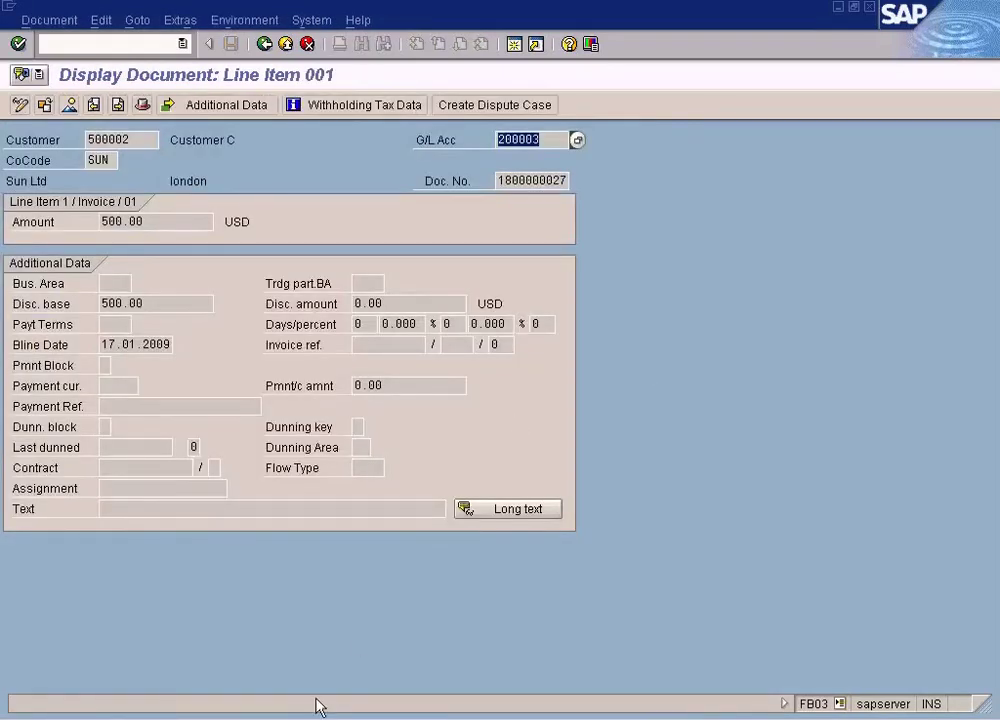
click(316, 706)
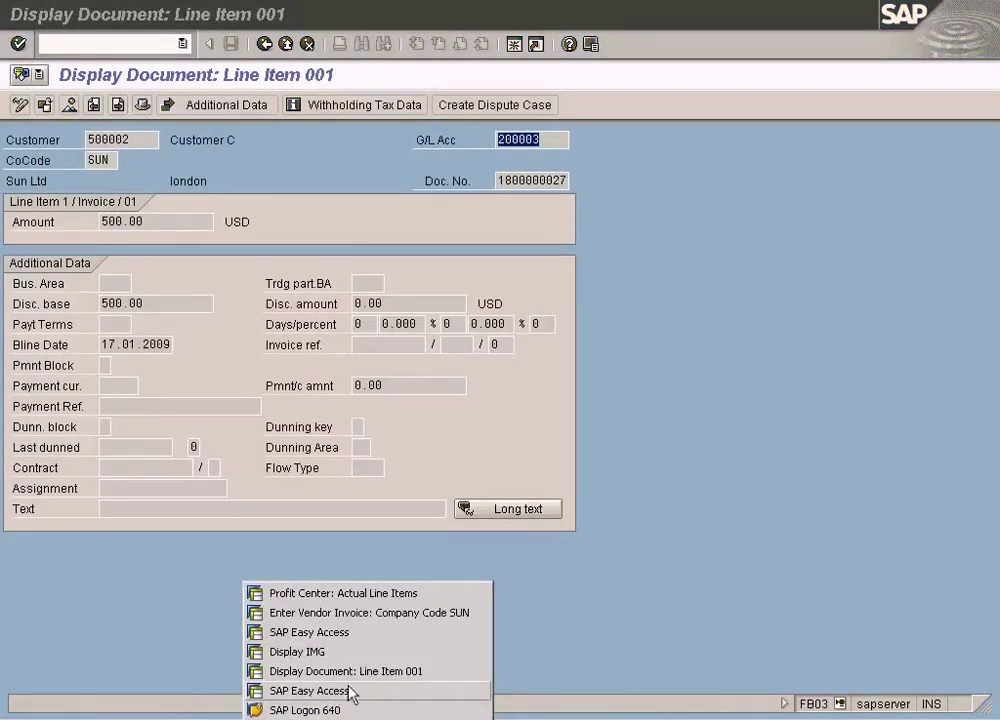
click(310, 691)
key(alt+Tab)
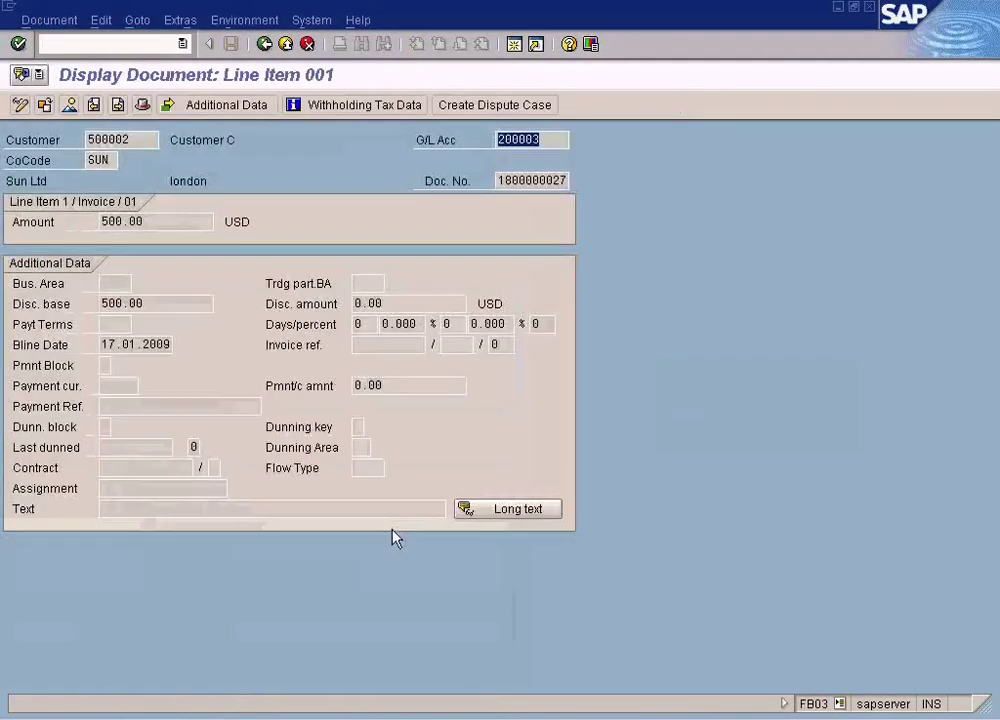
Leave the document and bring the other SAP Easy Access window forward
click(264, 43)
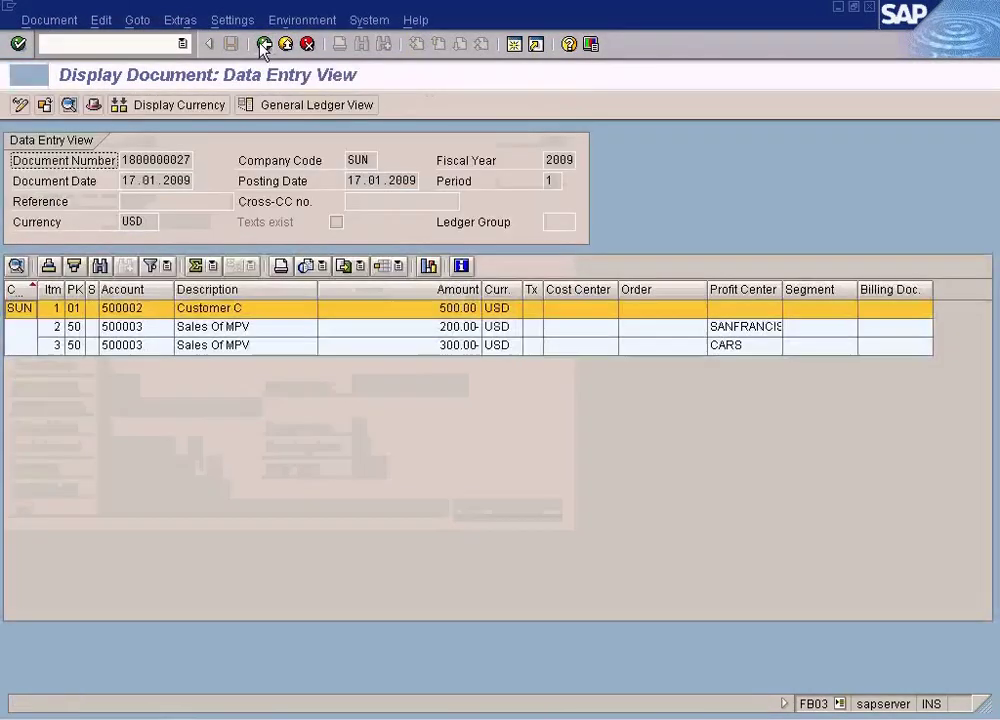
key(alt+Tab)
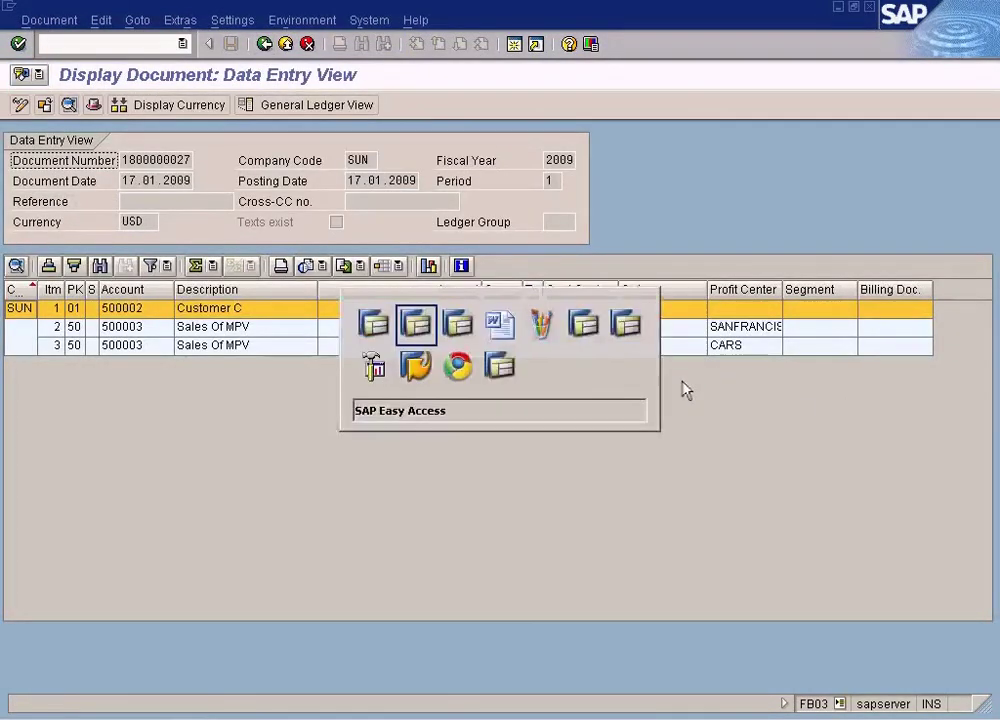
click(285, 716)
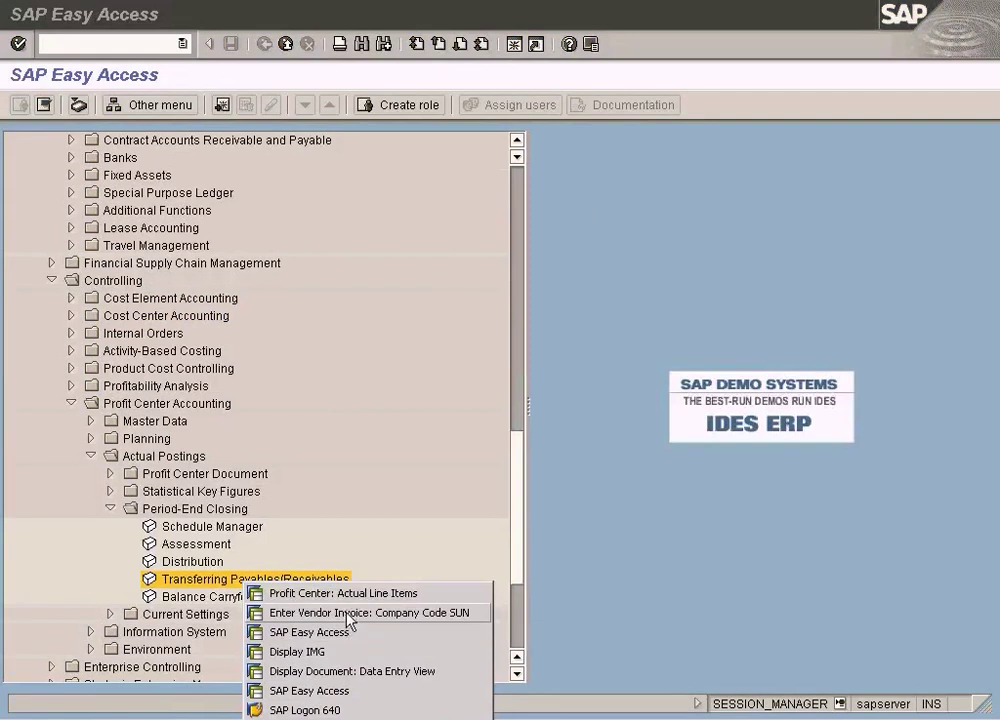
click(300, 632)
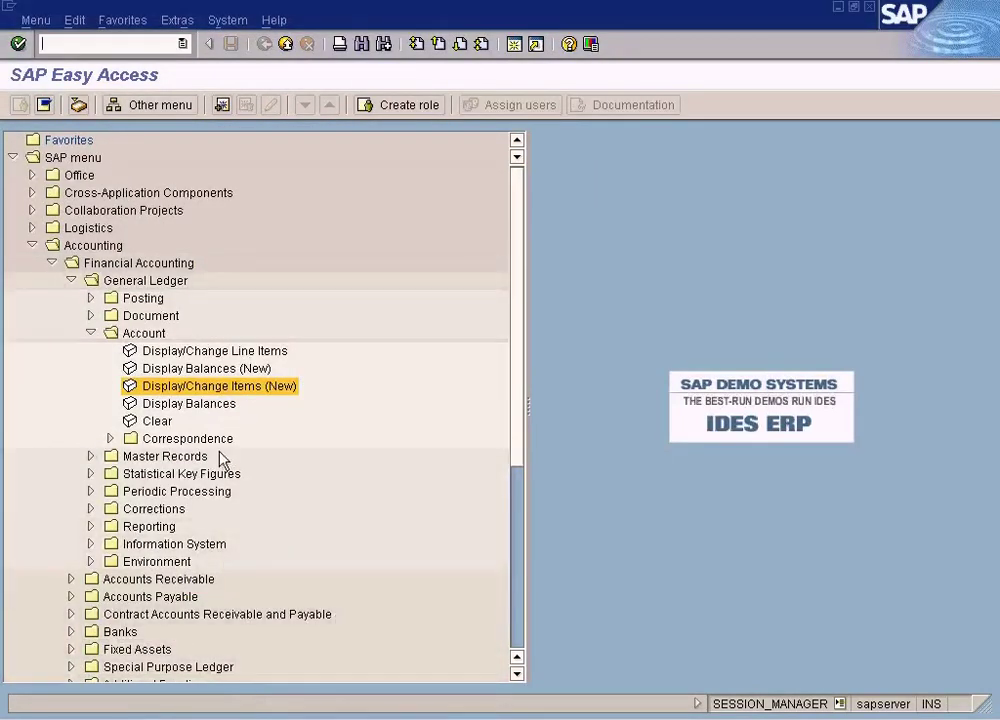
Start Calculate under General Ledger Closing > Reclassify > Balance Sheet Adjustment
click(95, 331)
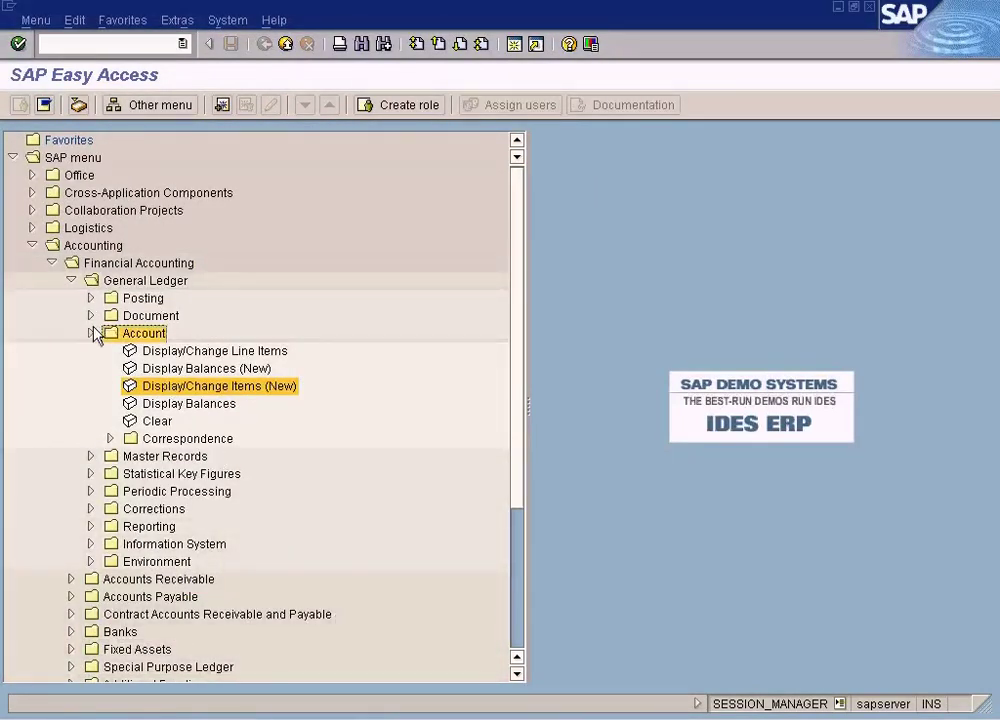
click(91, 332)
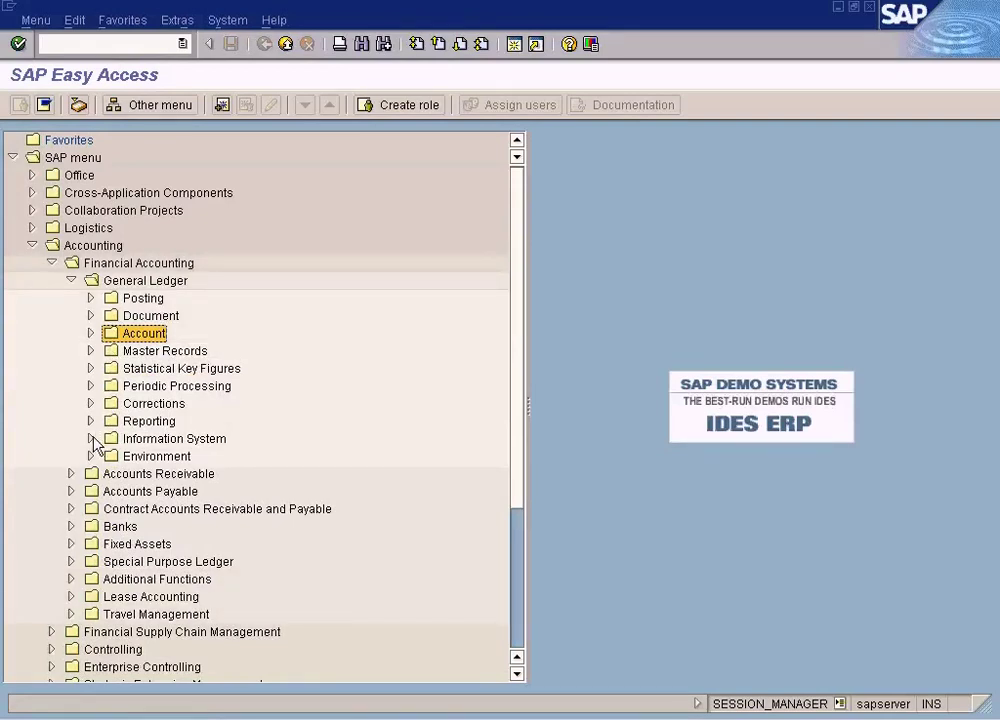
click(90, 386)
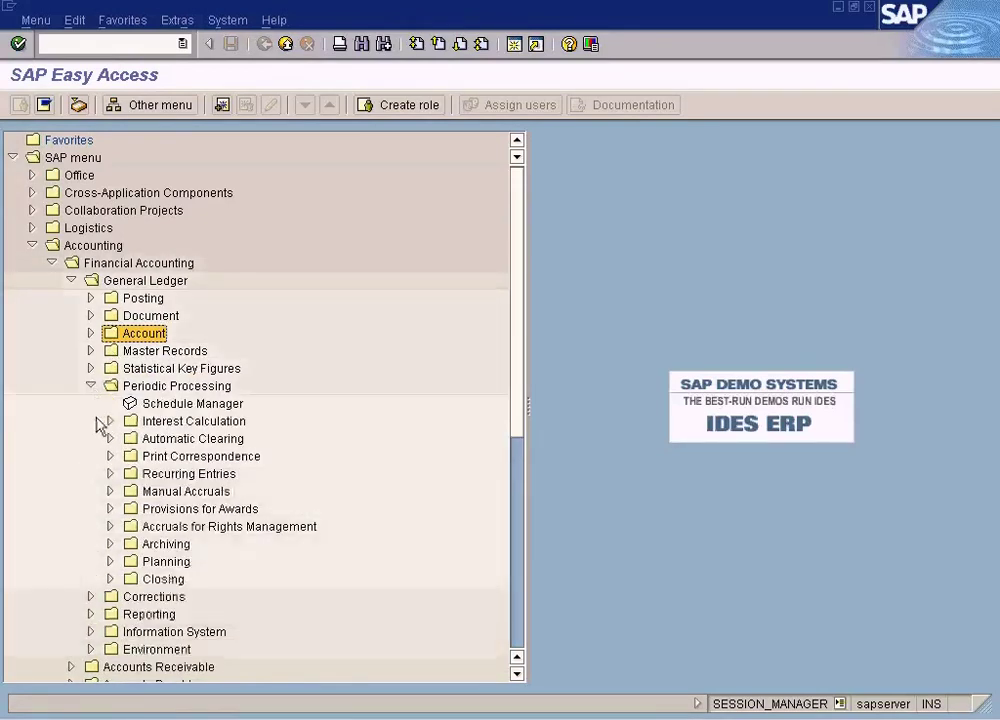
click(111, 579)
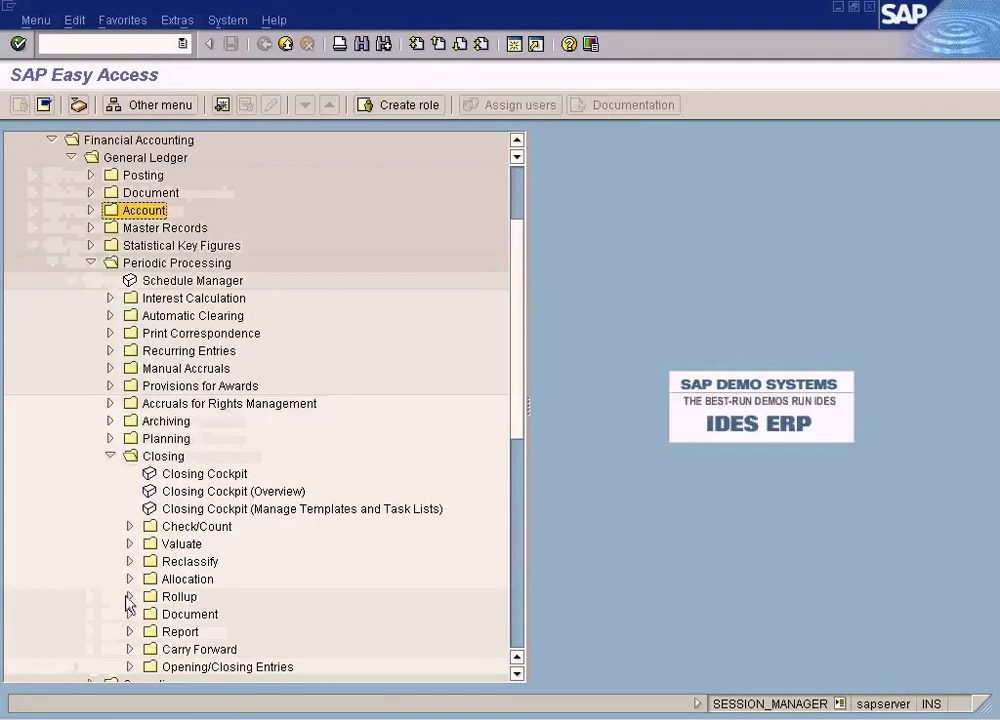
click(129, 562)
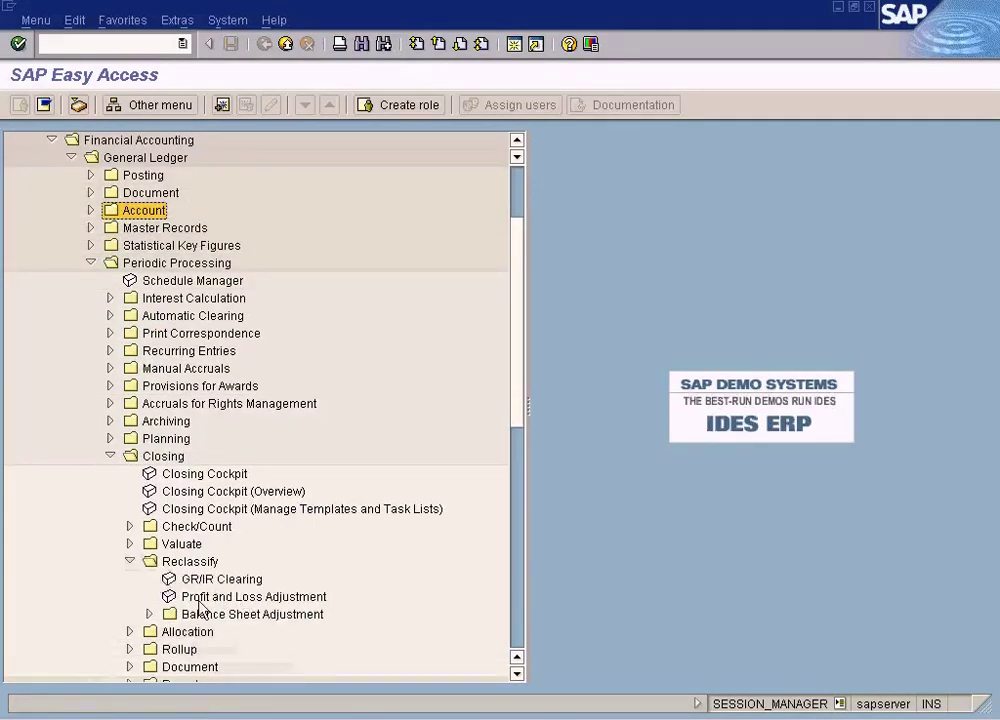
click(150, 613)
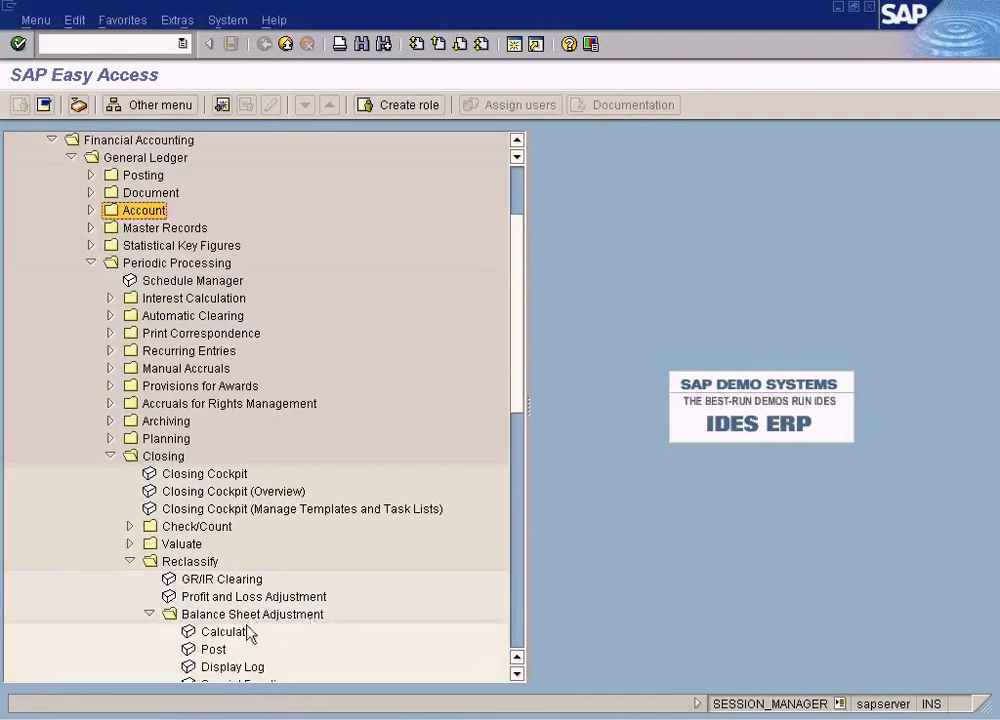
double_click(246, 632)
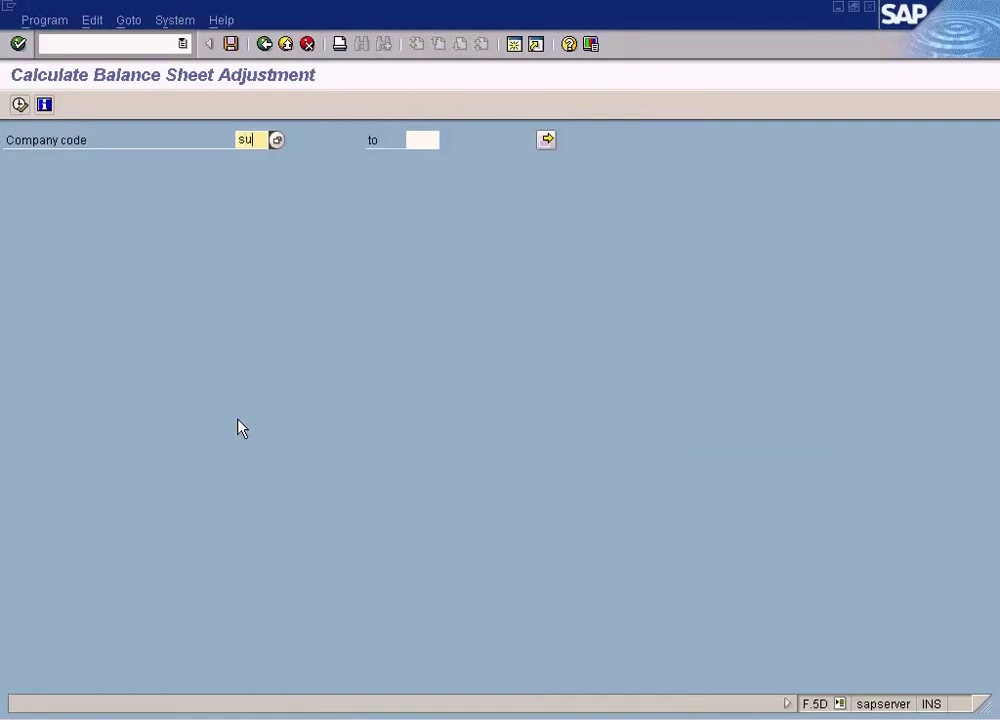
Execute the balance sheet adjustment for SUN, then return to the Easy Access menu window
click(19, 104)
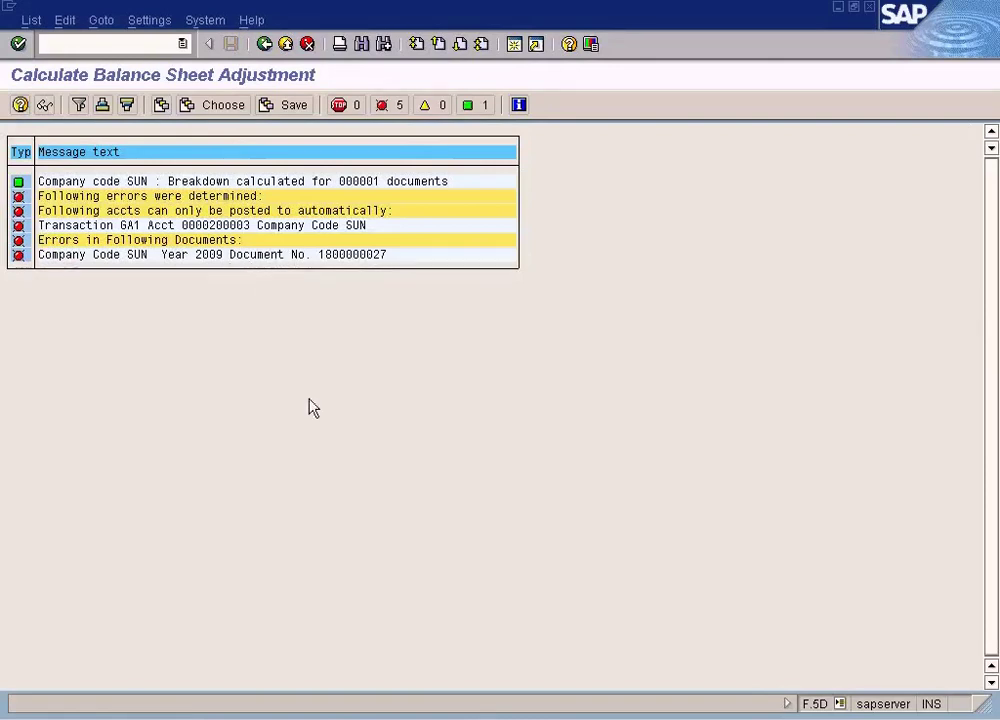
click(330, 716)
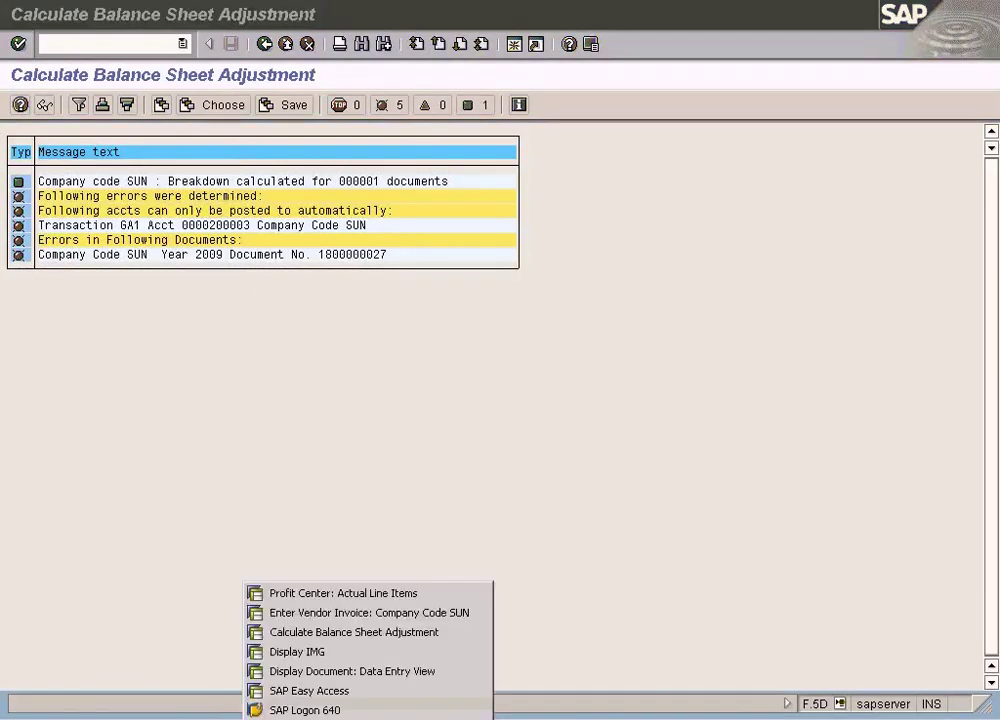
click(330, 692)
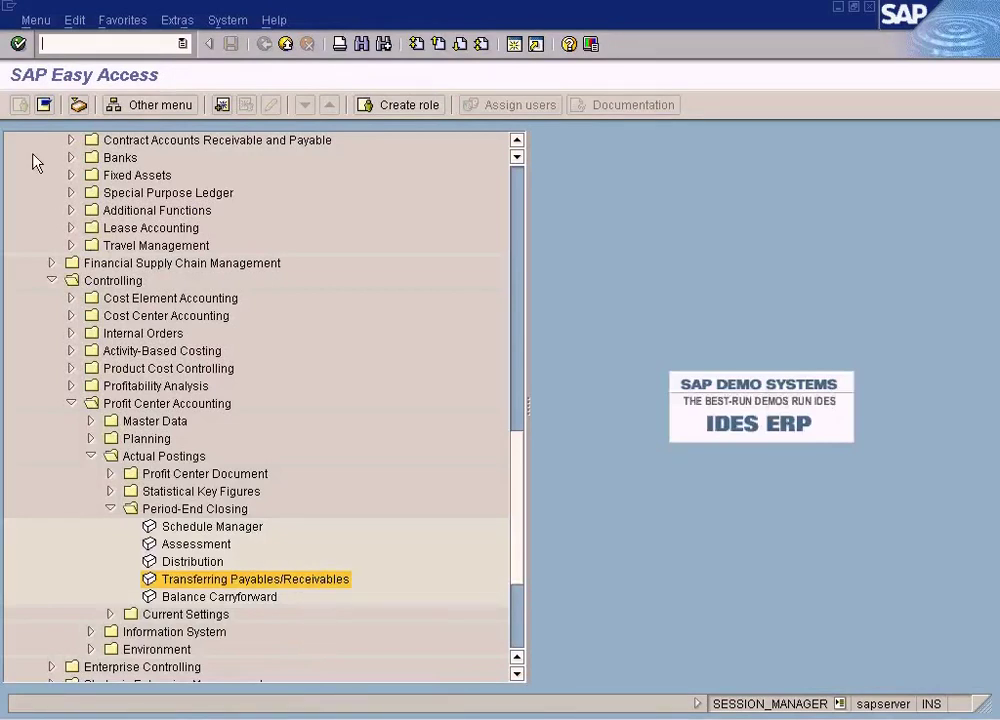
Test-run Transferring Payables/Receivables for company code SUN, period 1, with line items
double_click(294, 587)
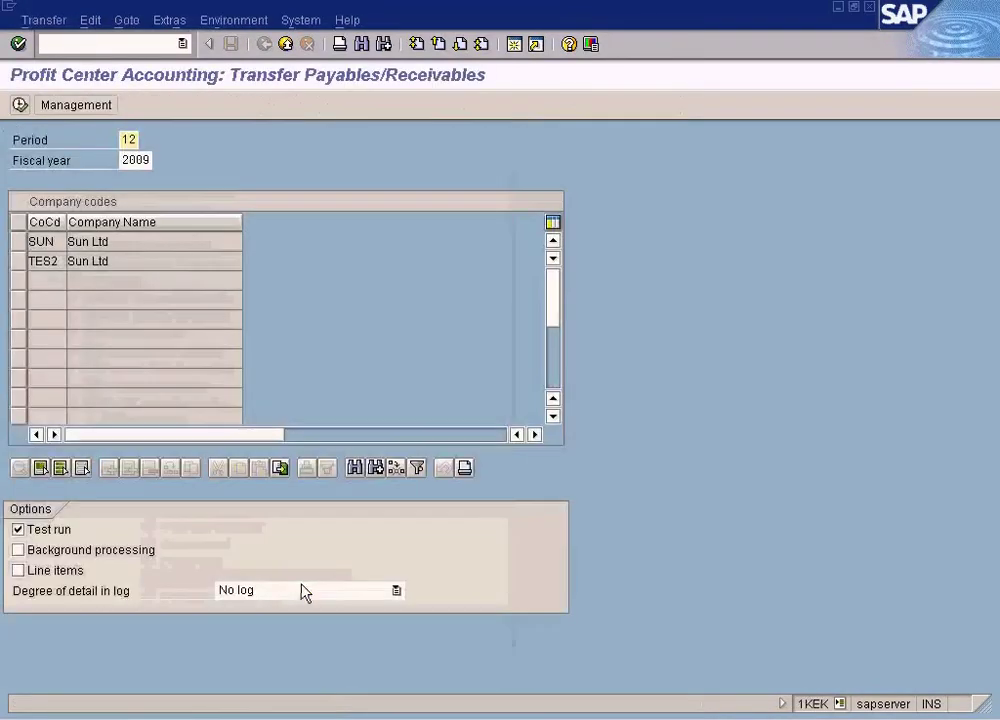
text(1)
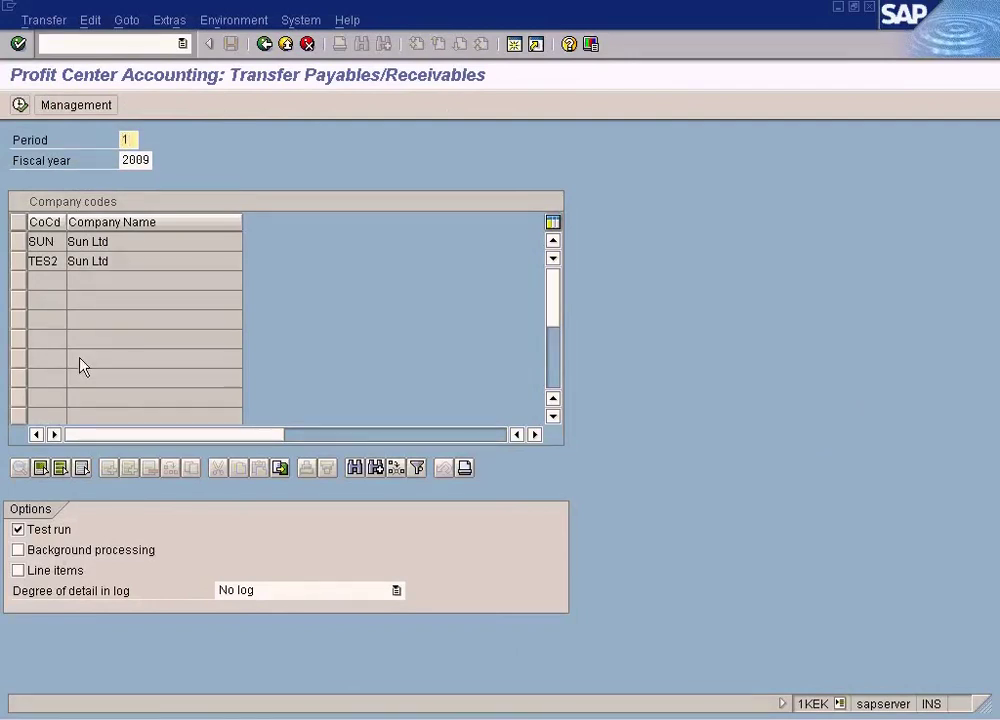
click(48, 577)
click(20, 105)
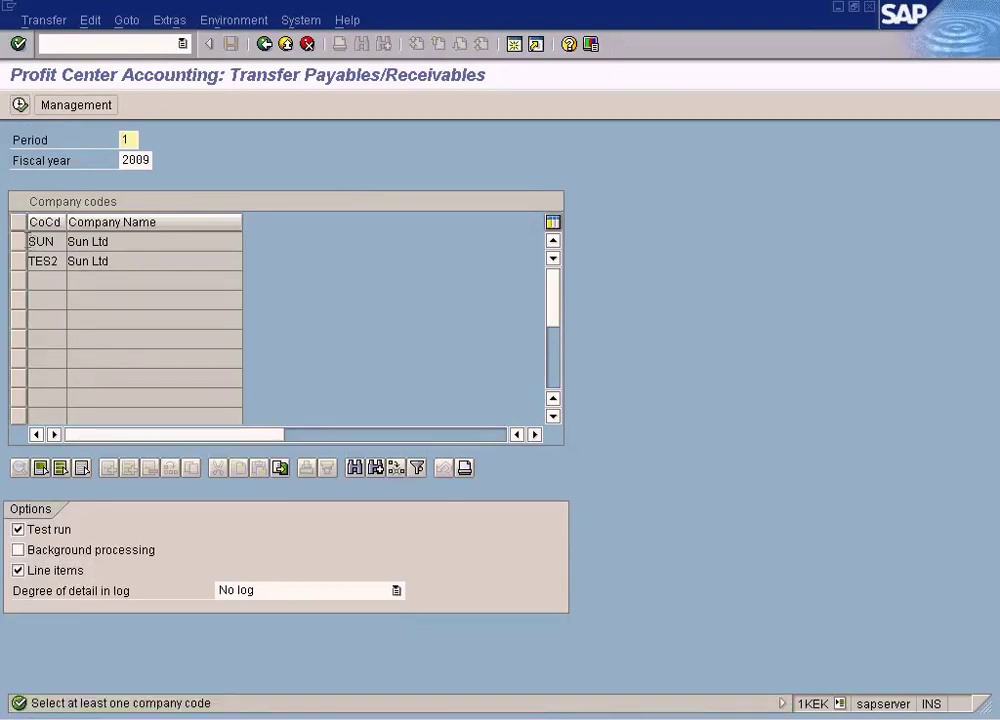
click(41, 241)
click(20, 106)
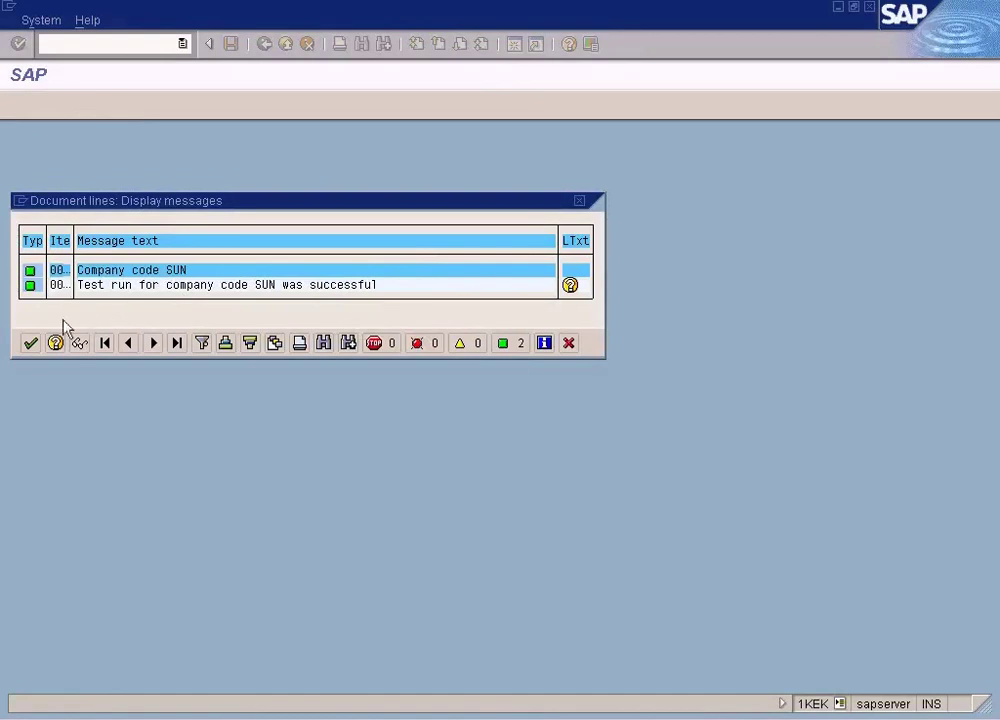
click(24, 348)
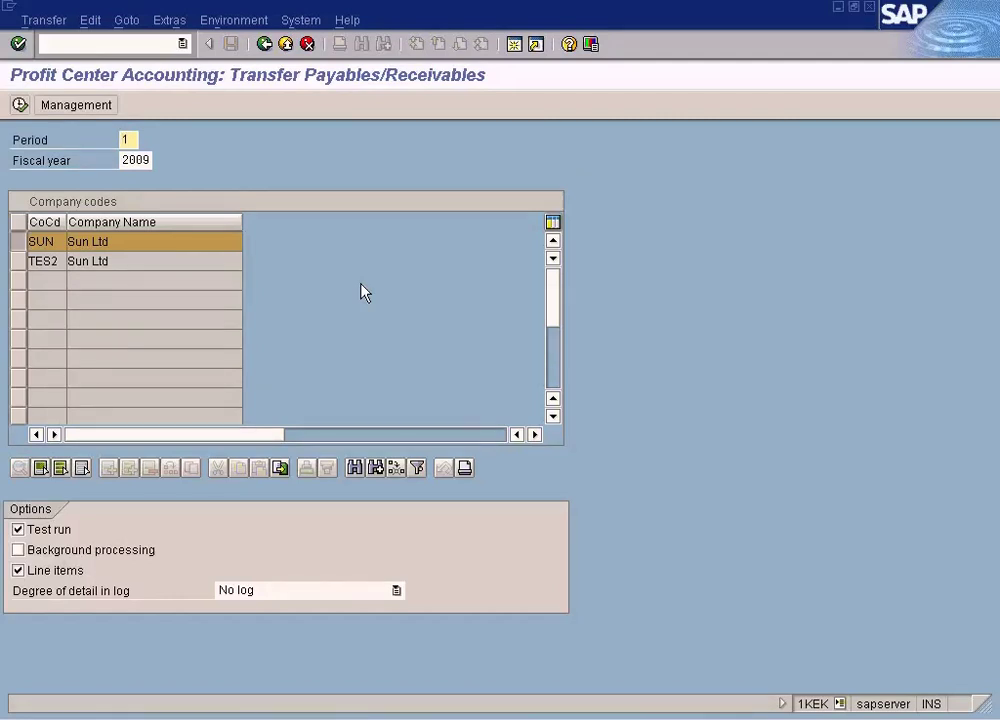
Rerun the transfer test with a detailed log
click(387, 589)
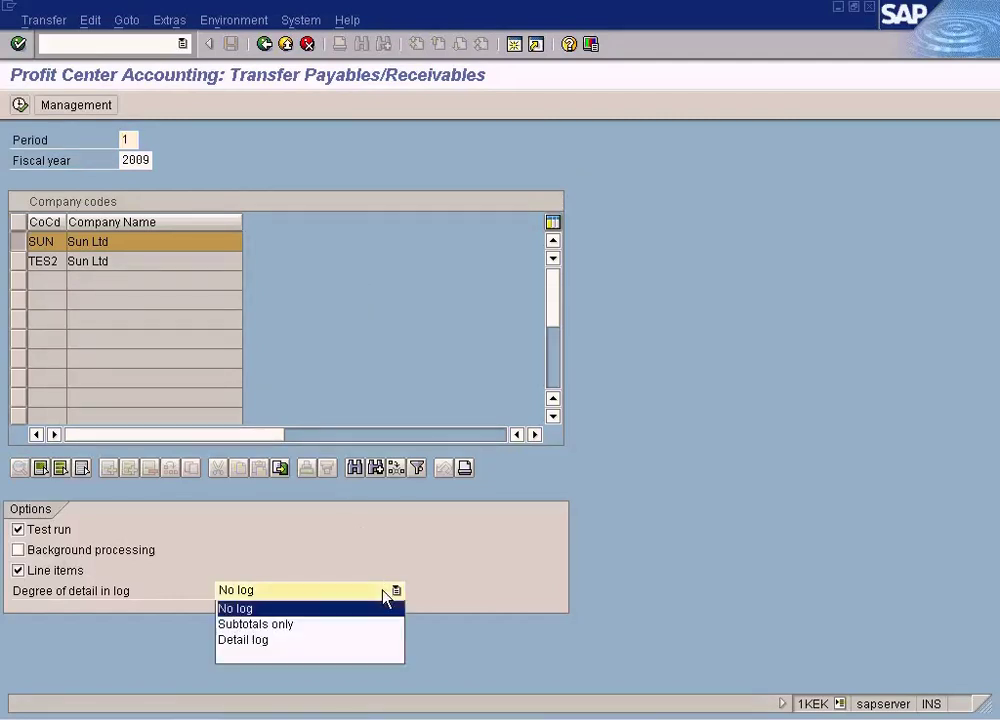
click(302, 642)
click(19, 104)
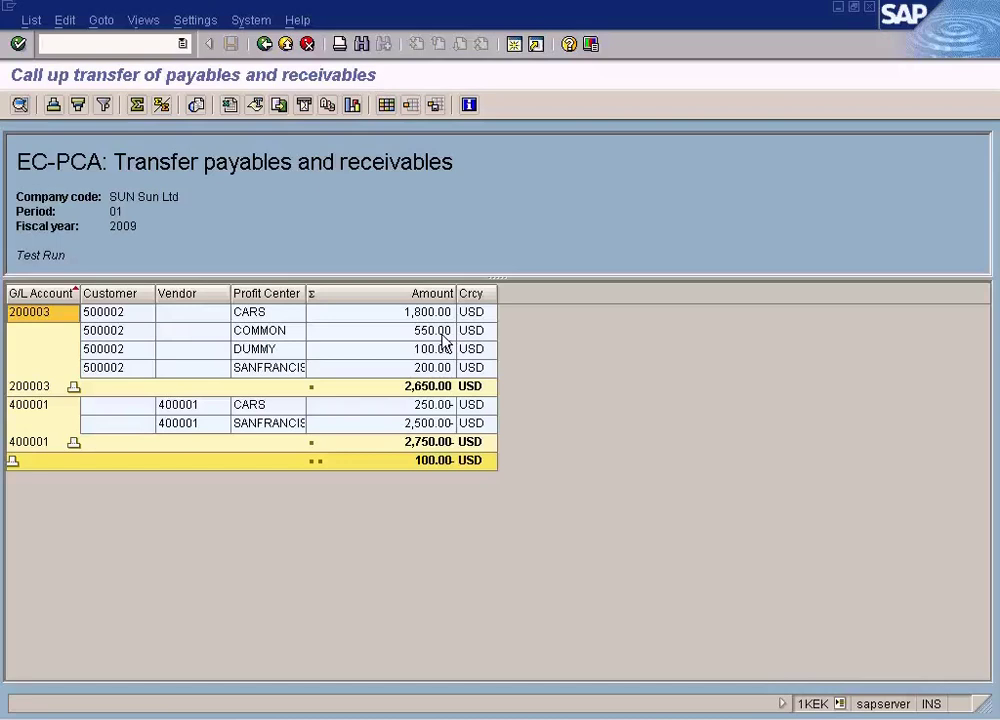
click(439, 426)
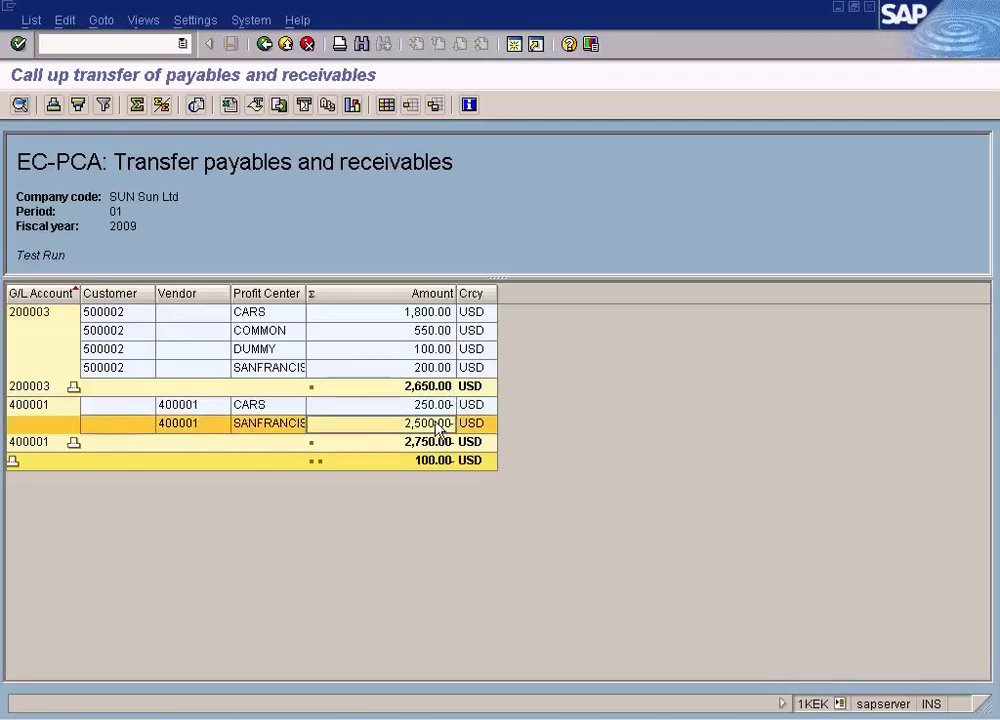
key(alt+Tab)
key(alt+Tab)
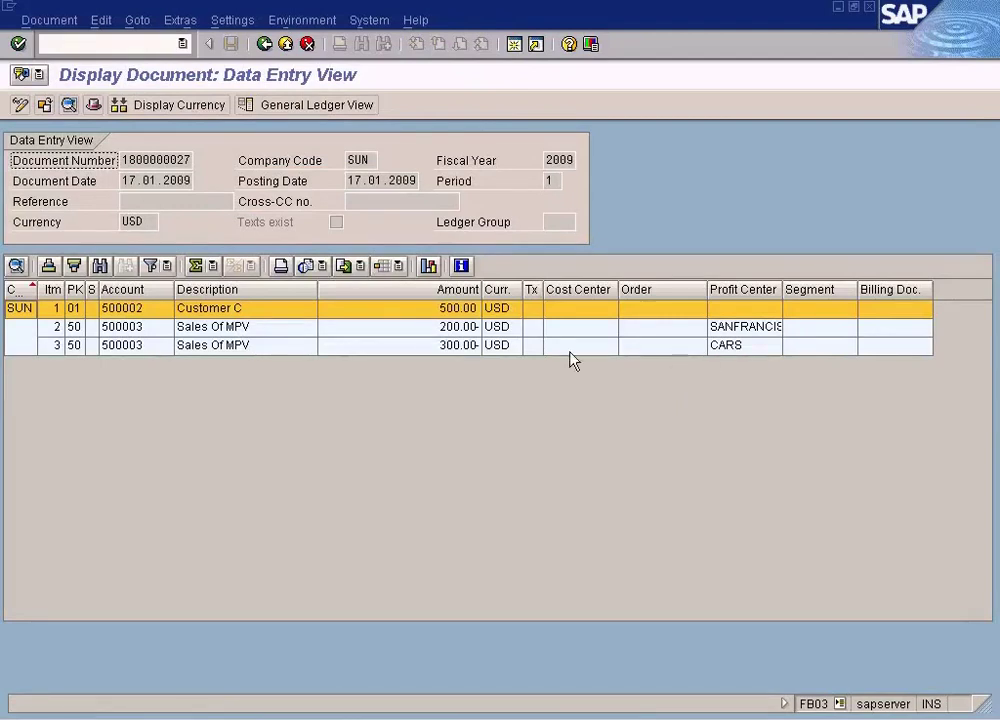
click(459, 330)
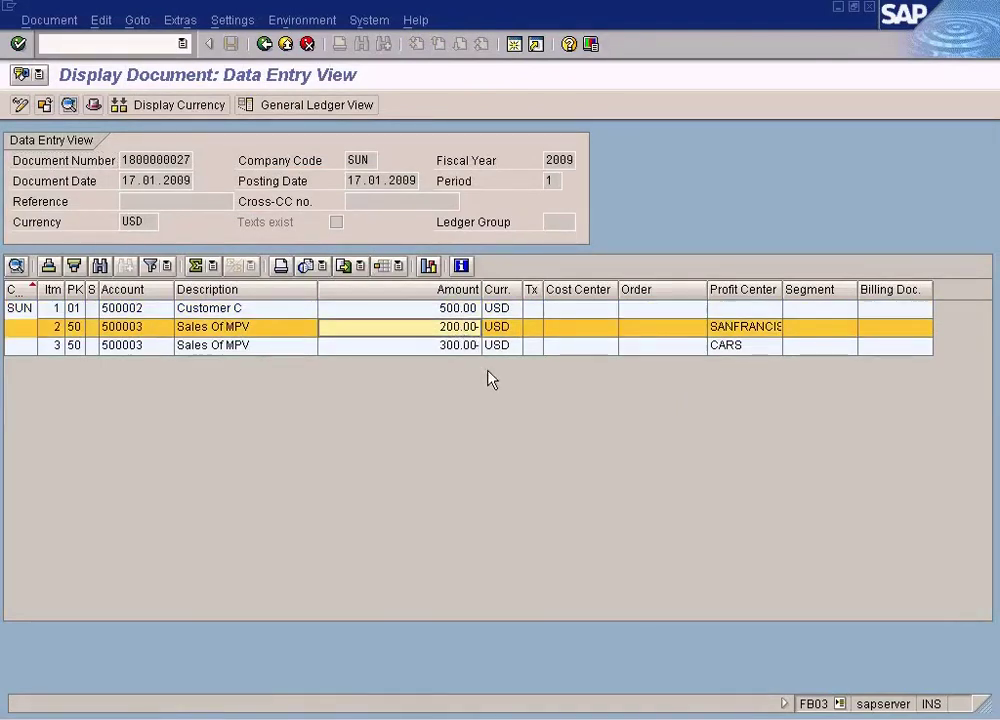
key(alt+Tab)
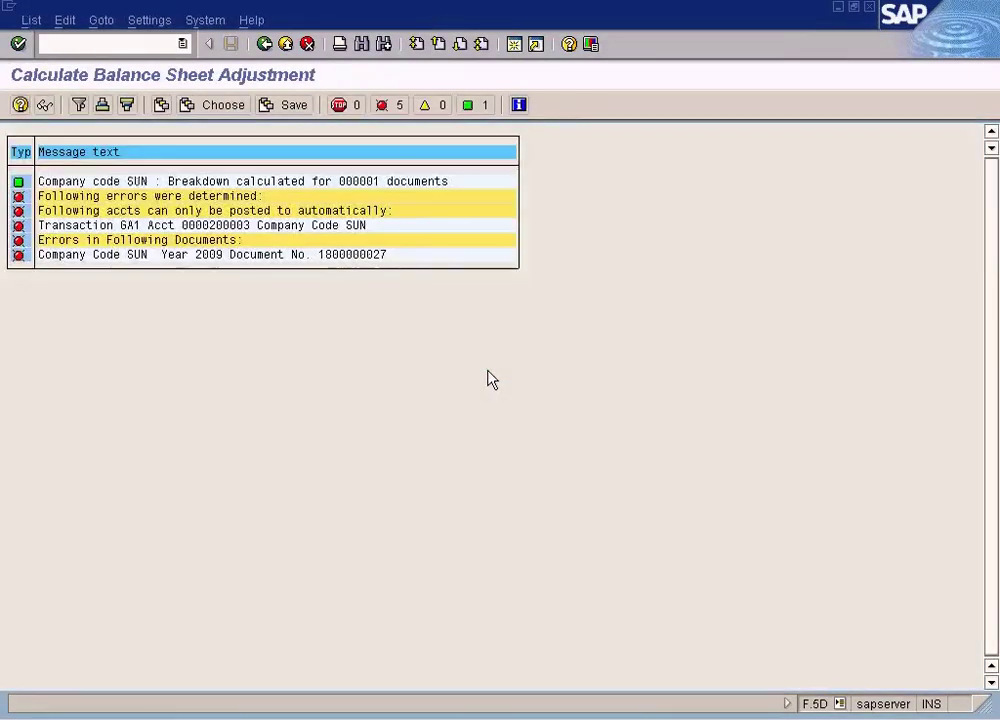
key(alt+Tab)
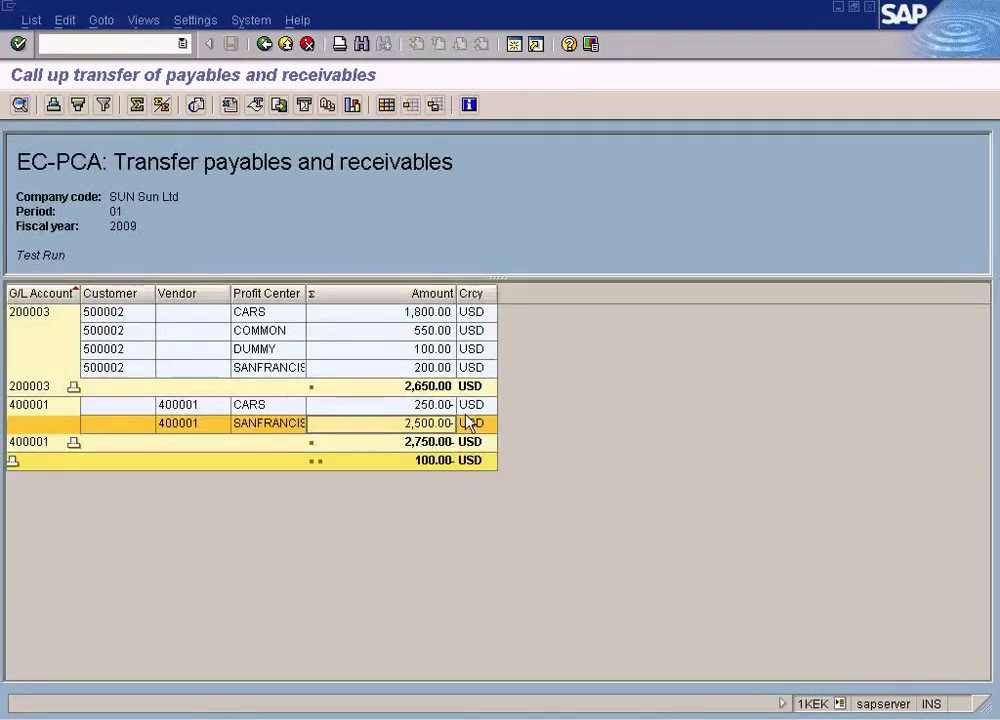
click(437, 370)
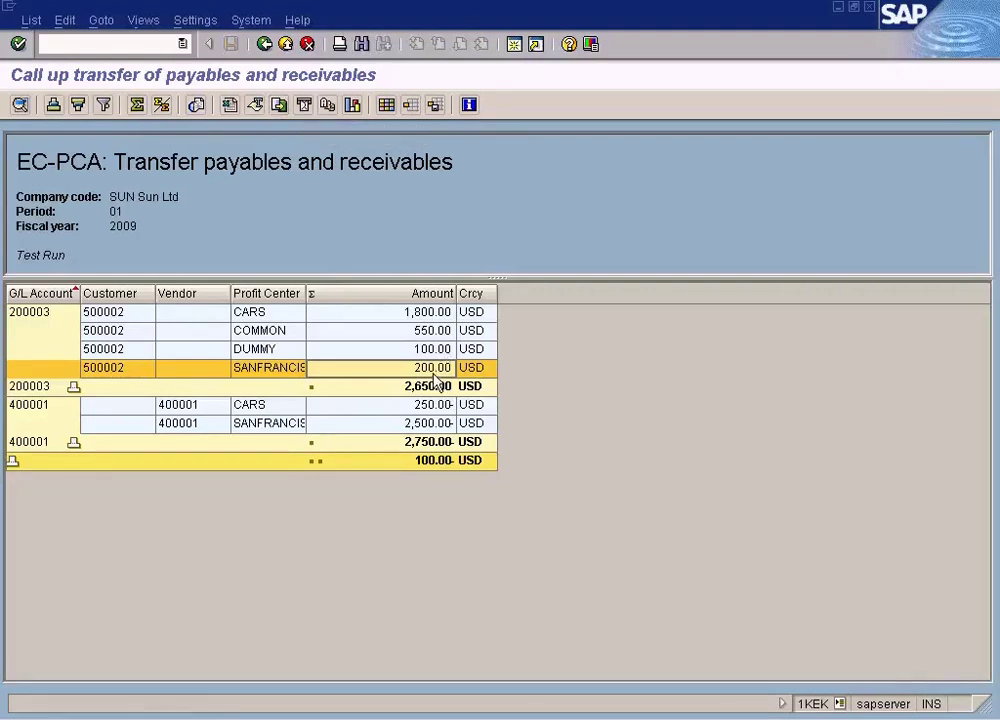
key(alt+Tab)
key(alt+Tab)
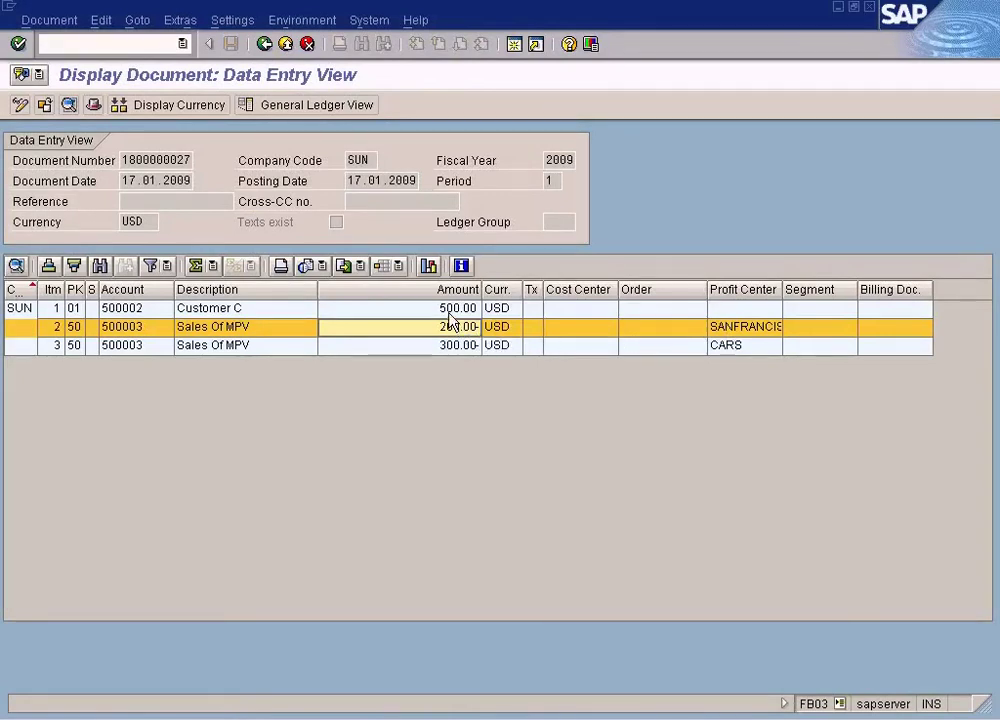
key(alt+Tab)
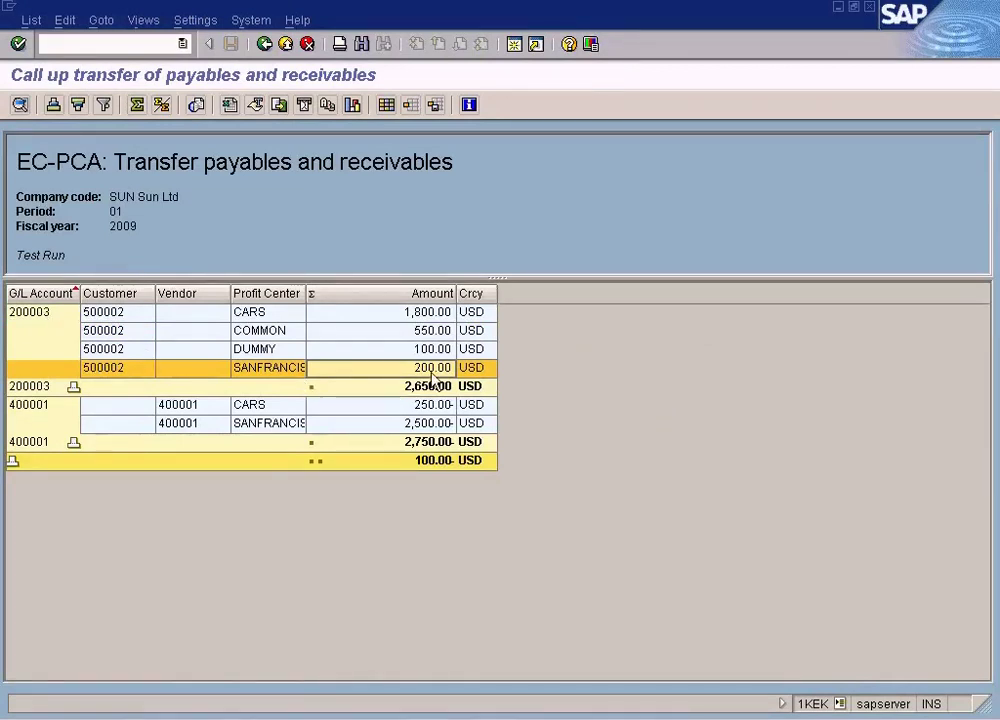
key(alt+Tab)
key(alt+Tab)
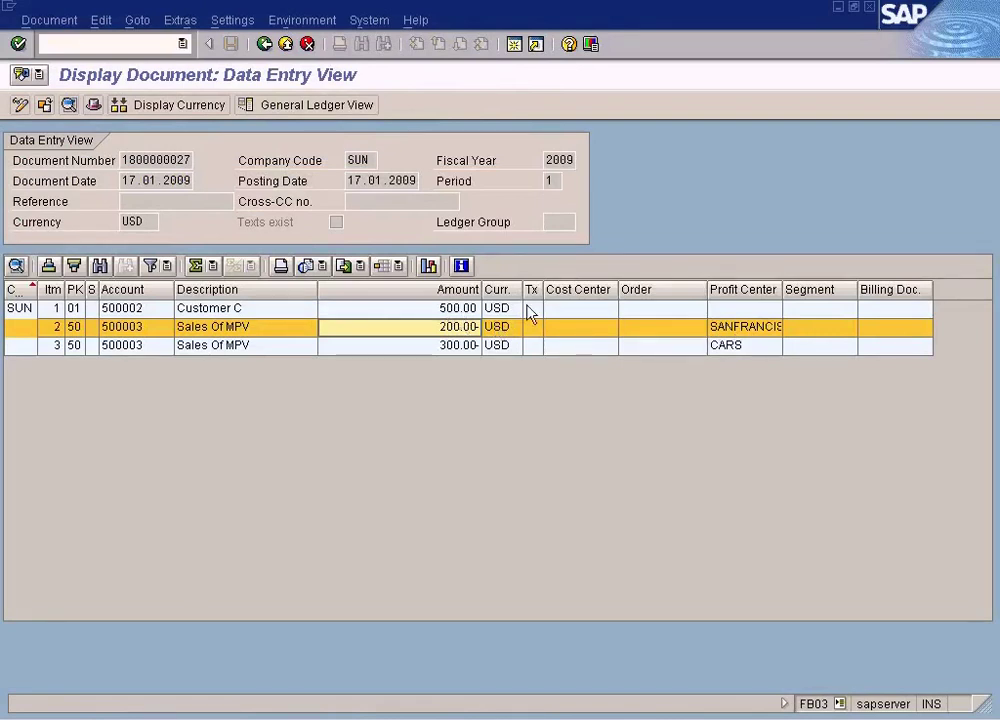
key(alt+Tab)
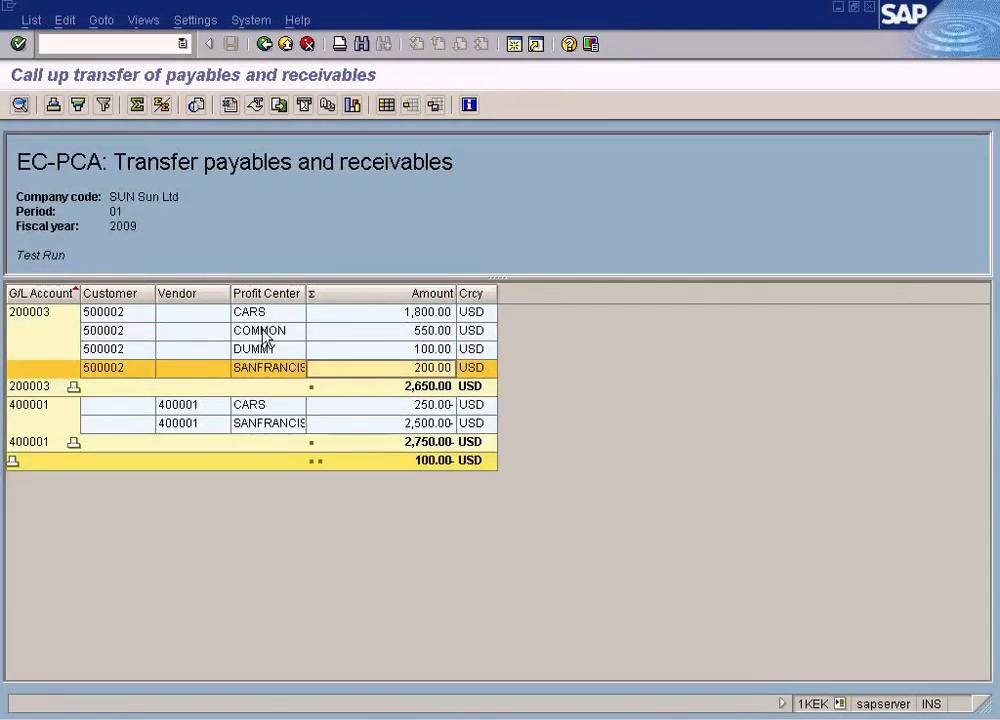
click(258, 316)
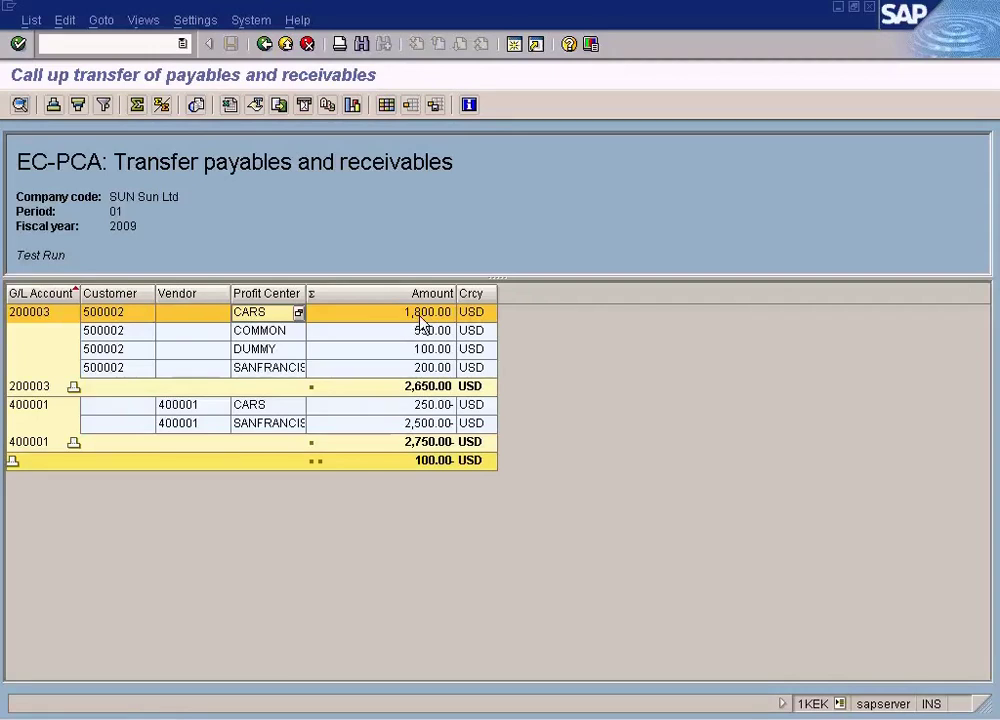
Compare the customer 200.00 line with the CARS line, then leave the test-run report
click(426, 368)
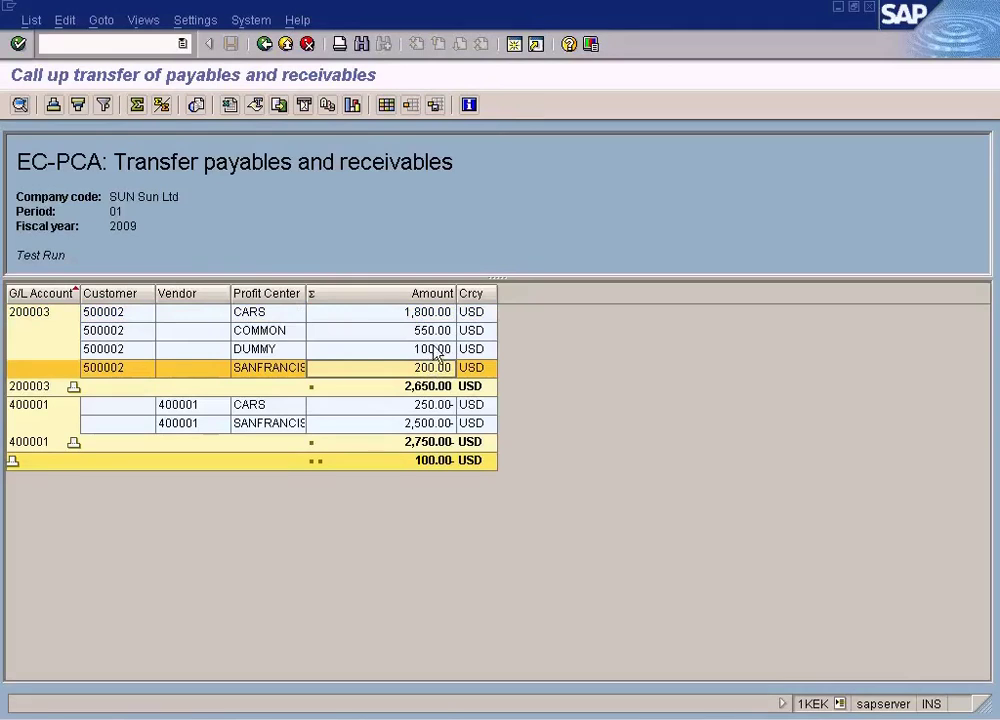
click(433, 316)
click(437, 366)
click(264, 45)
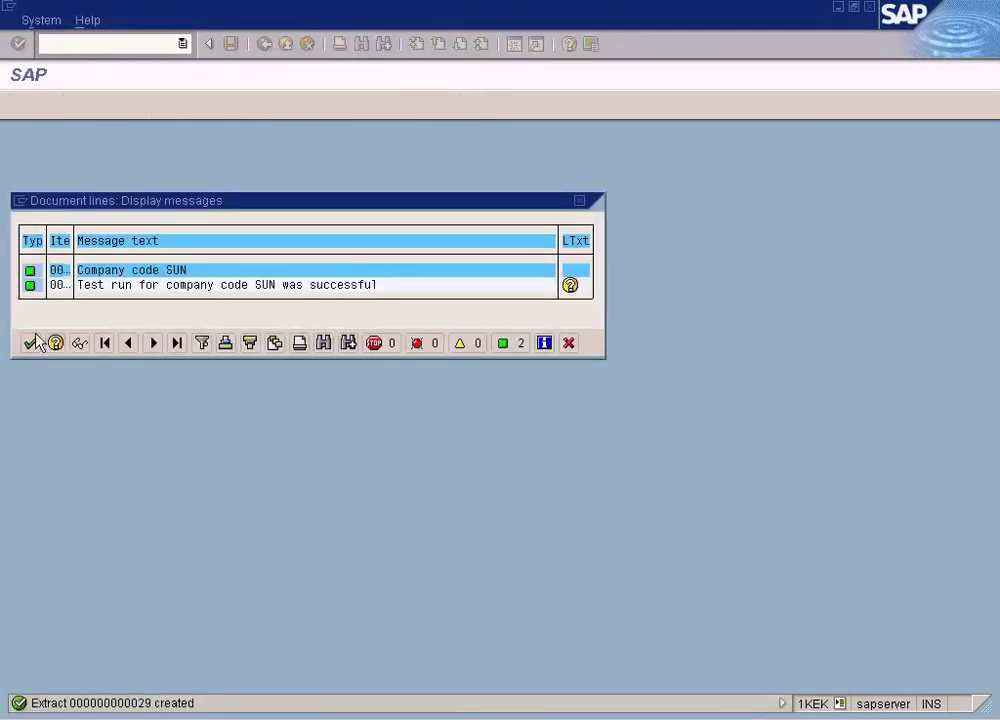
Run the real transfer for SUN with Test run off, confirming overwrite of old data
click(31, 344)
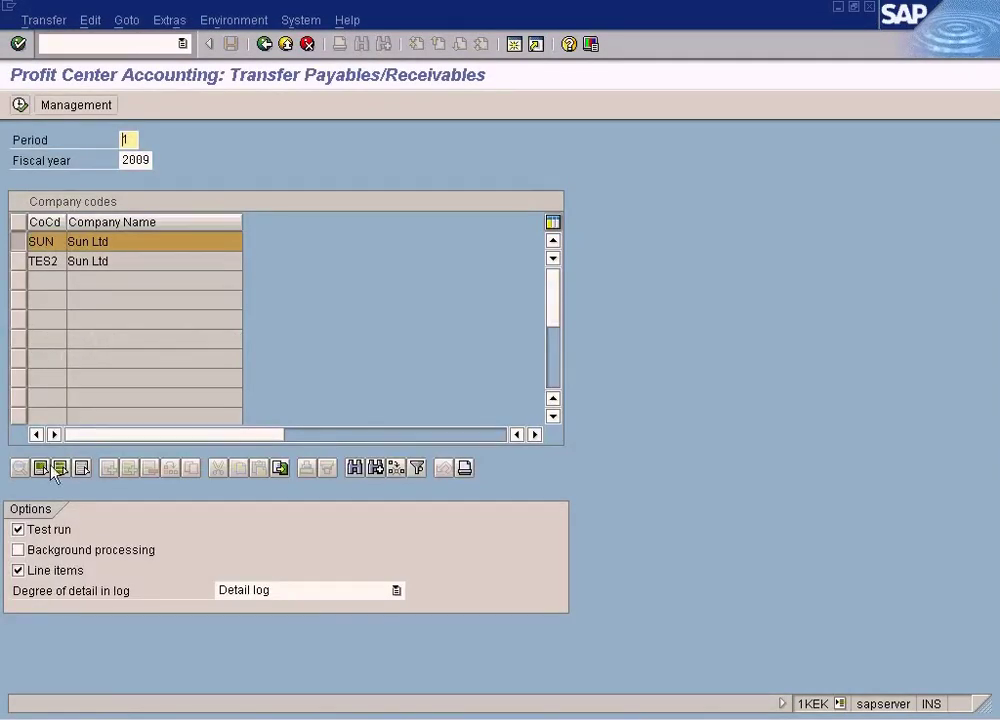
click(44, 531)
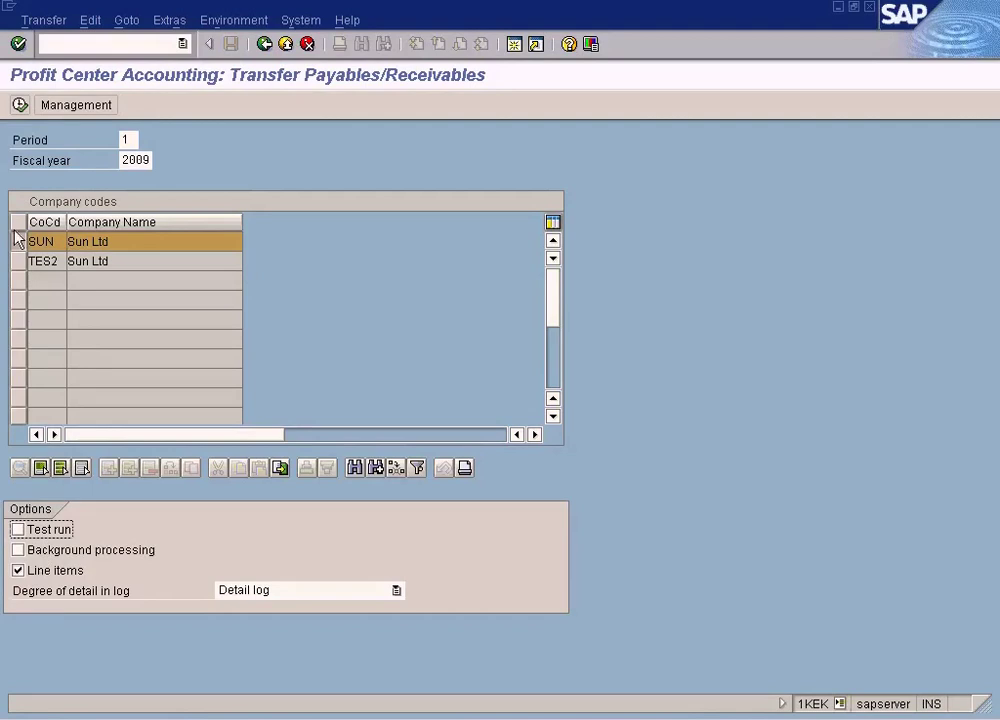
click(20, 104)
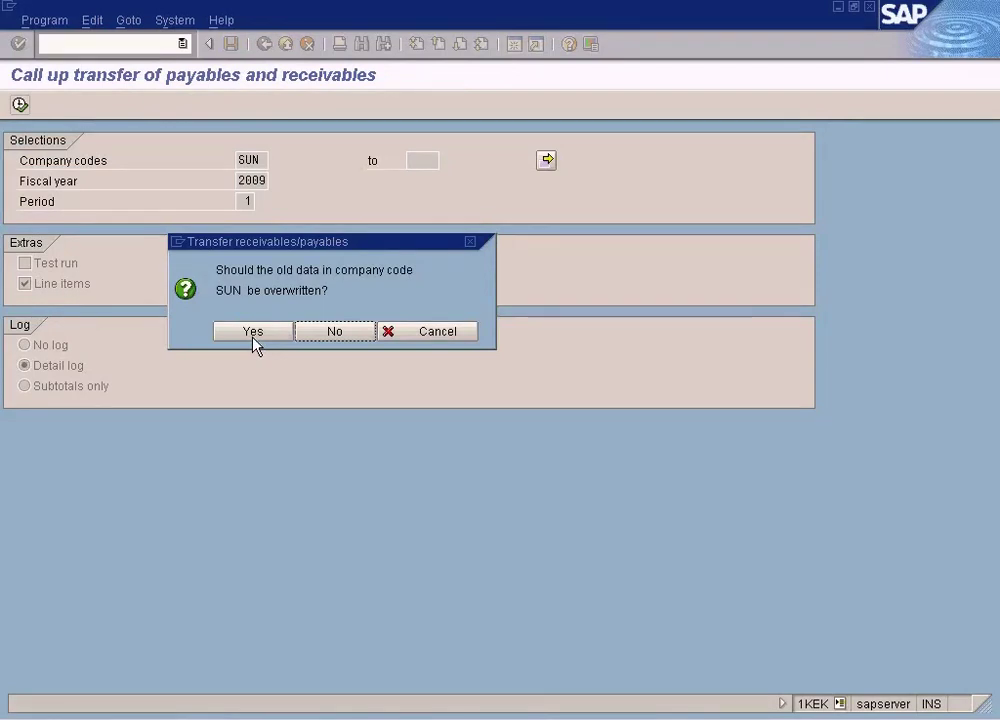
click(253, 332)
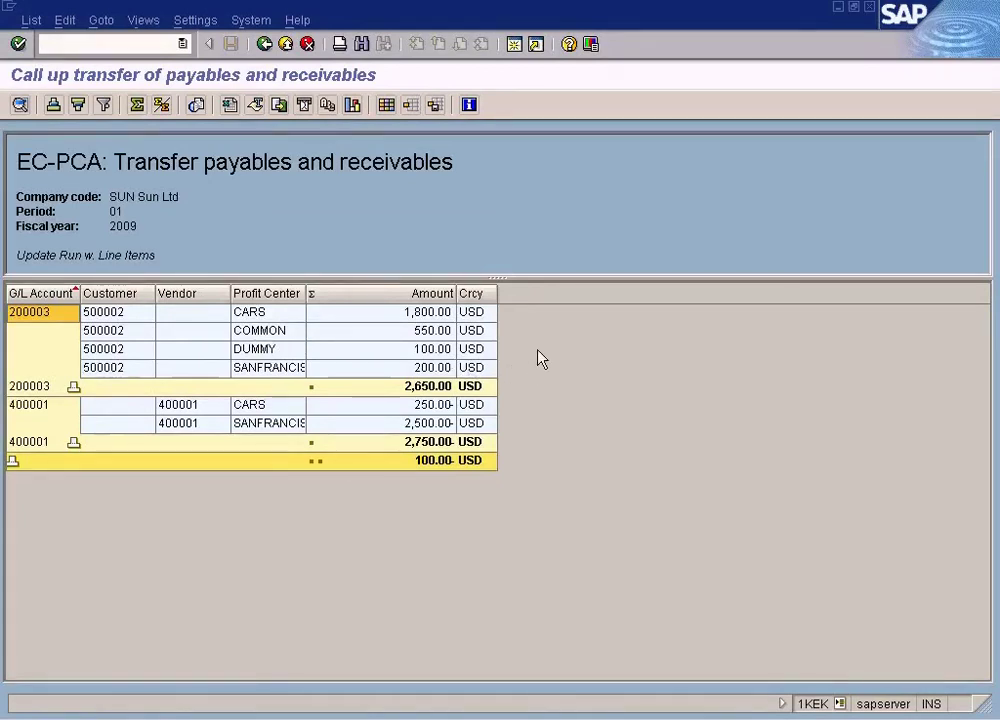
click(446, 371)
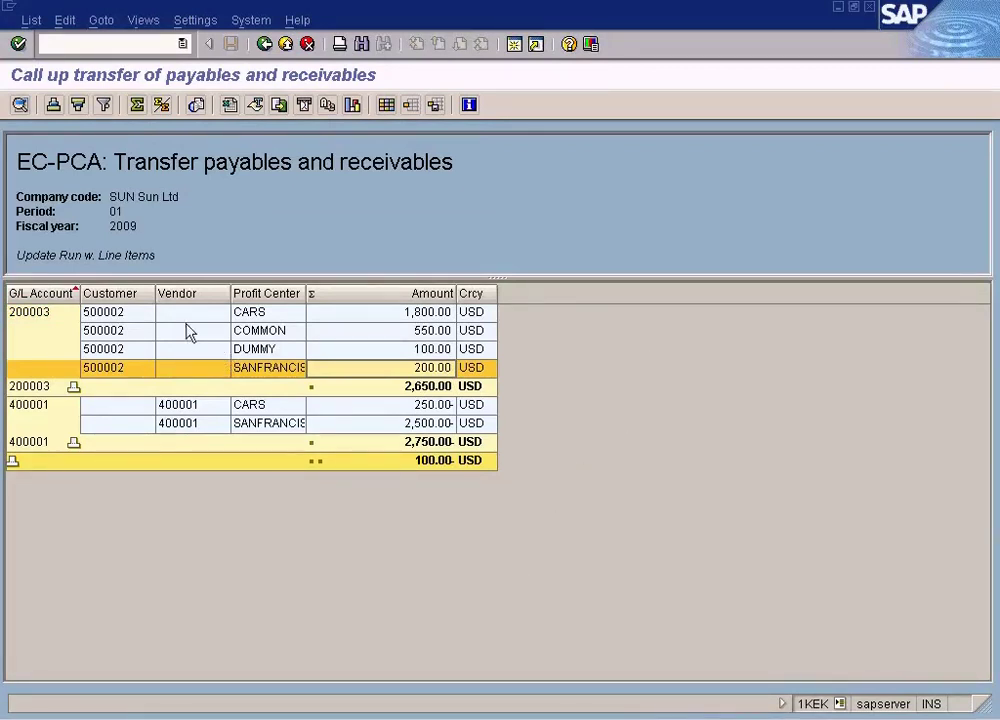
click(363, 714)
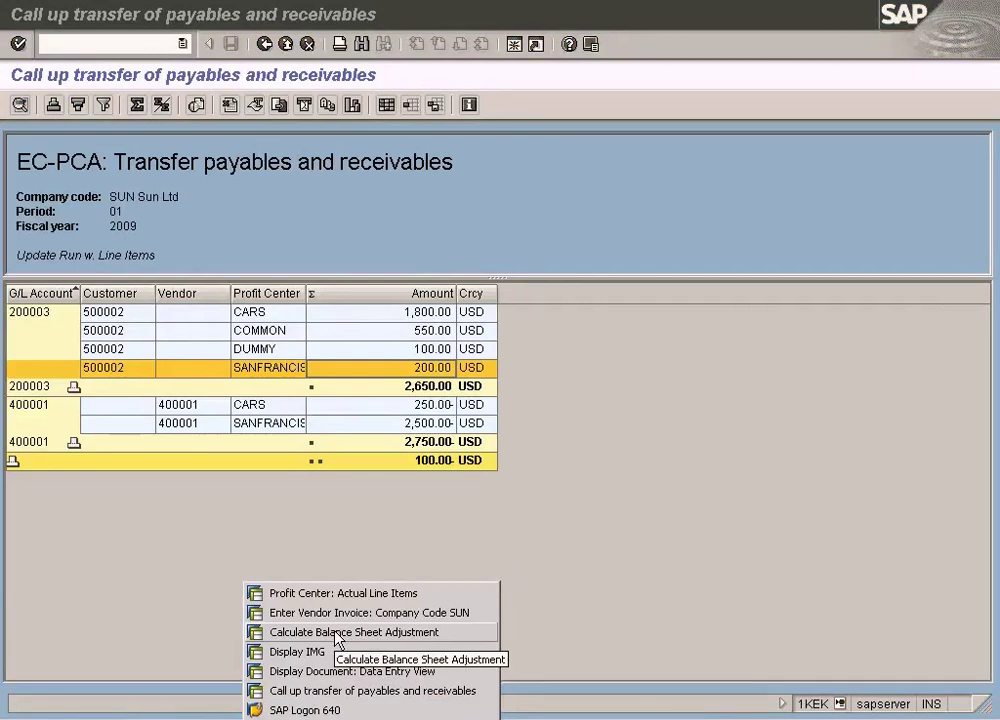
Rerun the KE5Z line-item report, now showing the new Trade Debtors 200.00 item
click(340, 593)
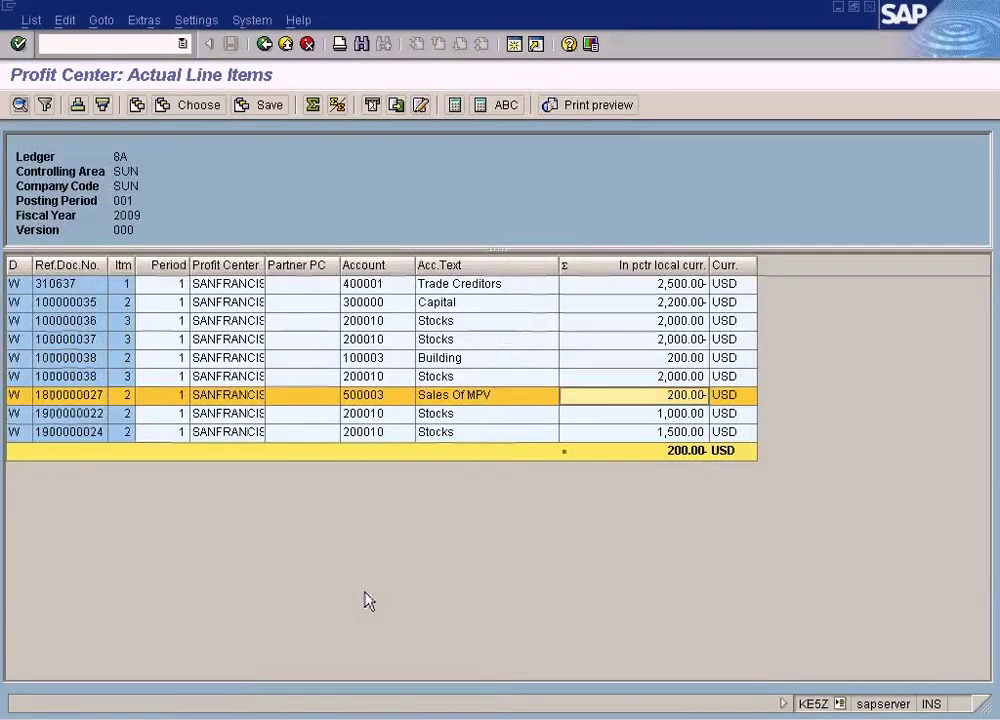
click(265, 45)
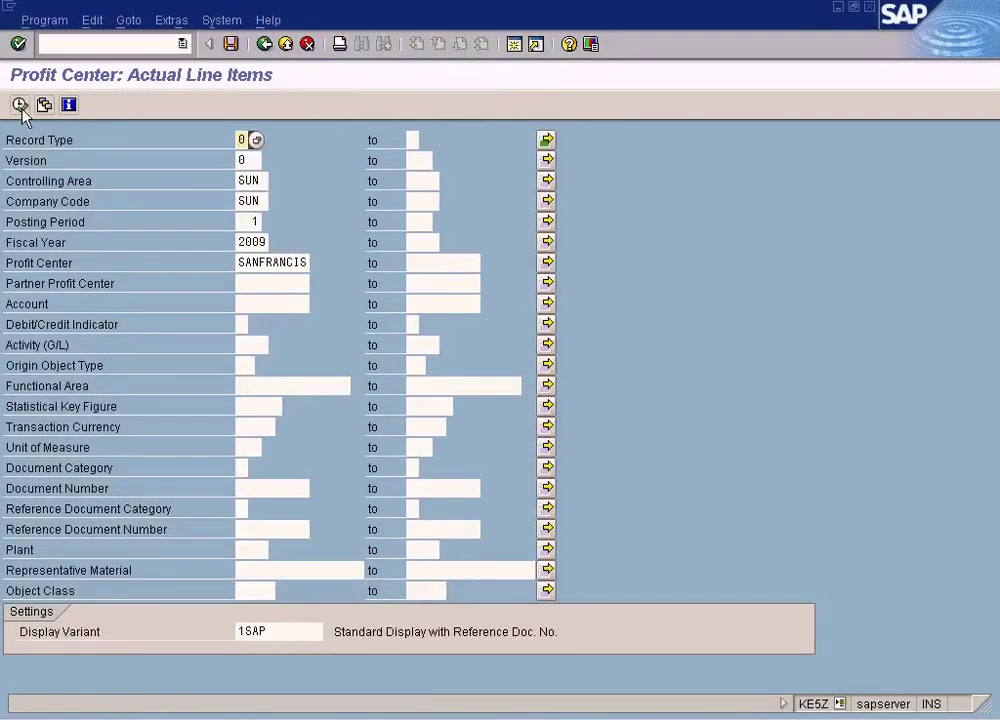
click(19, 105)
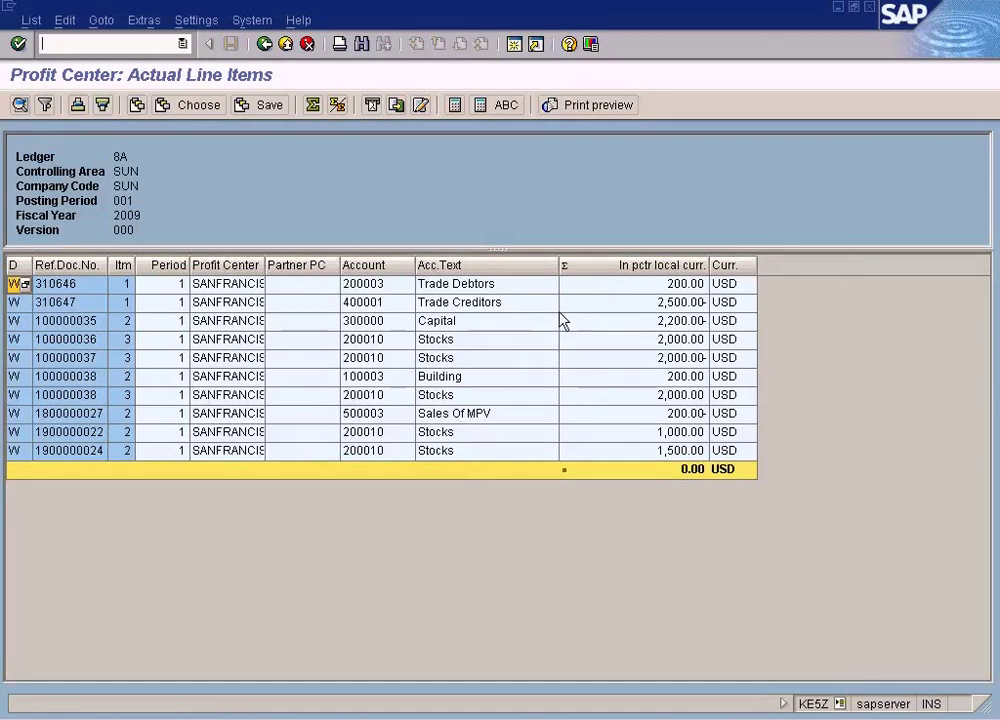
click(500, 286)
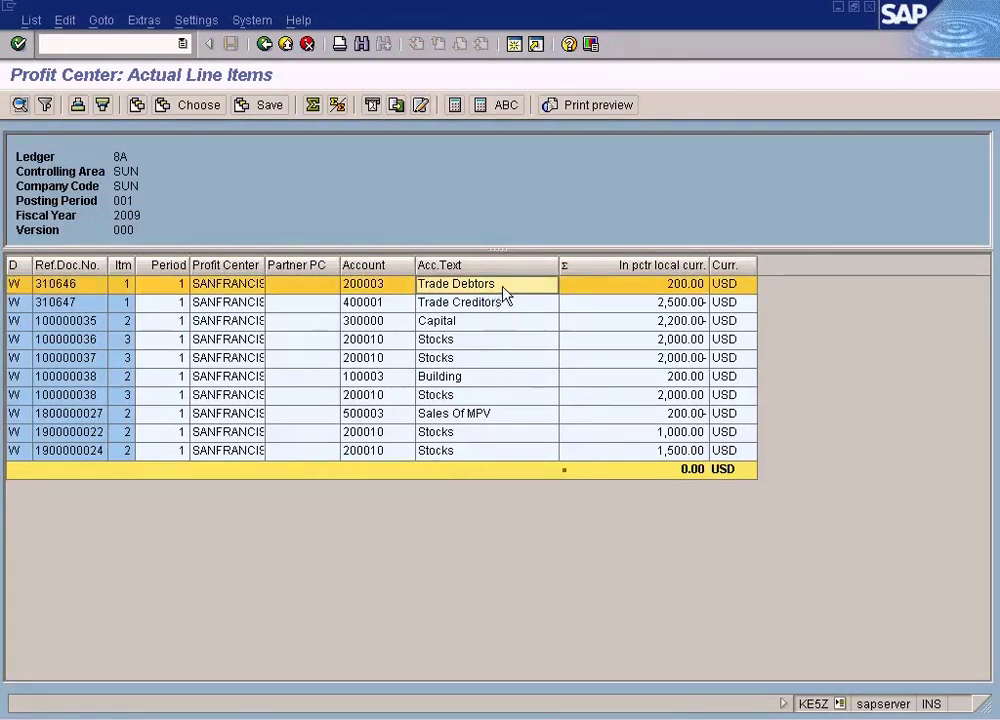
click(683, 286)
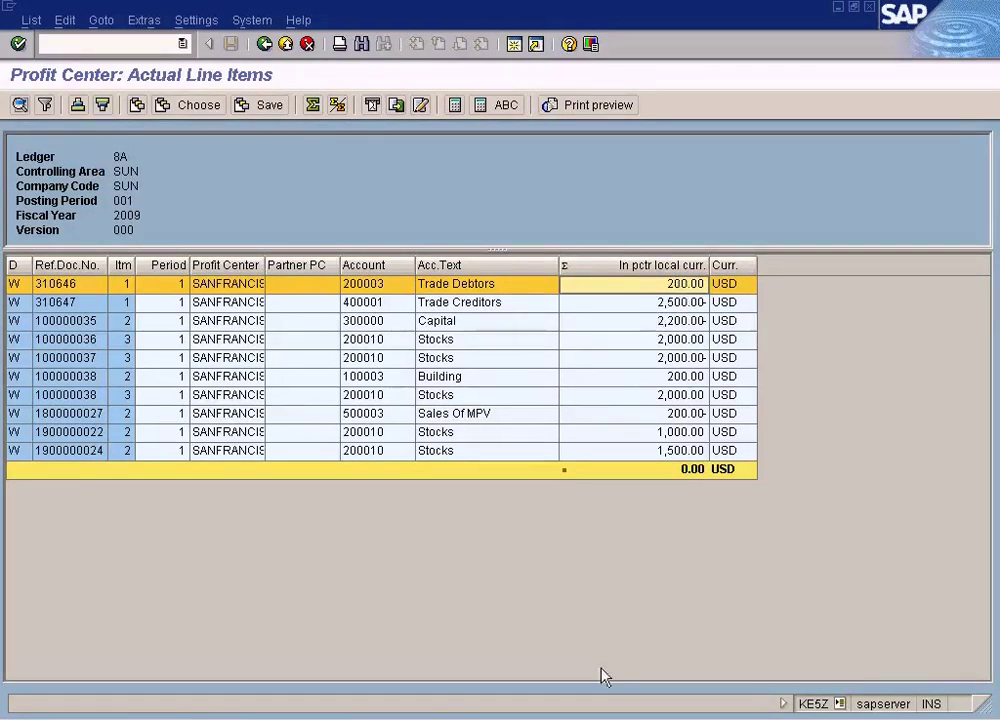
Compare the Trade Debtors and Sales Of MPV lines against the Paint investment-center diagram
click(713, 714)
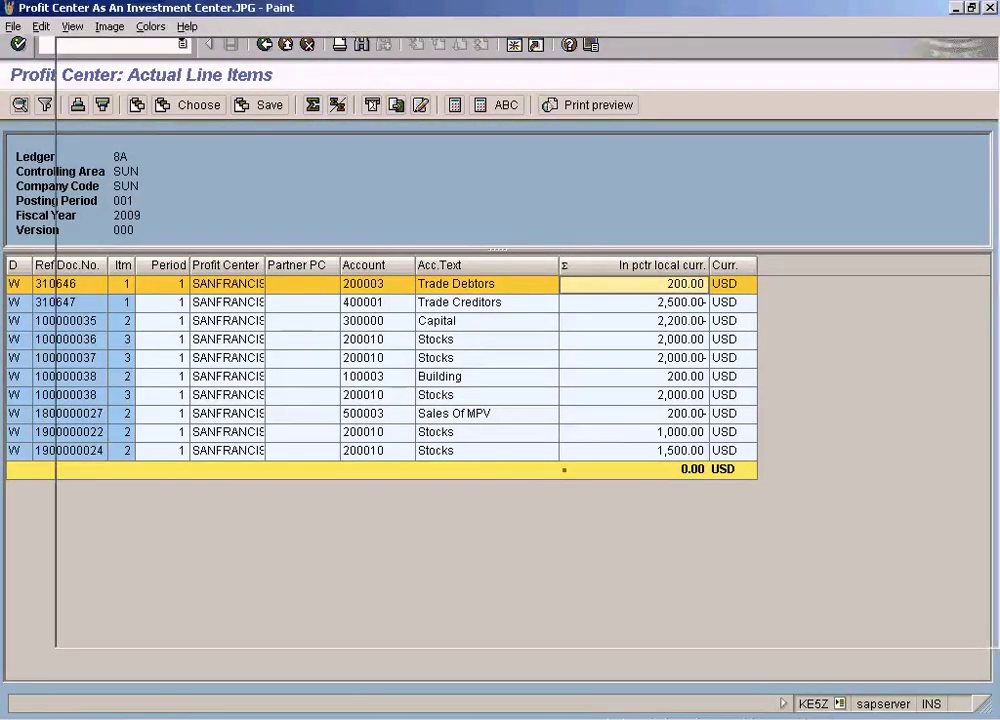
key(alt+Tab)
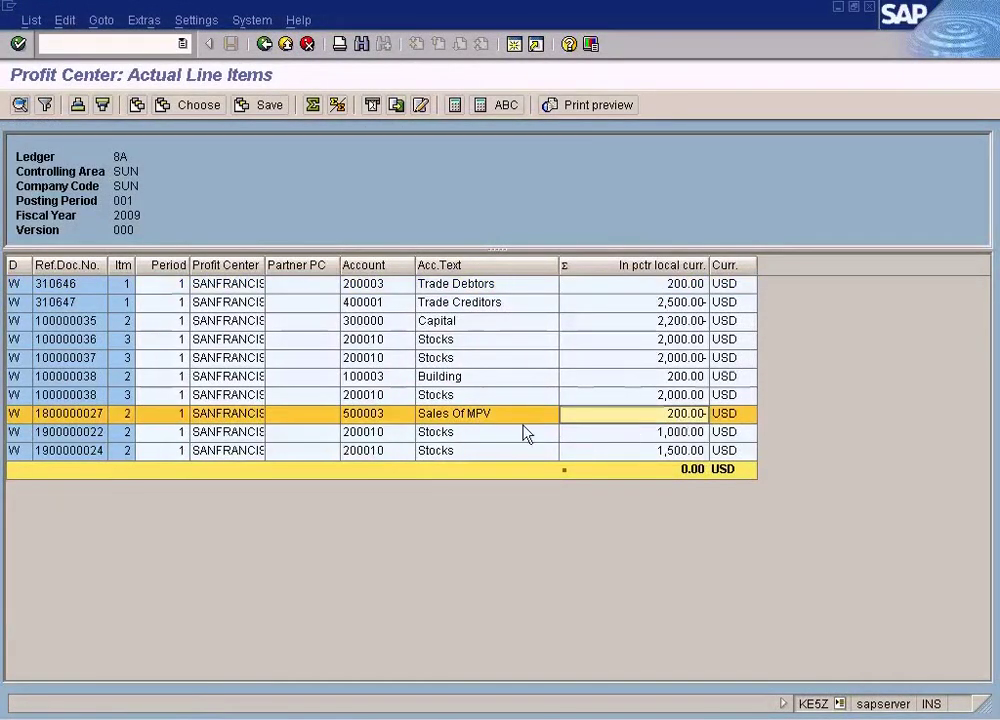
click(676, 285)
click(674, 415)
click(683, 286)
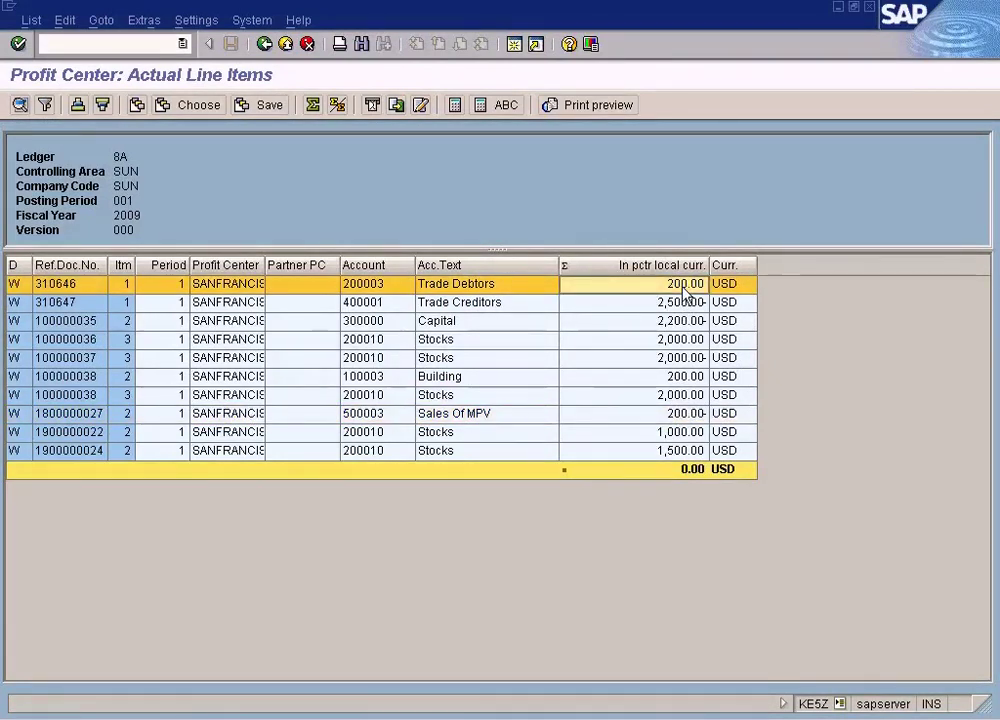
key(alt+Tab)
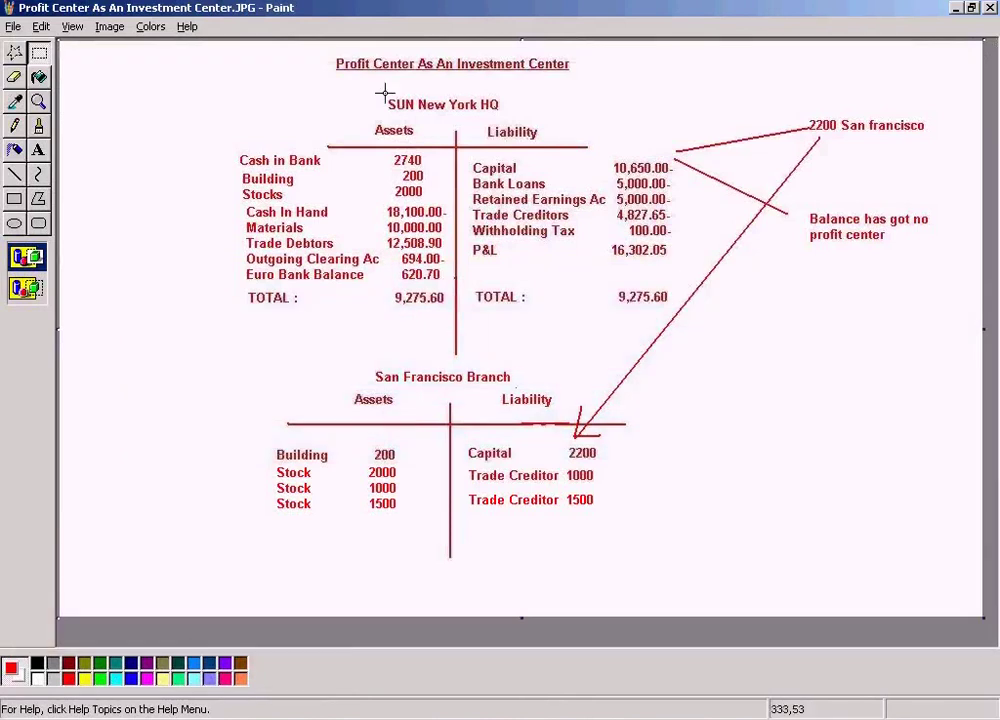
click(38, 149)
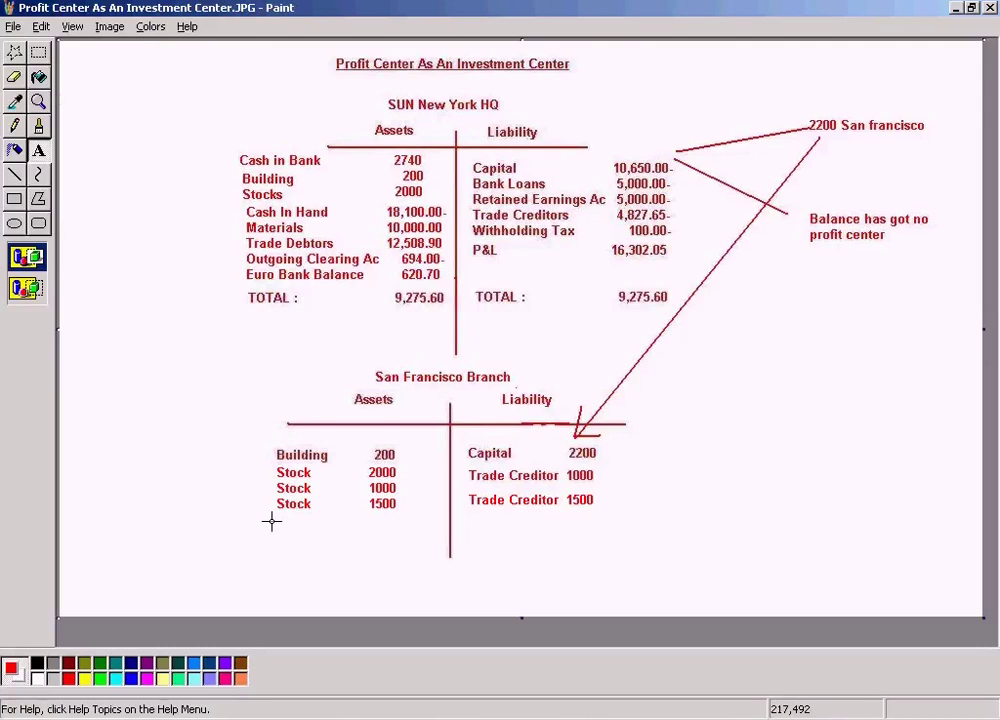
key(alt+Tab)
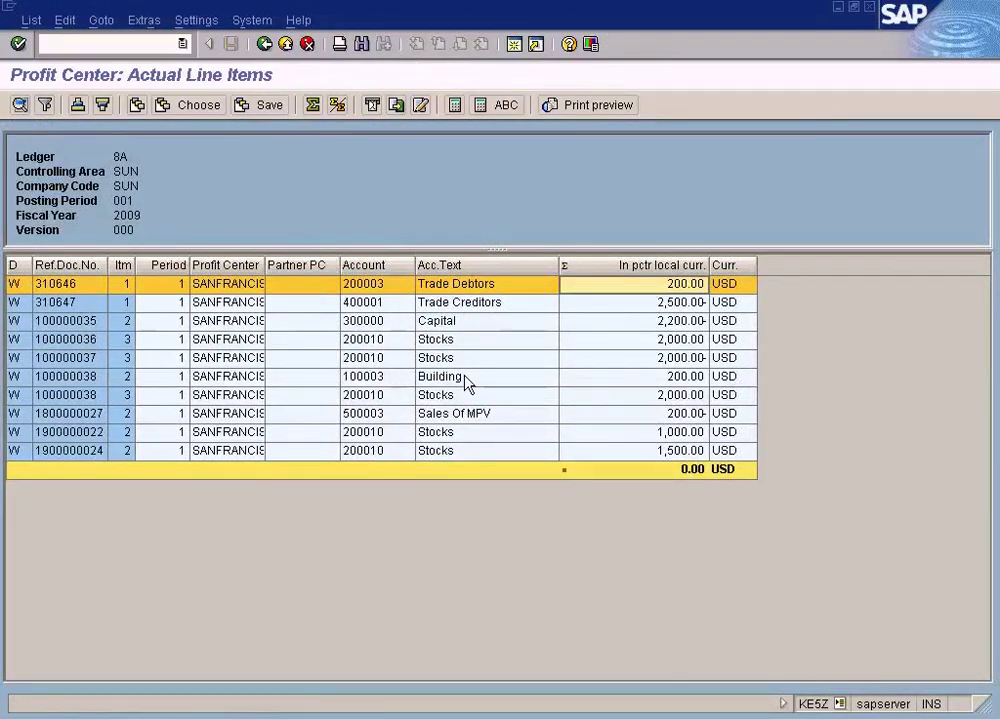
key(alt+Tab)
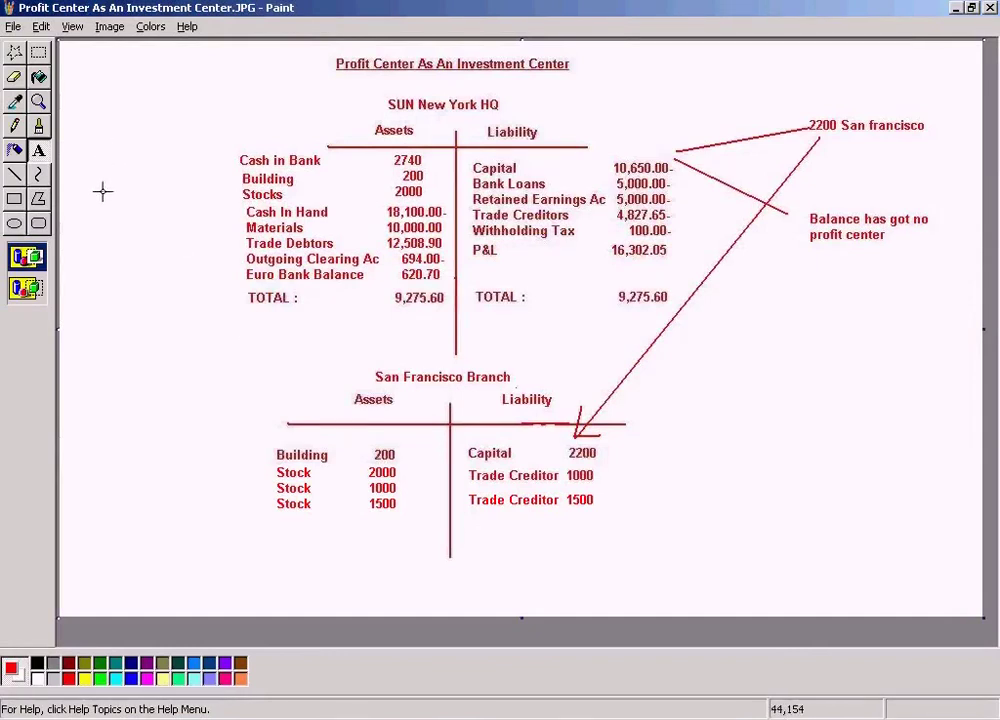
Add the text 'P&L 200' below Trade Creditor 1500 on the liabilities side
click(40, 151)
drag(468, 515, 661, 541)
text(Revenue)
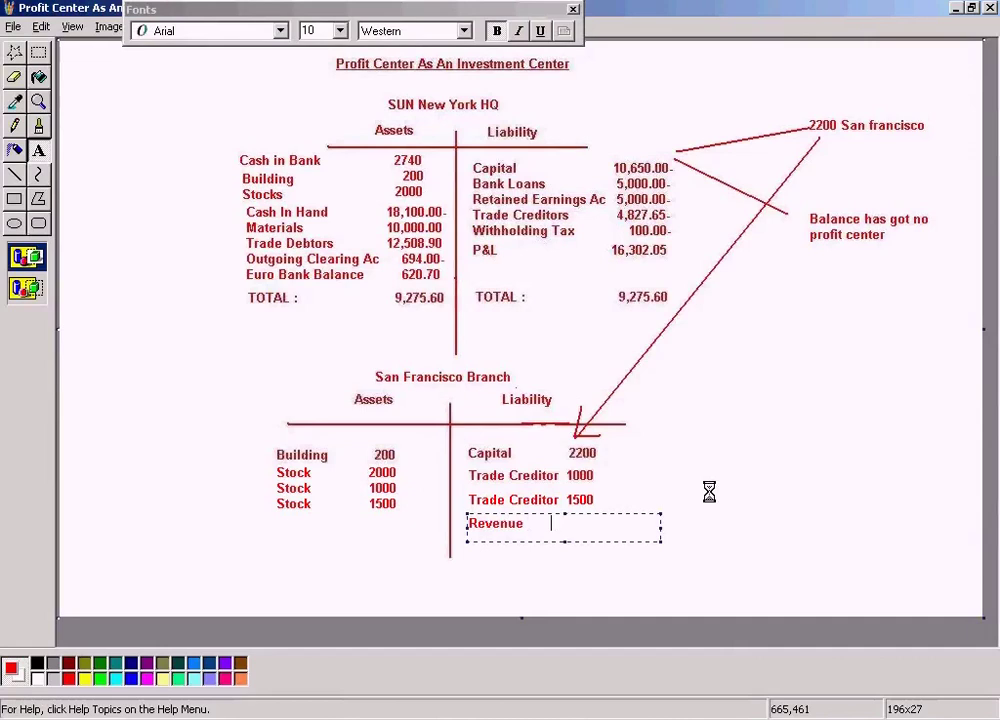
key(BackSpace)
key(BackSpace)
key(BackSpace)
key(BackSpace)
key(BackSpace)
key(BackSpace)
key(BackSpace)
key(BackSpace)
key(BackSpace)
key(BackSpace)
key(BackSpace)
key(BackSpace)
key(BackSpace)
key(BackSpace)
key(BackSpace)
text(P&L                      200)
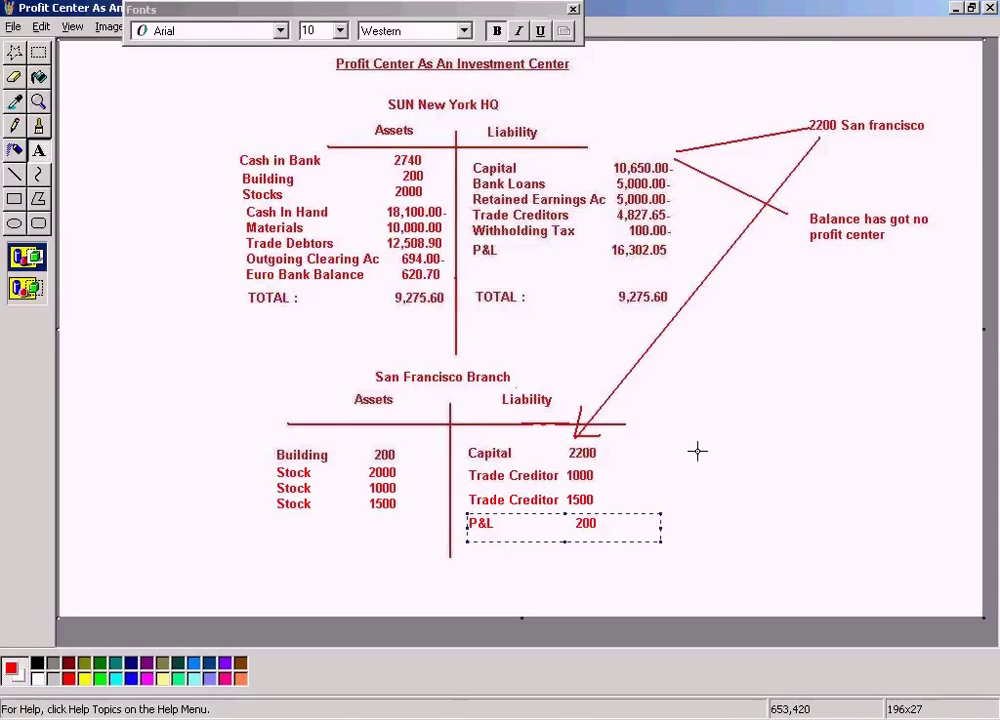
click(707, 436)
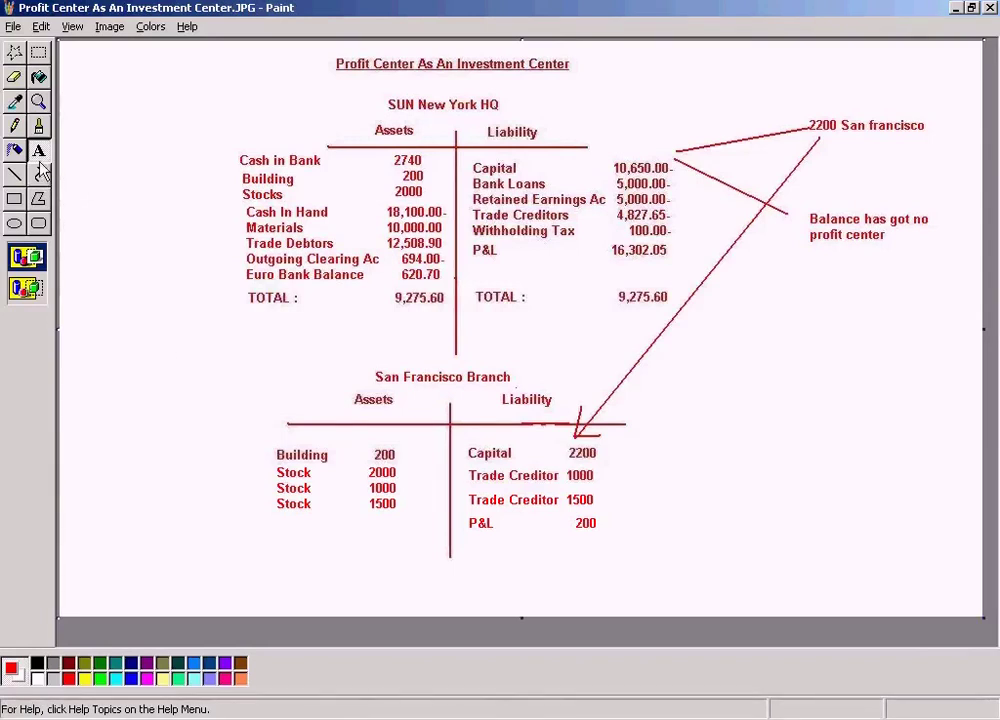
Add the text 'Trade Creditor 200' below Stock 1500 under assets
drag(274, 517, 415, 538)
text(Tra)
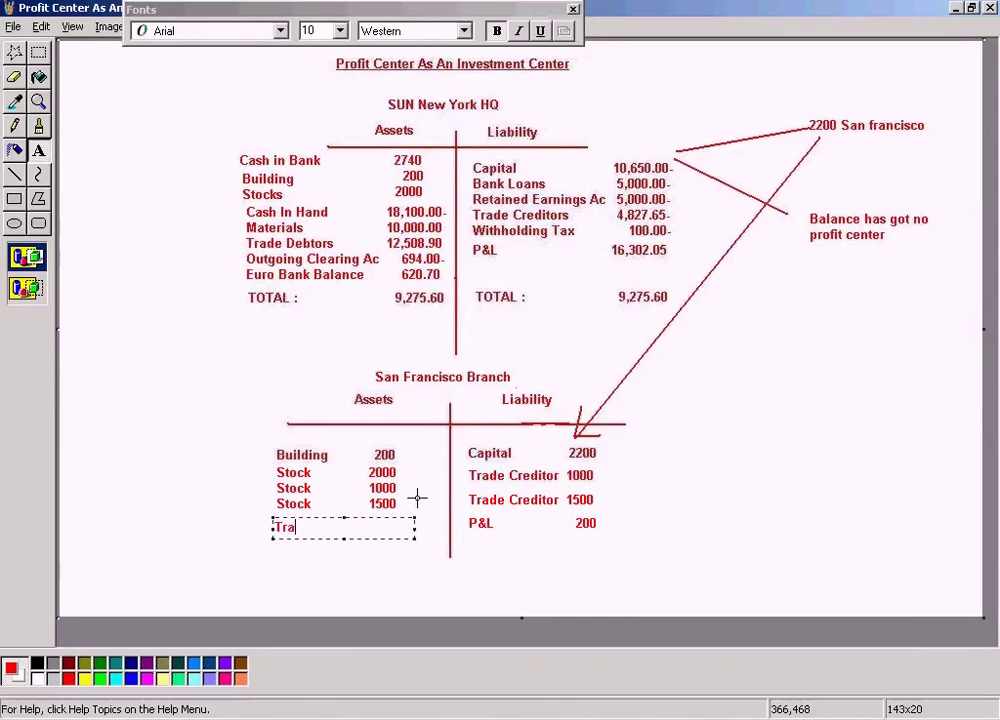
text(de Creditor)
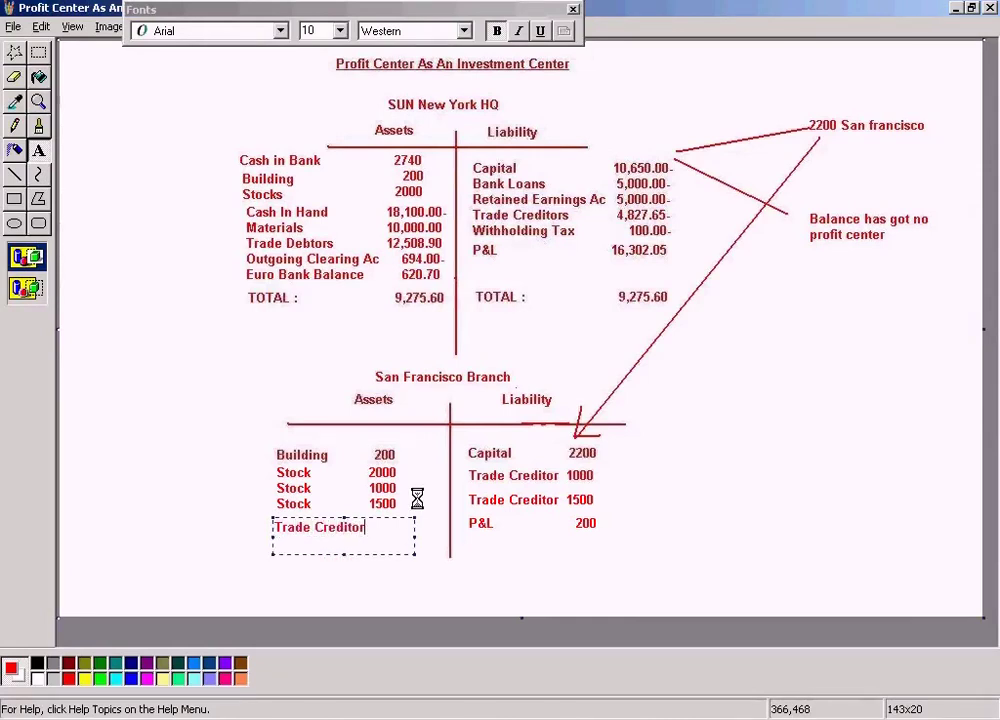
text(   200)
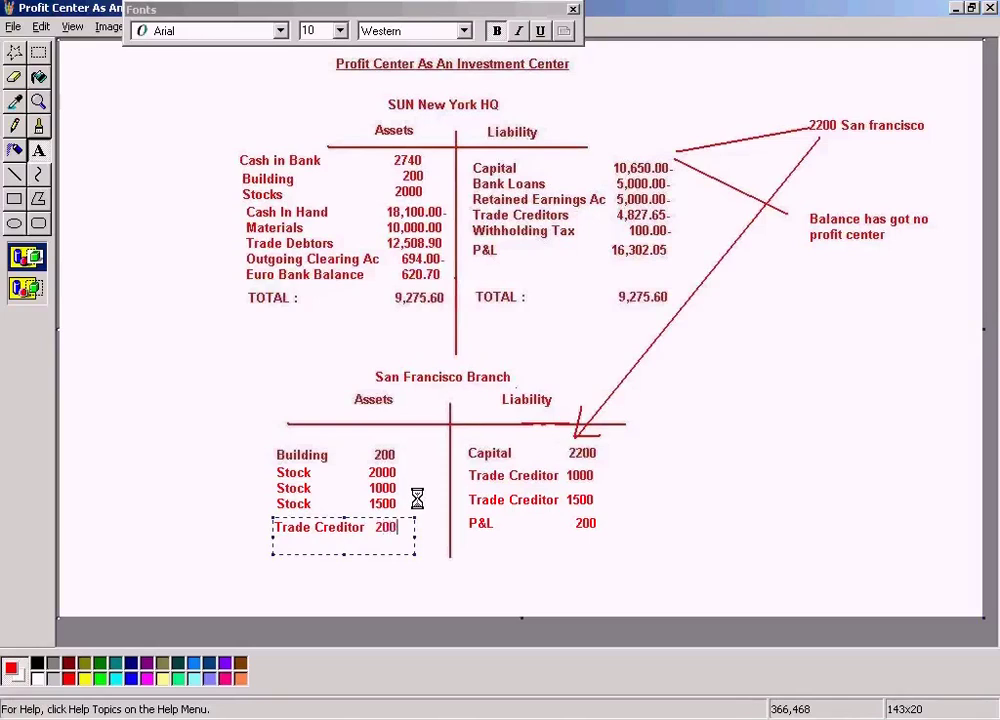
click(719, 507)
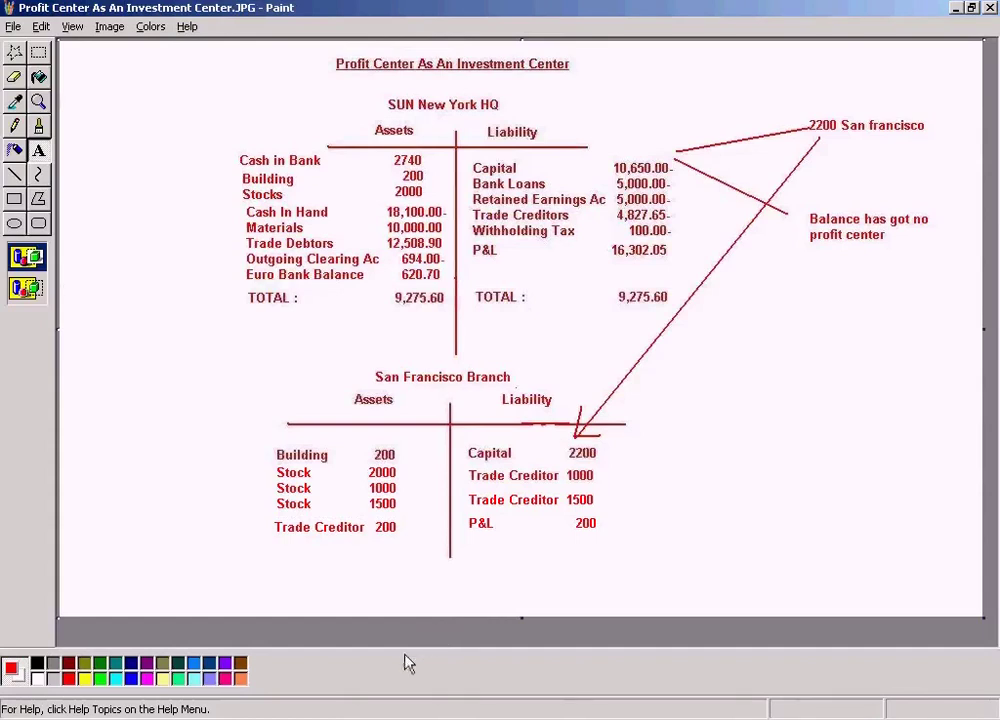
click(323, 718)
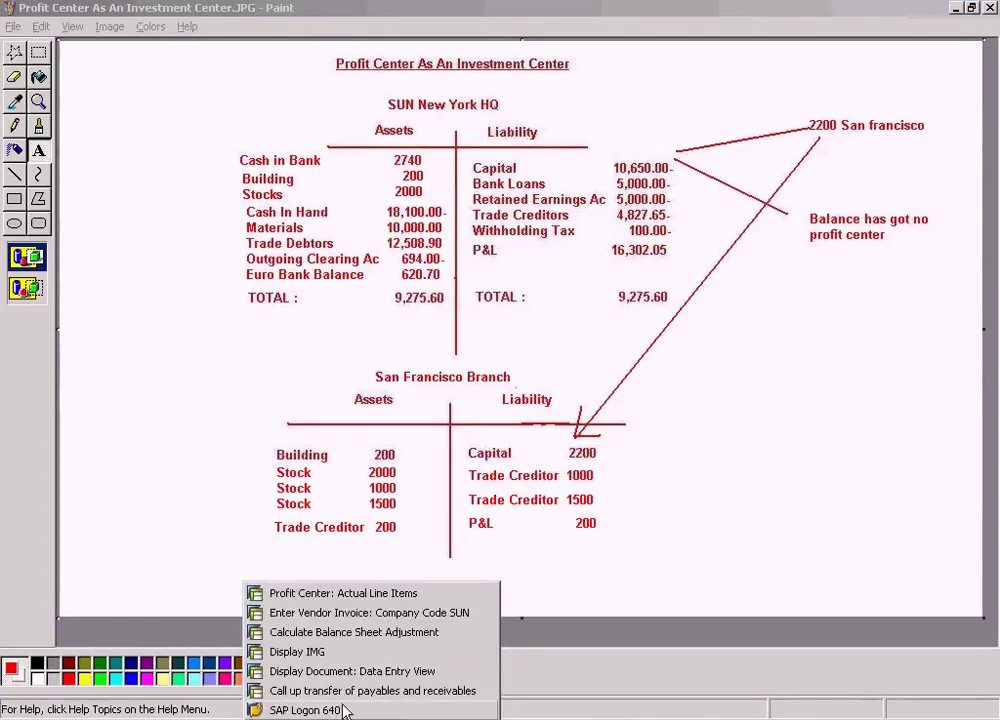
Bring the Display IMG window forward and scroll to Profit Center Accounting
click(376, 594)
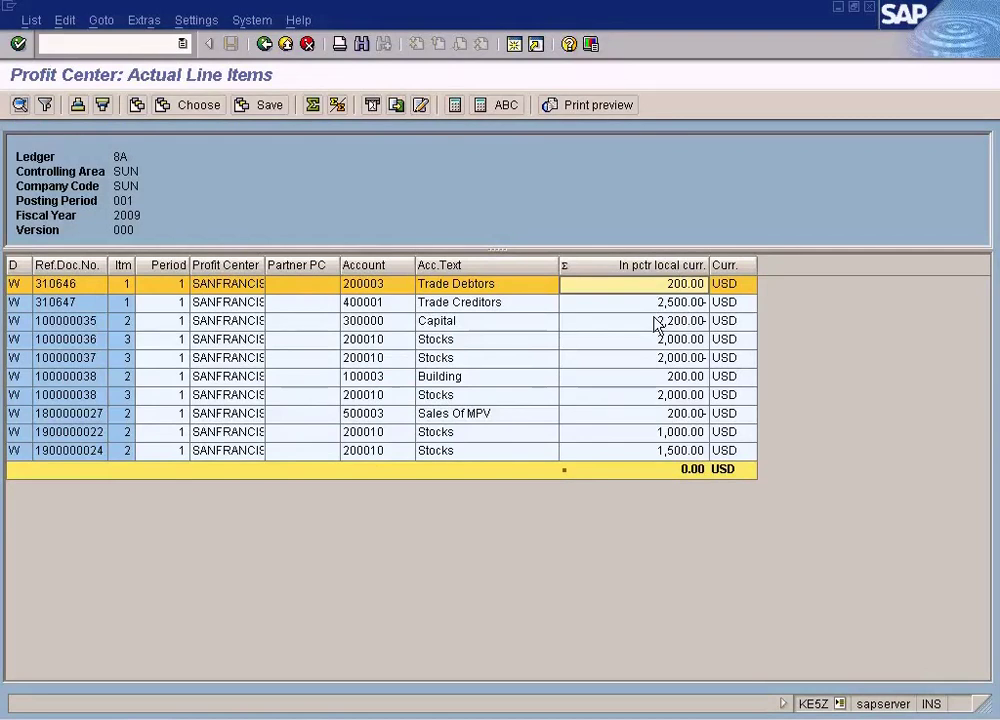
click(325, 712)
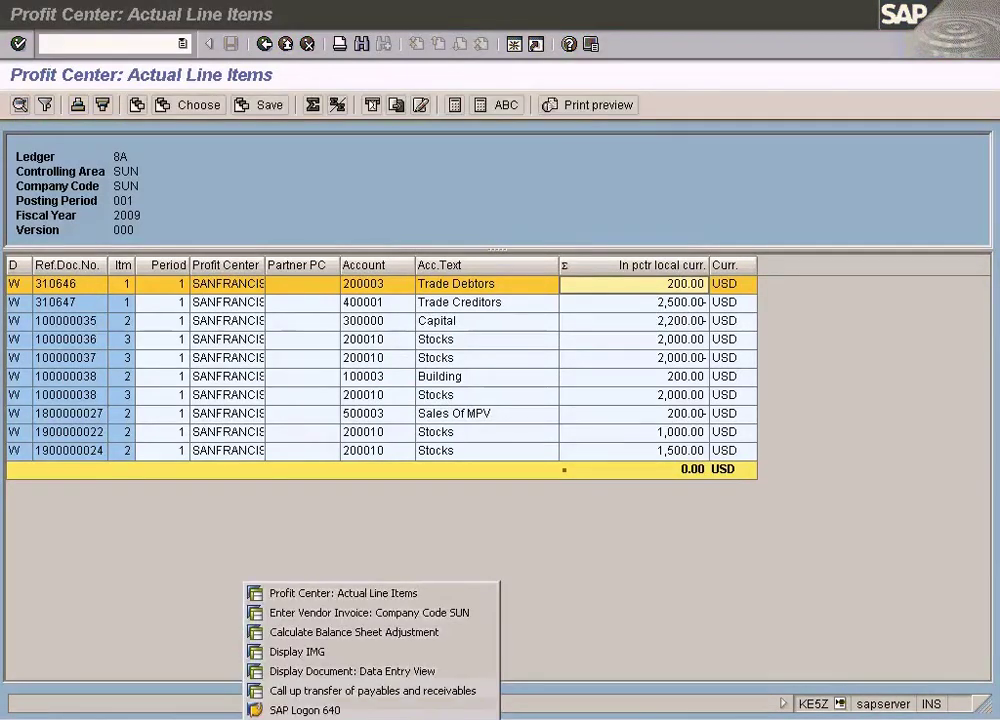
click(360, 652)
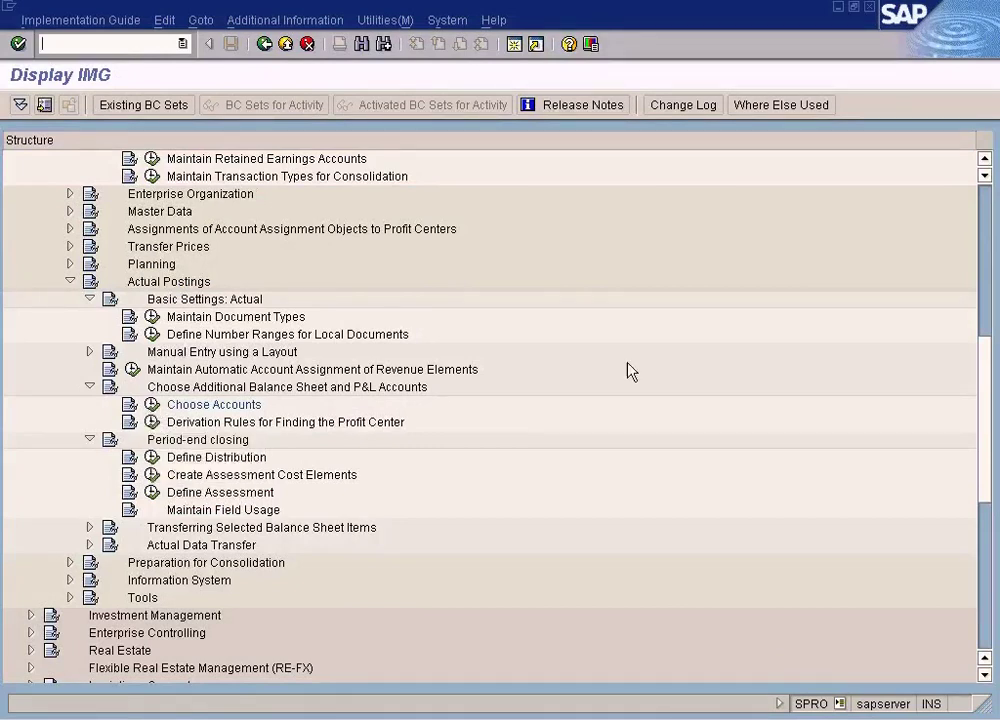
scroll(986, 172, up, 2)
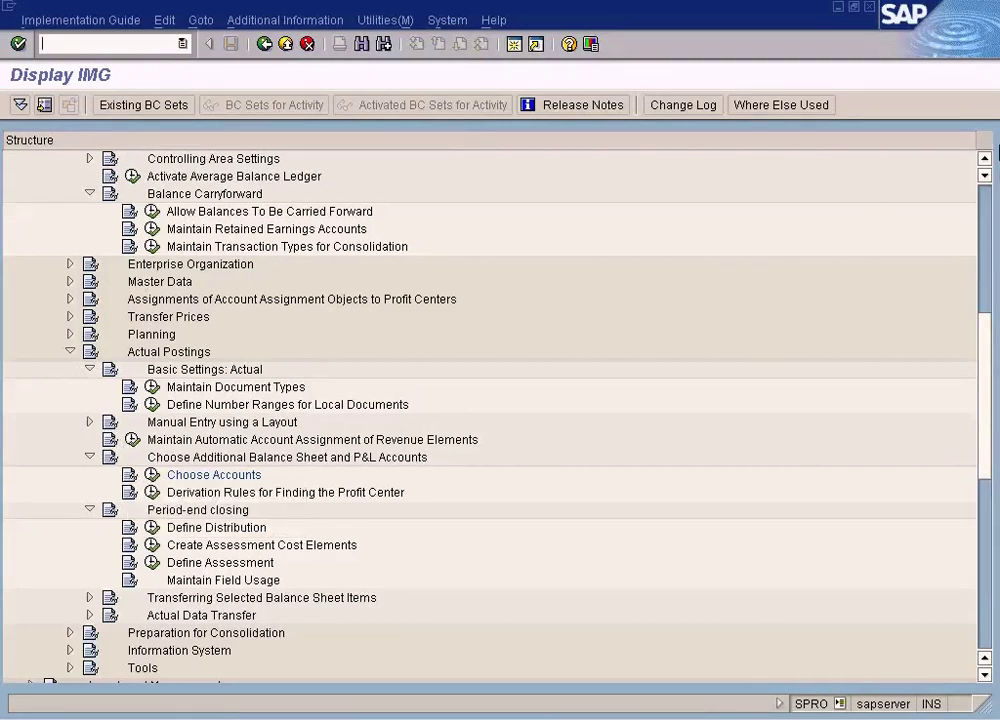
Open Maintain Retained Earnings Accounts under Profit Center Accounting's Balance Carryforward settings
click(984, 159)
click(984, 159)
click(984, 159)
click(984, 159)
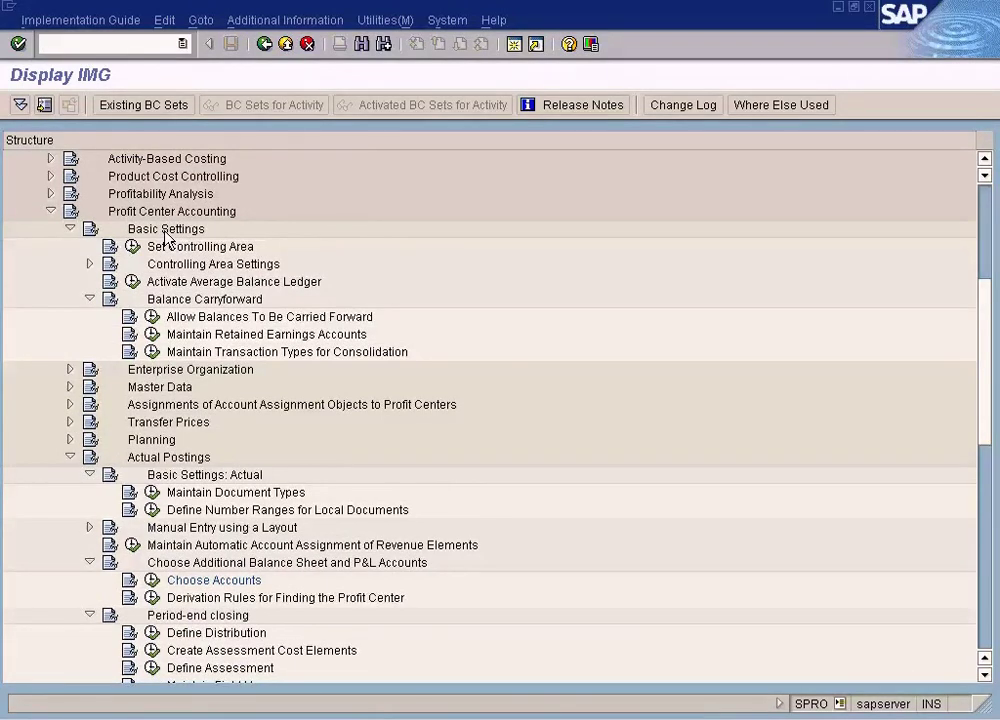
click(188, 302)
click(265, 336)
click(152, 334)
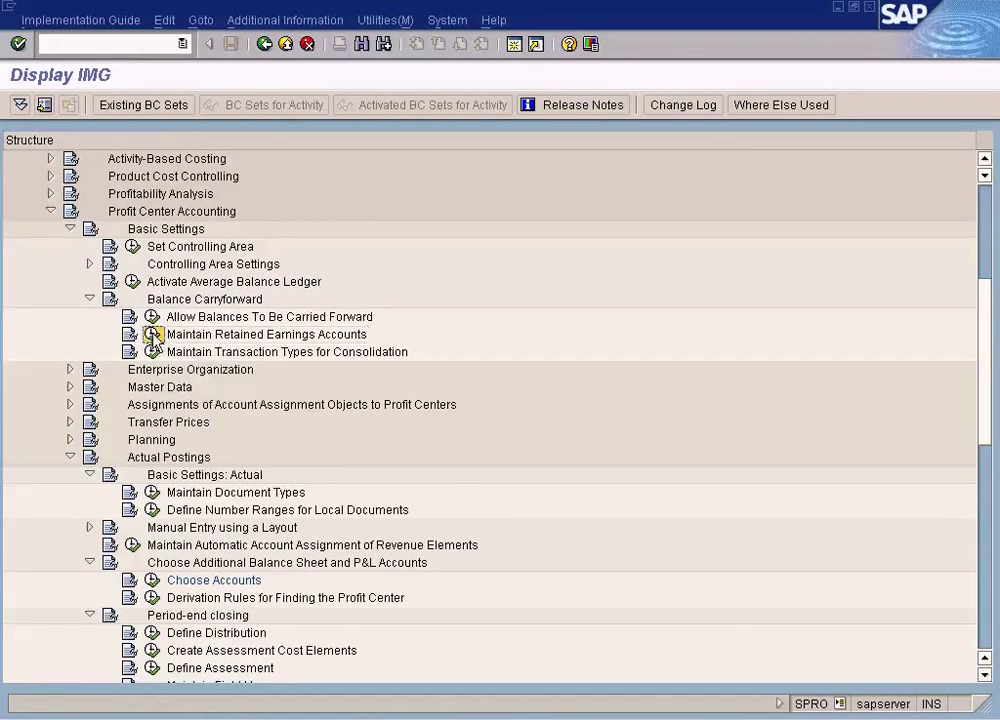
Look up chart of accounts SUN, showing retained earnings account 400000, then leave the table
click(233, 529)
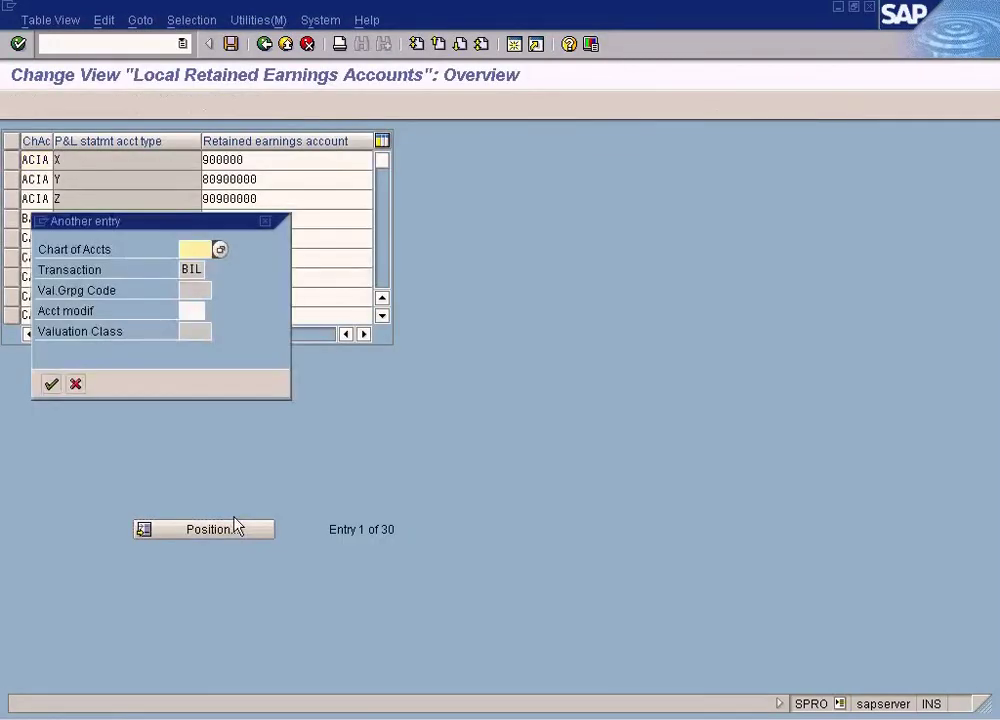
text(sun)
key(Return)
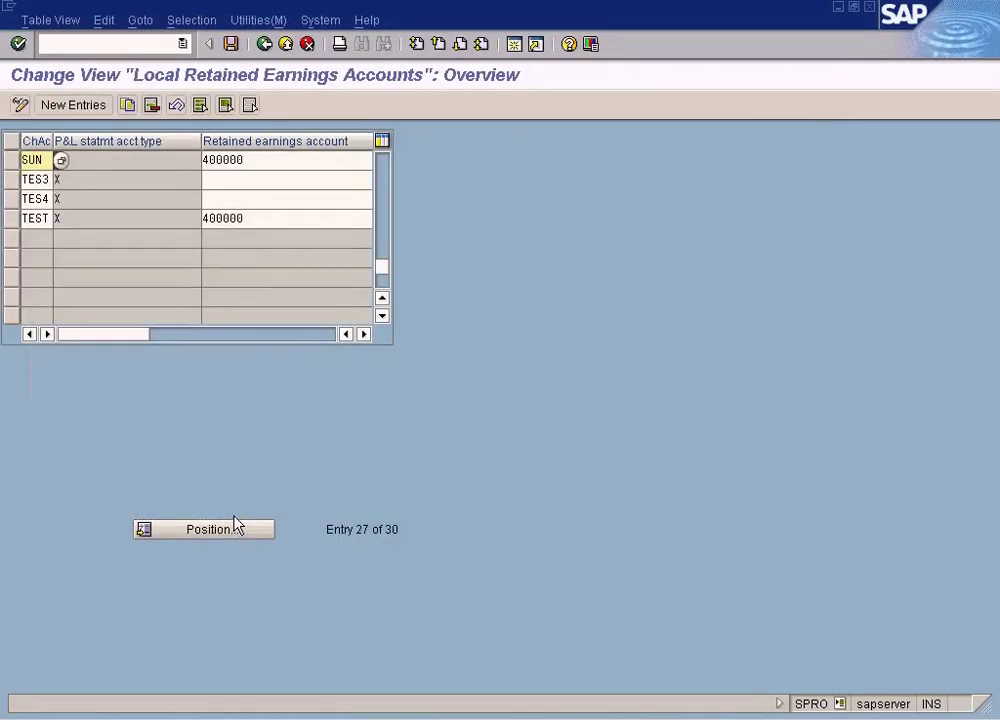
click(258, 162)
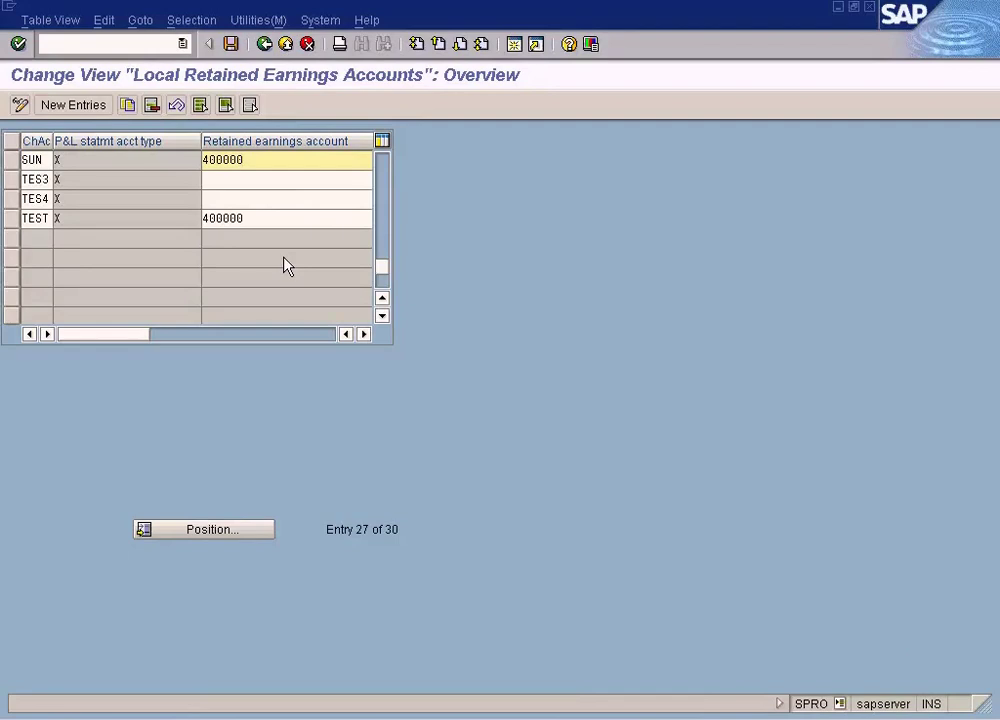
click(265, 45)
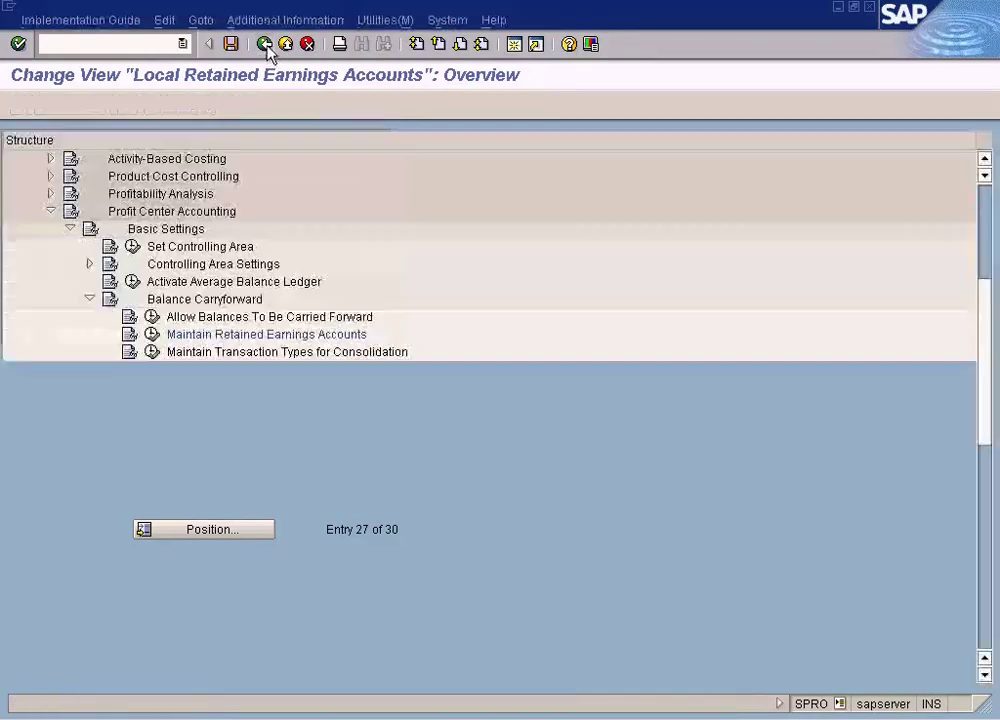
click(985, 205)
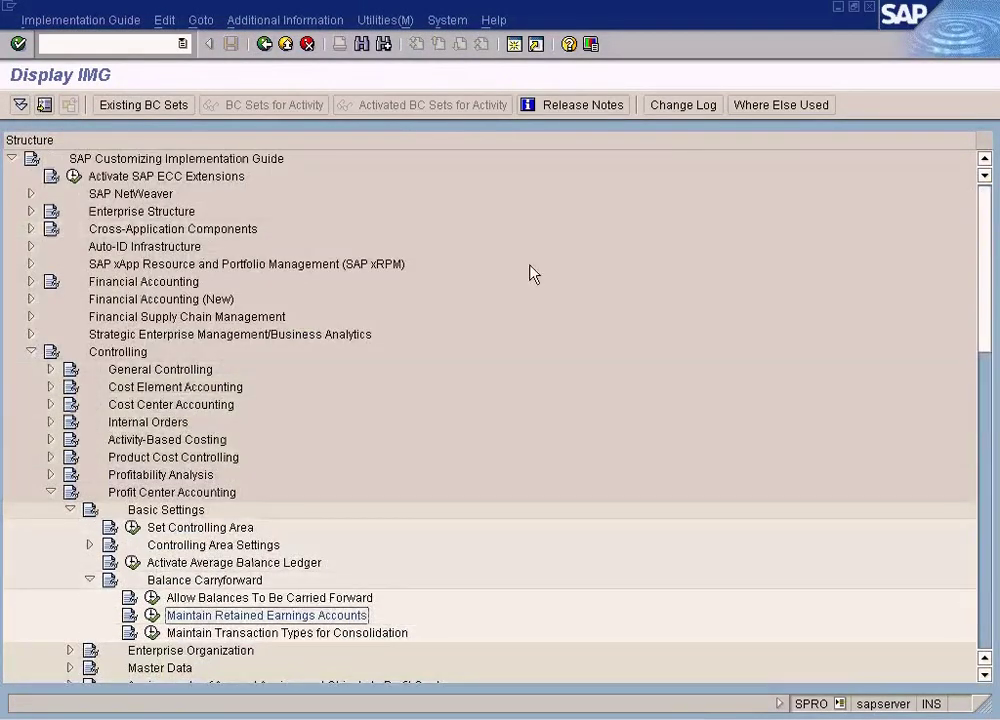
Check Define Retained Earnings Account under General Ledger Accounting (New) Carry Forward for SUN
click(31, 299)
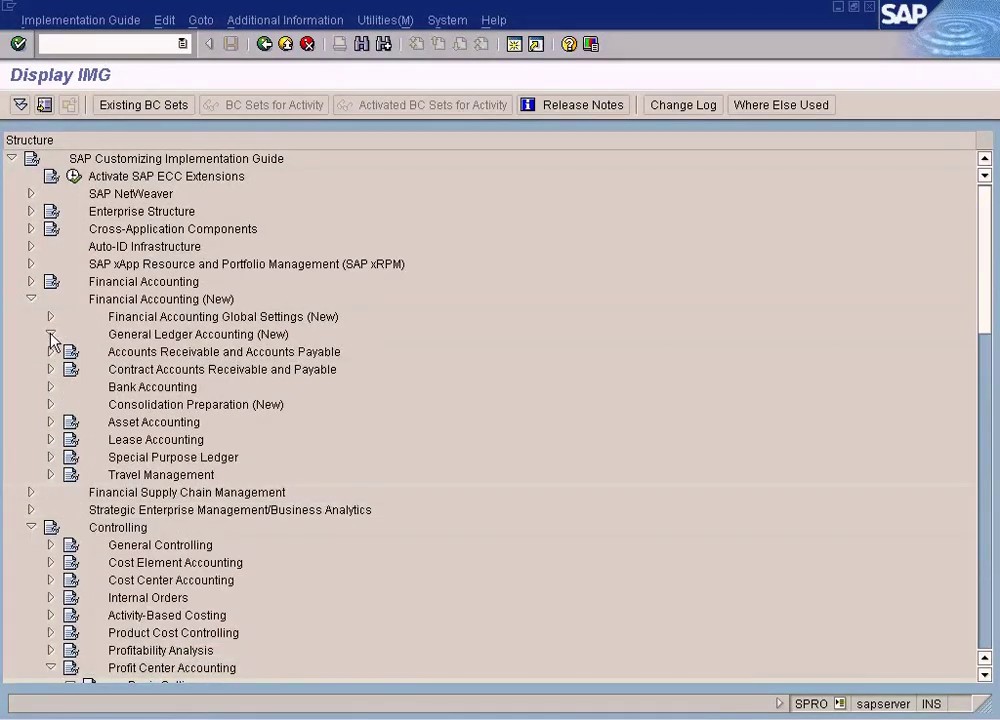
click(50, 335)
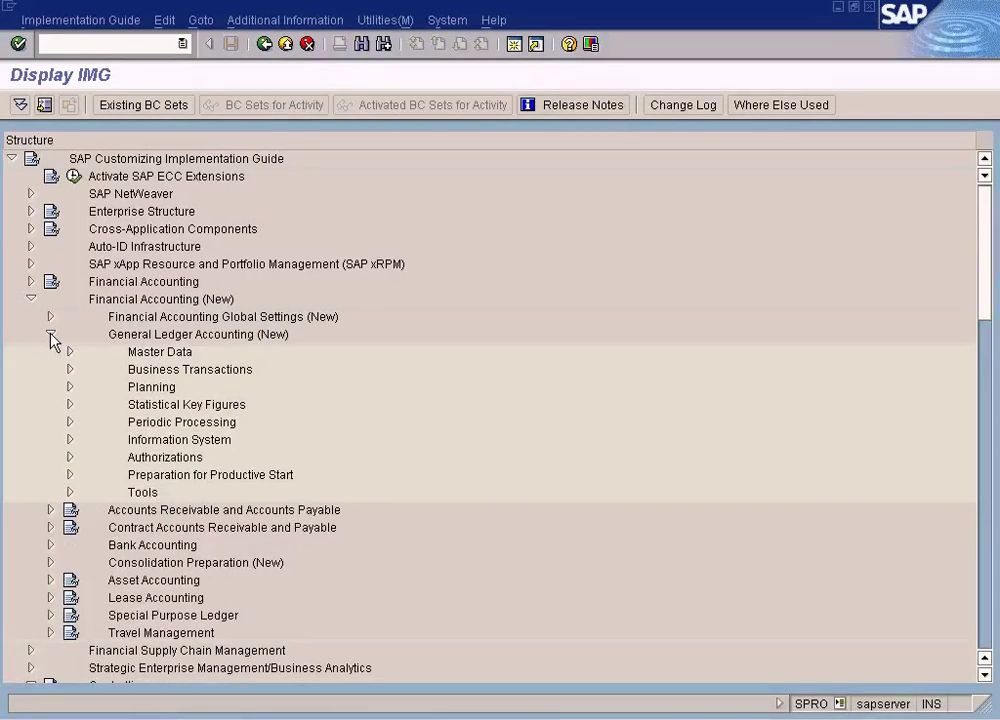
click(70, 423)
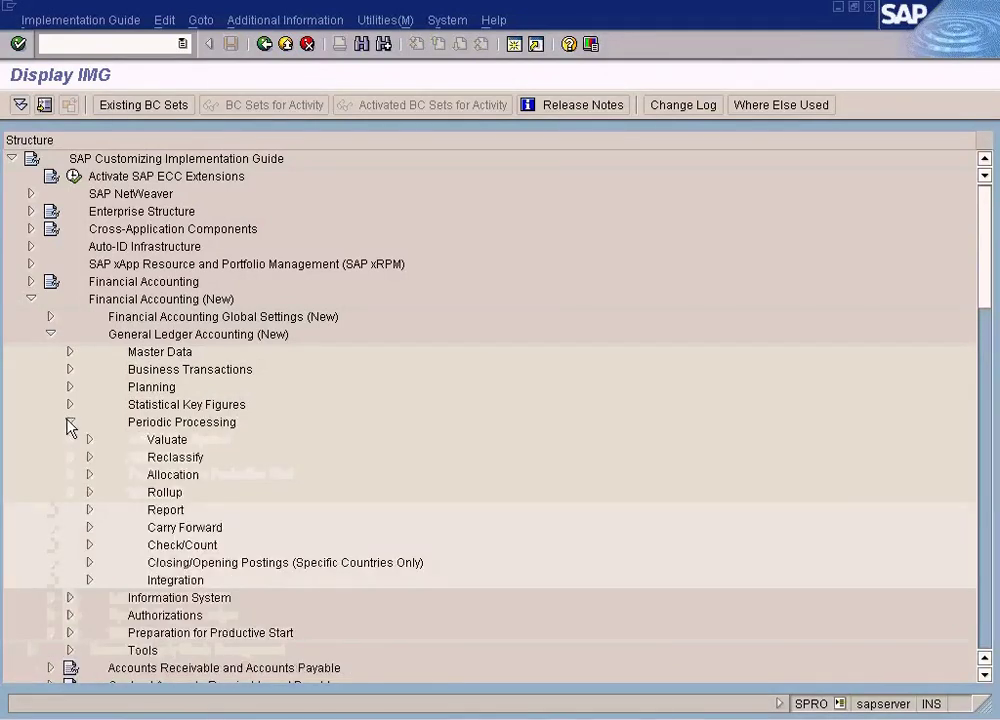
click(89, 528)
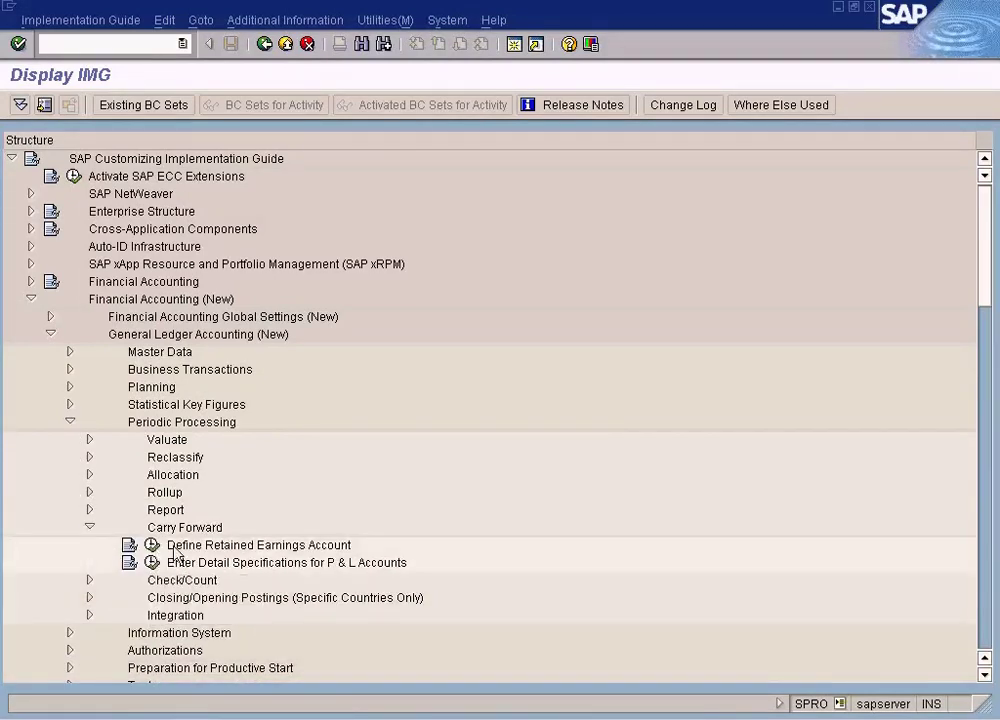
click(152, 545)
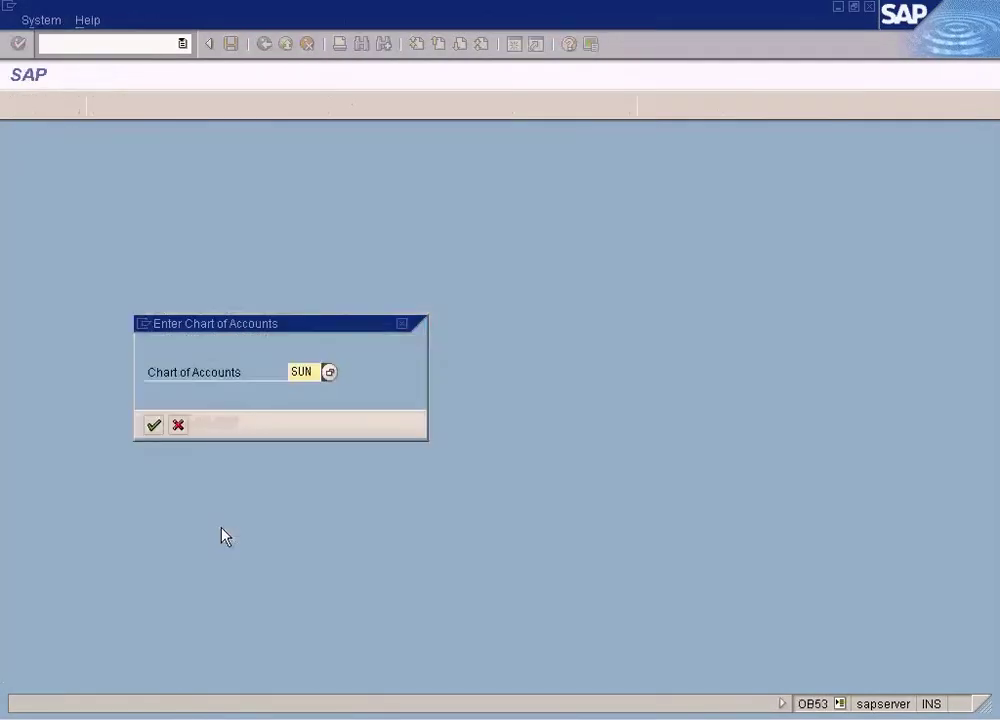
click(154, 427)
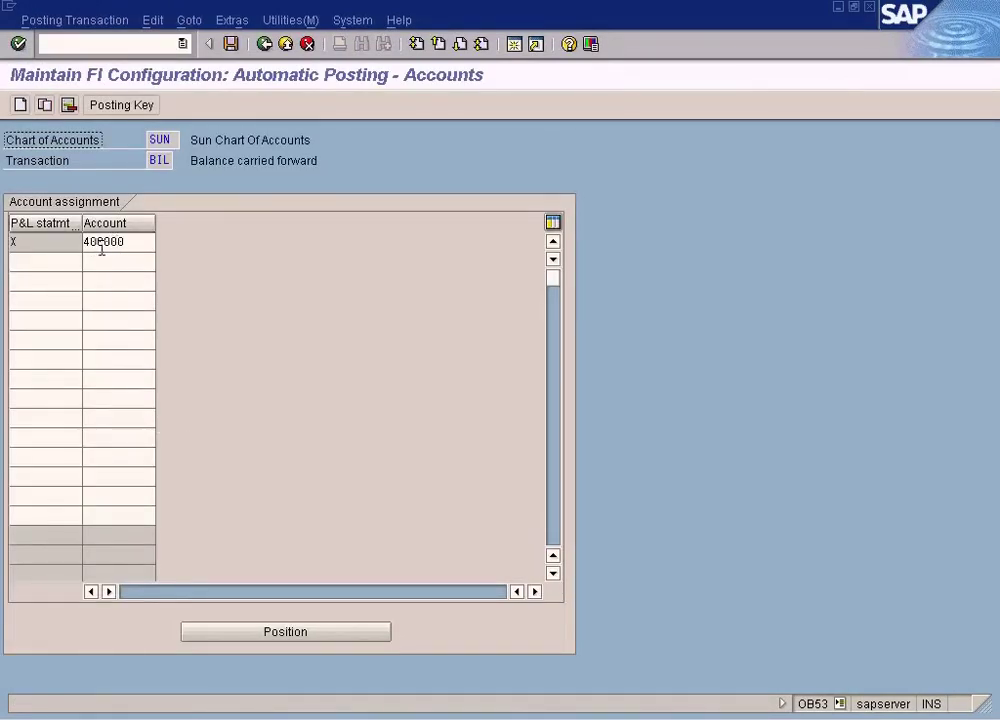
click(262, 50)
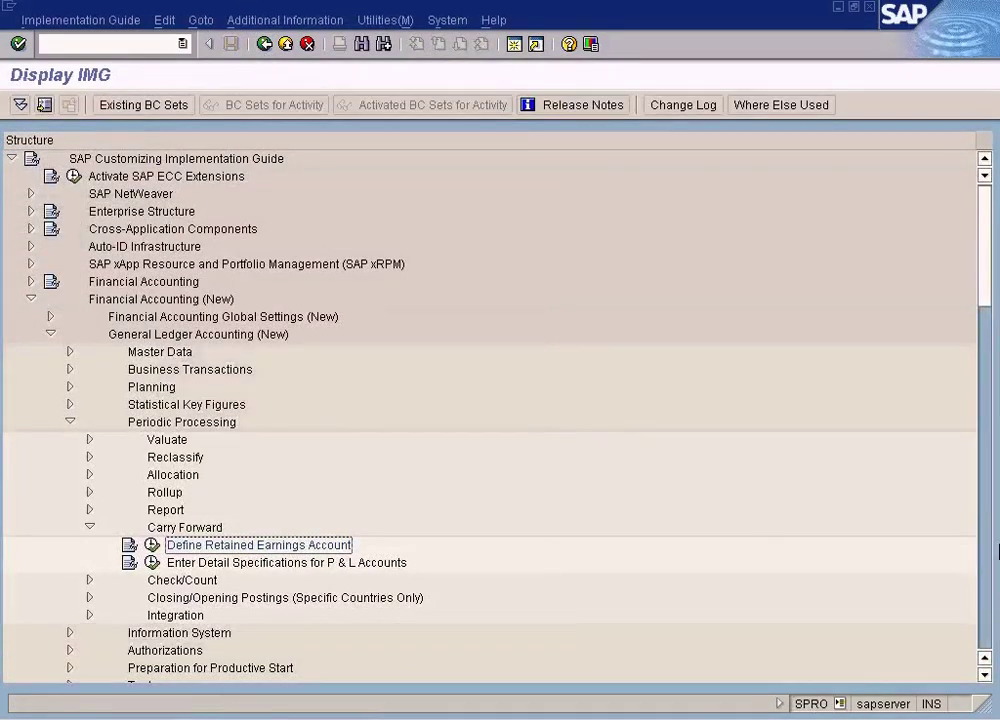
Open Maintain Retained Earnings Accounts under Profit Center Accounting's Balance Carryforward
click(984, 587)
click(984, 587)
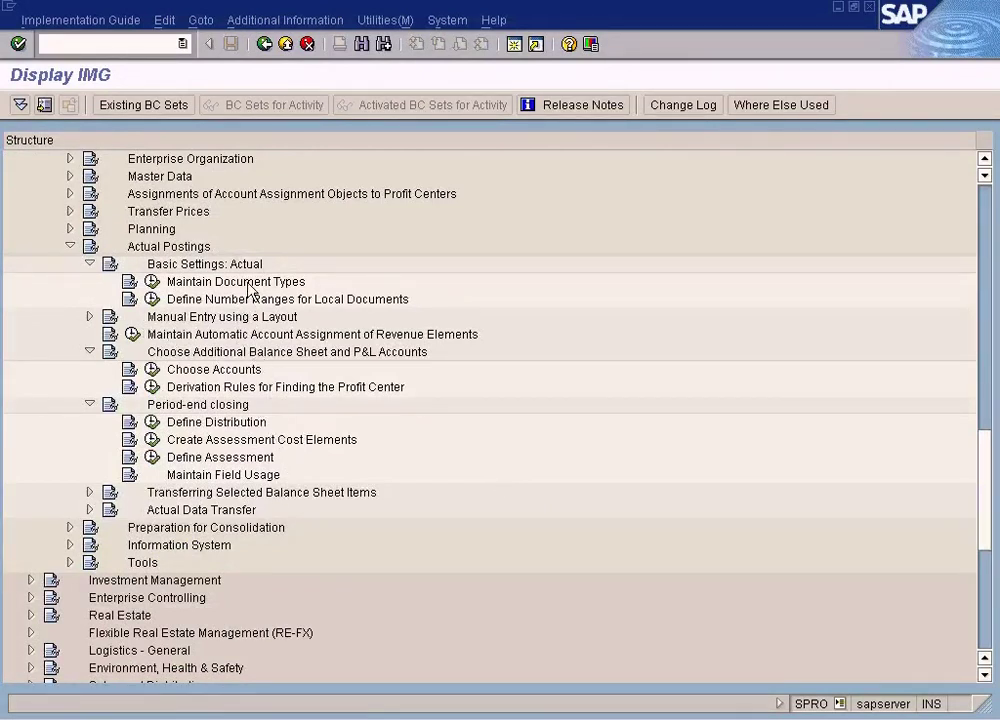
scroll(245, 300, up, 3)
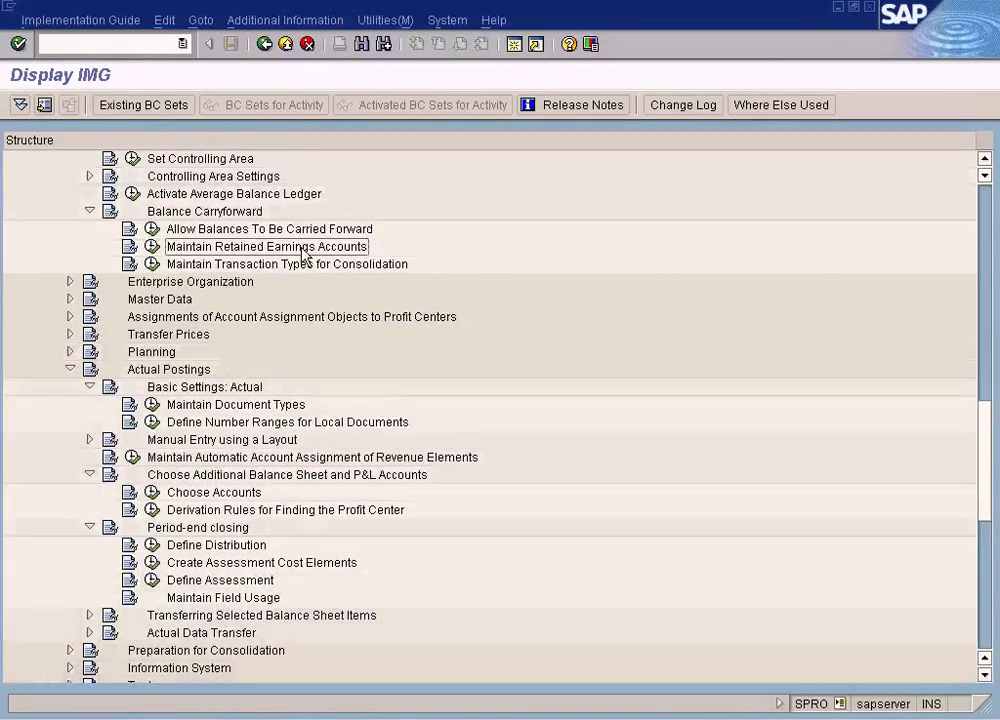
click(153, 250)
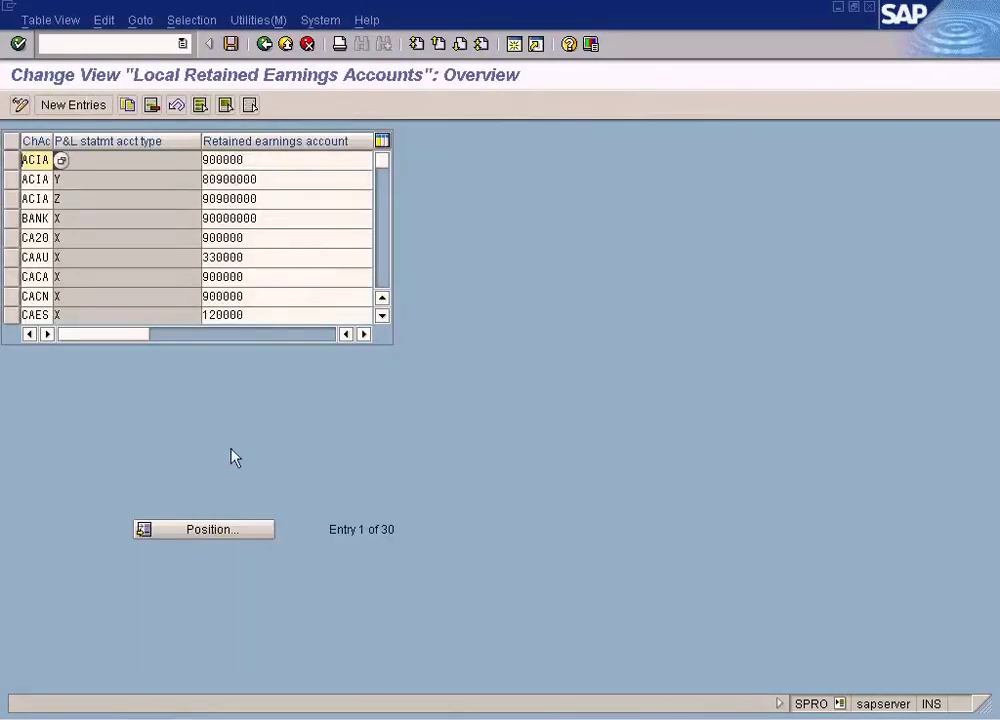
Jump to chart SUN, confirm its retained earnings account is 400000, and go back
click(230, 532)
text(sun)
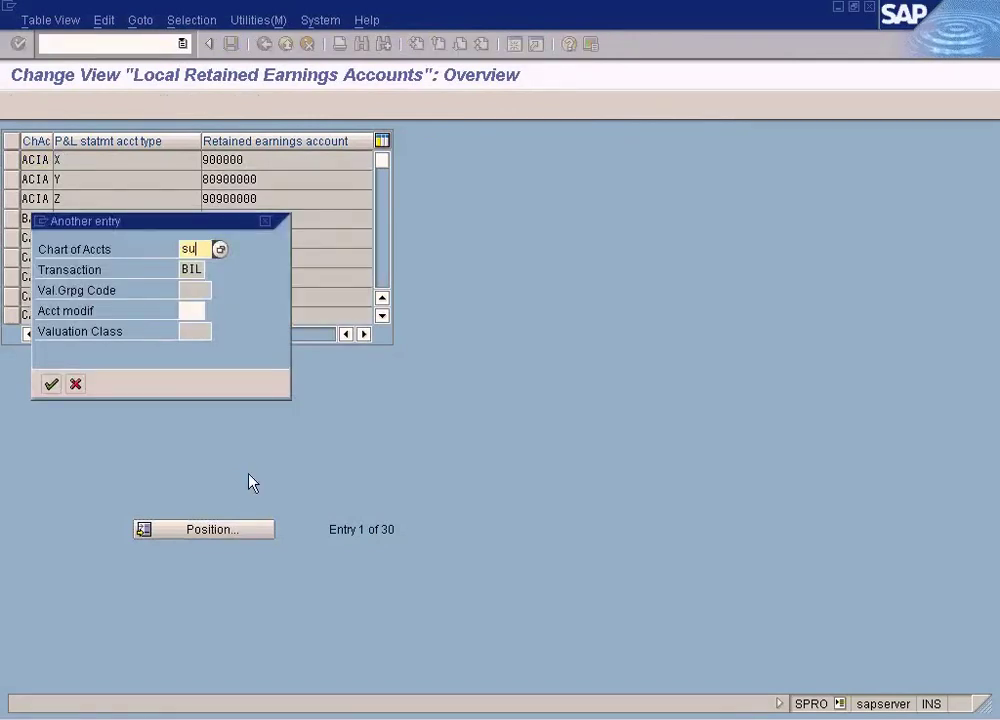
key(Return)
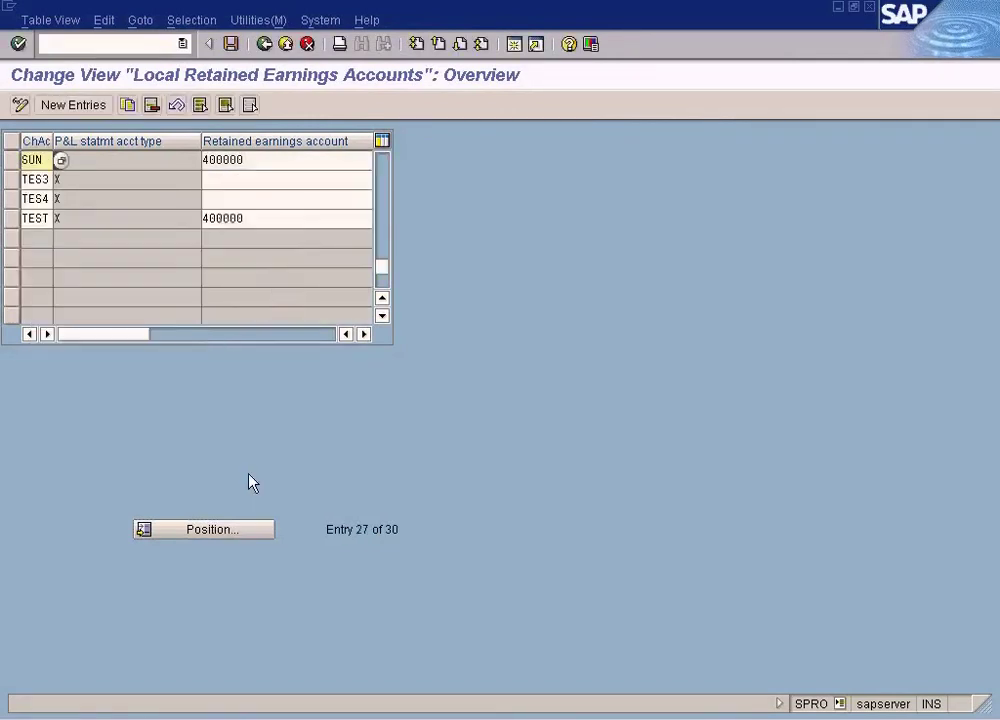
click(280, 160)
drag(259, 157, 191, 144)
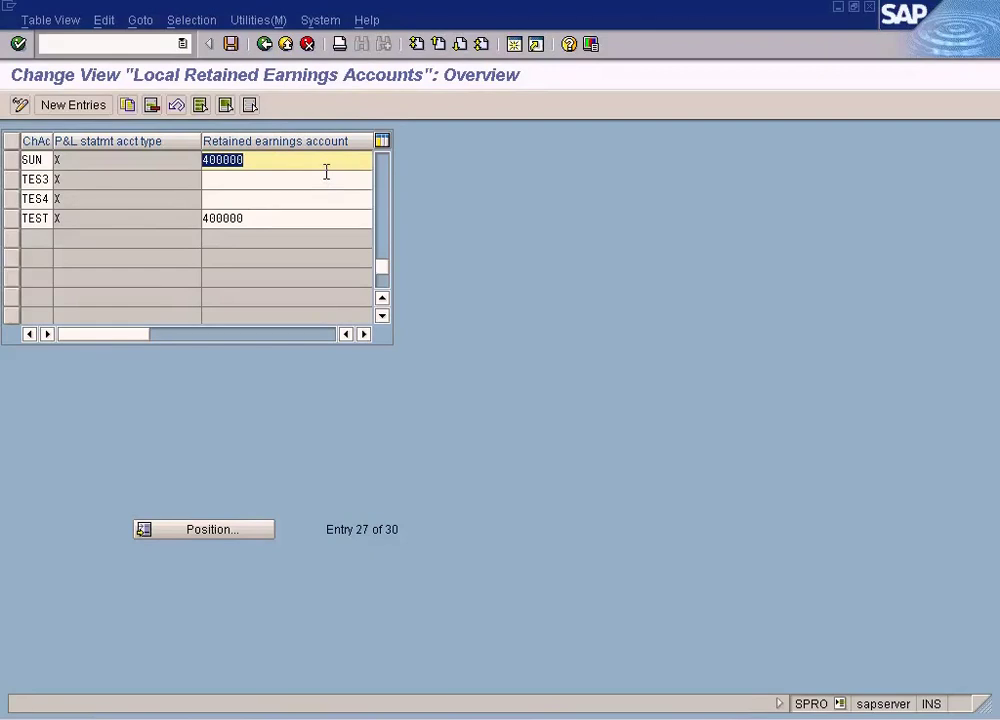
key(Home)
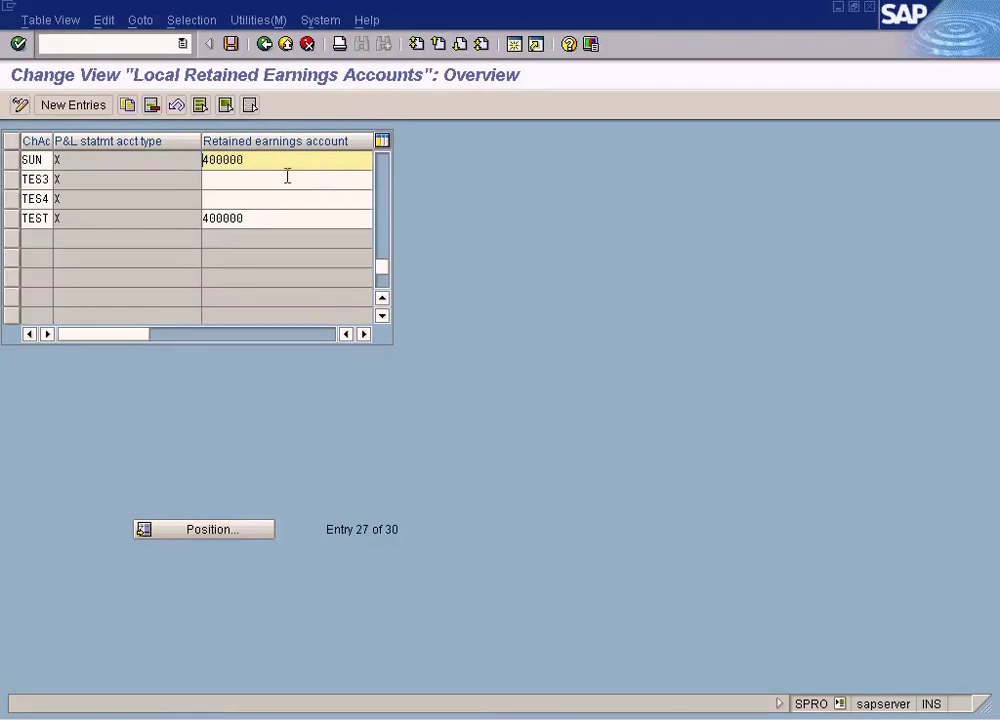
click(264, 44)
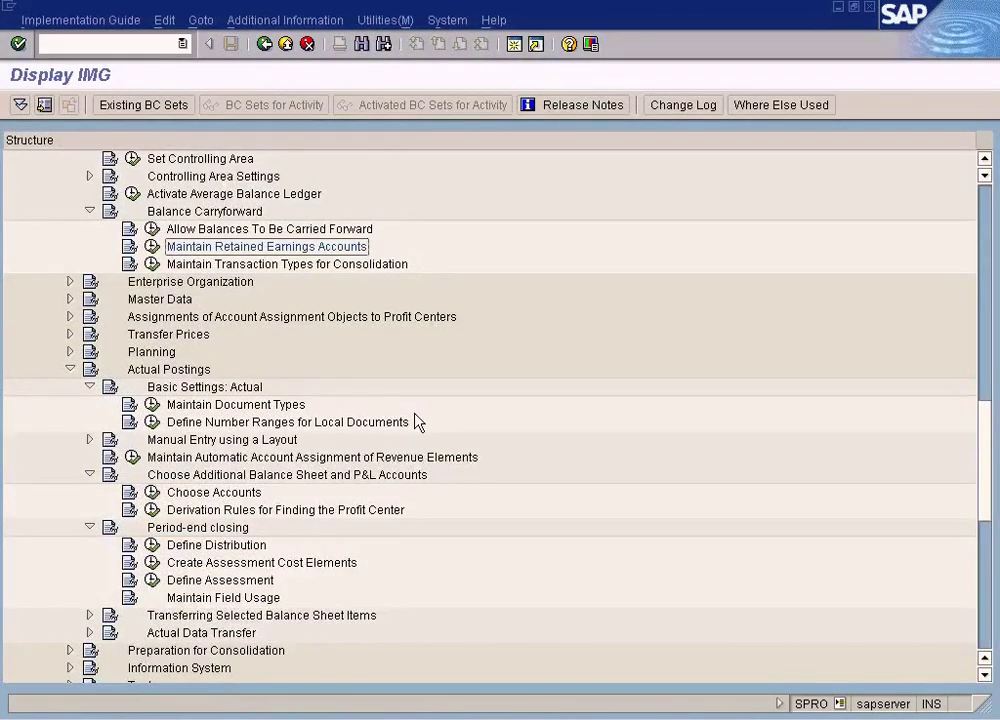
scroll(418, 422, down, 3)
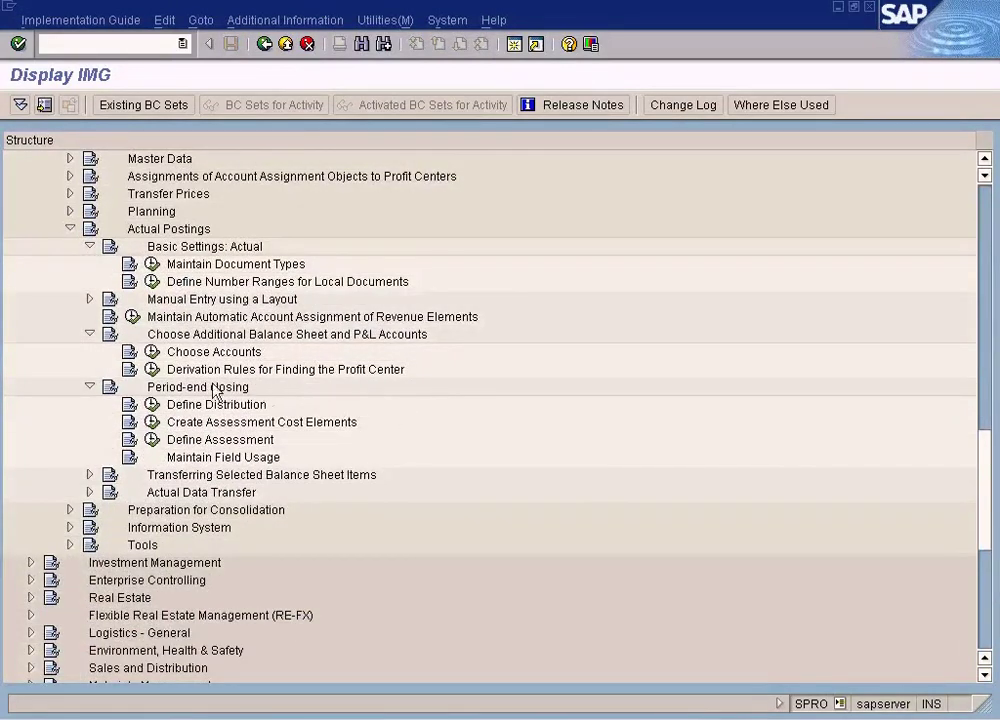
click(152, 352)
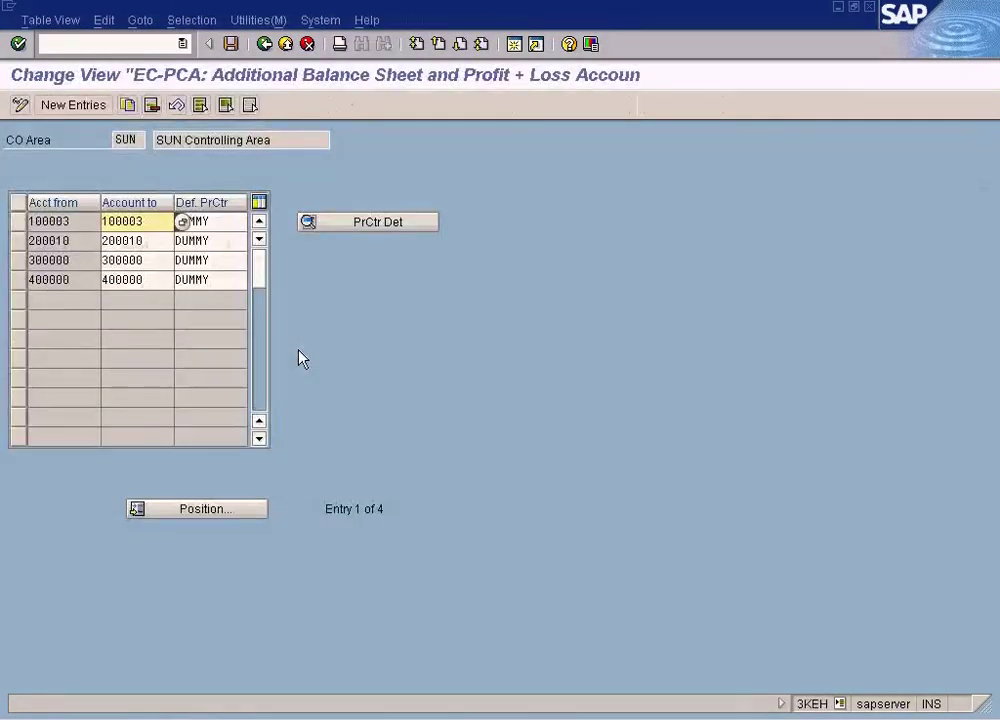
click(72, 105)
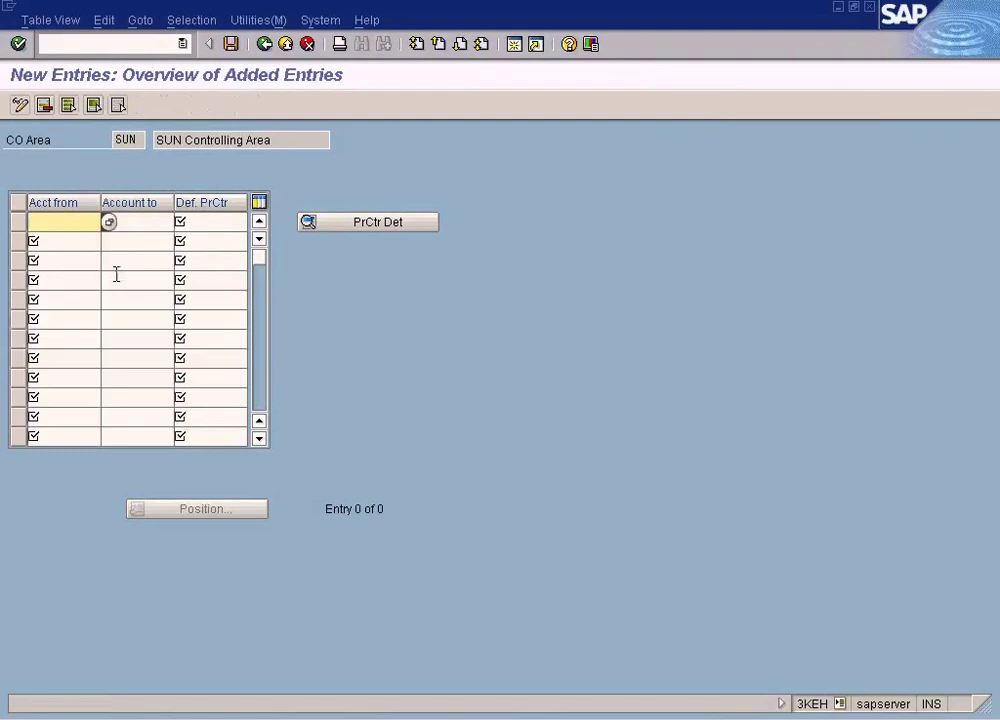
text(400000)
click(145, 228)
text(400000)
click(212, 226)
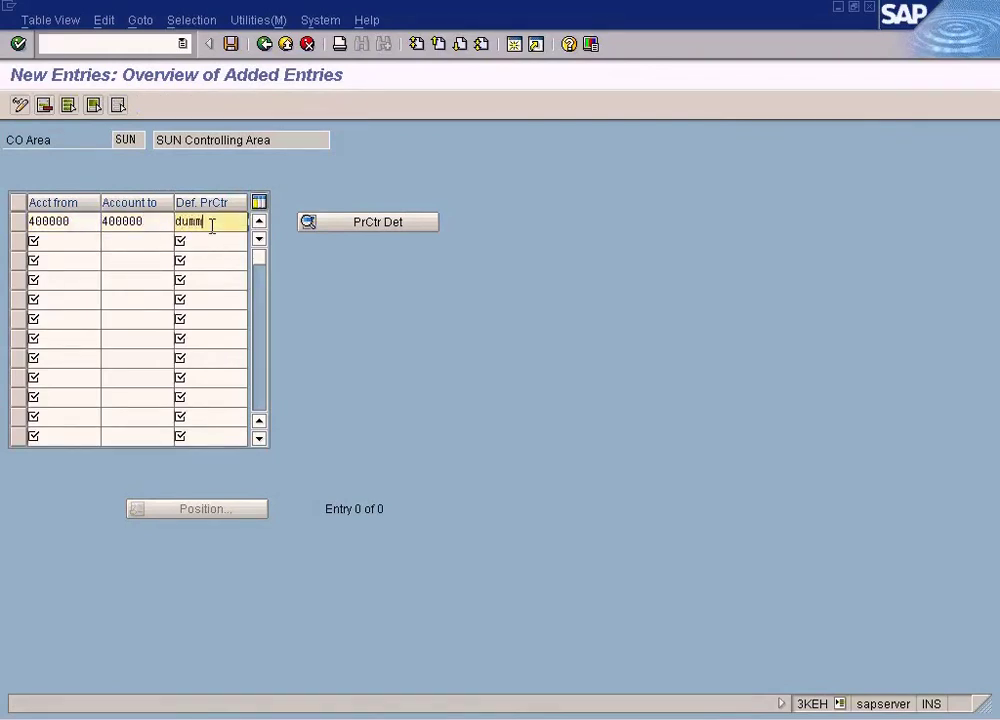
click(230, 44)
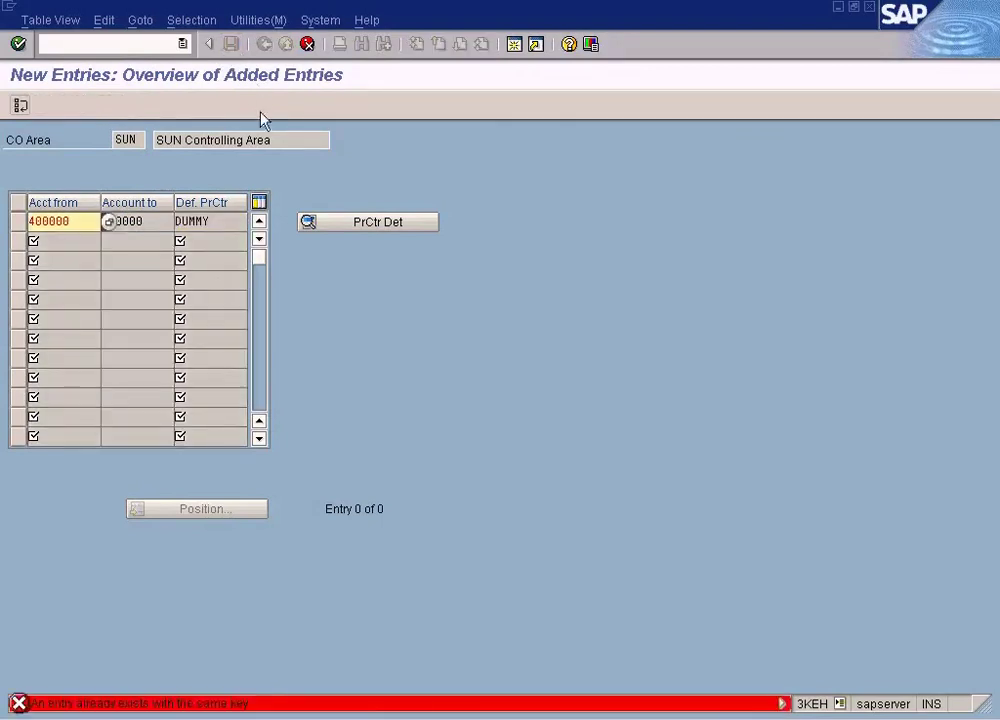
click(307, 44)
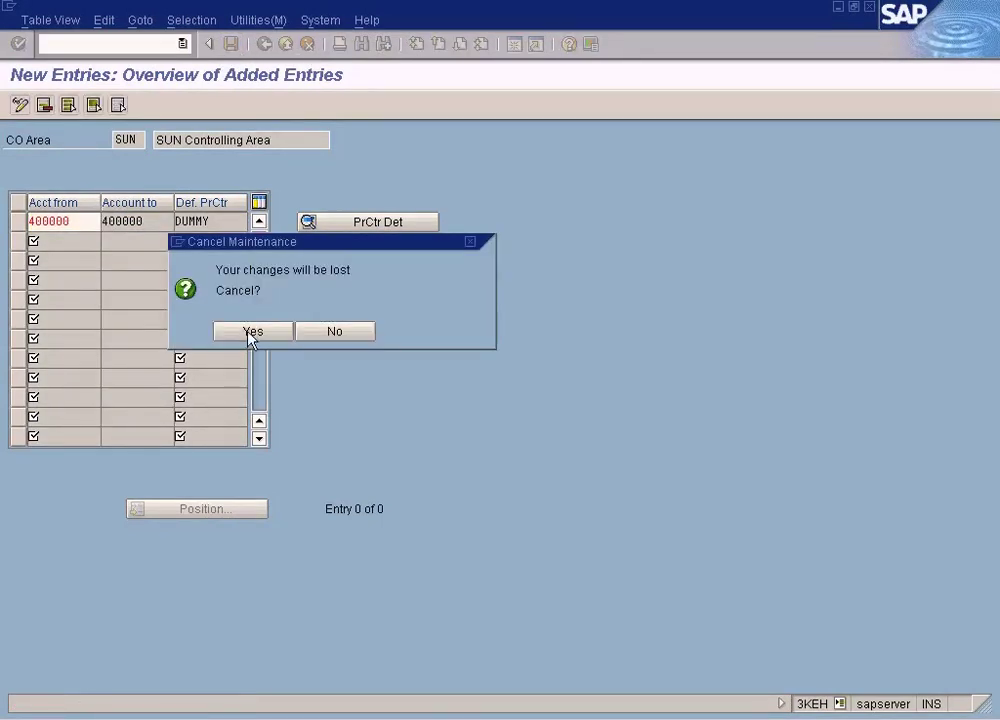
click(251, 334)
click(285, 44)
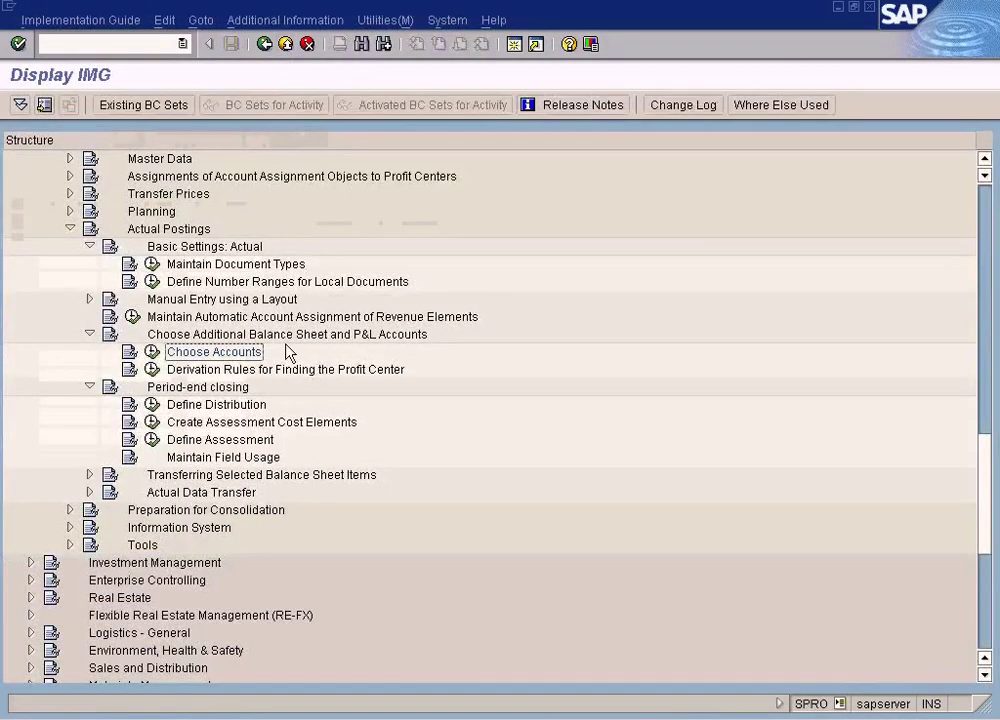
click(151, 352)
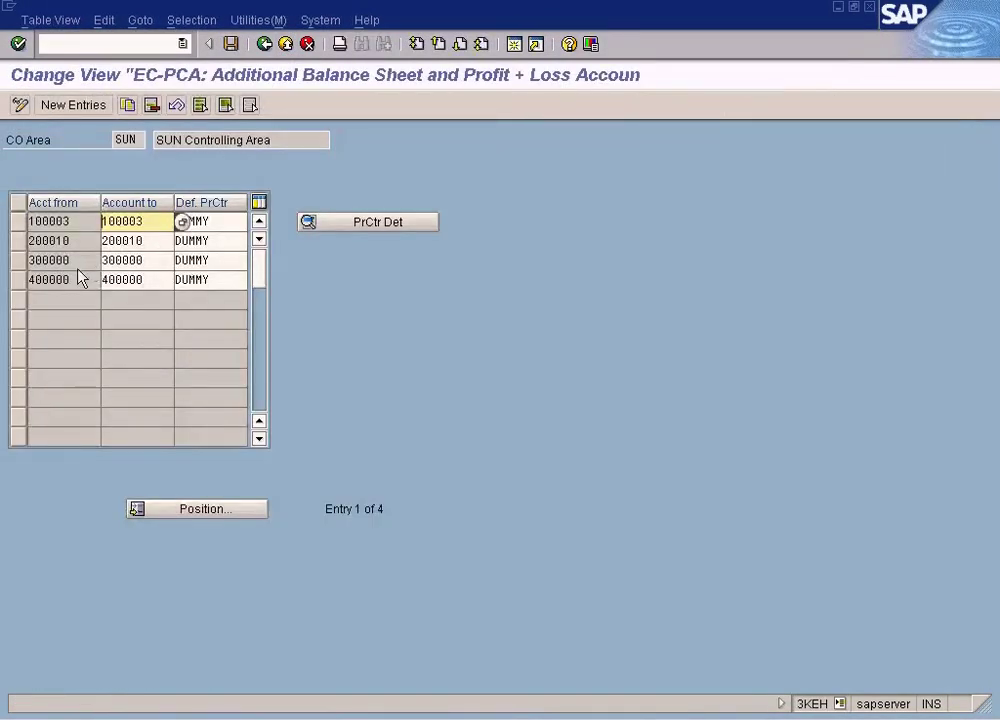
double_click(89, 283)
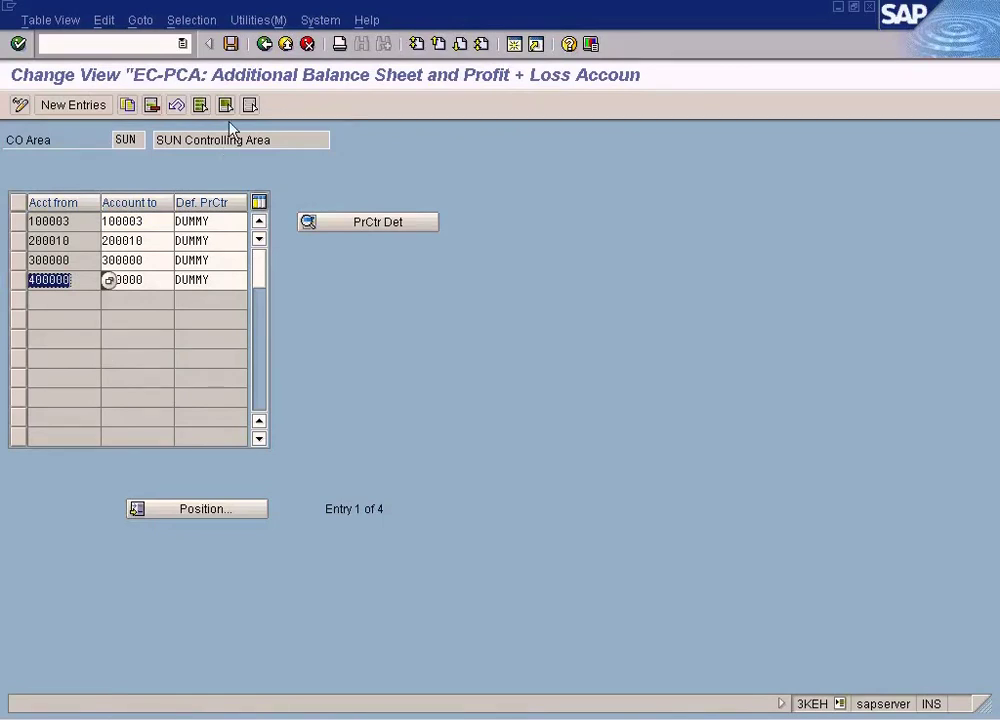
click(265, 44)
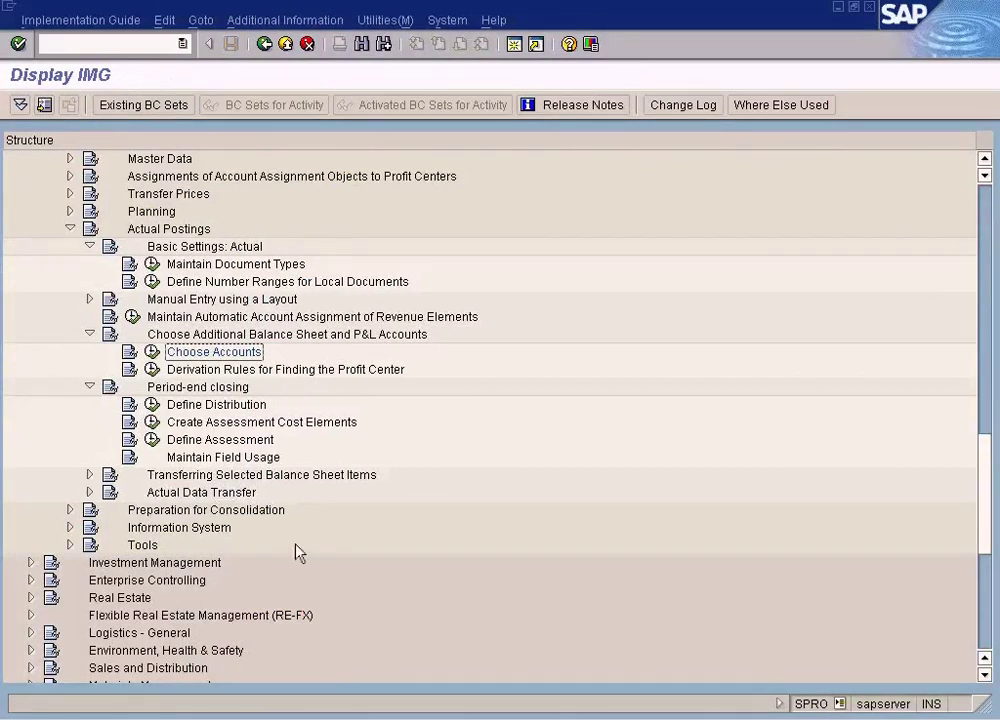
Locate Profit Center Accounting's Basic Settings and Balance Carryforward nodes in the IMG tree
scroll(297, 549, up, 3)
scroll(297, 549, up, 1)
click(240, 264)
click(172, 247)
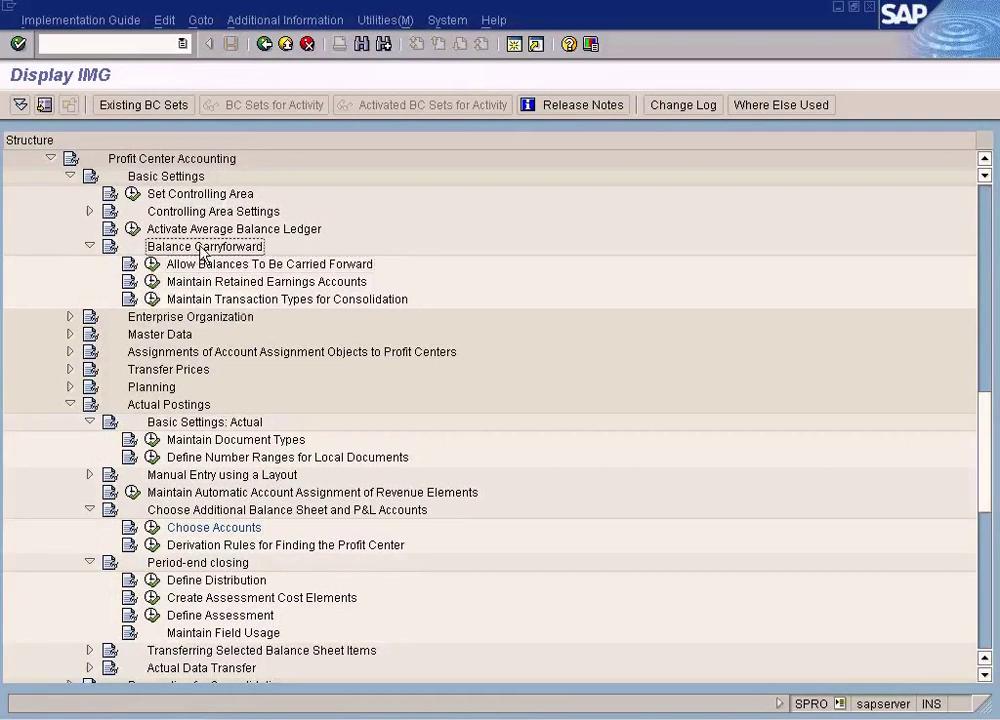
click(164, 159)
click(166, 176)
click(184, 248)
Confirm balance carryforward stands at Carryforward allowed, then show the open SAP windows list
scroll(172, 262, up, 1)
click(150, 300)
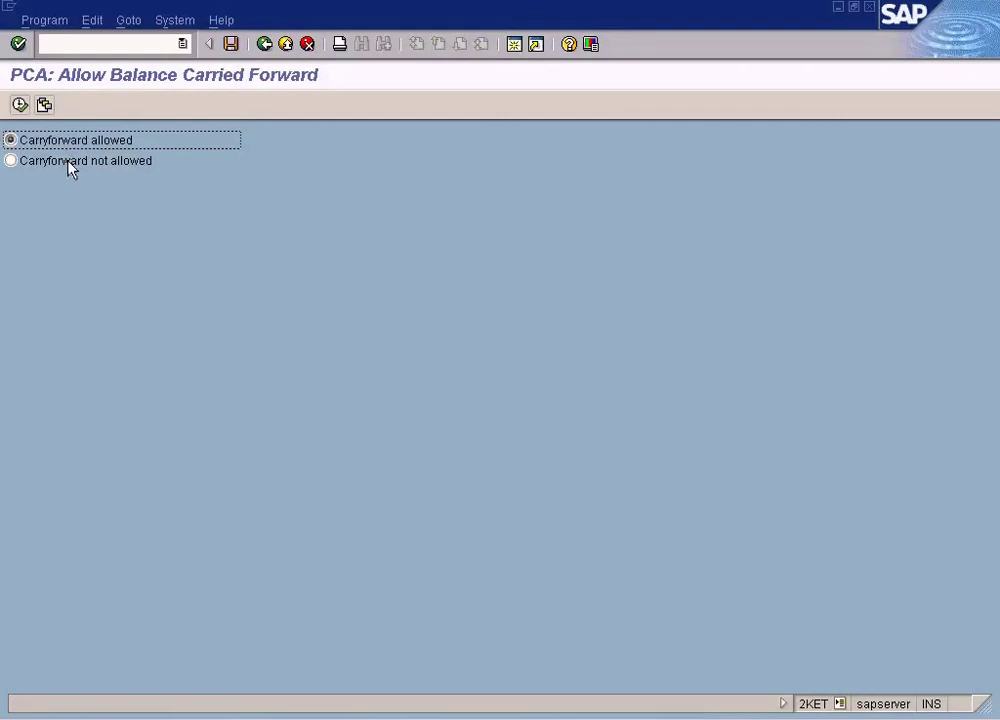
click(263, 45)
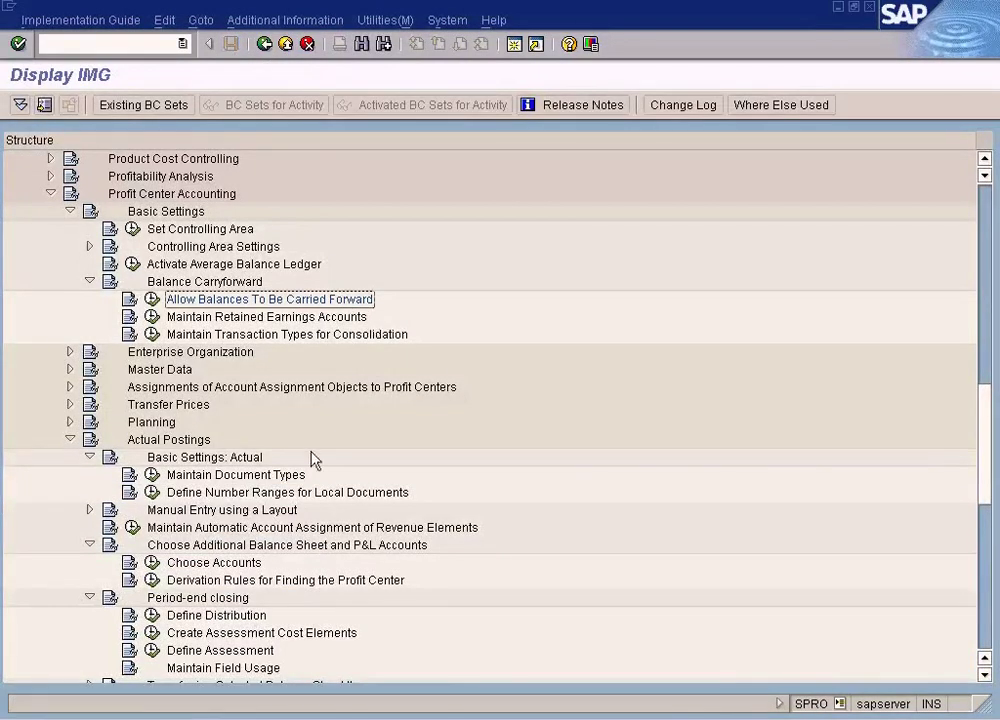
scroll(315, 460, down, 2)
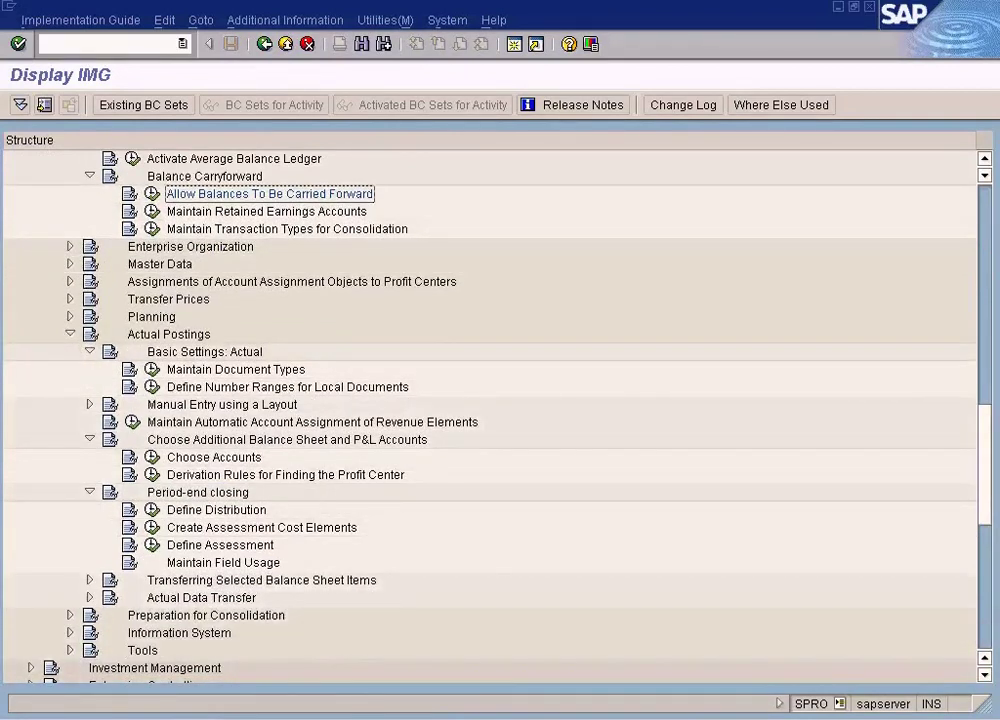
click(300, 716)
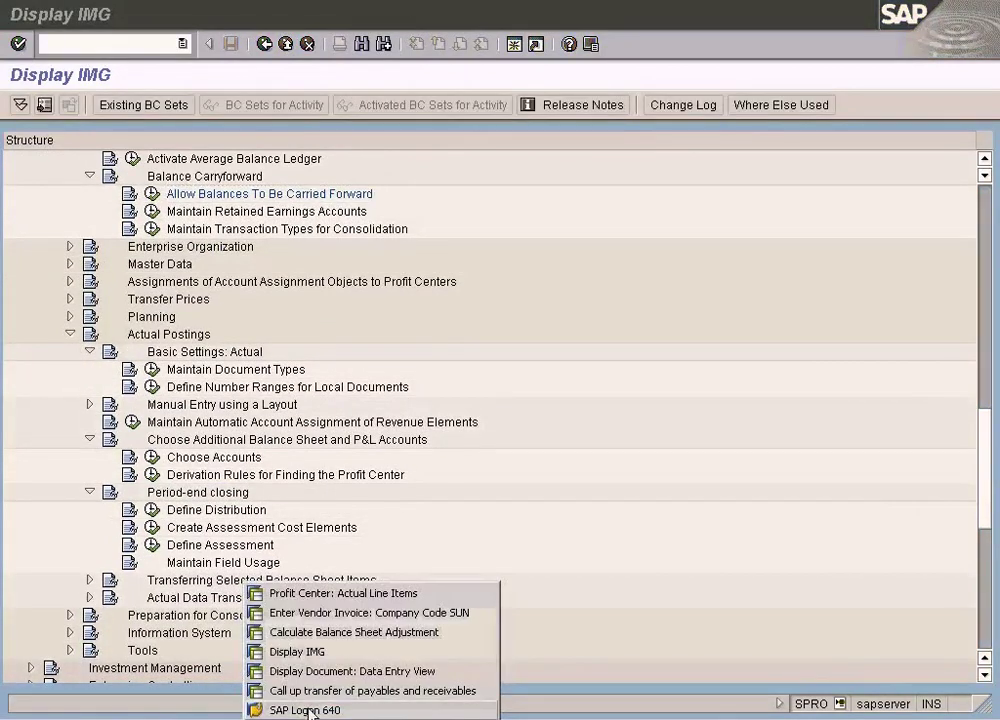
Close the payables and receivables transfer report and dismiss its document line messages
click(347, 603)
click(305, 716)
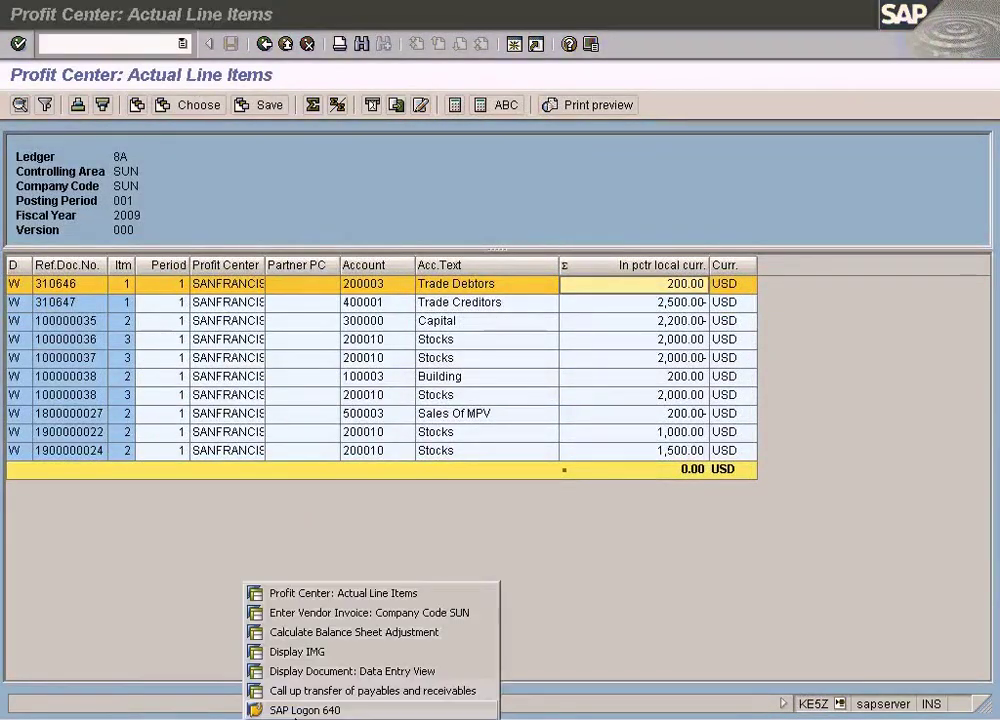
click(310, 690)
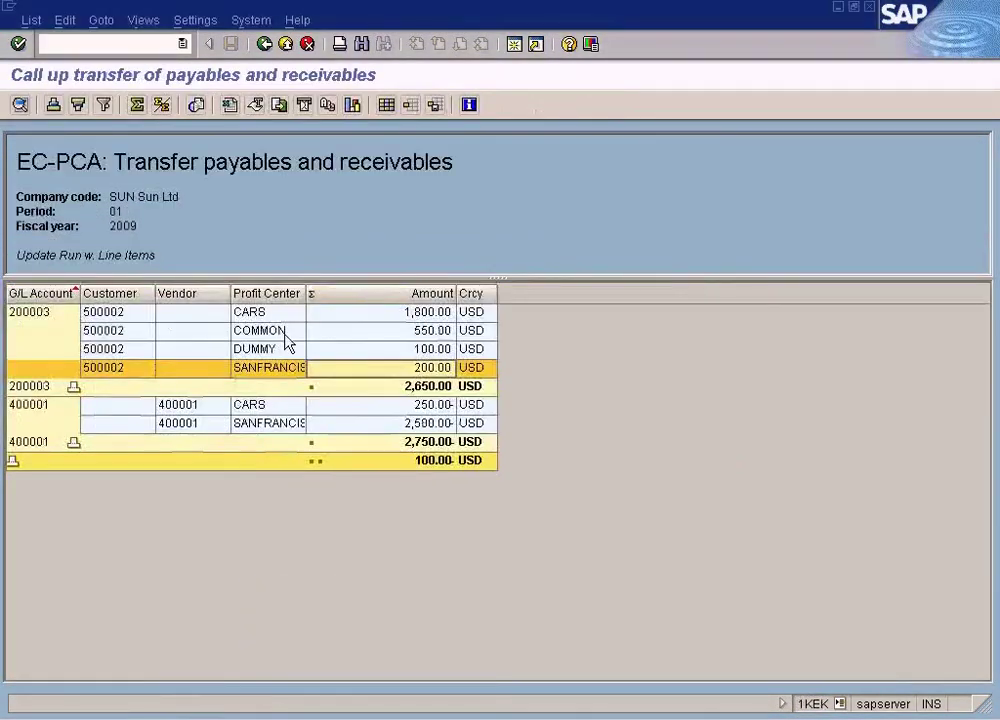
click(265, 47)
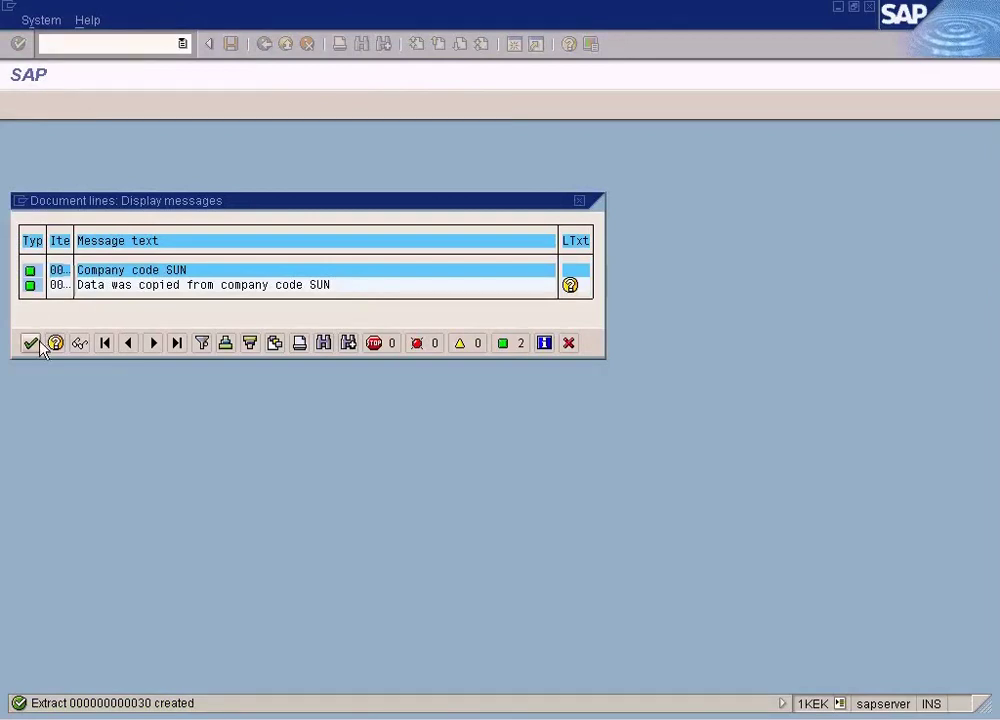
click(31, 343)
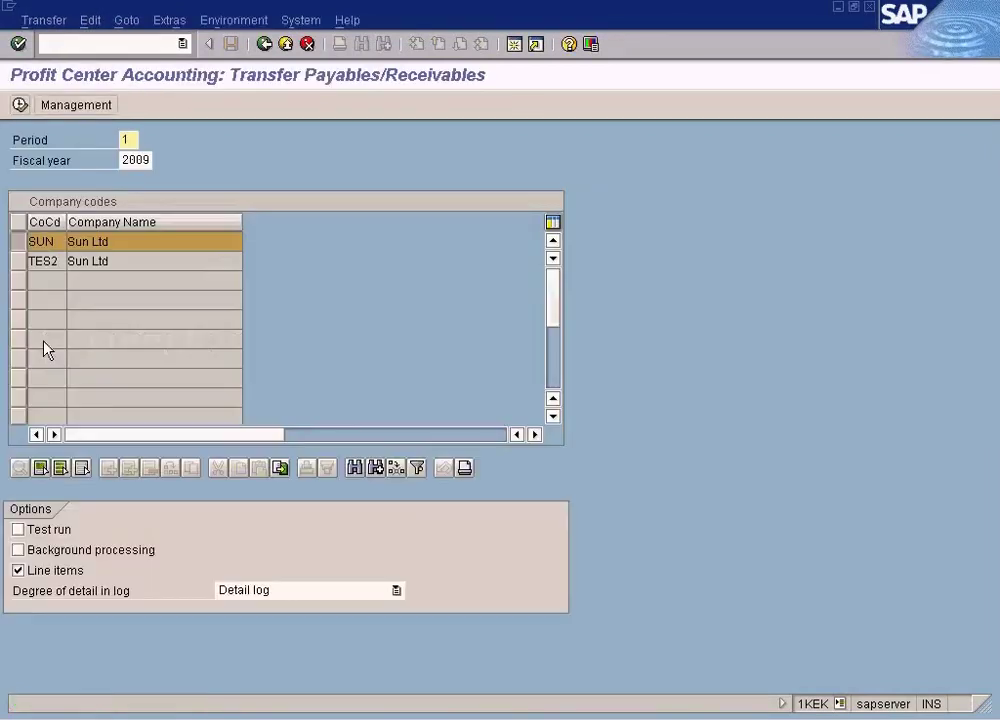
Open profit-center Balance Carryforward from Easy Access and set carryforward fiscal year to 2010
click(264, 44)
click(252, 598)
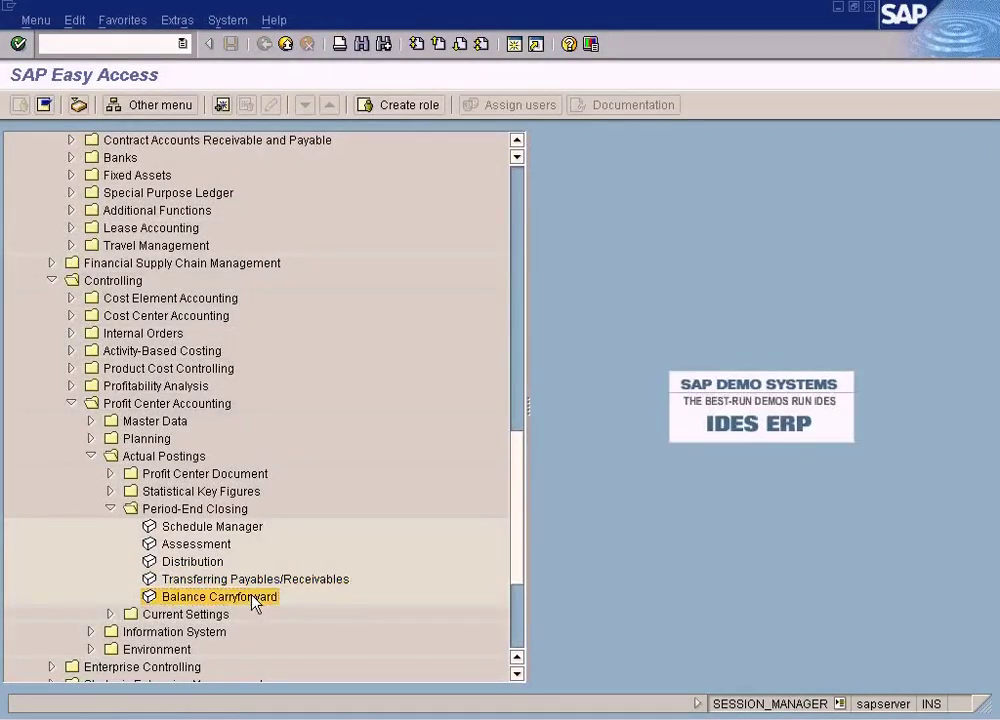
double_click(252, 598)
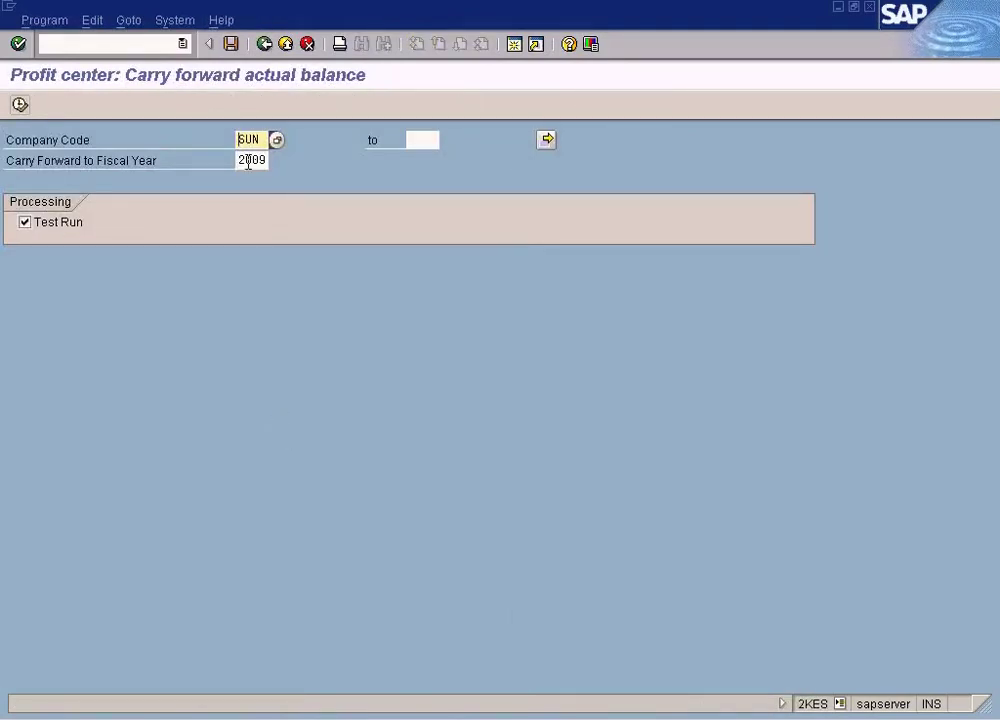
drag(239, 161, 315, 158)
text(2)
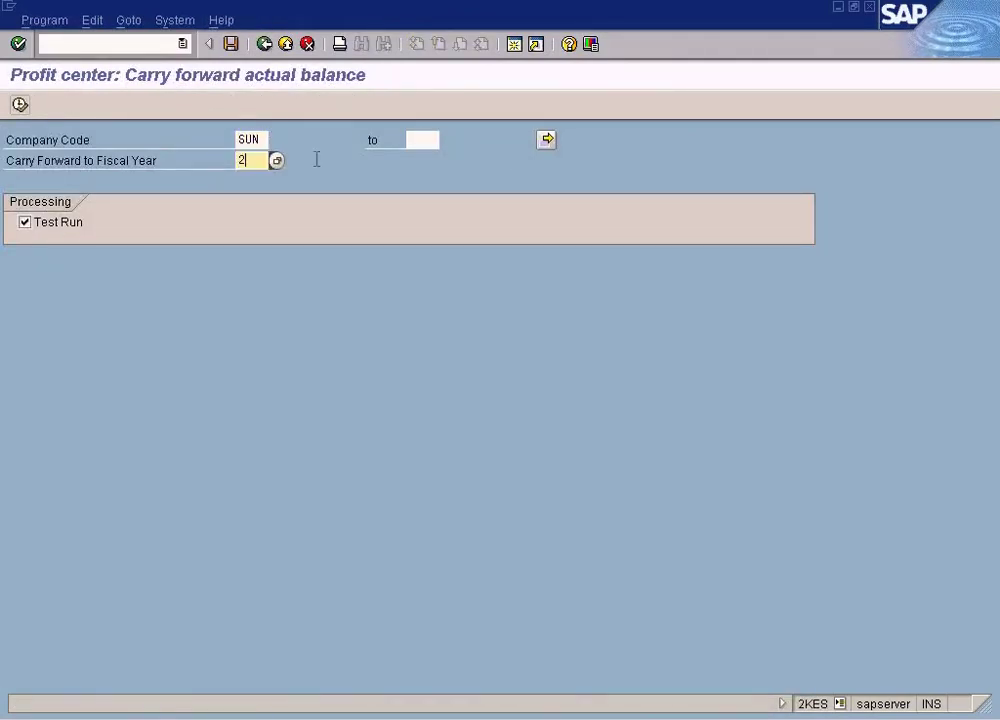
Execute the 2010 carryforward test run and show messages for the completed-with-messages log line
click(19, 104)
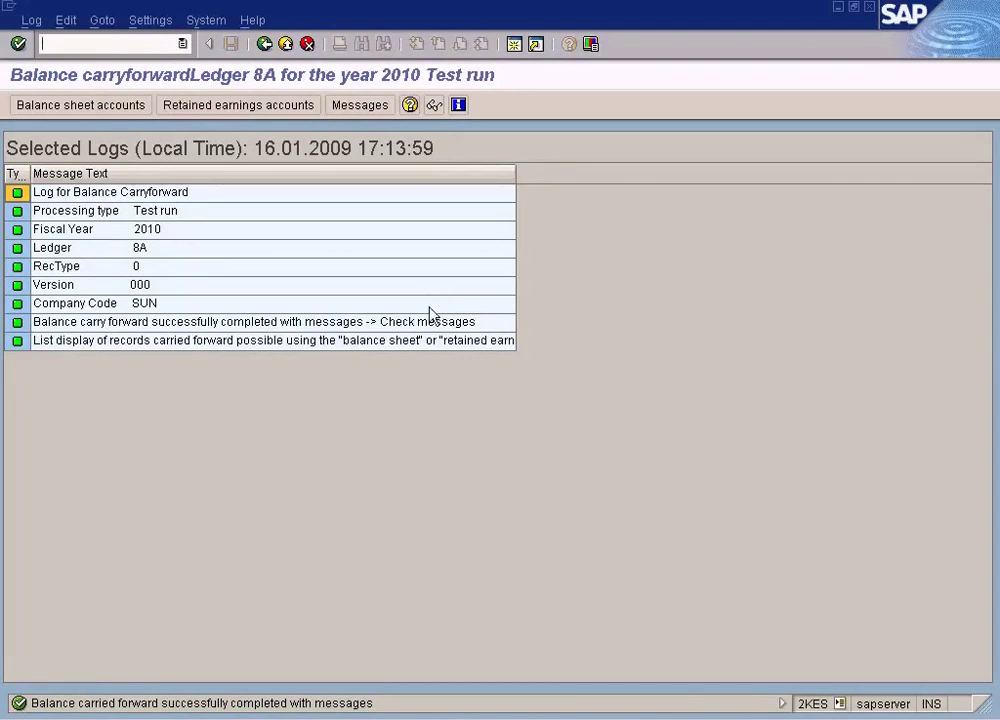
click(282, 324)
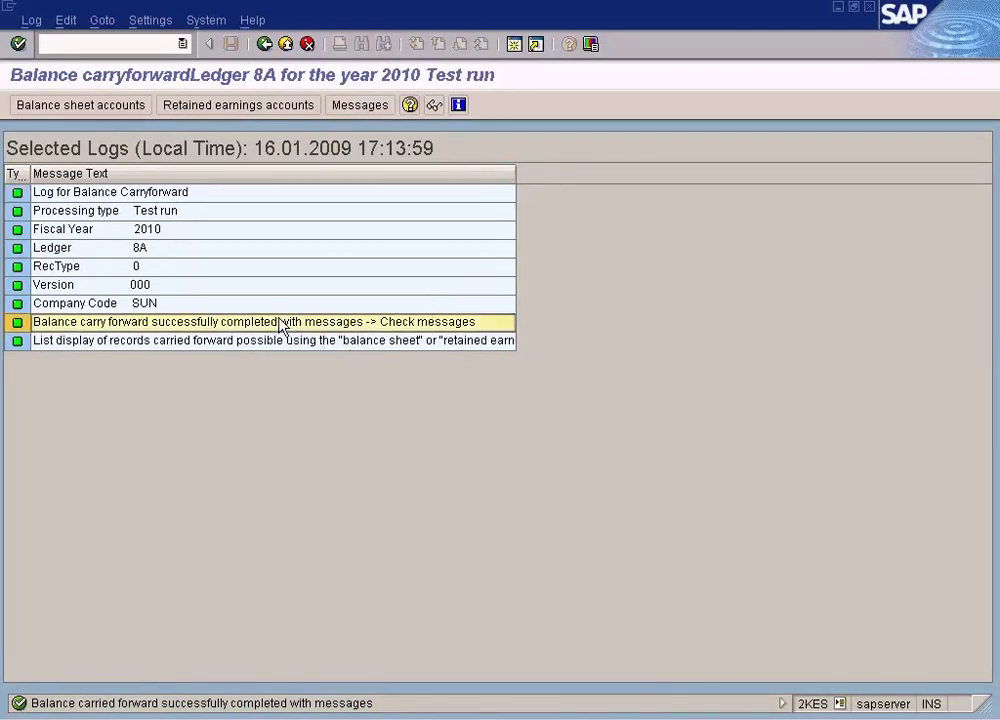
click(366, 113)
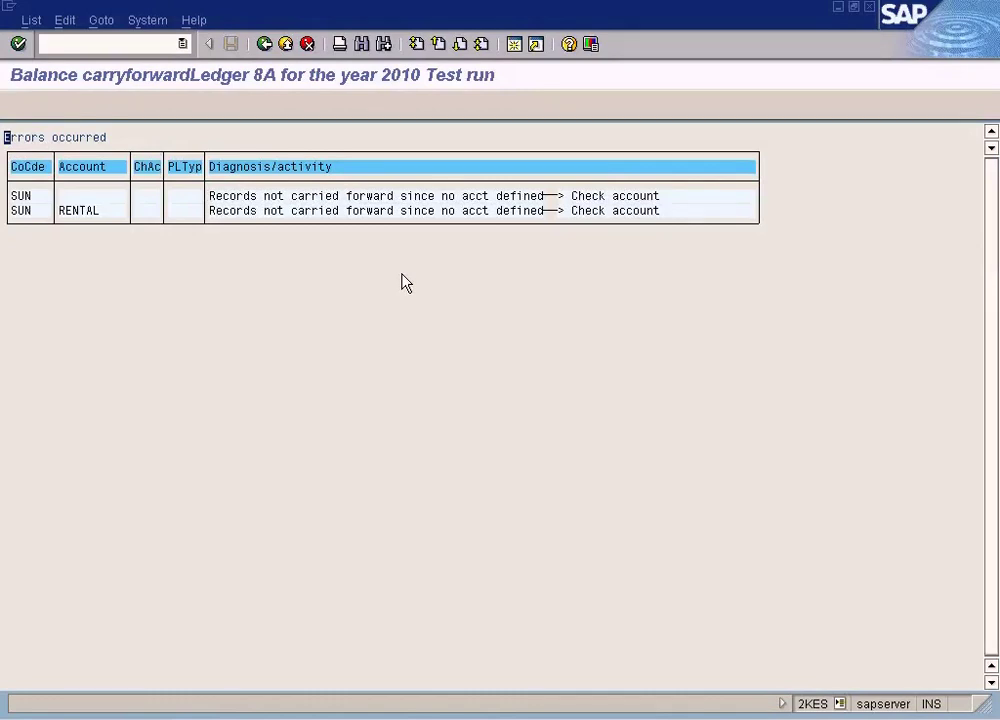
Copy account name RENTAL from the error list and dismiss the maximum-sessions notice
double_click(525, 210)
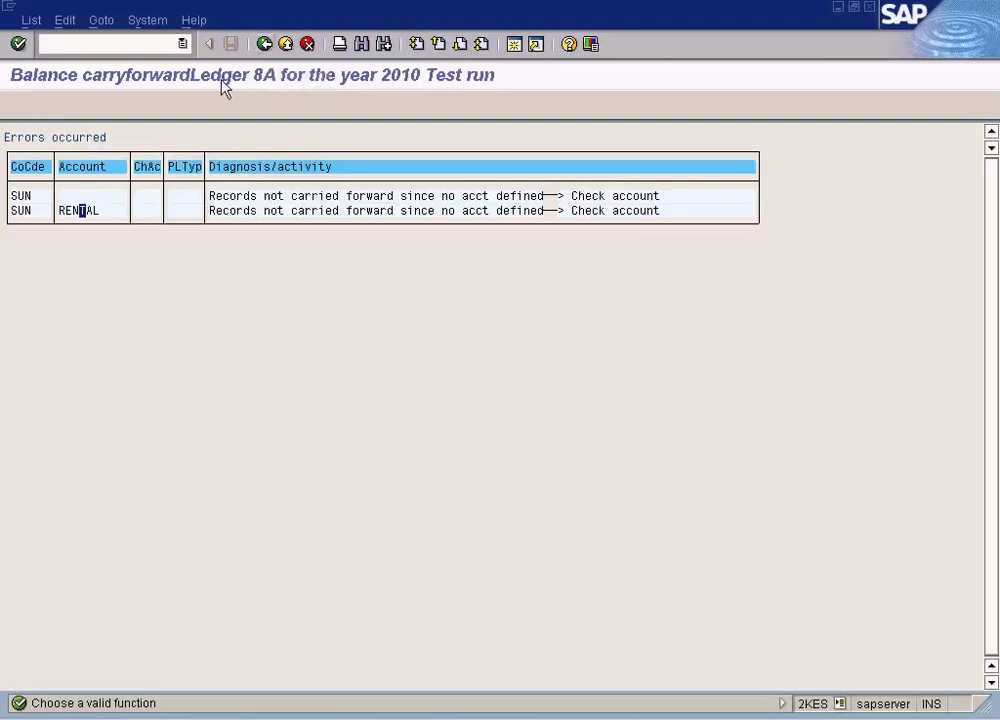
click(90, 211)
key(ctrl+y)
drag(59, 205, 112, 211)
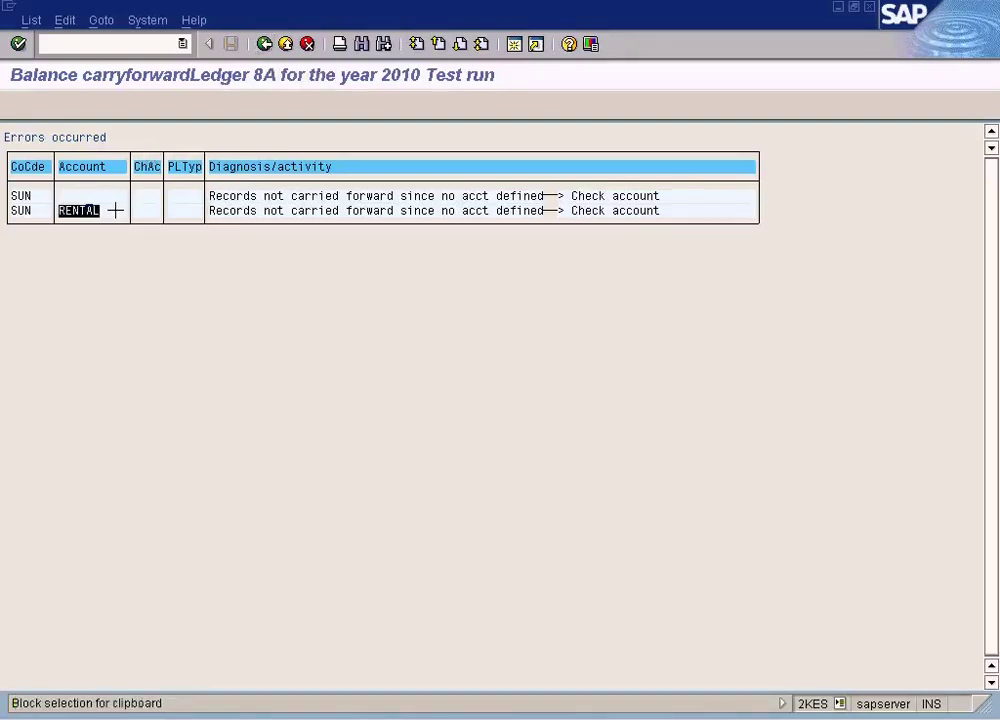
key(ctrl+c)
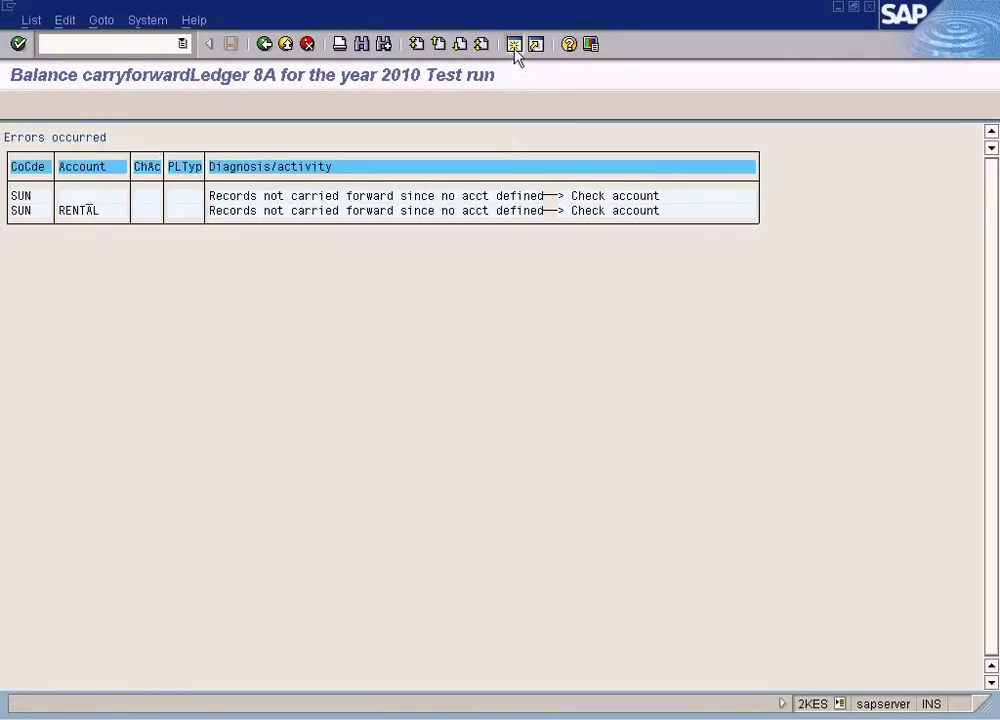
click(514, 46)
click(93, 432)
In the Display IMG window, look up RENTAL via /nFS00 and confirm it doesn't exist
click(350, 718)
click(326, 651)
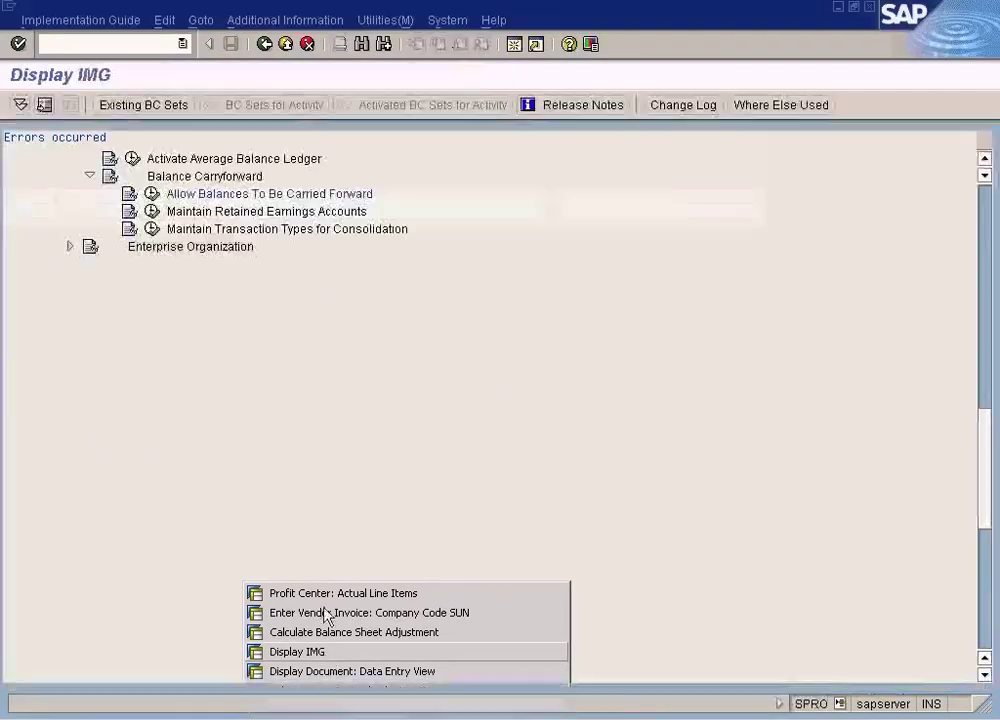
click(98, 43)
text(/nfs)
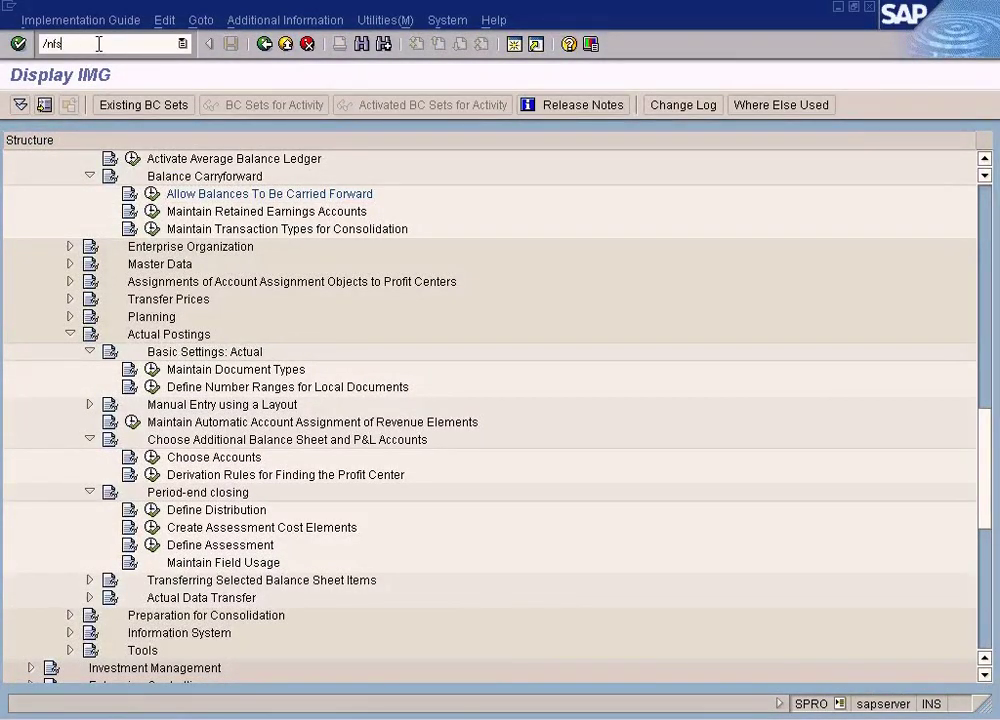
text(00)
key(Return)
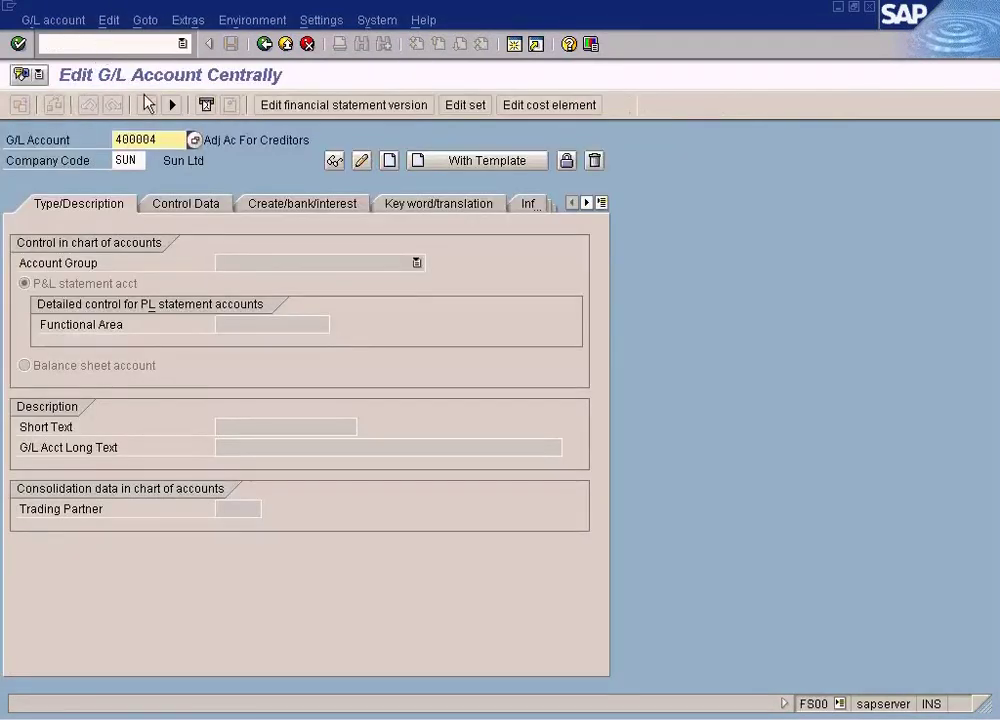
text(RENTAL)
key(Return)
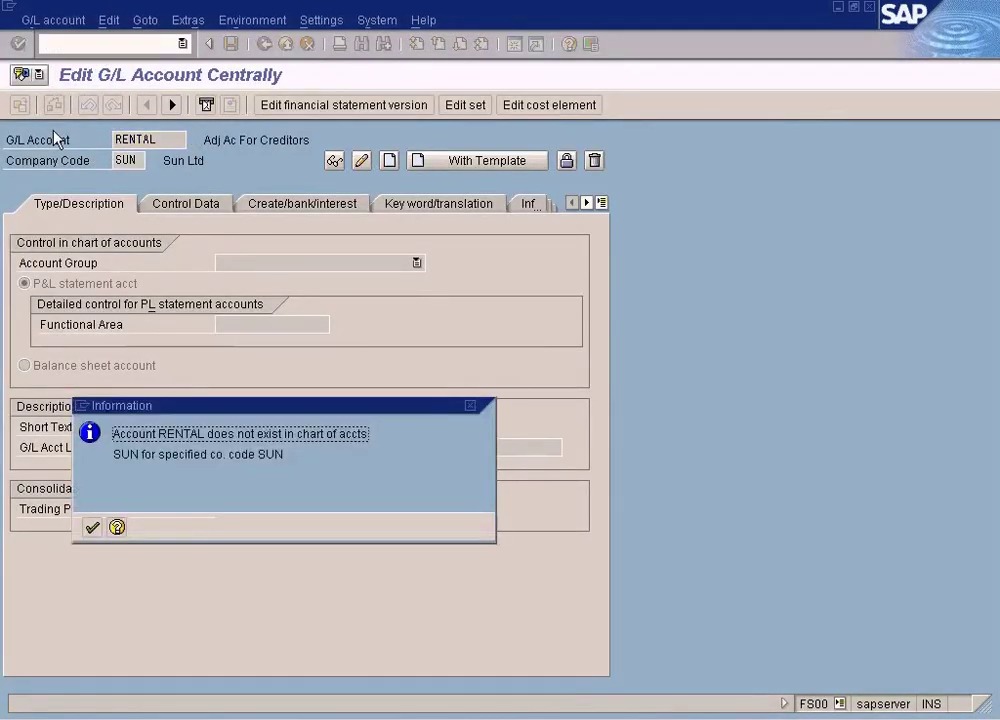
click(91, 527)
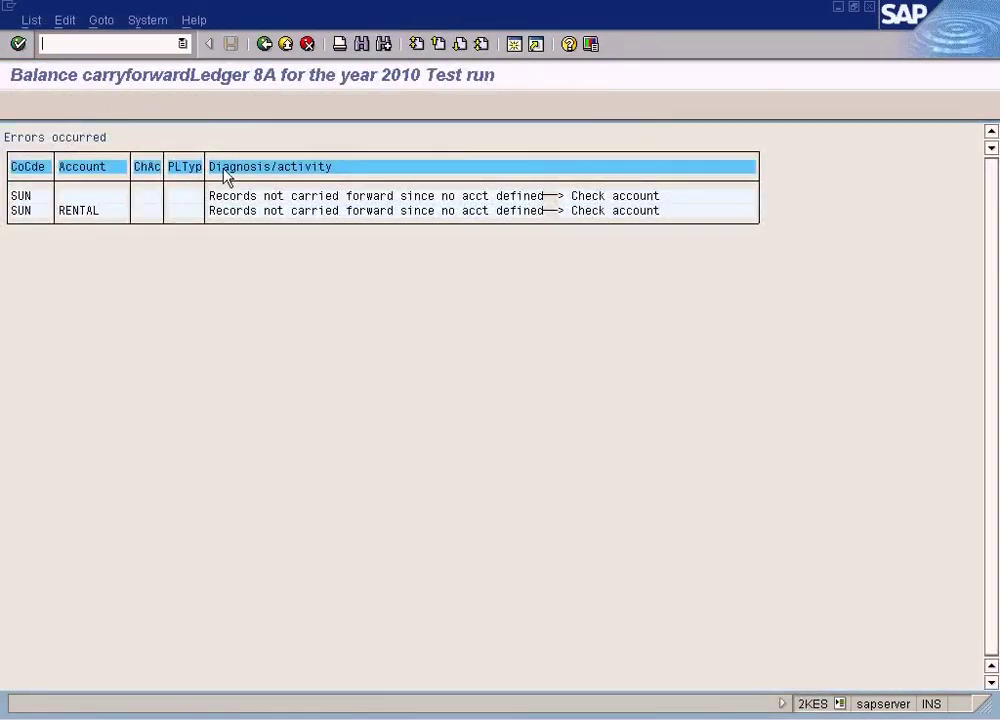
Read the list-display message's long text, then show retained earnings: 3,500.00- USD on account 400000
click(266, 46)
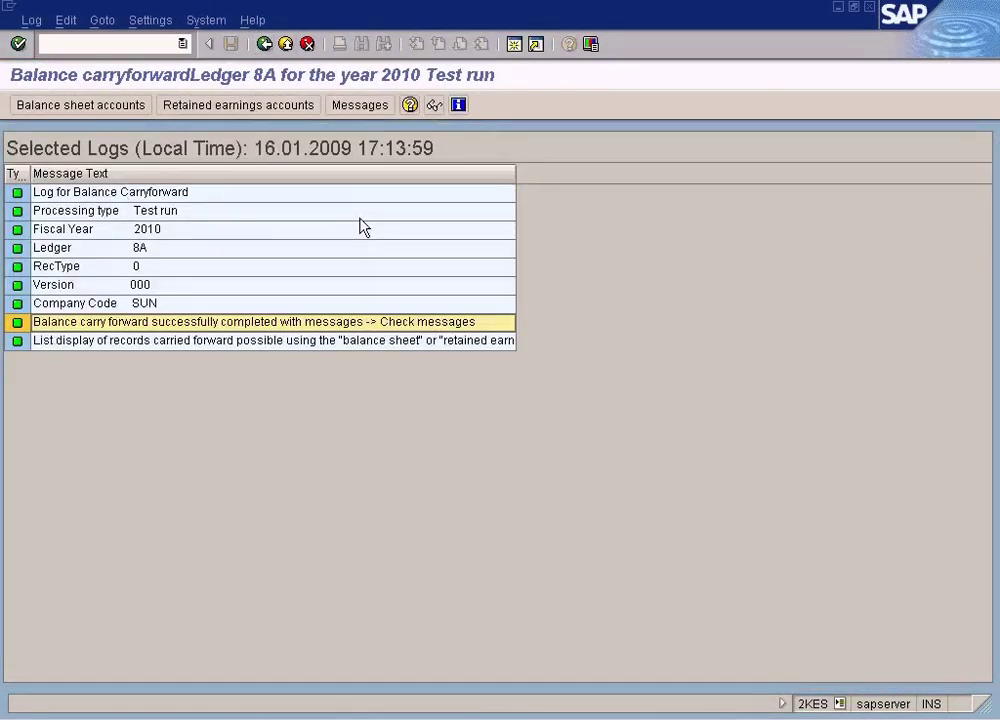
click(269, 341)
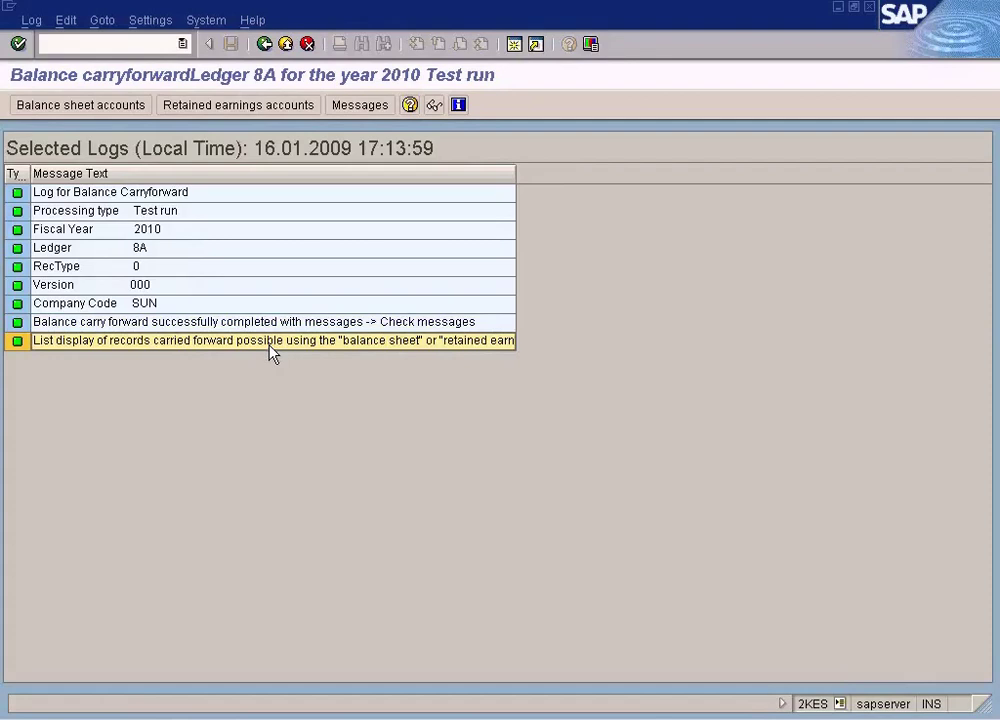
double_click(265, 341)
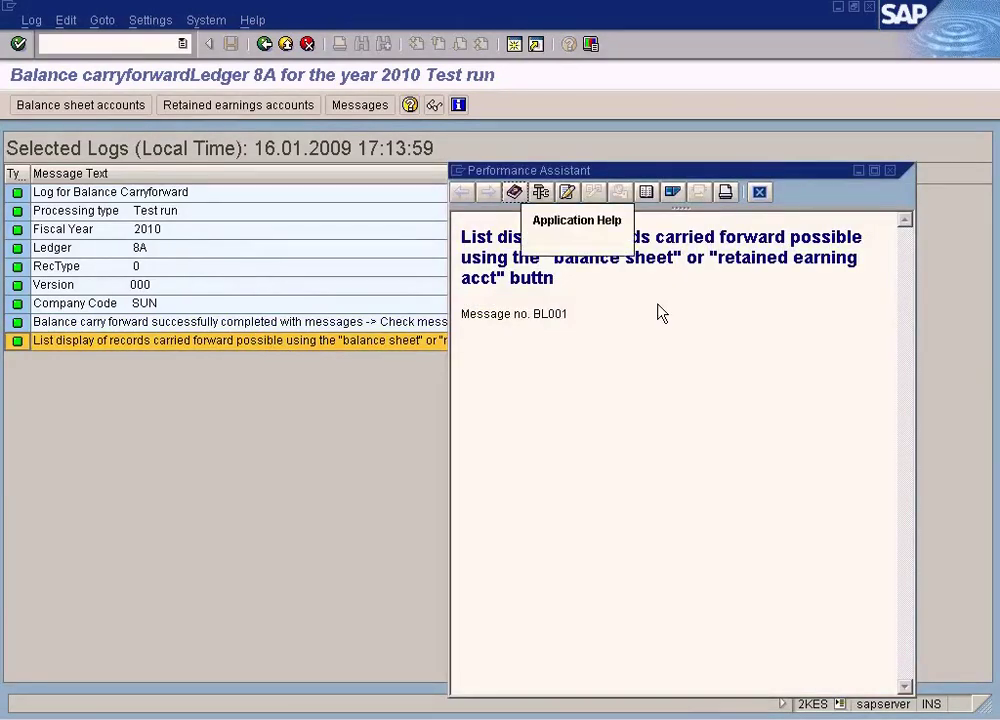
click(759, 192)
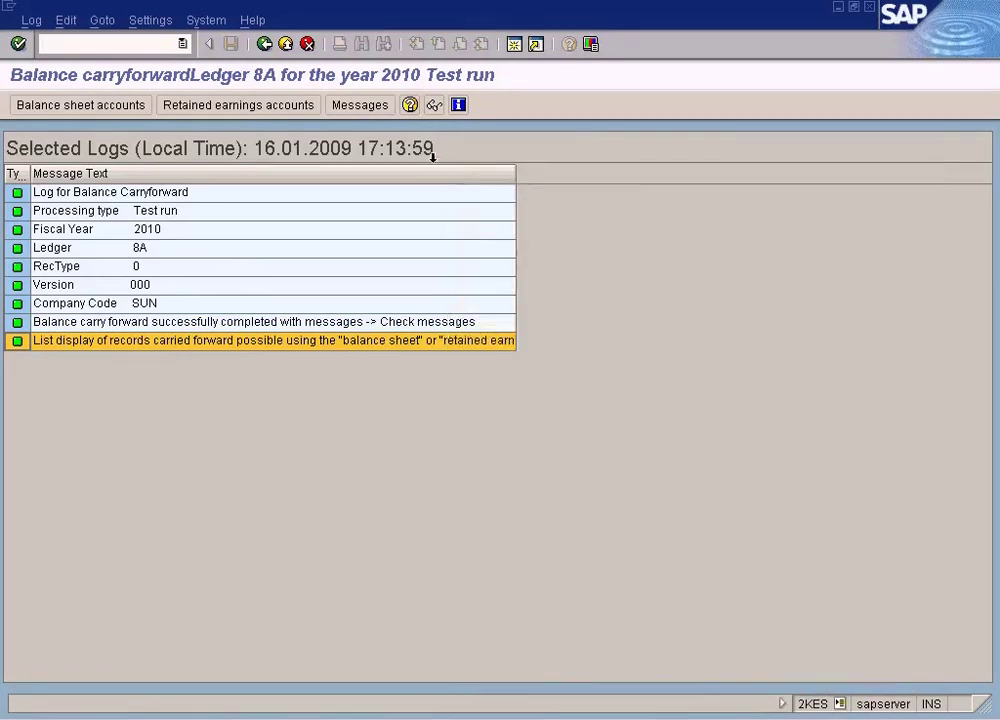
click(434, 106)
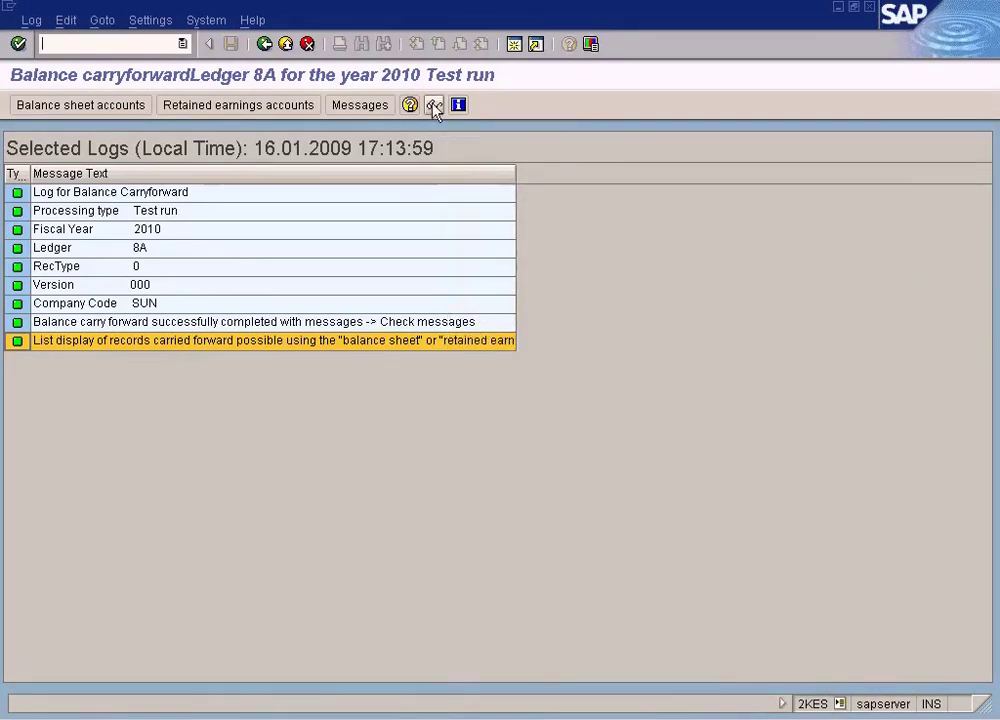
click(240, 108)
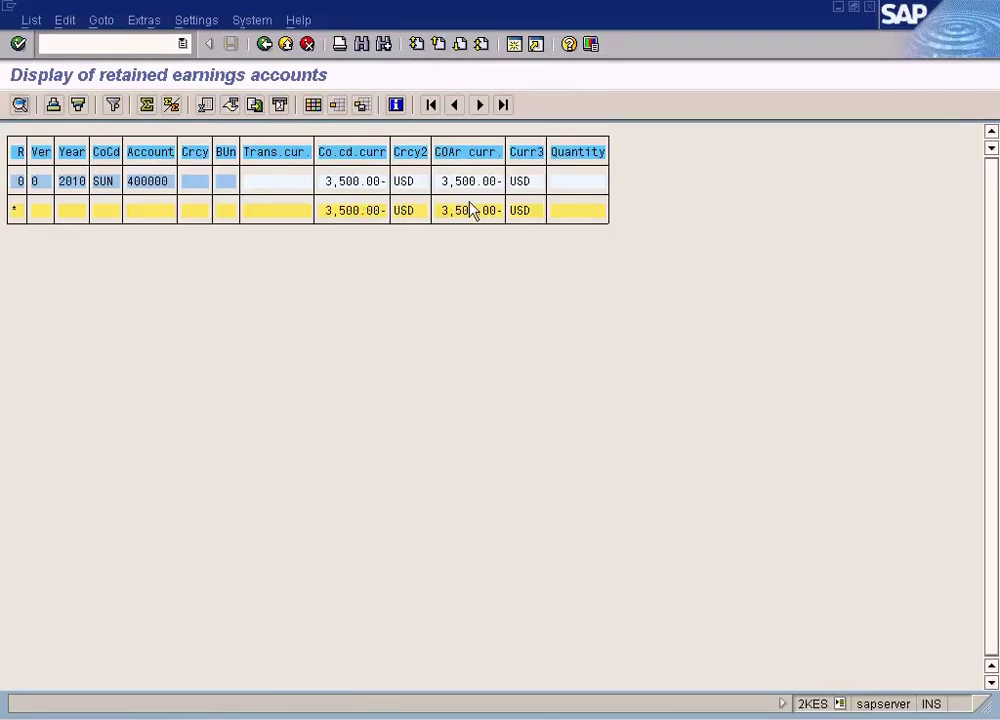
Check the Paint diagram, then show the five balance sheet accounts carried forward, totalling 2,400.00 USD
key(alt+Tab)
click(264, 46)
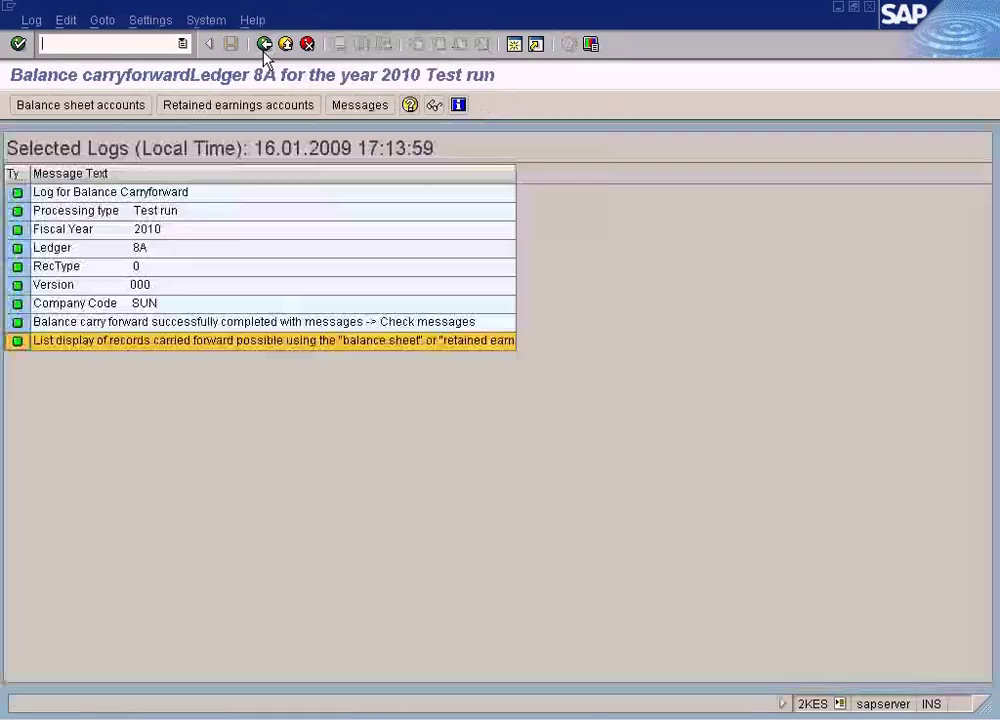
click(122, 108)
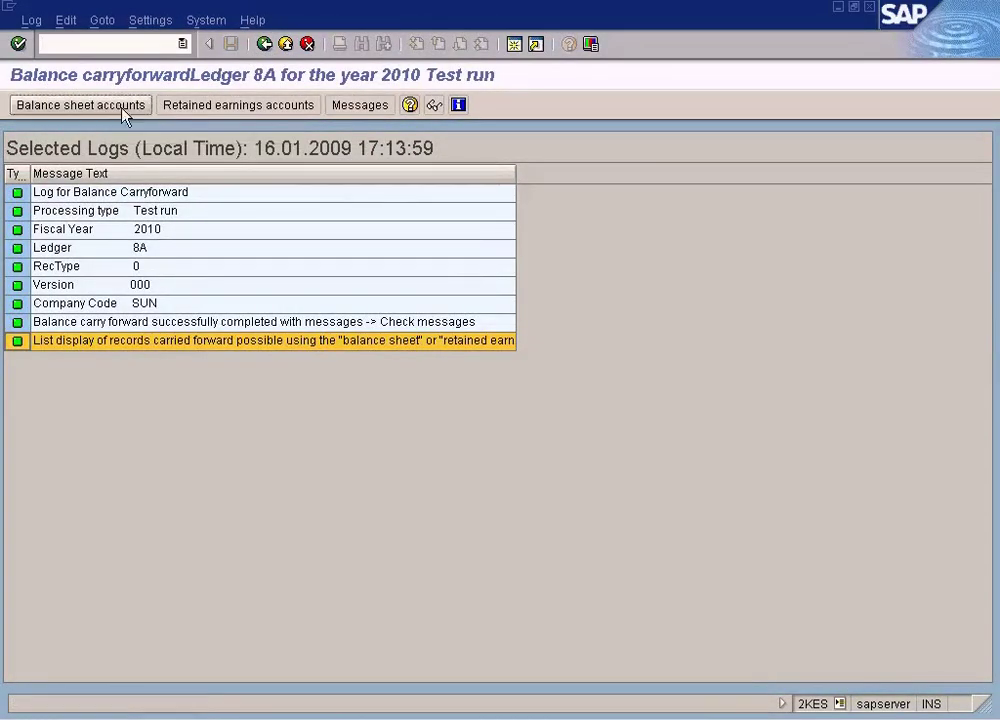
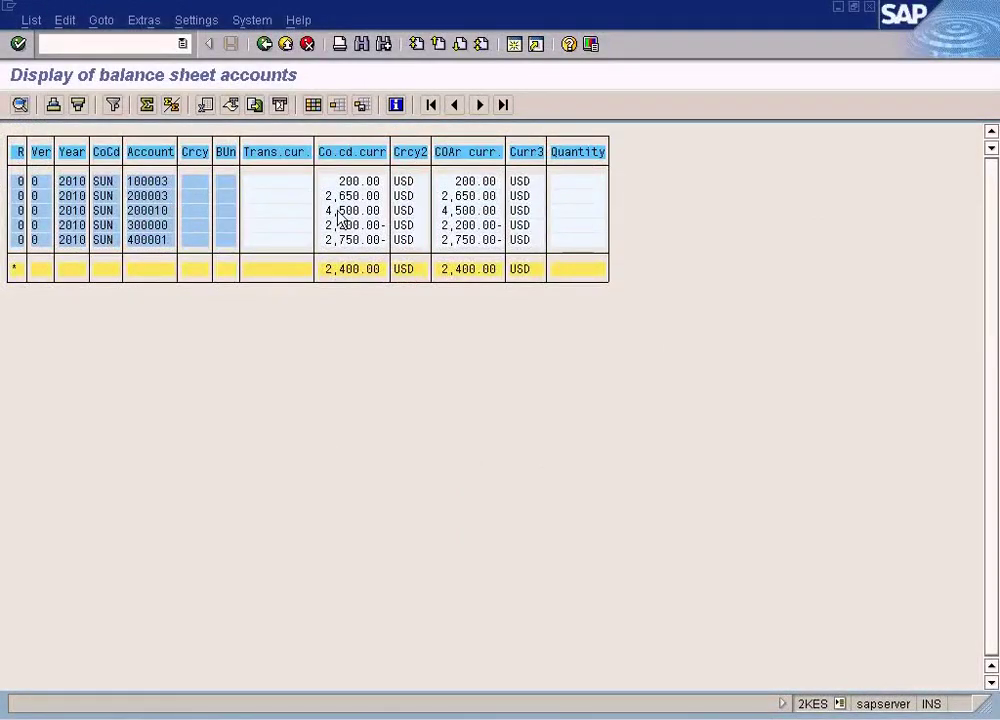
Review the 3,500.00- retained earnings carryforward for account 400000 and return to the log
click(264, 44)
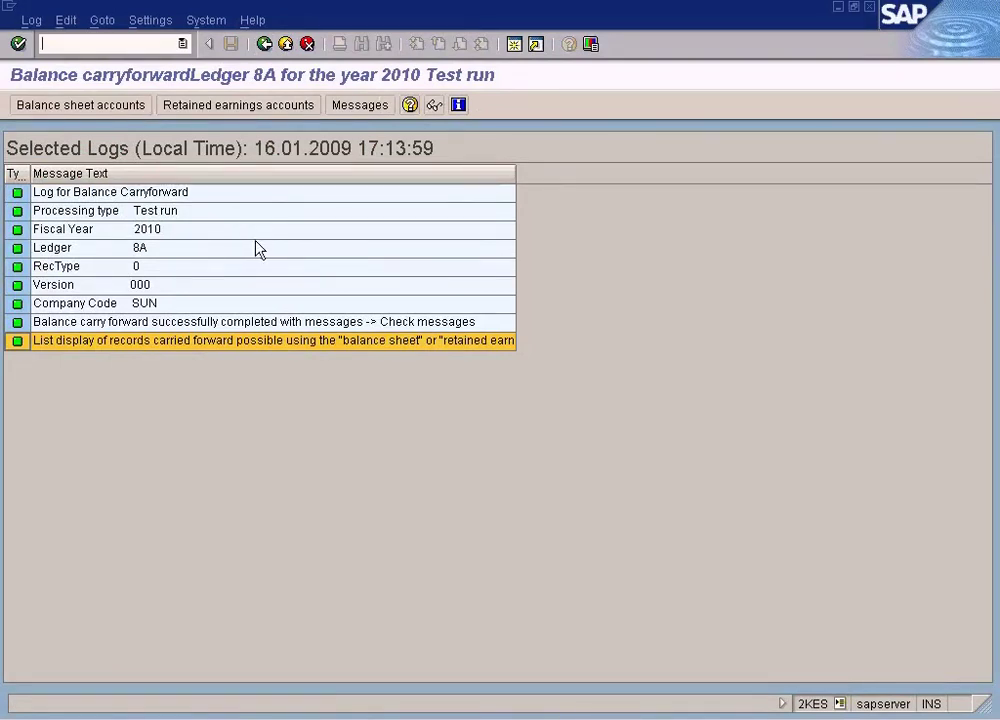
click(240, 105)
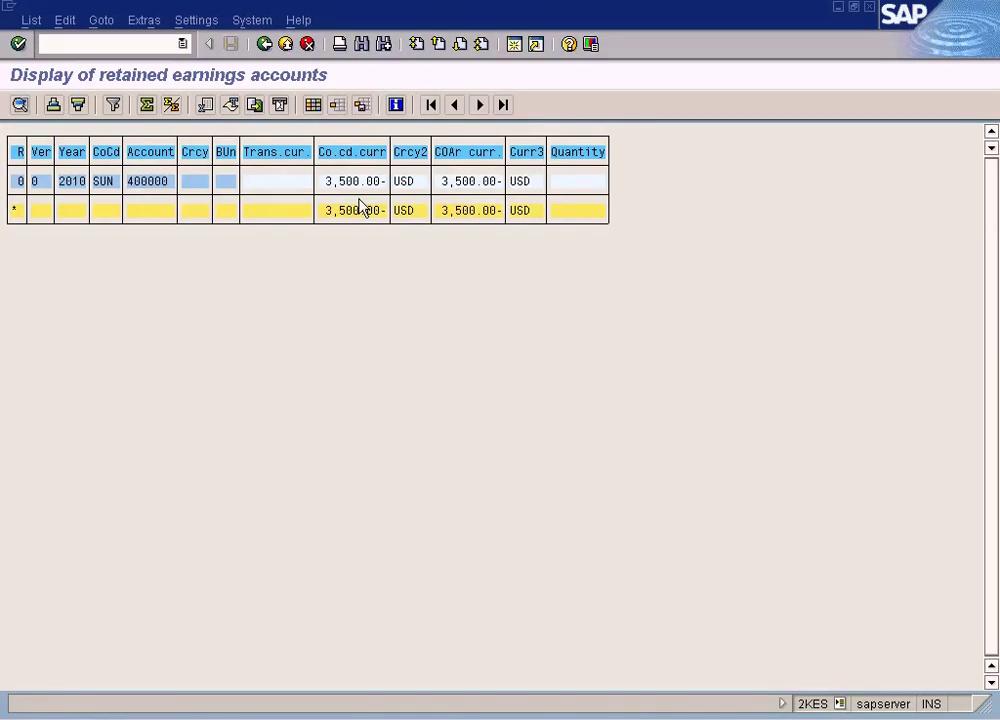
click(265, 44)
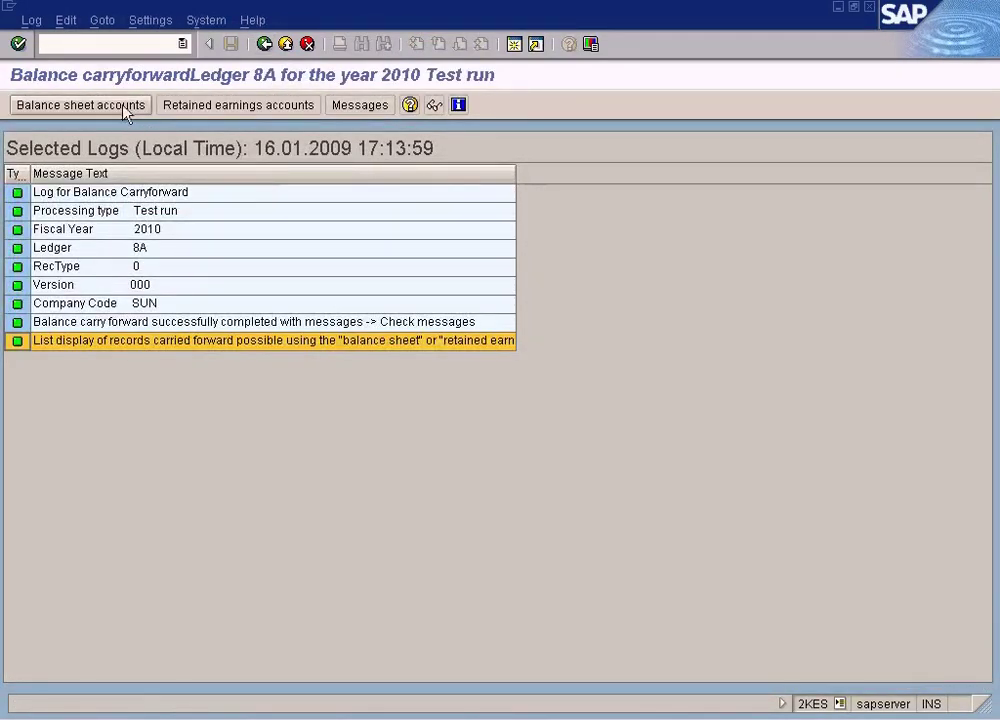
Reopen the balance sheet accounts, note account 200003's 2,650.00 balance, and switch to Paint
click(122, 106)
click(349, 196)
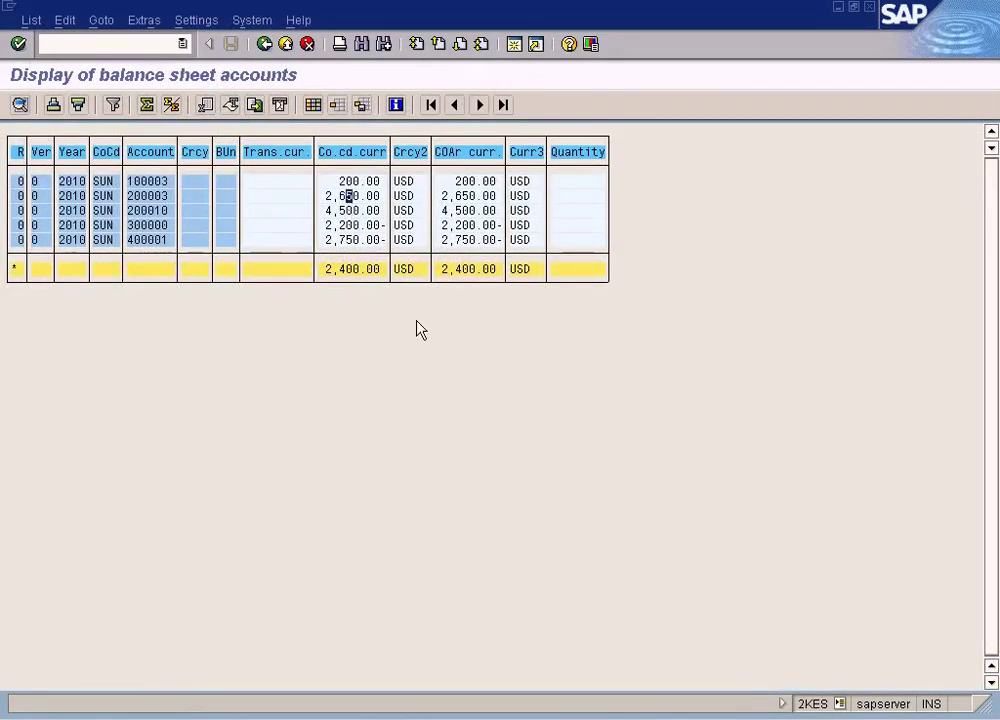
key(alt+Tab)
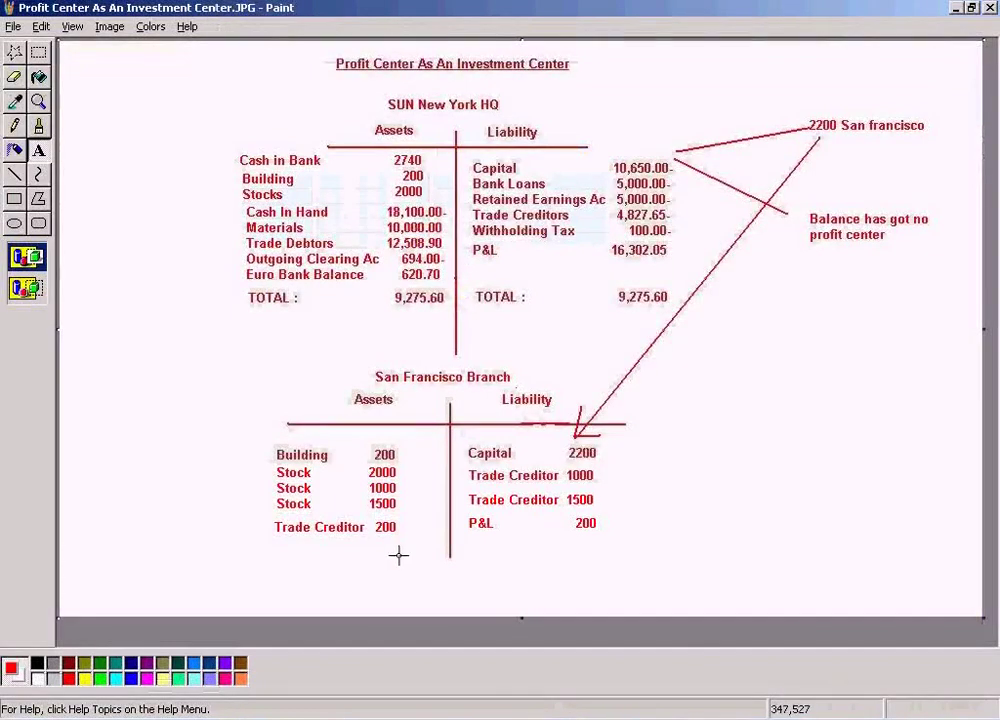
Select the San Francisco Branch 'Trade Creditor 200' line and compare it with the SAP list
drag(269, 512, 418, 546)
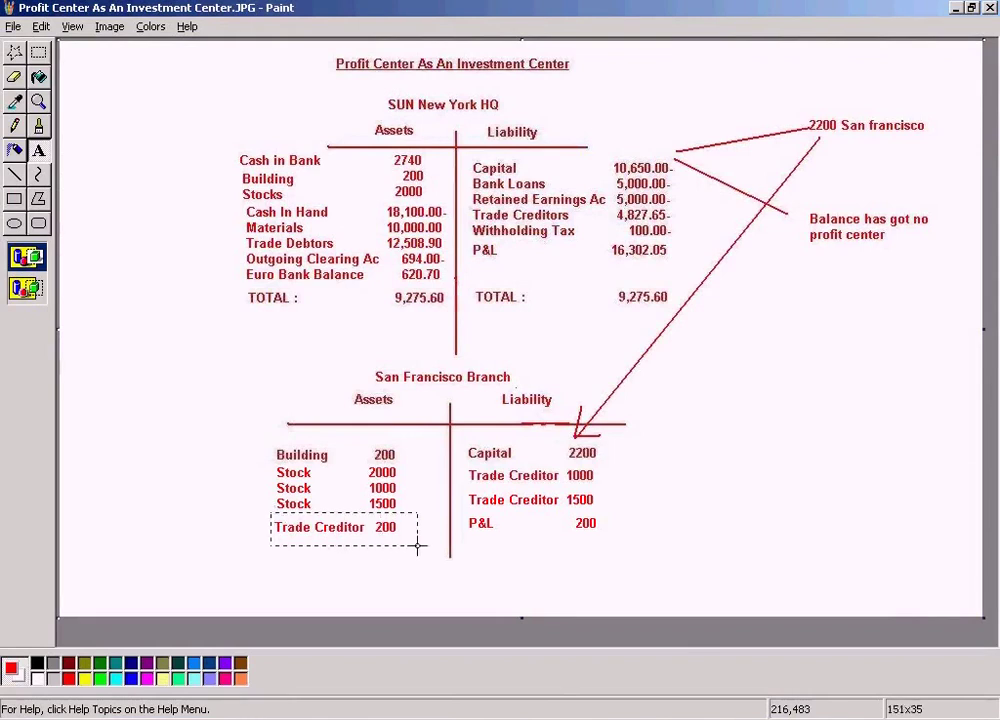
click(100, 218)
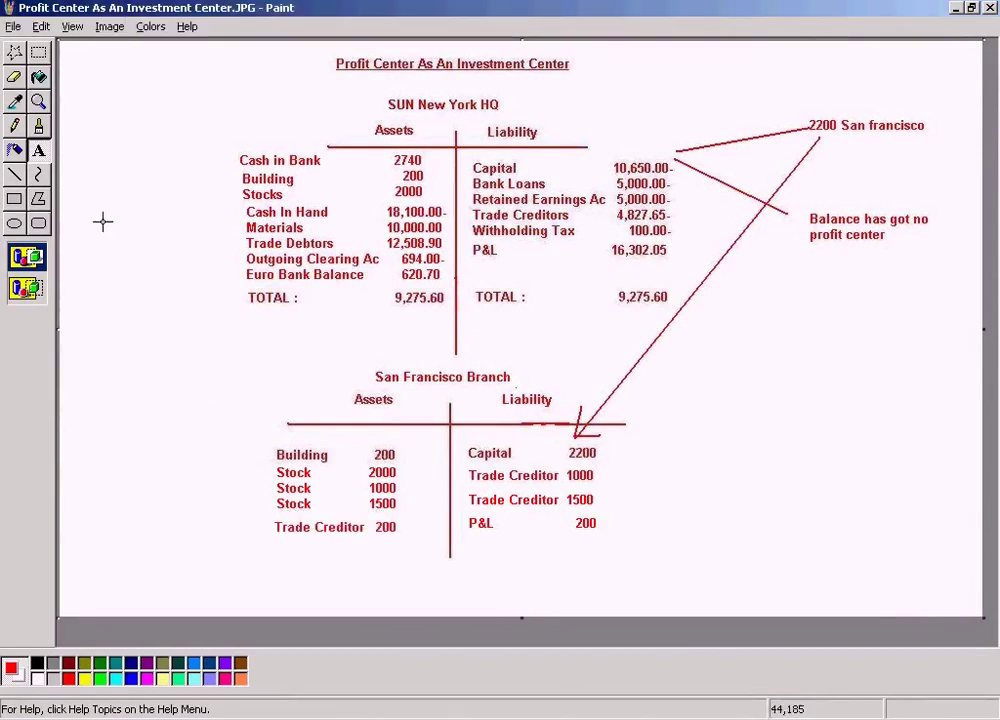
click(38, 52)
drag(263, 517, 440, 548)
key(alt+Tab)
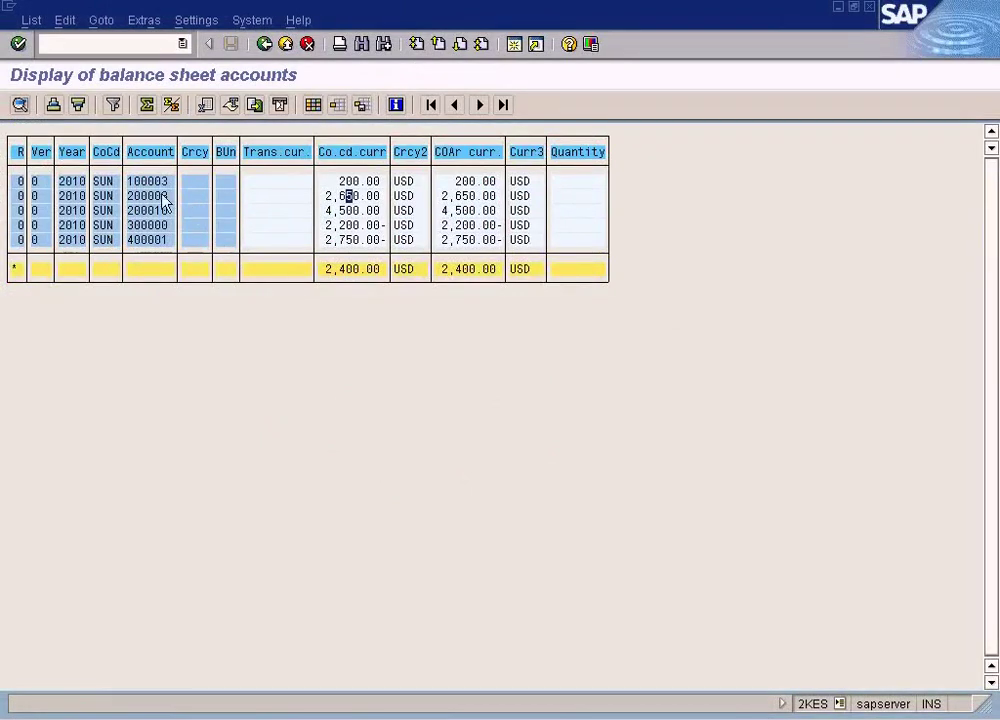
key(alt+Tab)
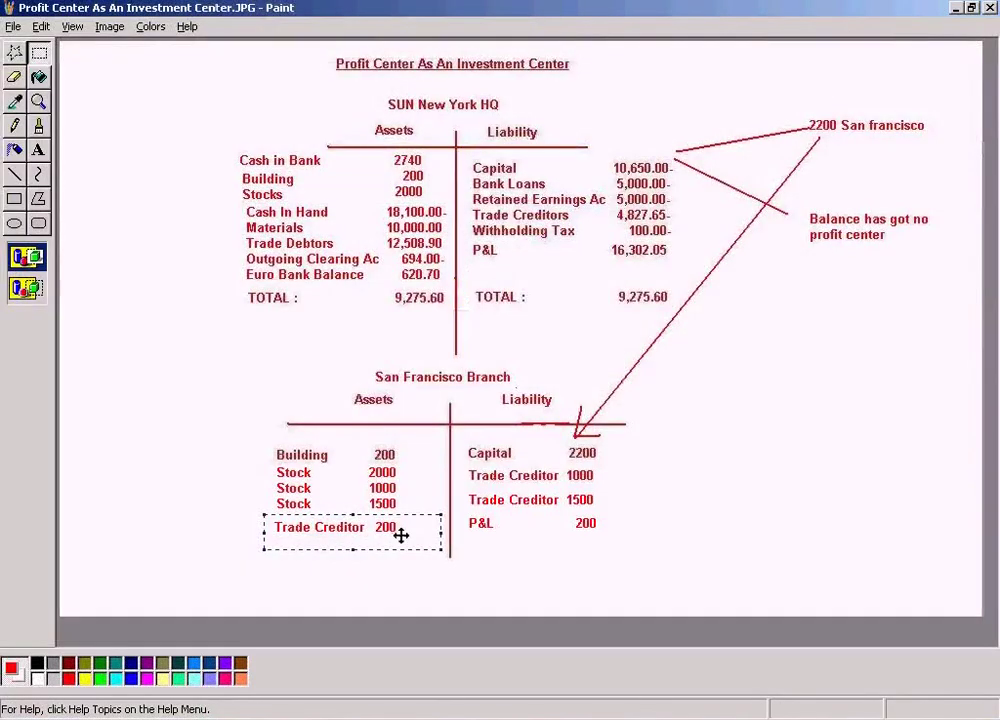
key(alt+Tab)
key(alt+Tab)
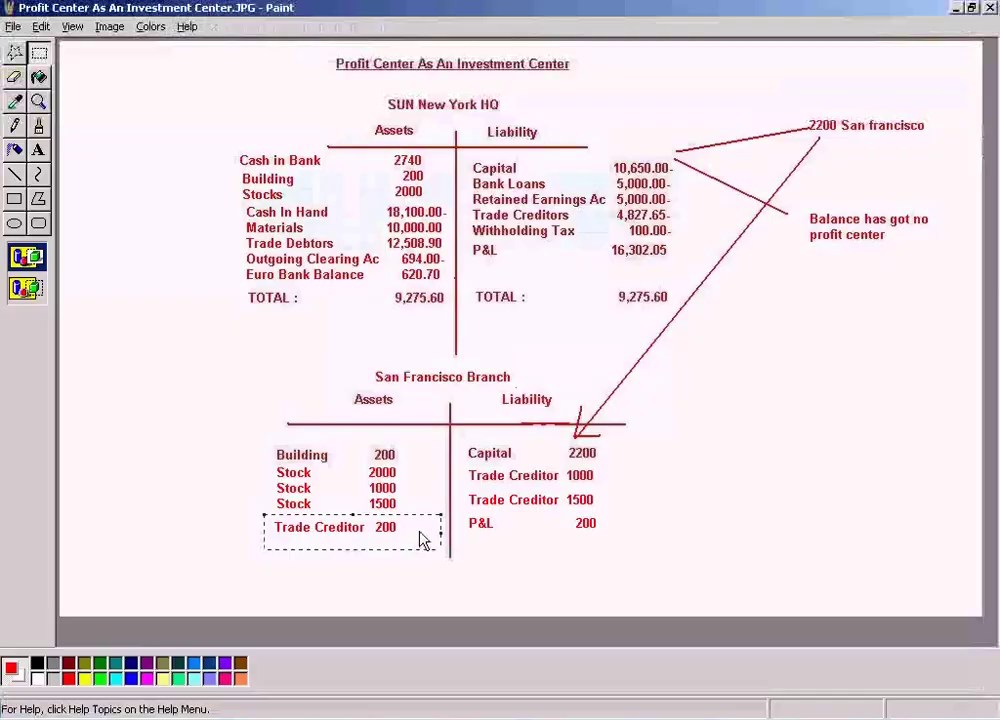
click(365, 580)
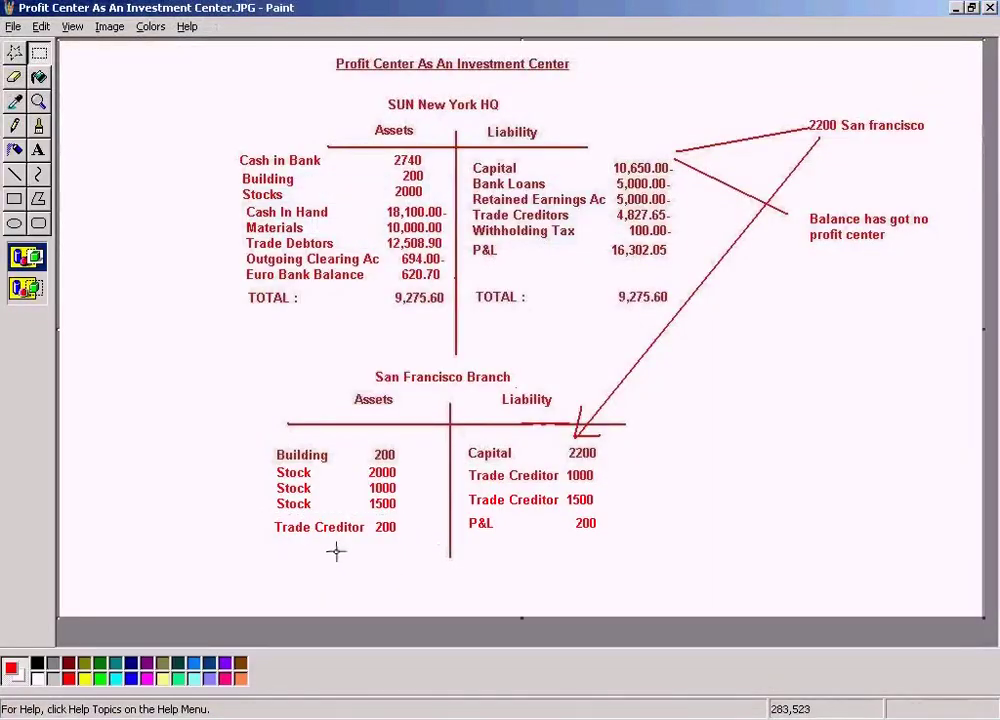
Write 'Trade Debtors 200' over the Trade Creditor line, then return to SAP
click(38, 150)
drag(272, 519, 416, 539)
text(Trade Debo)
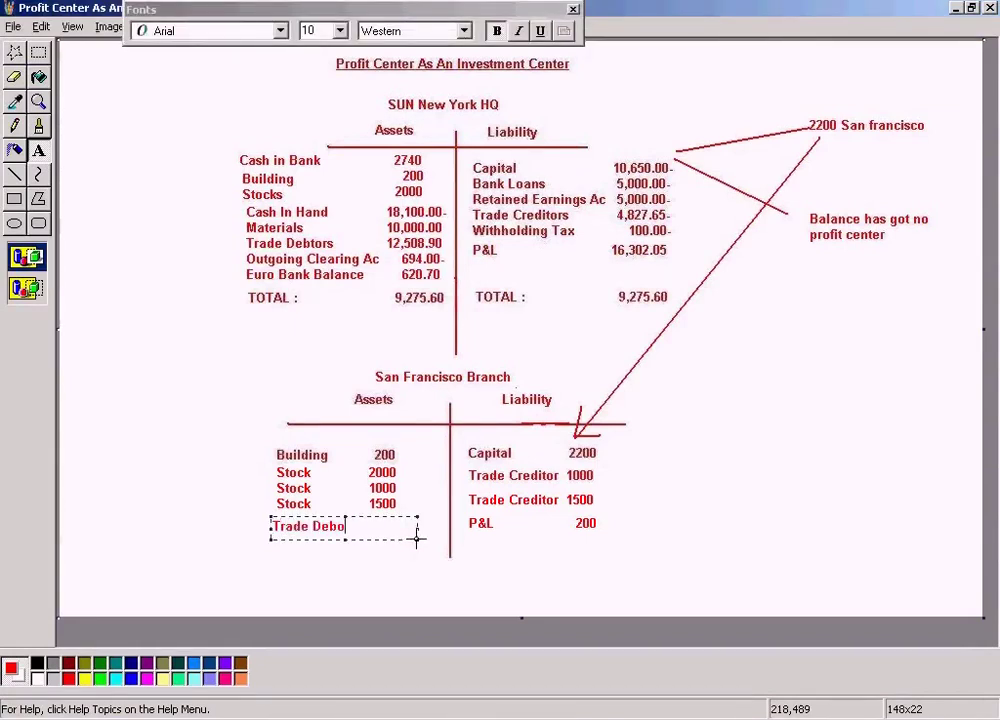
key(BackSpace)
text(tors     200)
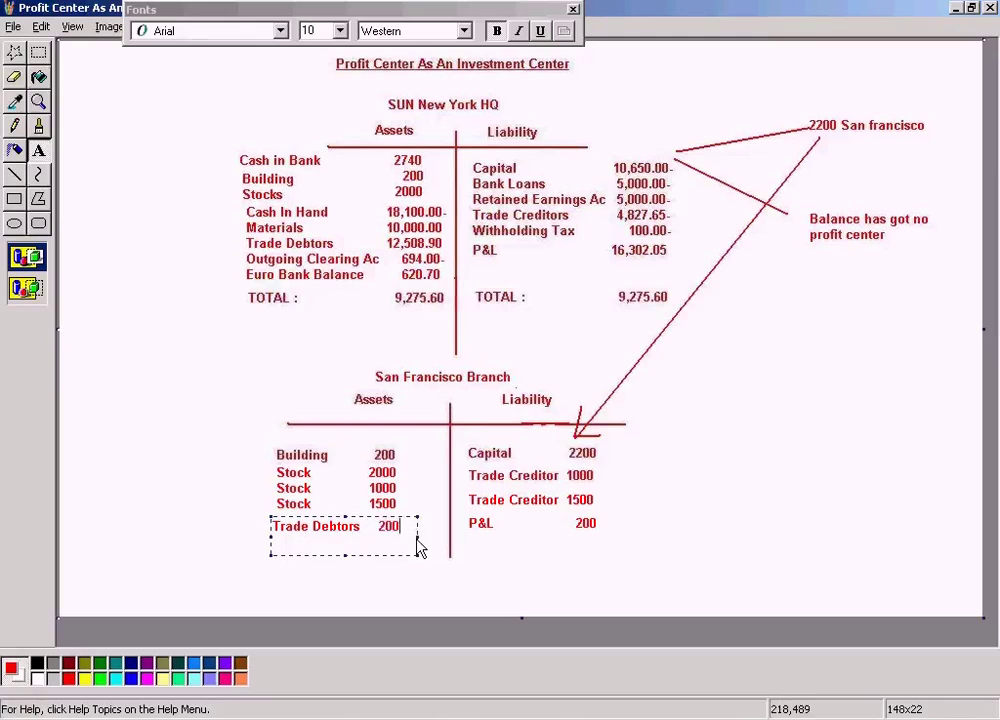
key(BackSpace)
click(708, 560)
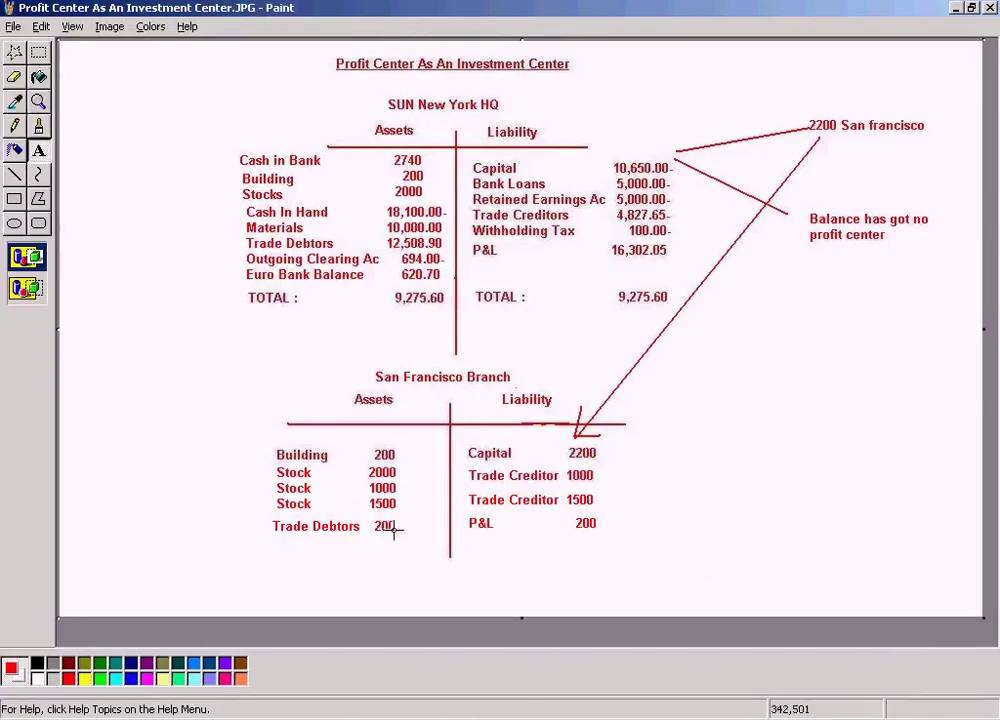
key(alt+Tab)
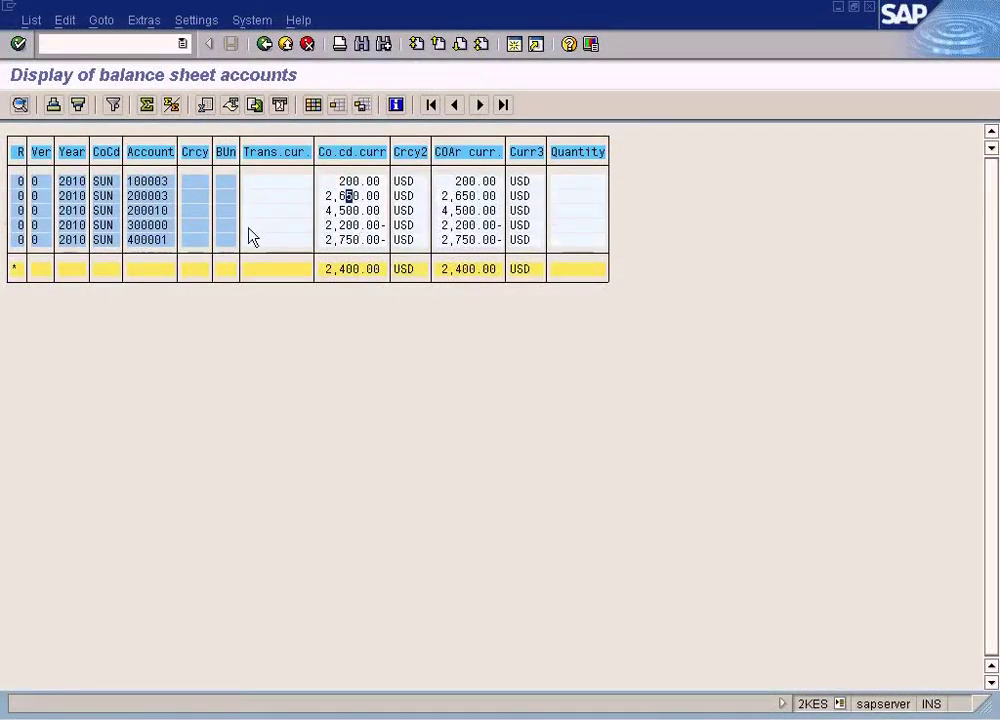
Confirm account 200003 is Trade Debtors at 2,650.00 USD in the detail view, then go back
click(165, 199)
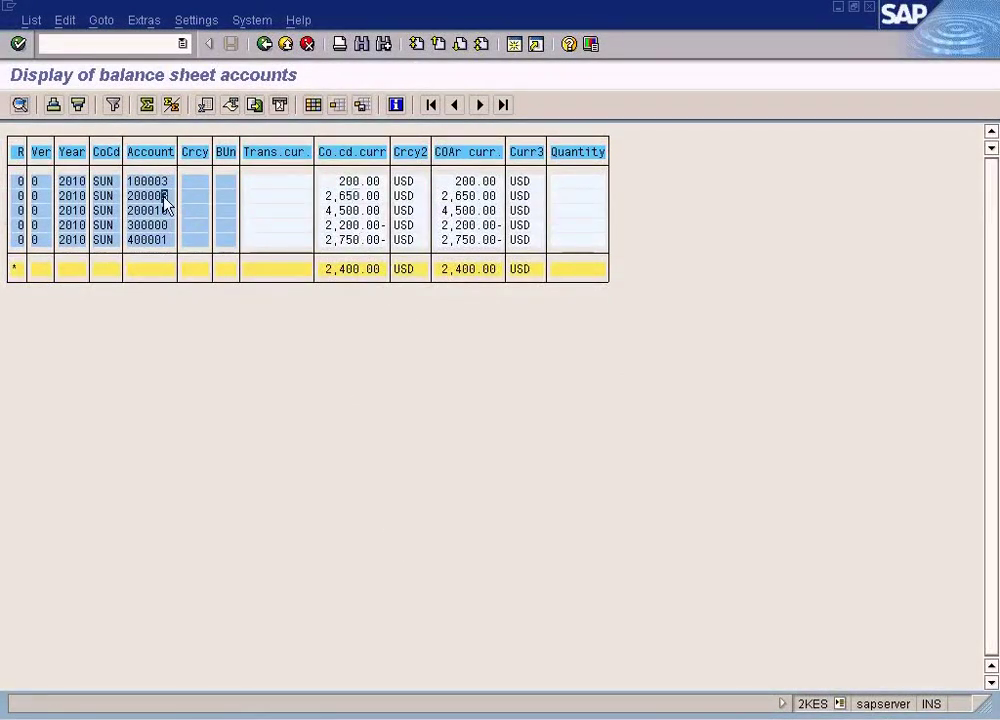
click(348, 198)
click(20, 105)
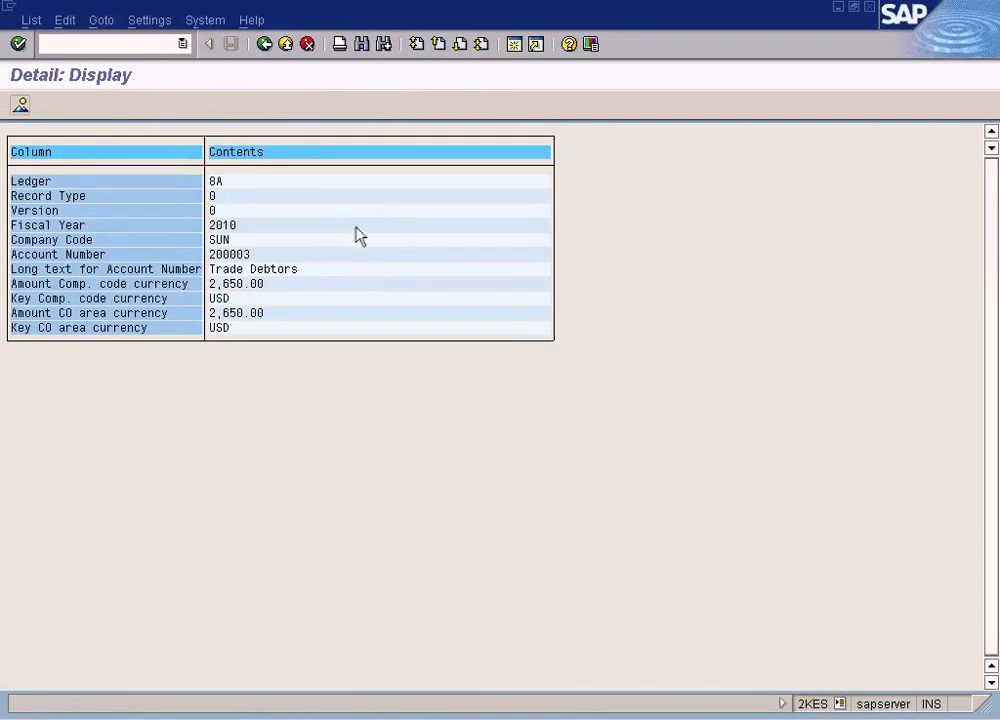
click(262, 53)
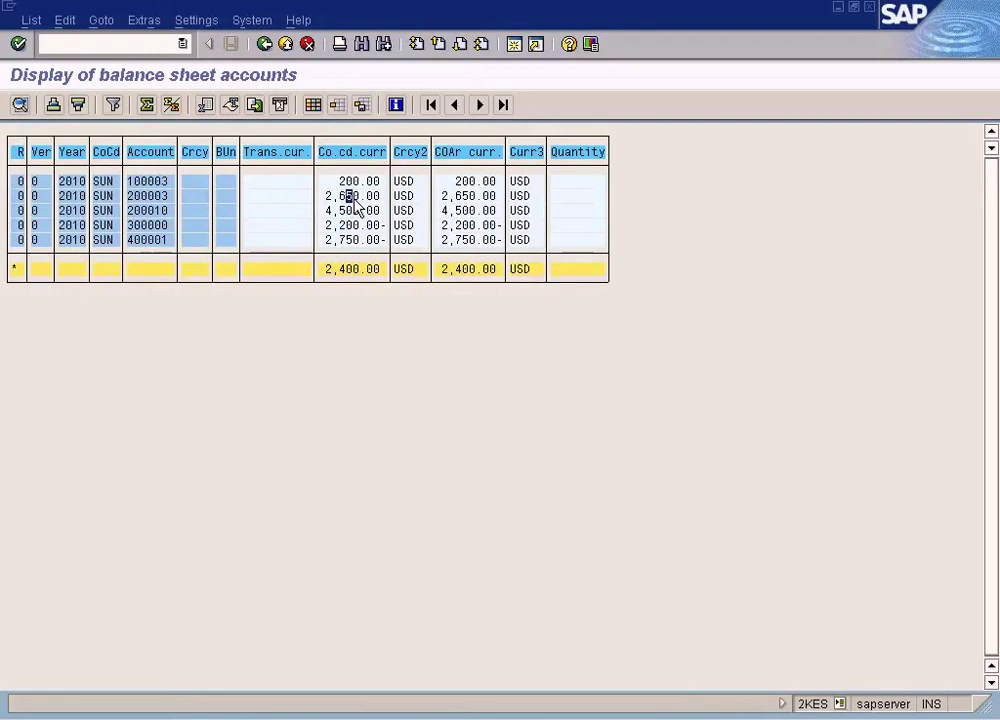
Execute the Ledger 8A carryforward to 2010 with Test Run unchecked; bring up Actual Line Items
click(264, 46)
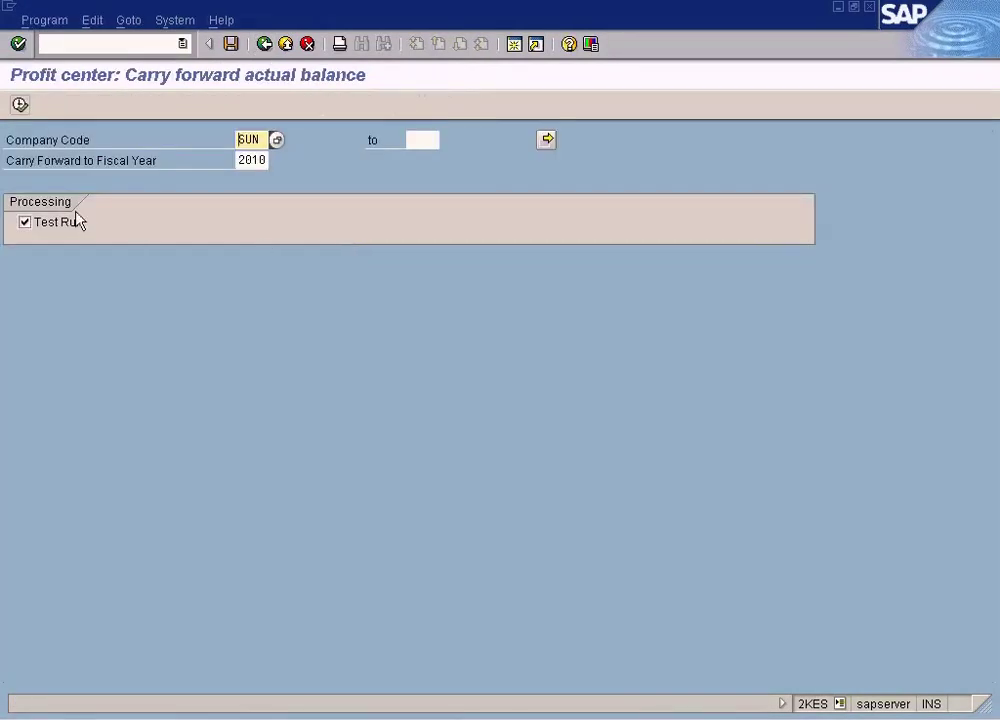
click(64, 222)
click(20, 105)
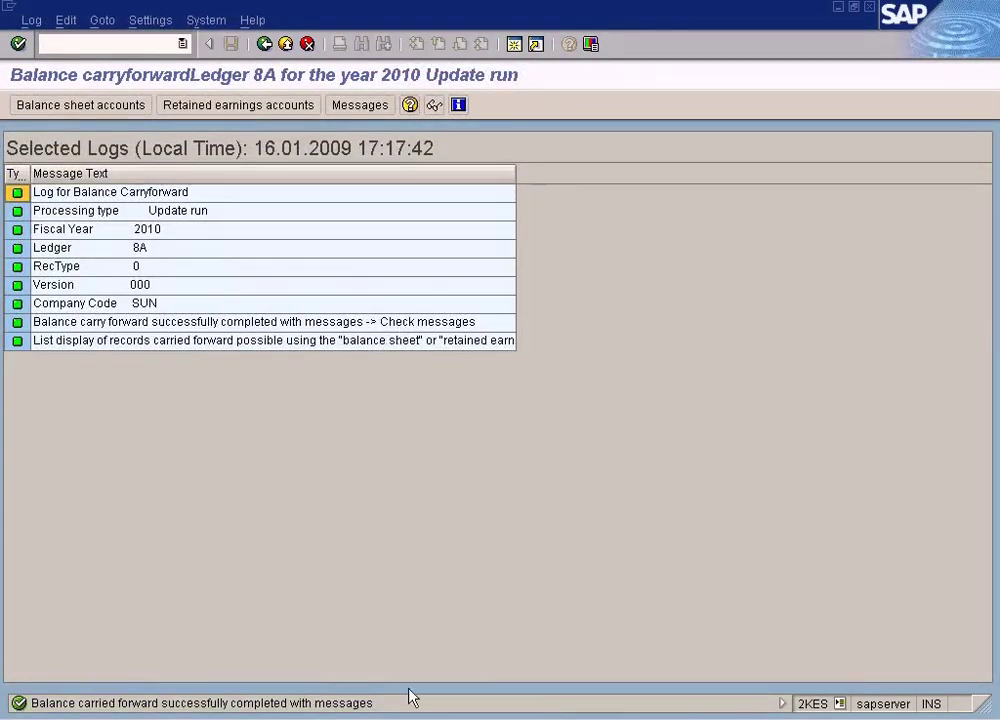
click(325, 718)
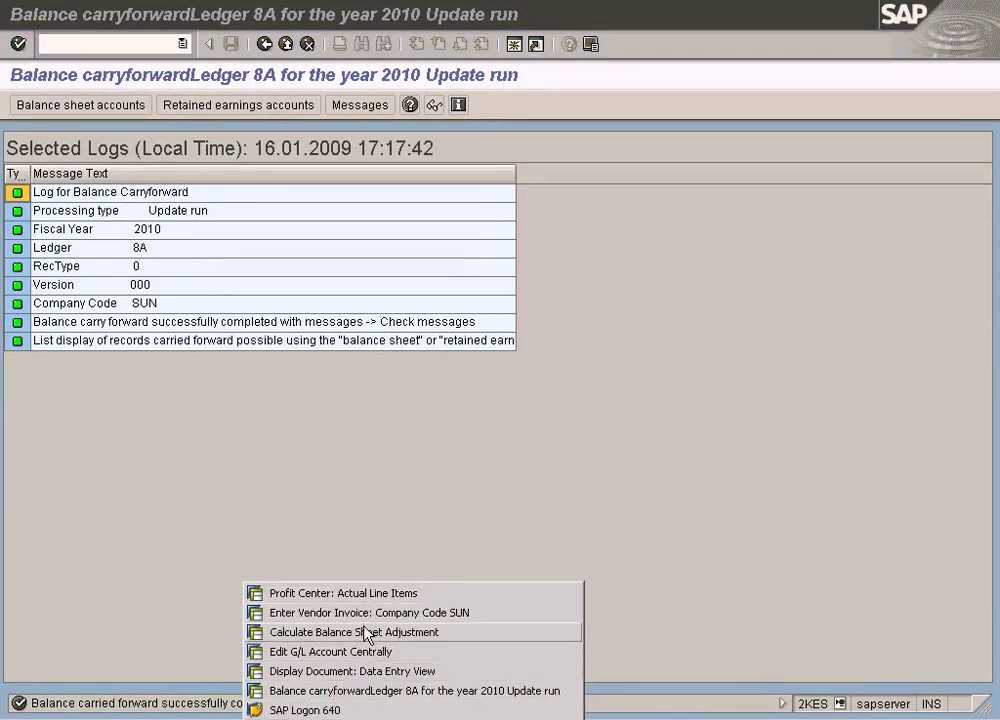
click(340, 593)
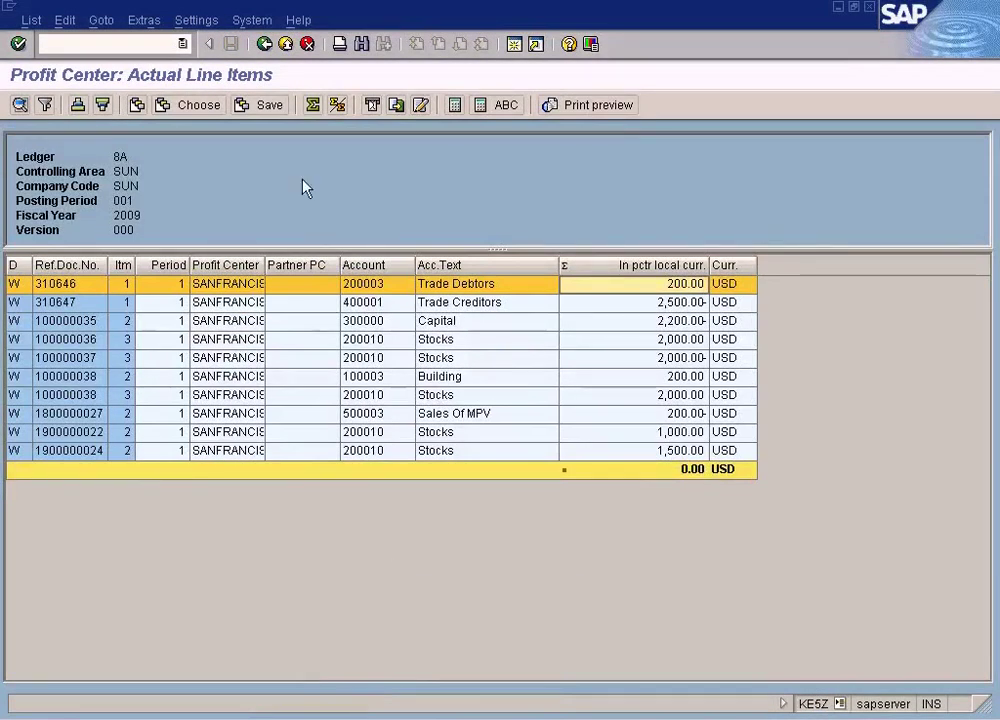
Run the actual line item report for fiscal year 2010, period 9, finding no data
click(264, 43)
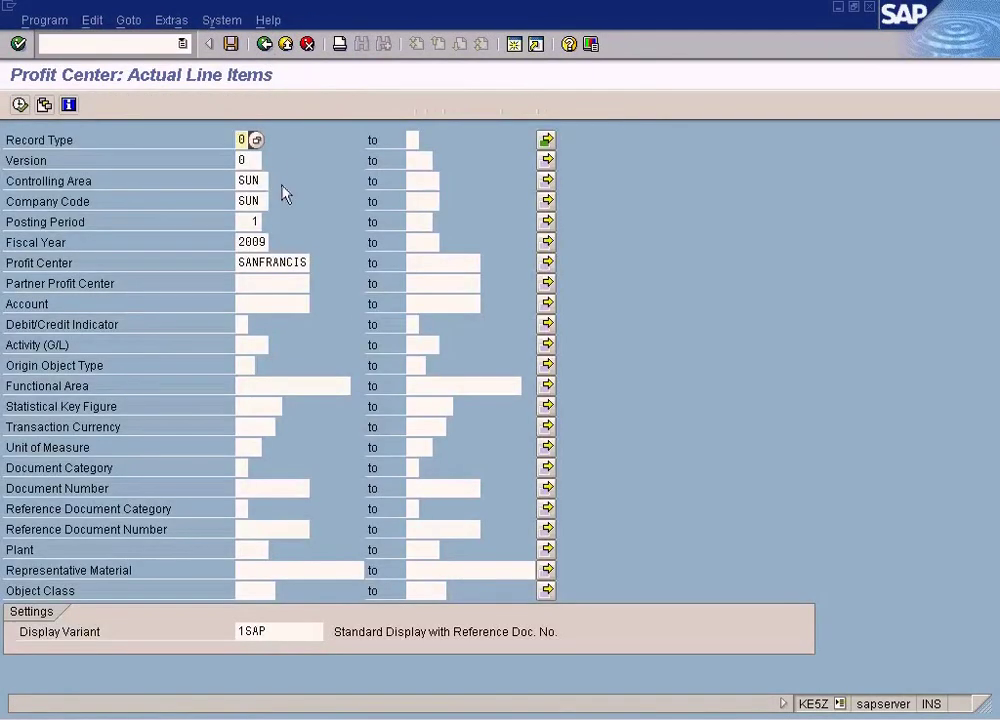
double_click(250, 242)
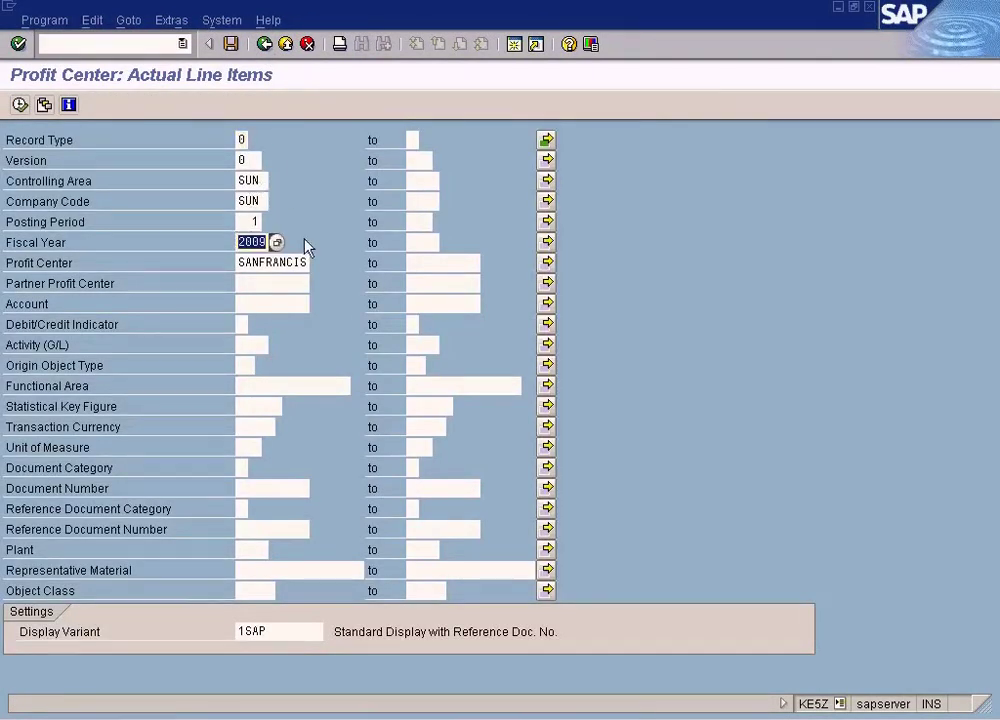
text(2010)
click(20, 104)
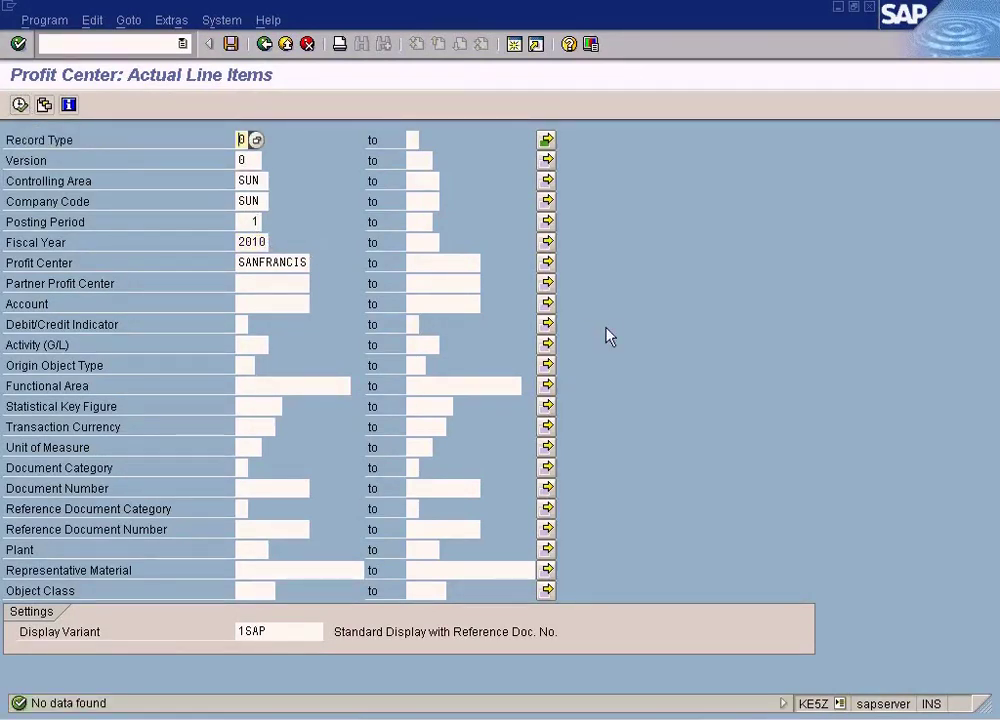
click(251, 221)
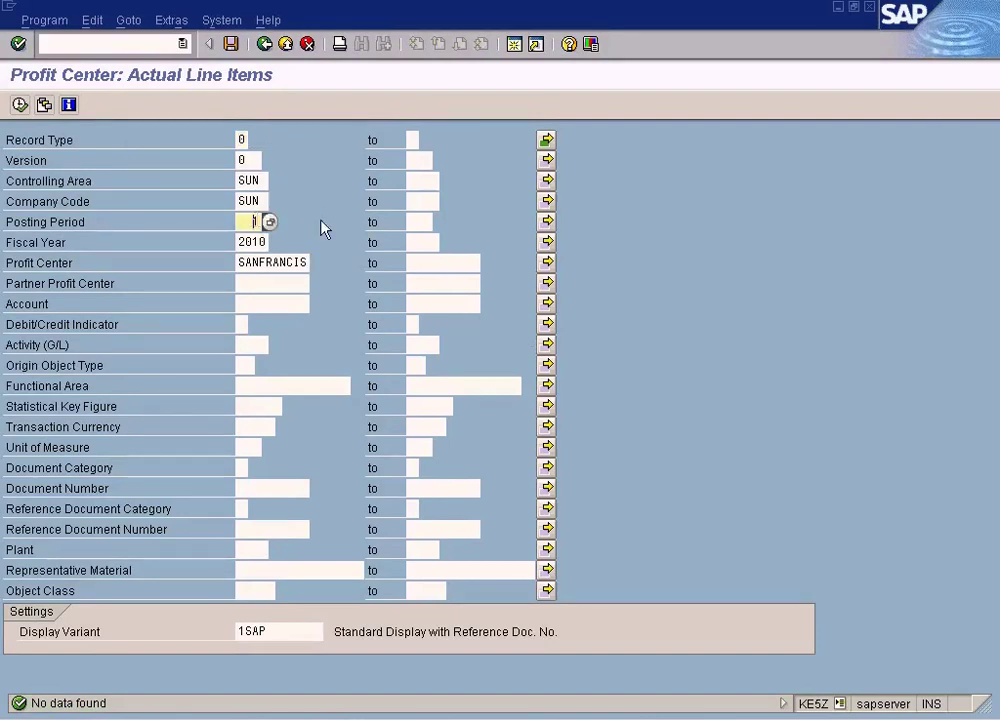
text(9)
click(20, 104)
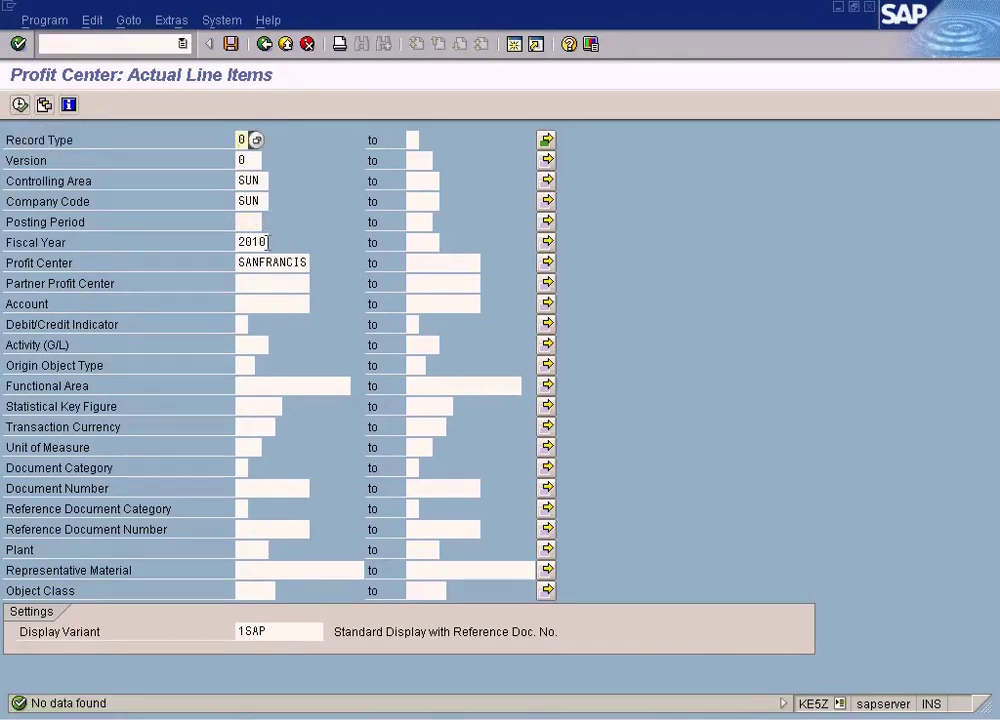
Restore fiscal year 2009 and period 1 and redisplay the line items
double_click(240, 242)
text(2)
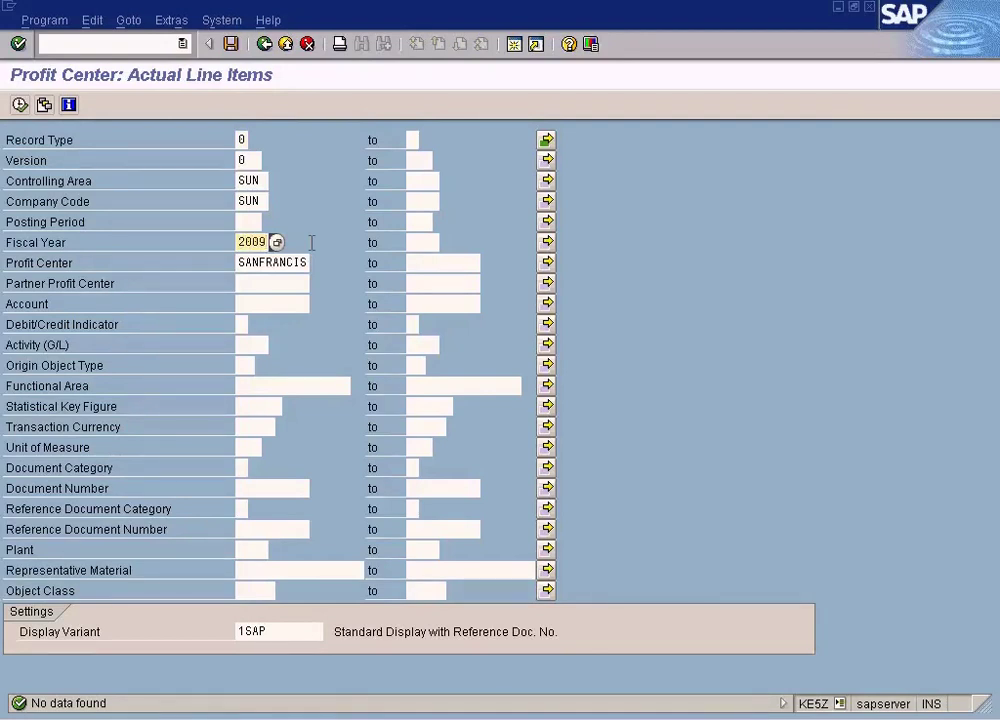
click(250, 221)
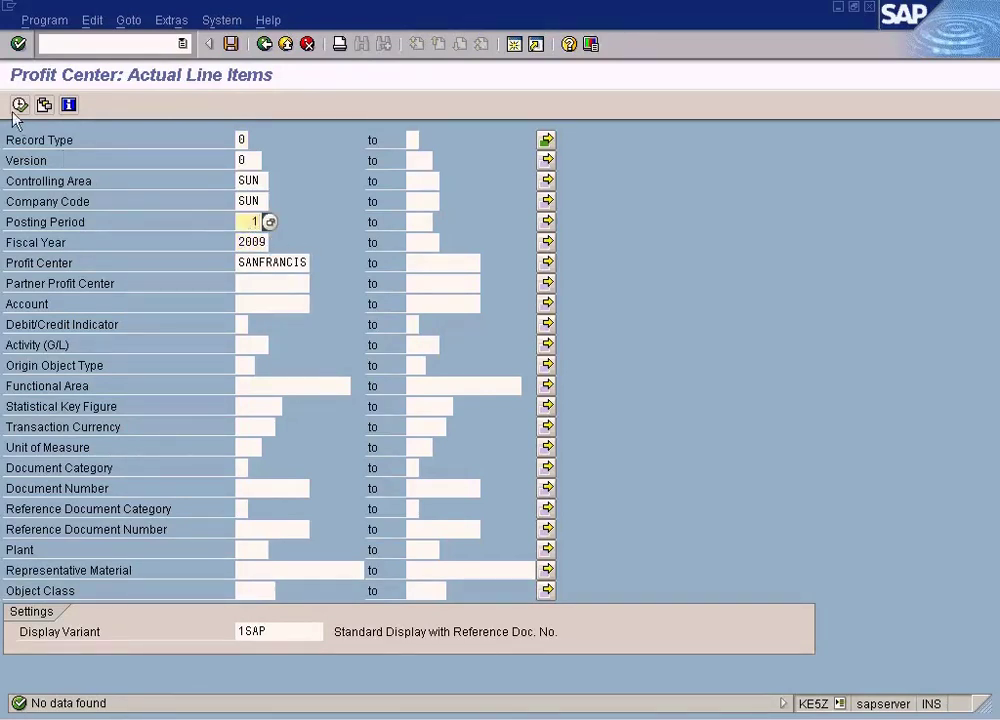
click(19, 104)
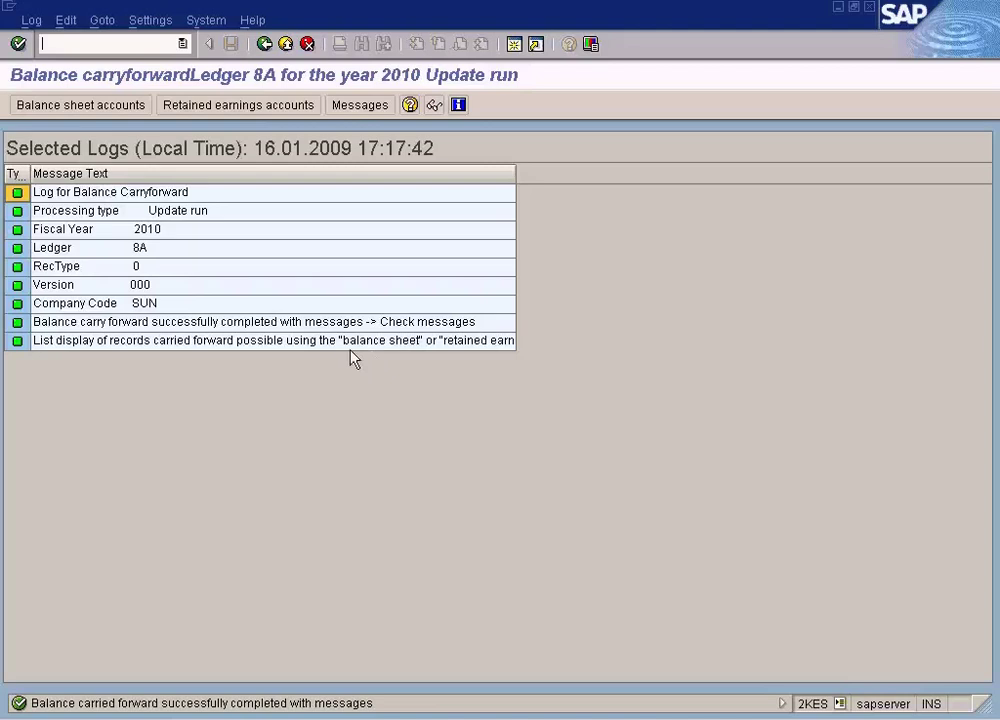
Check the 2010 retained earnings carryforward of 3,500.00- from the update run
click(219, 106)
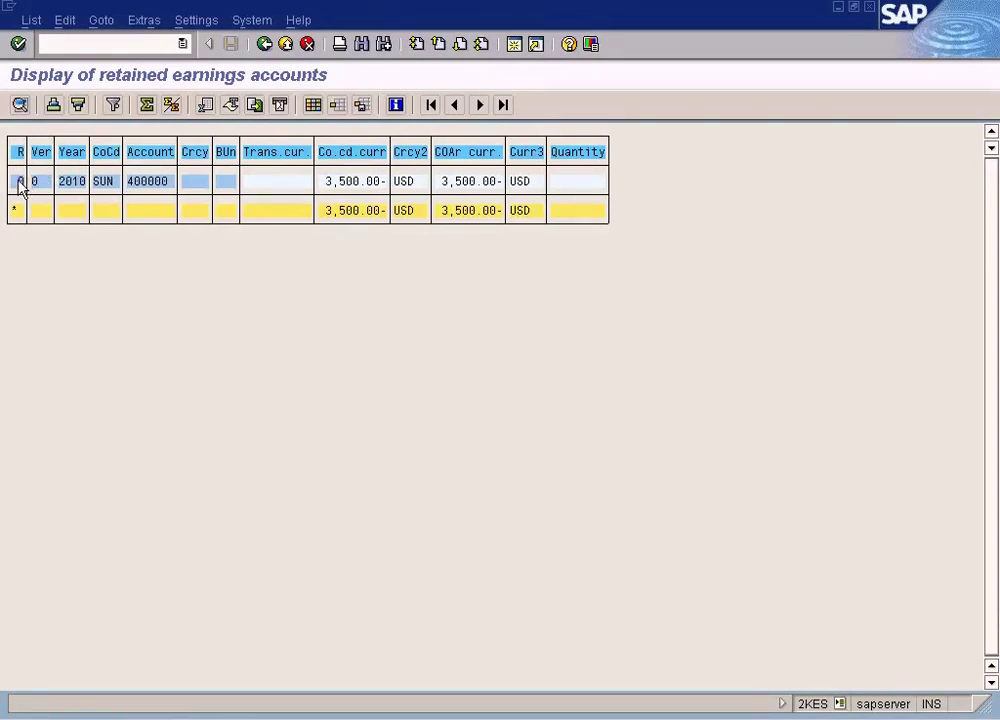
key(F1)
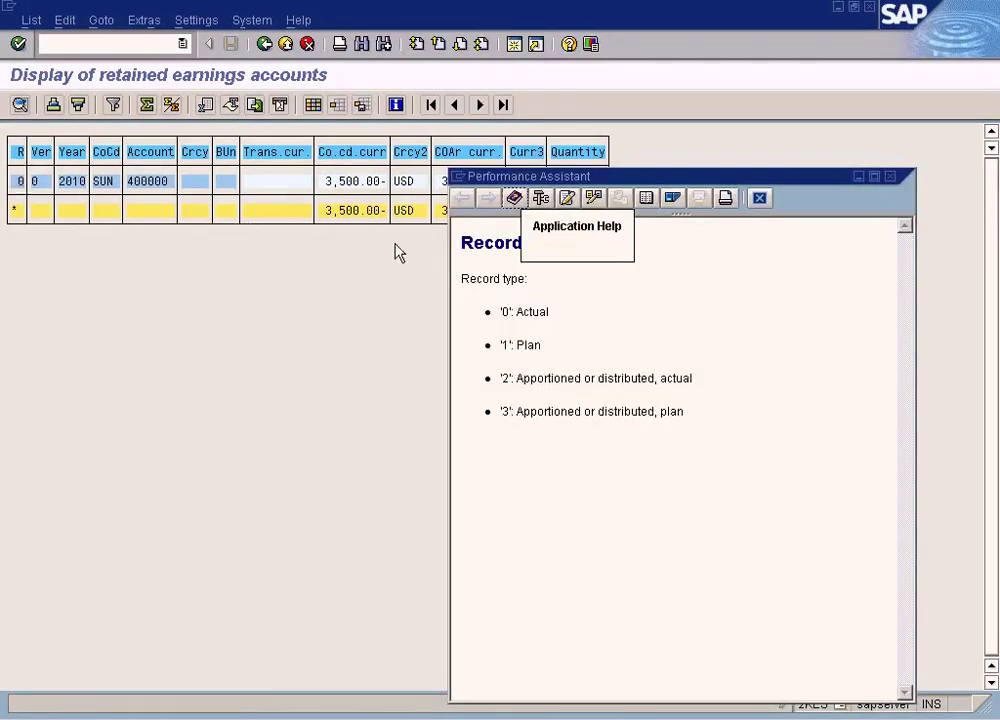
click(759, 199)
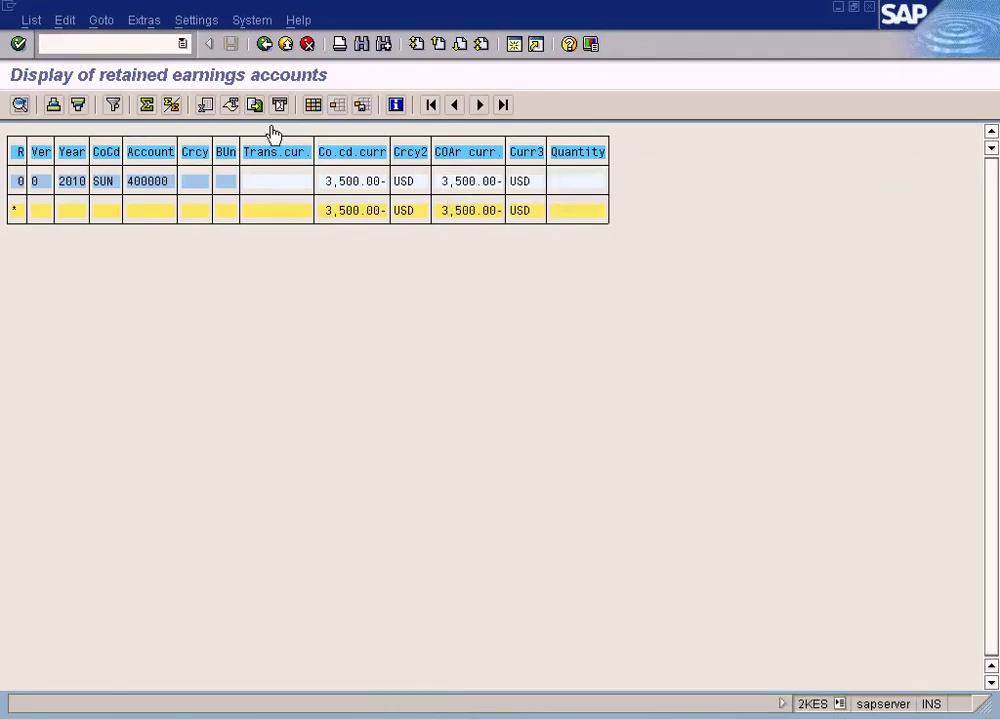
click(265, 44)
In the document display window, start the Data Browser via /n for table GLPCT
click(312, 715)
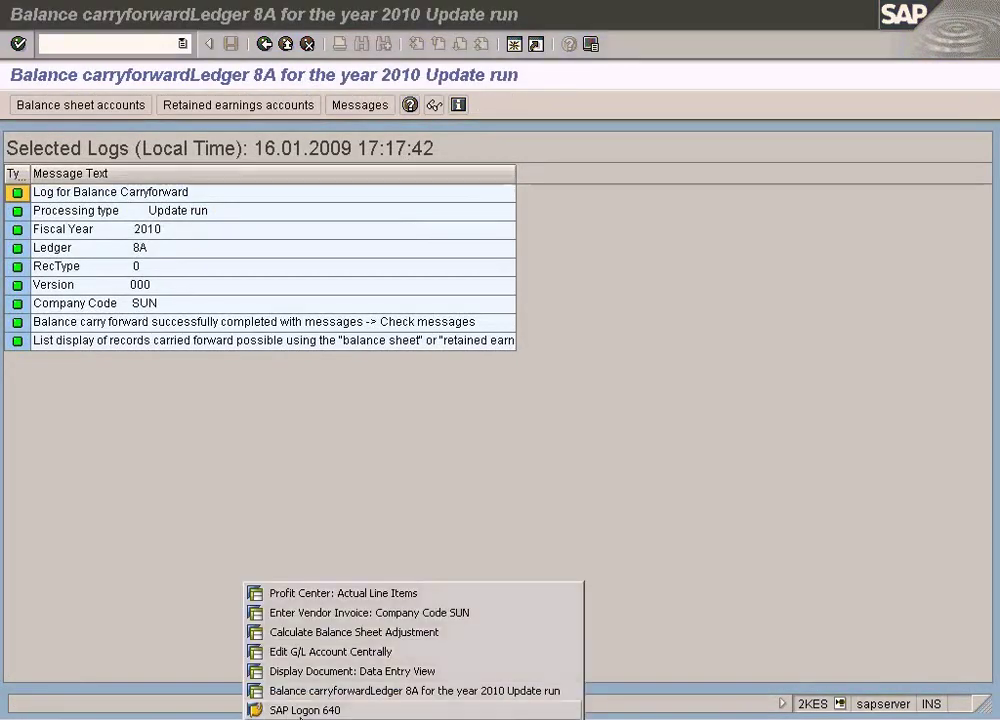
click(350, 671)
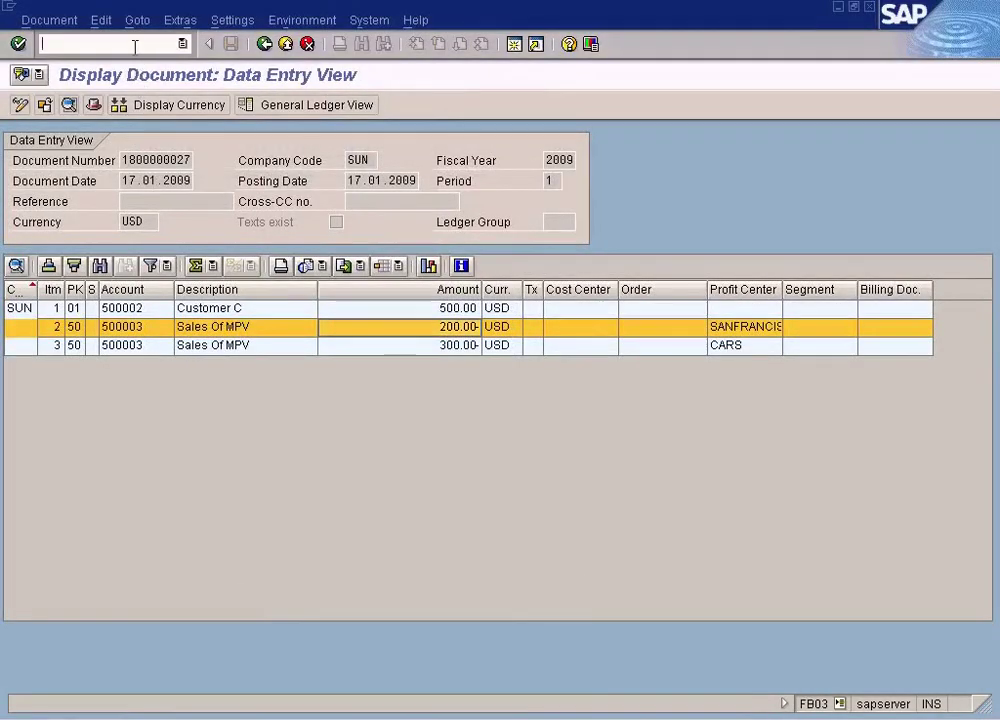
text(/nse16)
key(Return)
List the GLPCT entries restricted to controlling area SUN
click(20, 105)
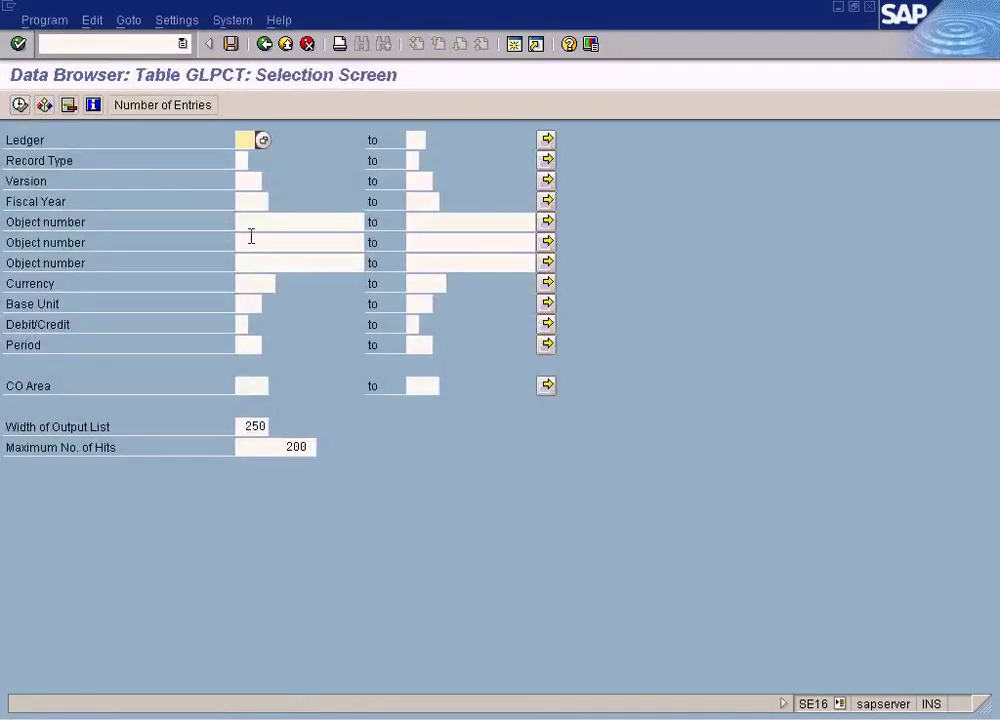
click(243, 386)
text(sun)
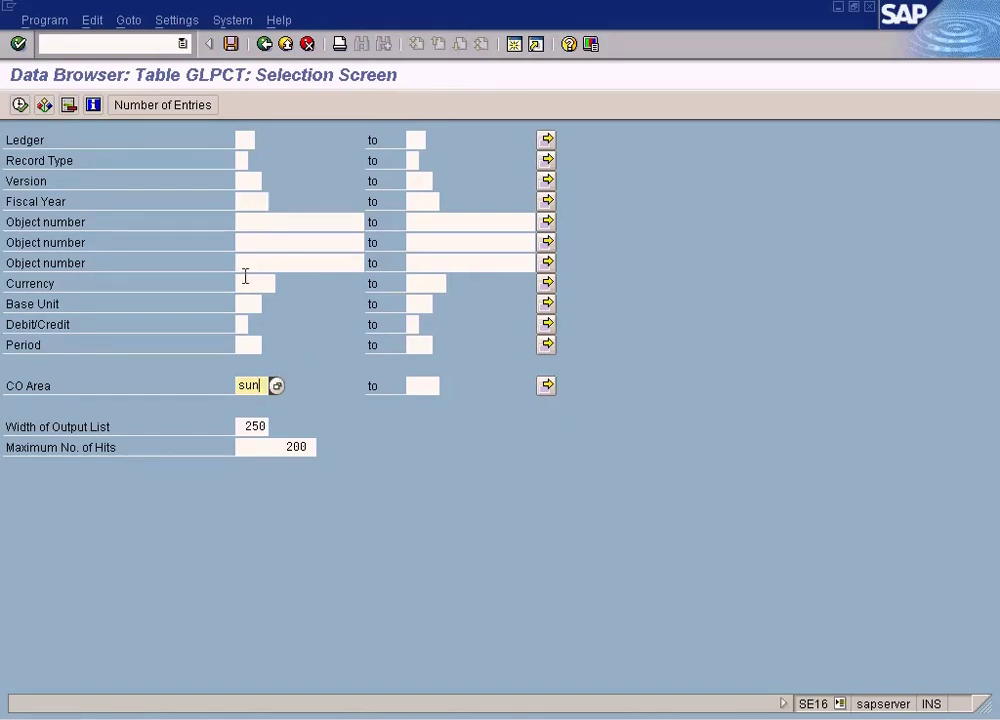
click(19, 105)
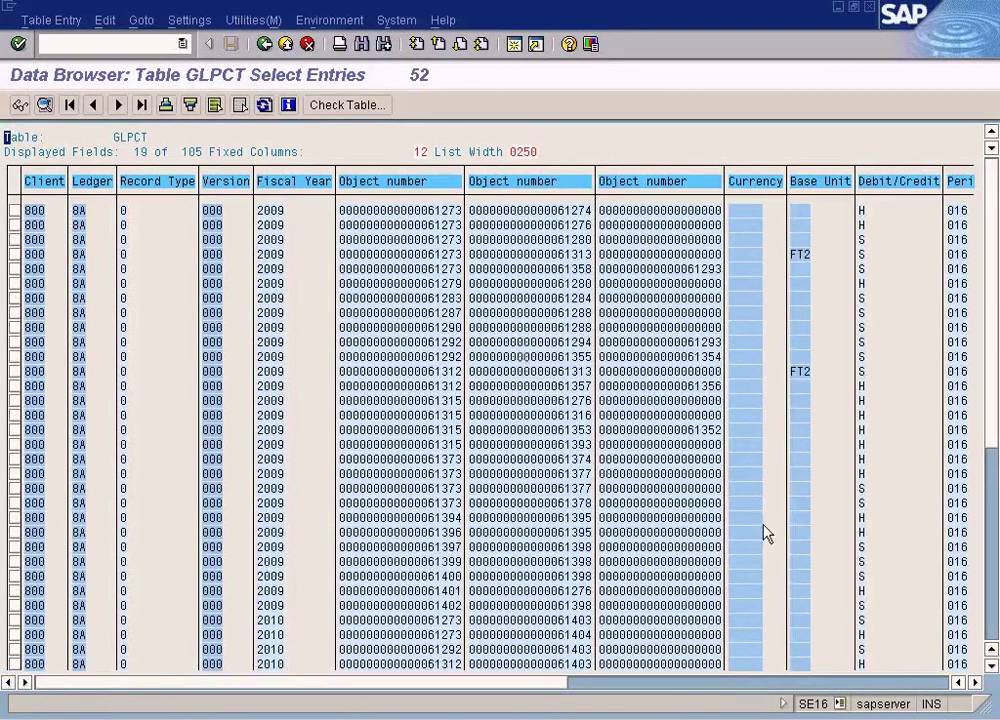
Inspect the SANFRANCIS account 400000 record's carried-forward balance, then return to the entries list
click(910, 684)
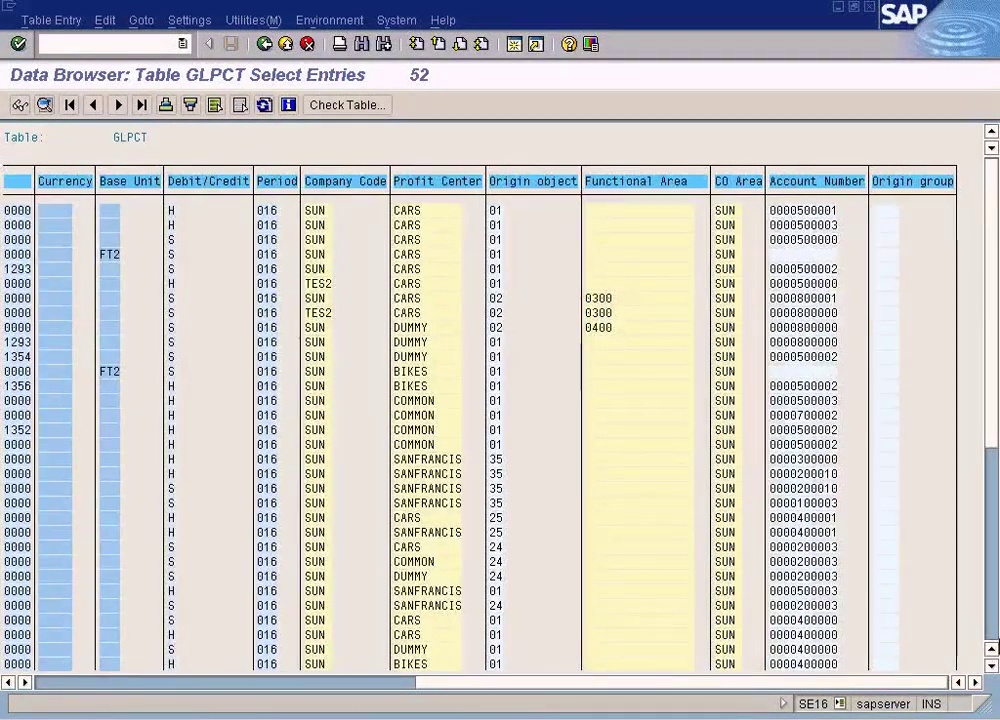
click(993, 635)
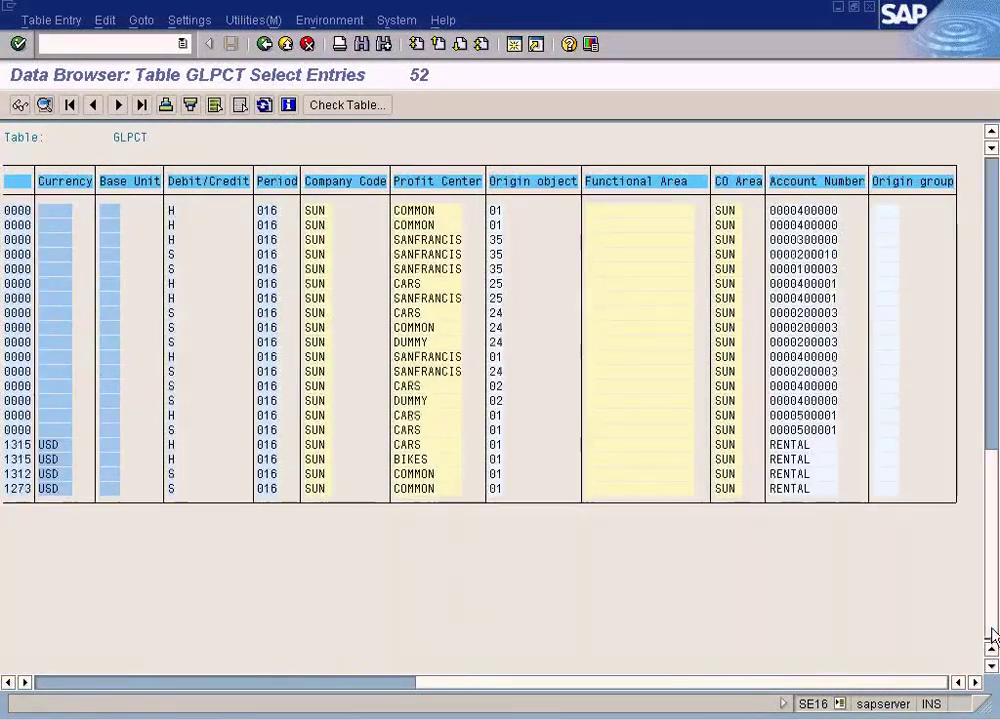
double_click(815, 358)
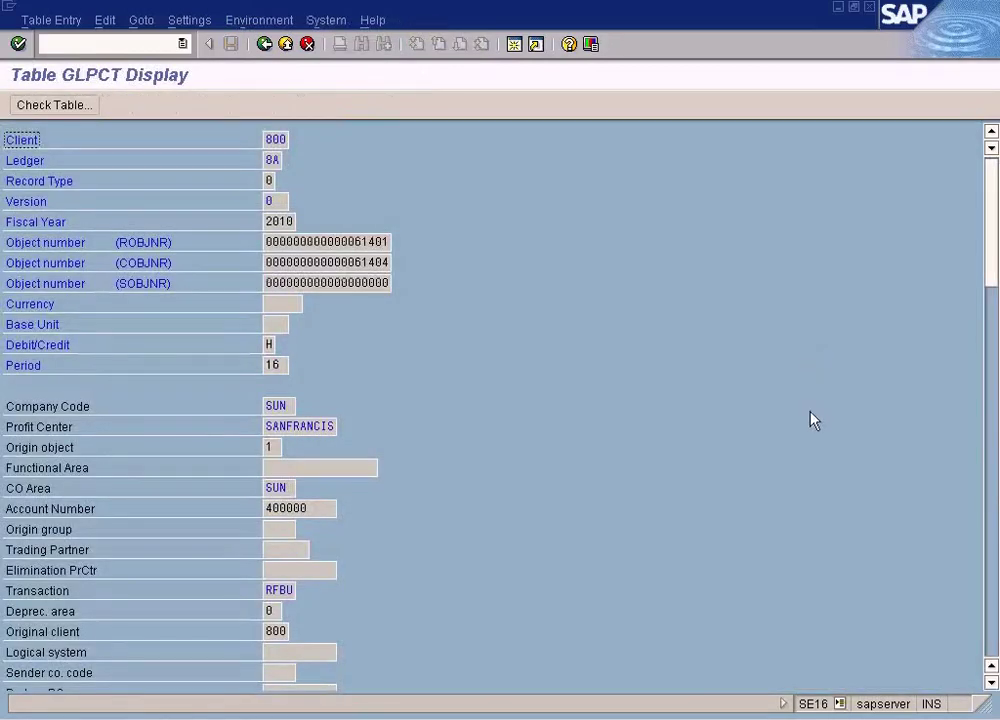
click(989, 560)
click(335, 557)
click(987, 215)
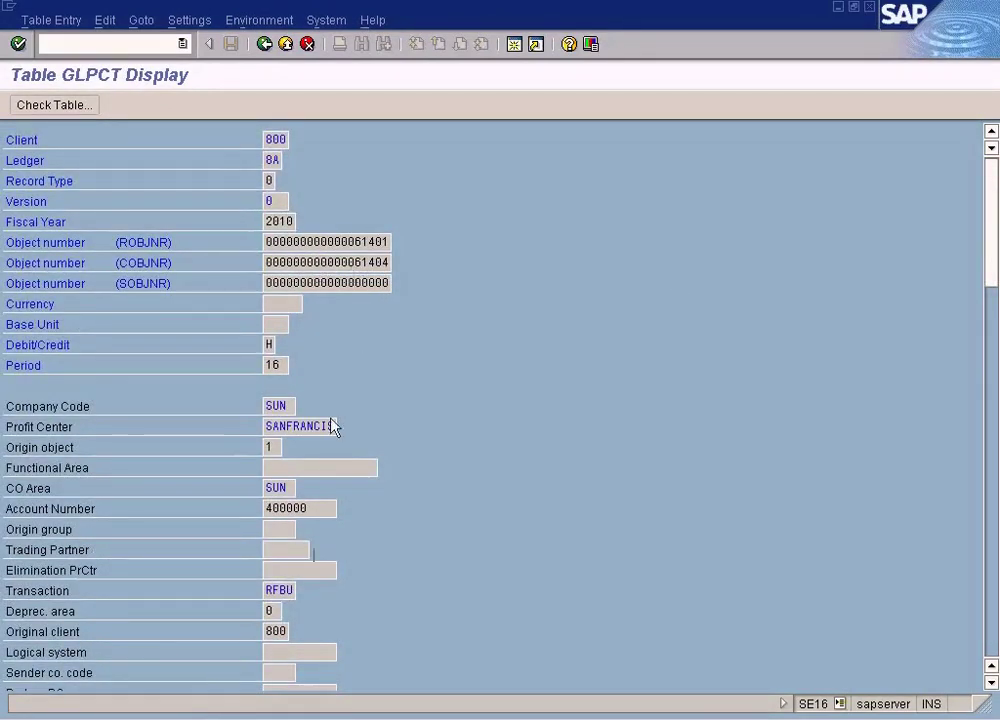
double_click(315, 516)
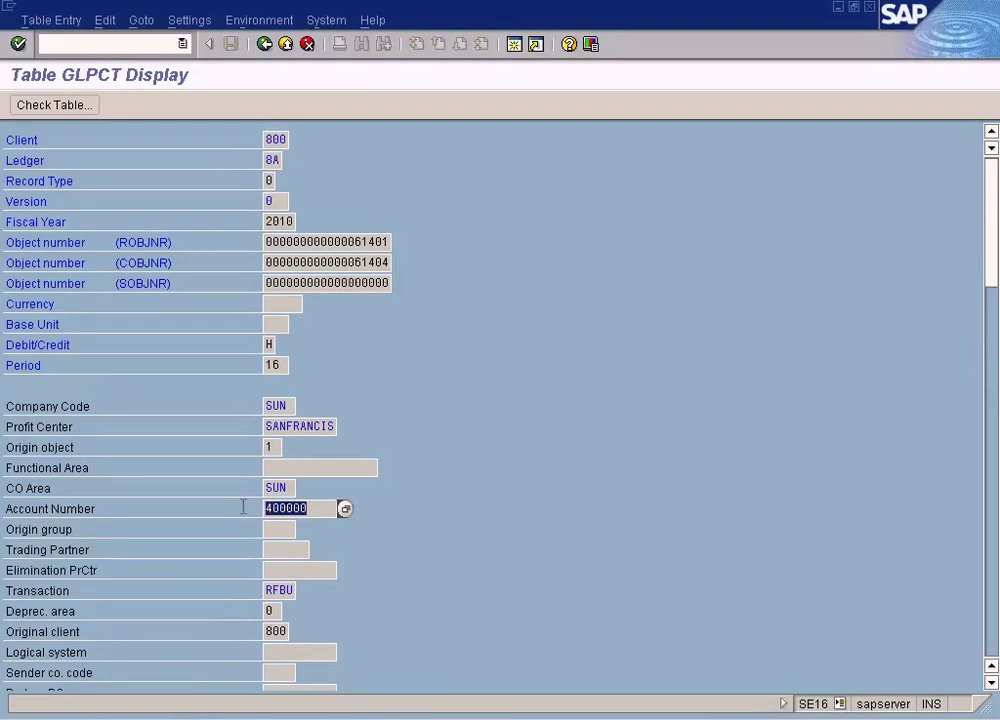
click(265, 44)
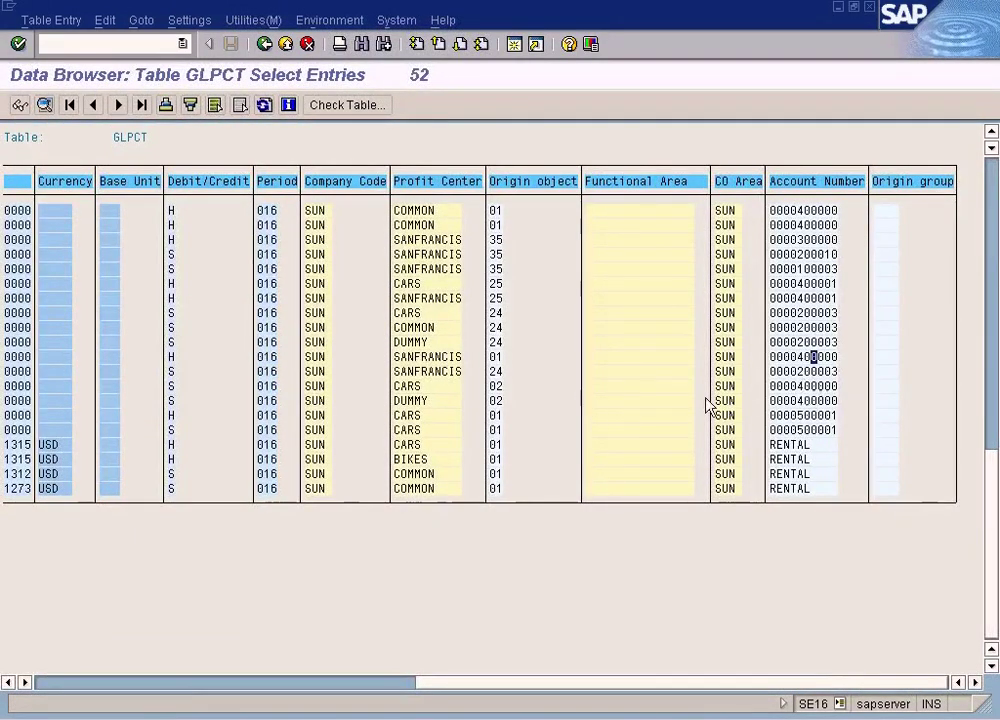
click(823, 387)
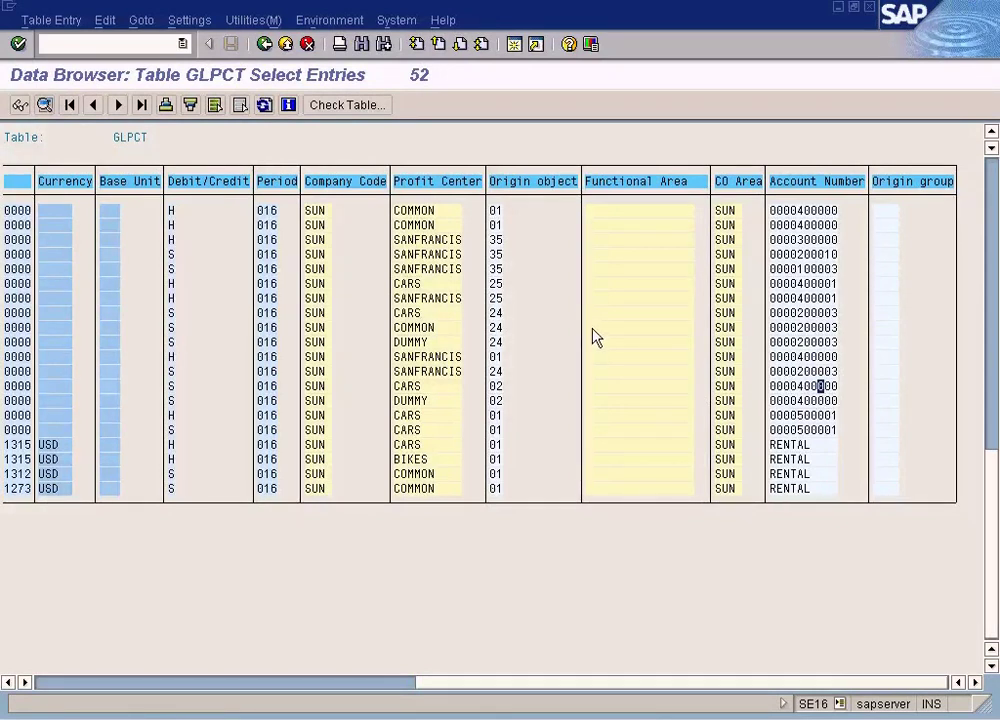
click(252, 20)
Uncheck the Ledger, Record Type, Version, Fiscal Year and object number columns and apply
mouse_move(190, 22)
mouse_move(218, 45)
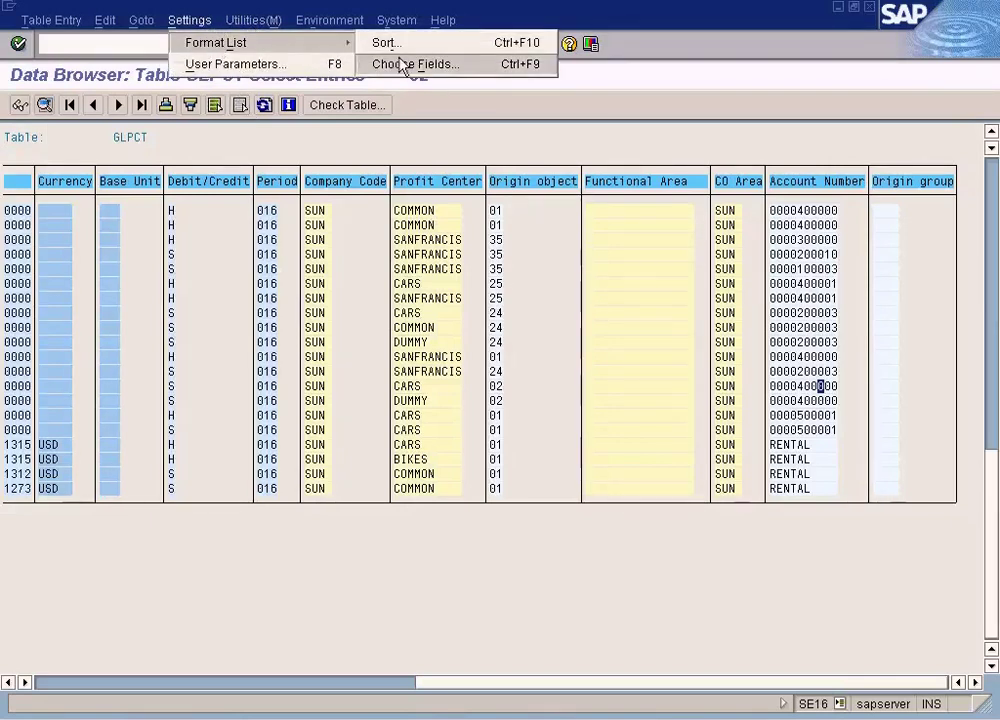
click(404, 65)
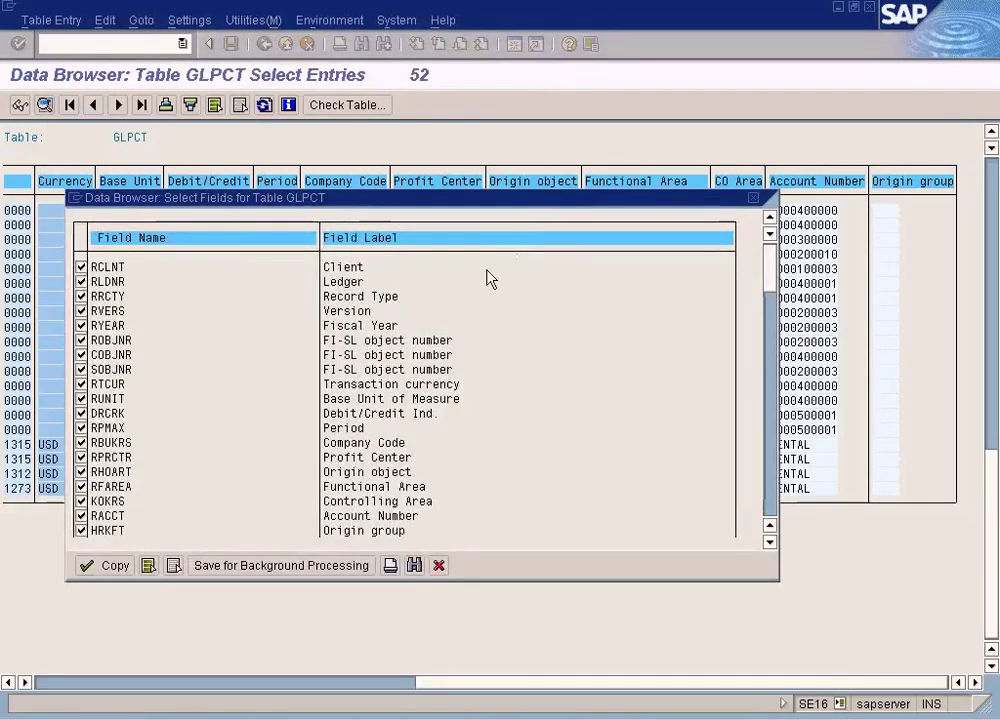
click(81, 282)
click(81, 297)
click(81, 311)
click(81, 326)
click(81, 340)
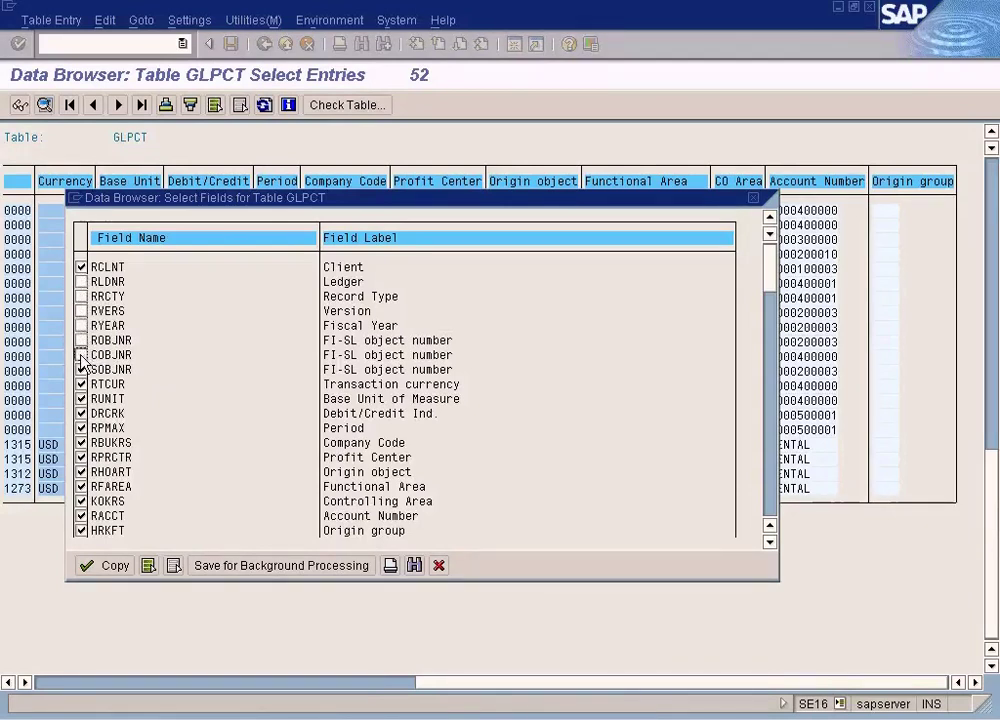
click(116, 566)
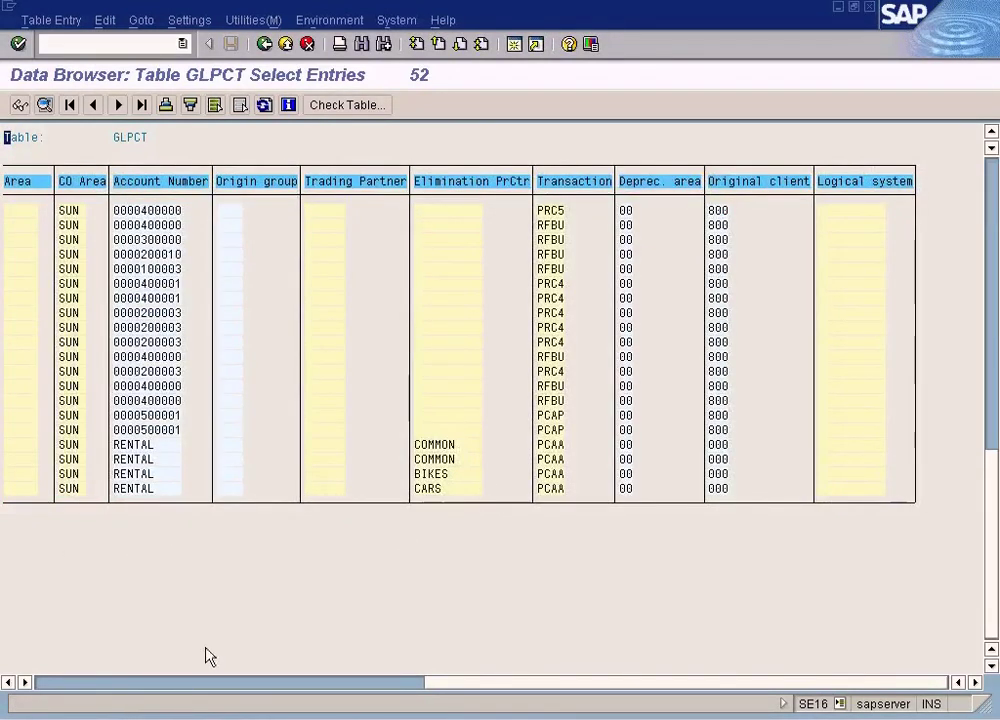
click(253, 20)
Deselect all list fields and tick Account Number (RACCT)
mouse_move(196, 38)
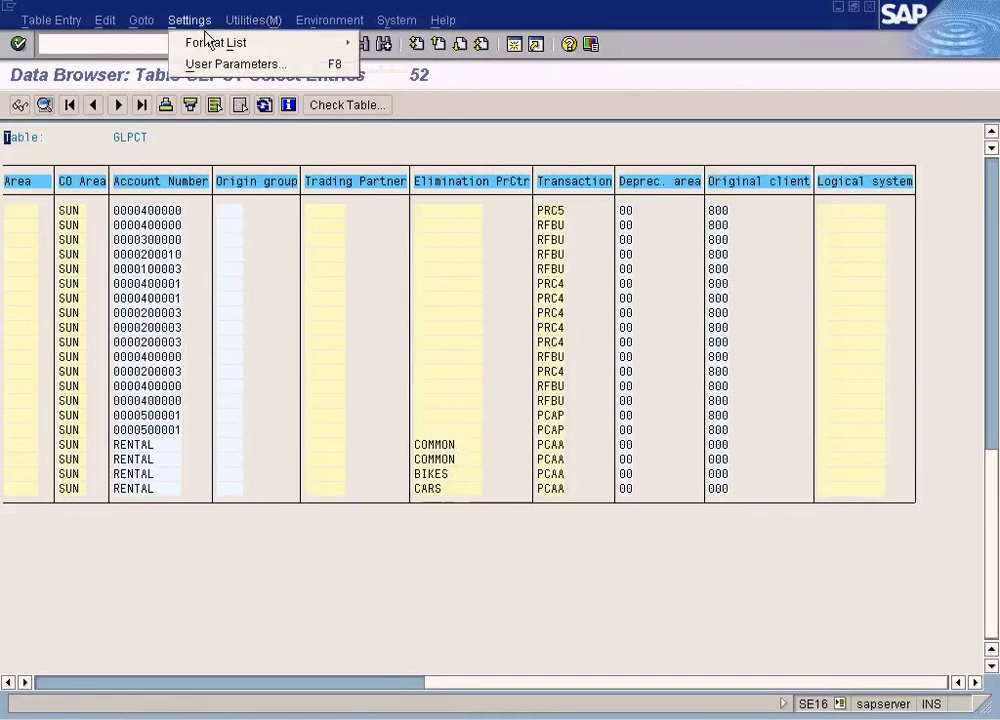
mouse_move(352, 44)
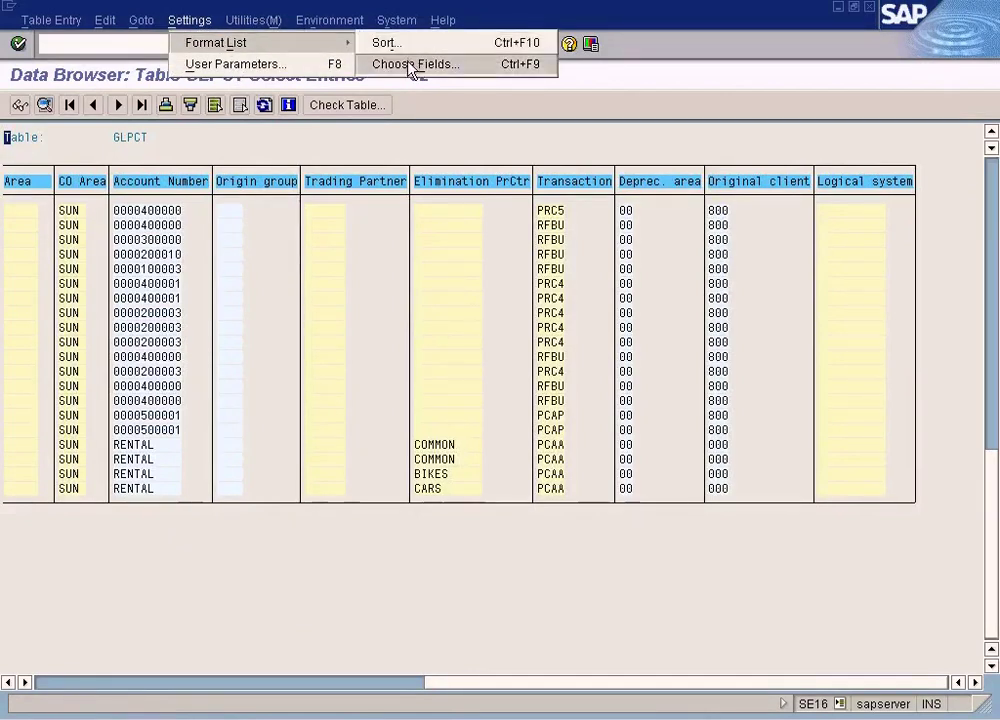
click(390, 64)
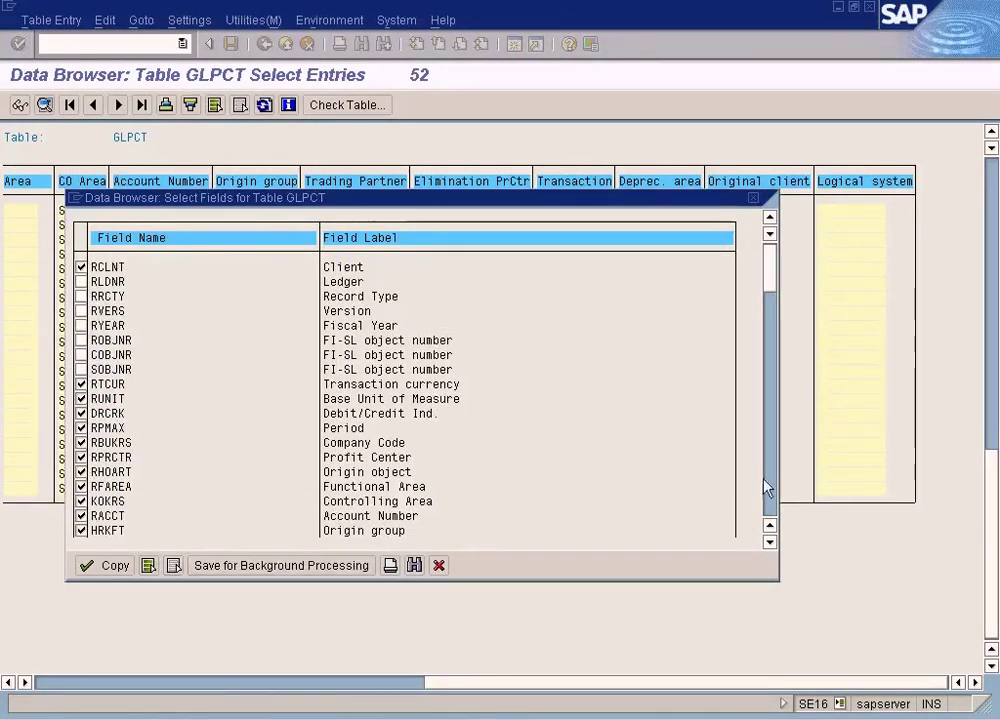
click(173, 565)
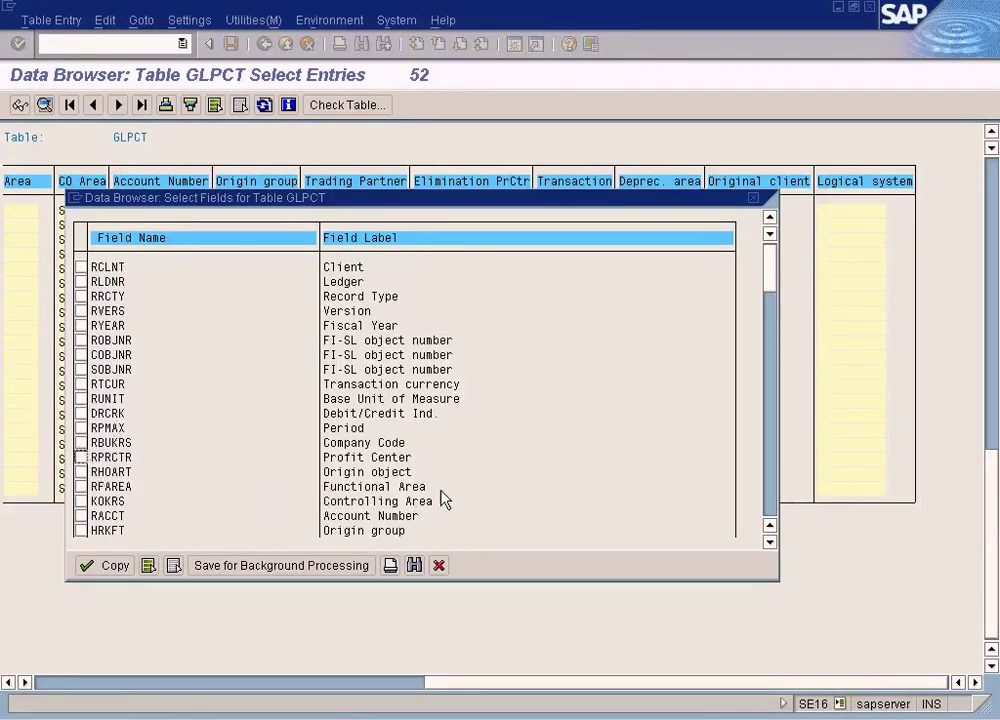
click(769, 541)
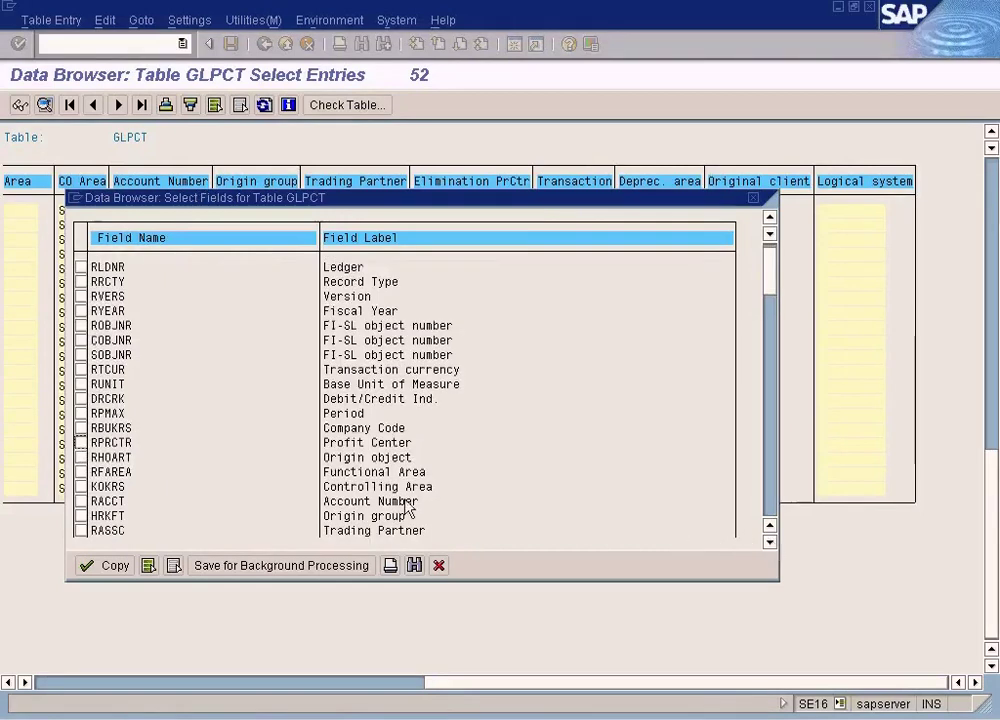
click(81, 501)
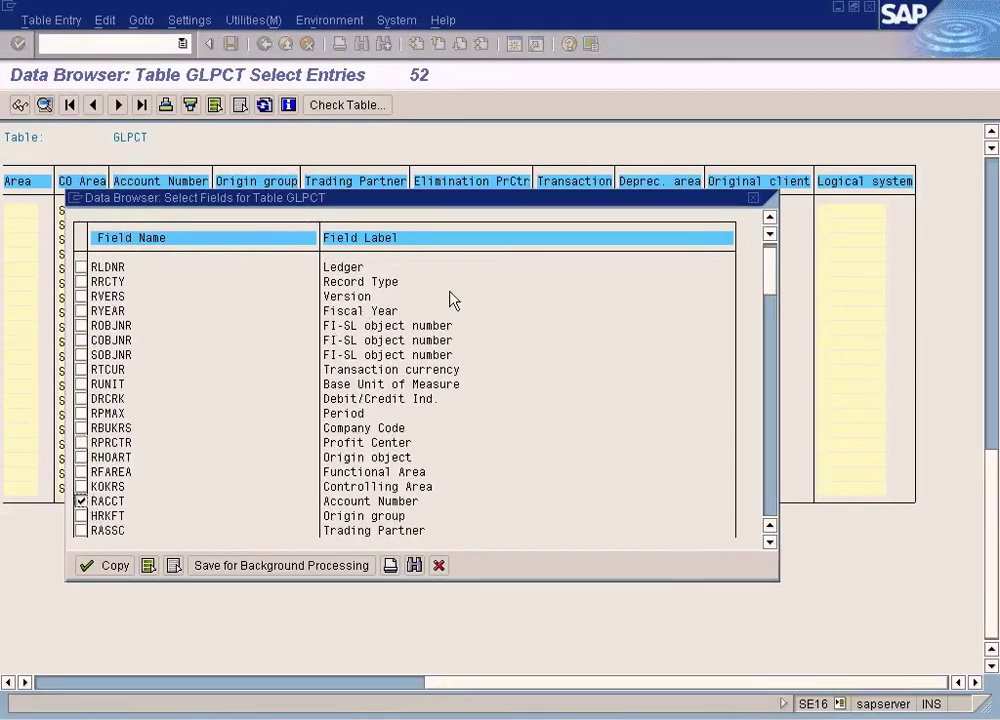
drag(511, 198, 531, 240)
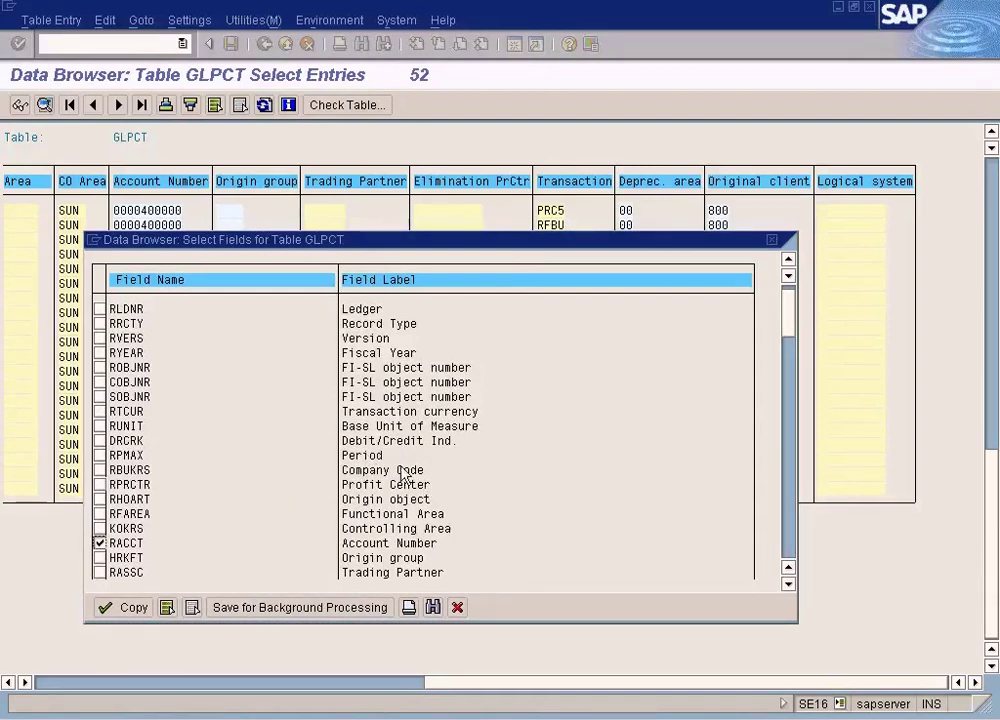
Also tick Transaction (ACTIV) and apply the two-column layout
click(788, 586)
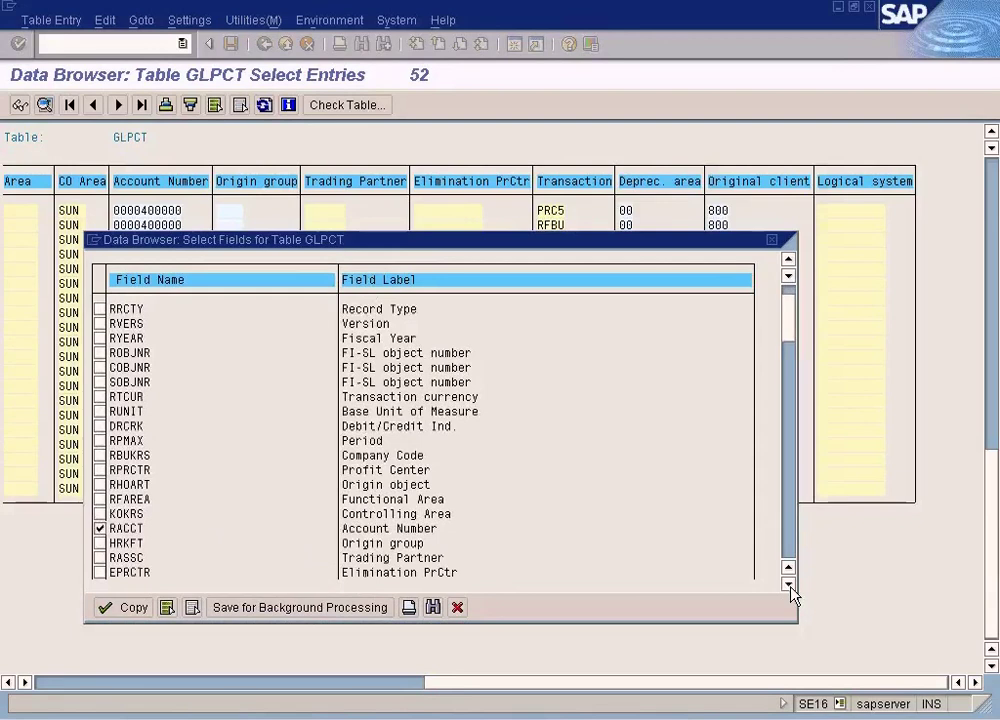
click(788, 586)
click(788, 586)
click(788, 586)
click(789, 586)
click(789, 586)
click(789, 586)
click(789, 586)
click(789, 586)
click(789, 586)
click(789, 586)
click(789, 586)
click(789, 586)
click(789, 586)
click(789, 586)
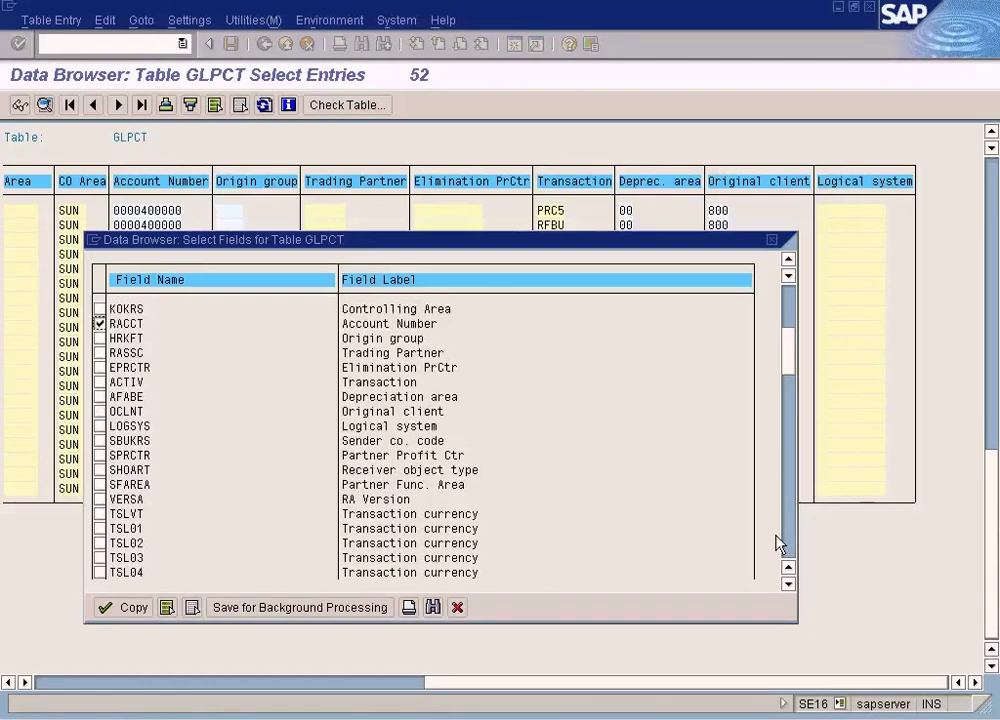
click(100, 383)
click(789, 586)
click(789, 586)
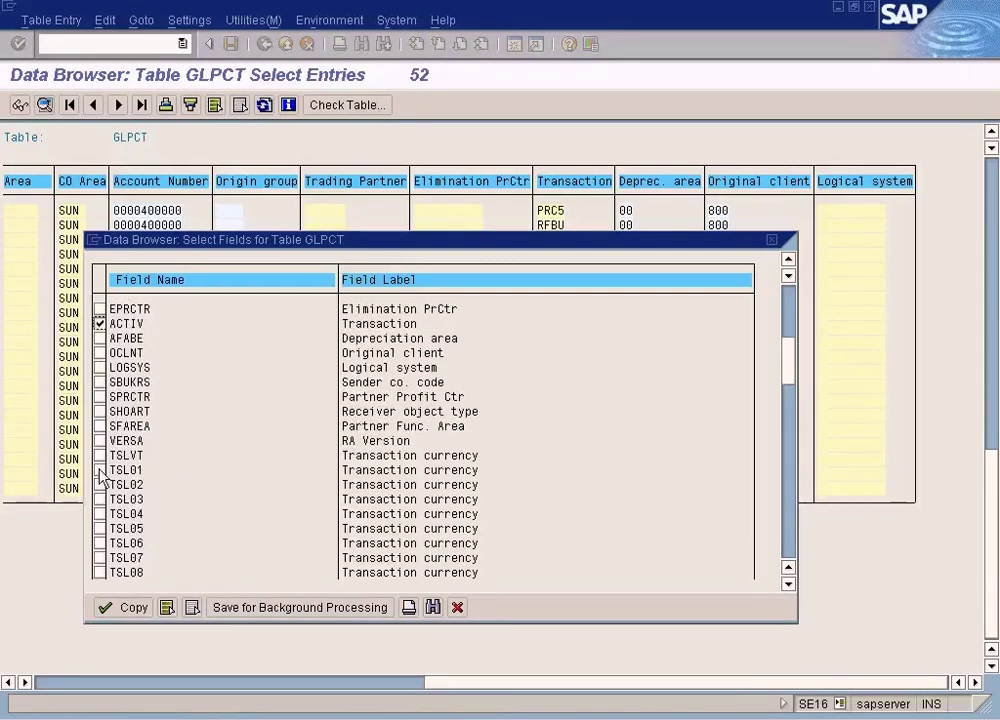
click(789, 551)
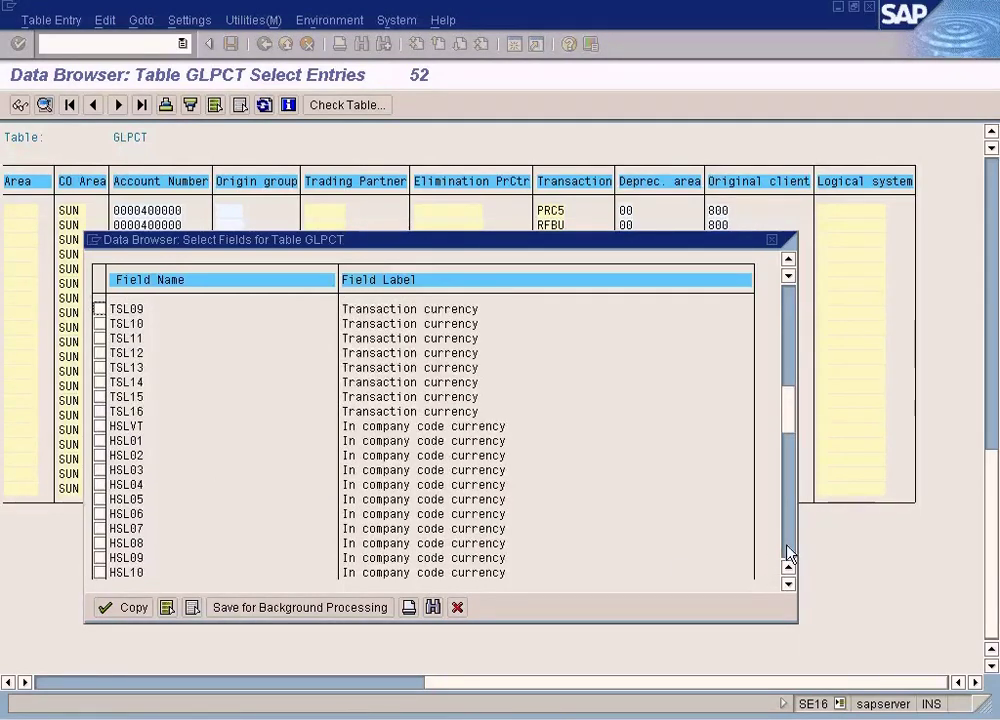
click(792, 357)
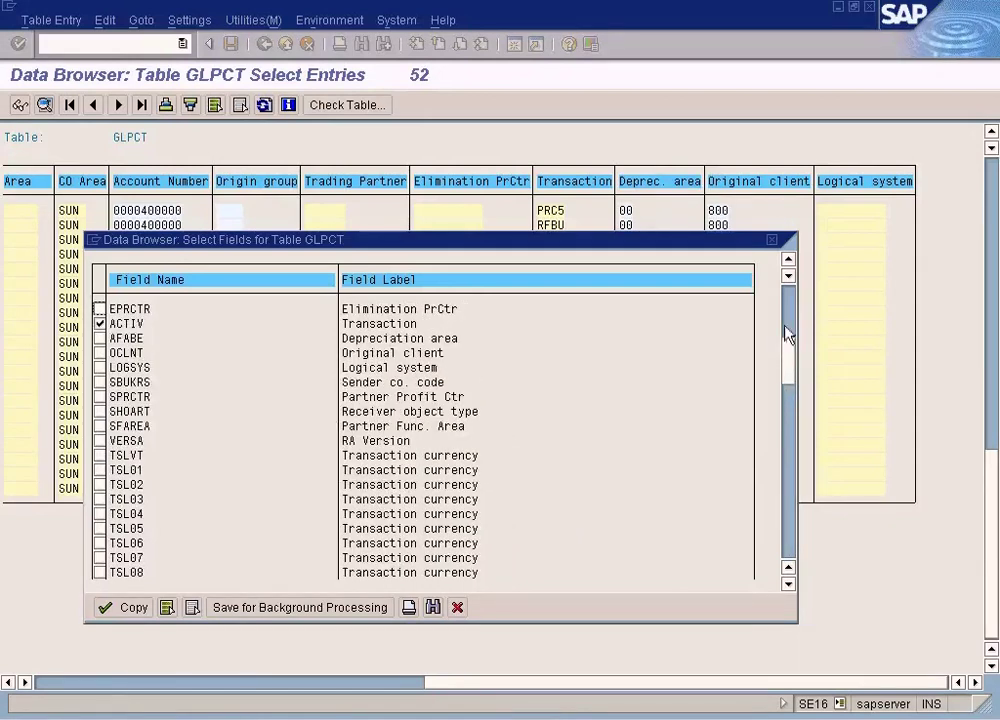
click(140, 607)
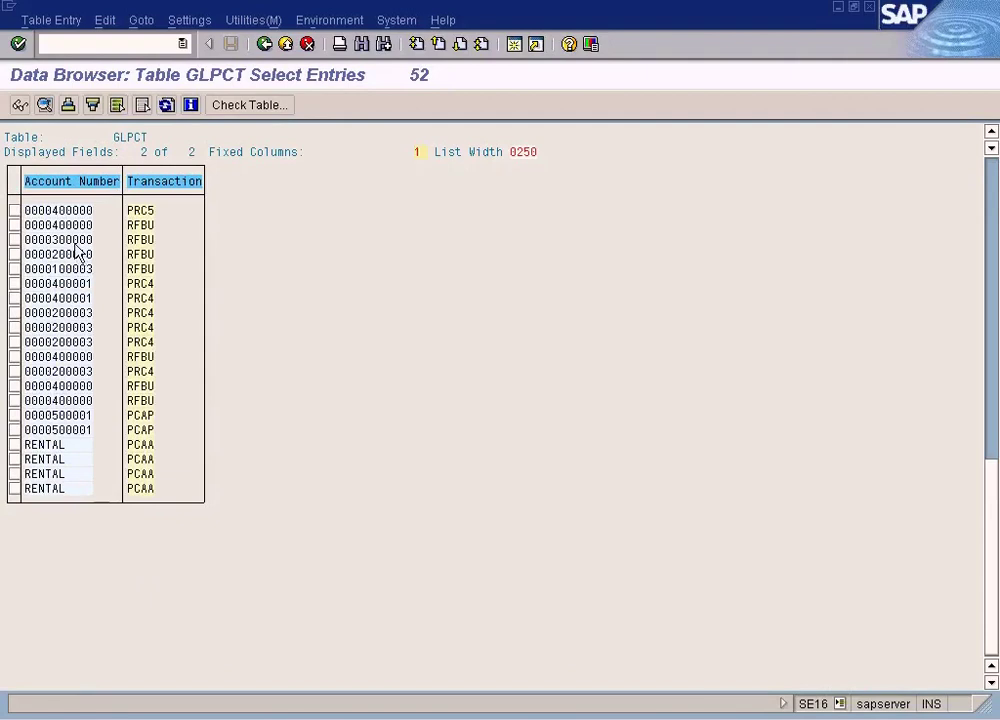
double_click(78, 393)
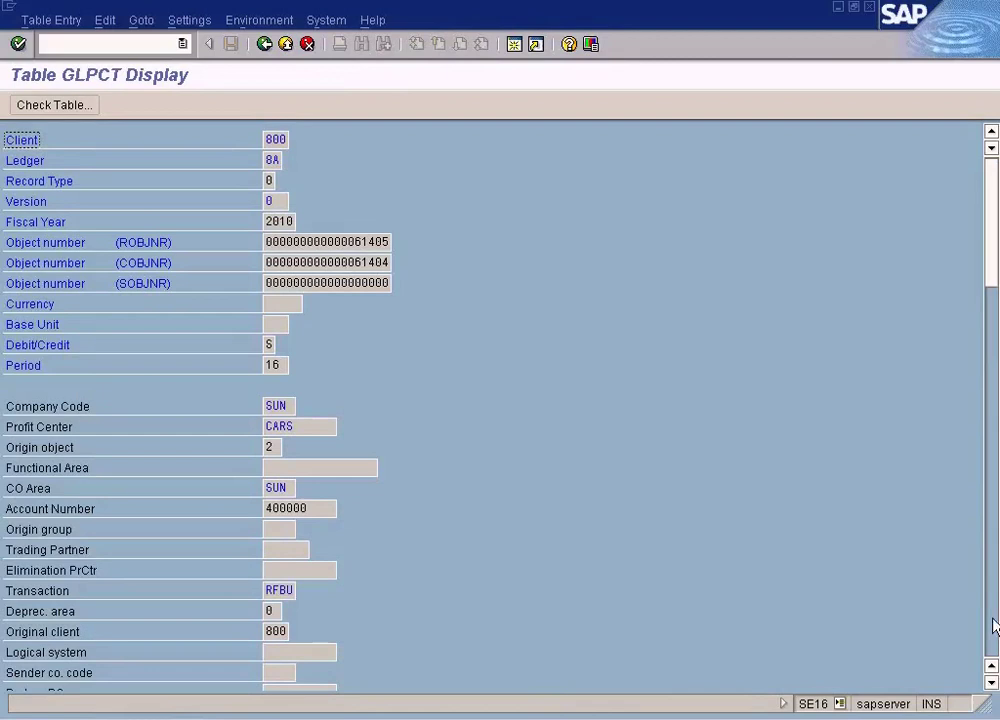
click(993, 683)
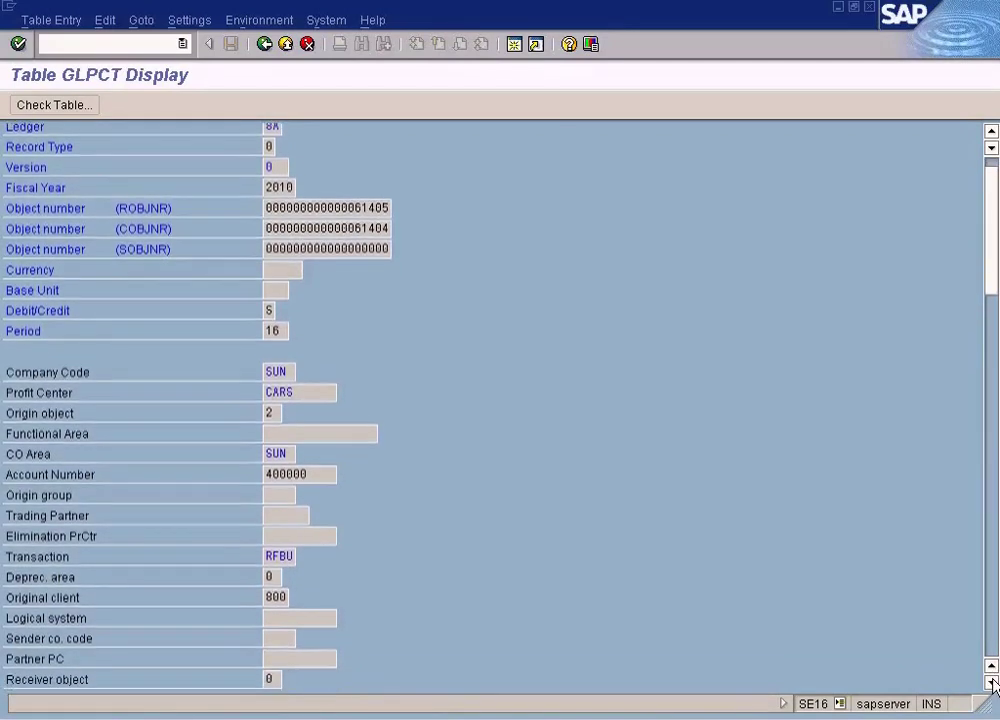
click(993, 683)
click(995, 630)
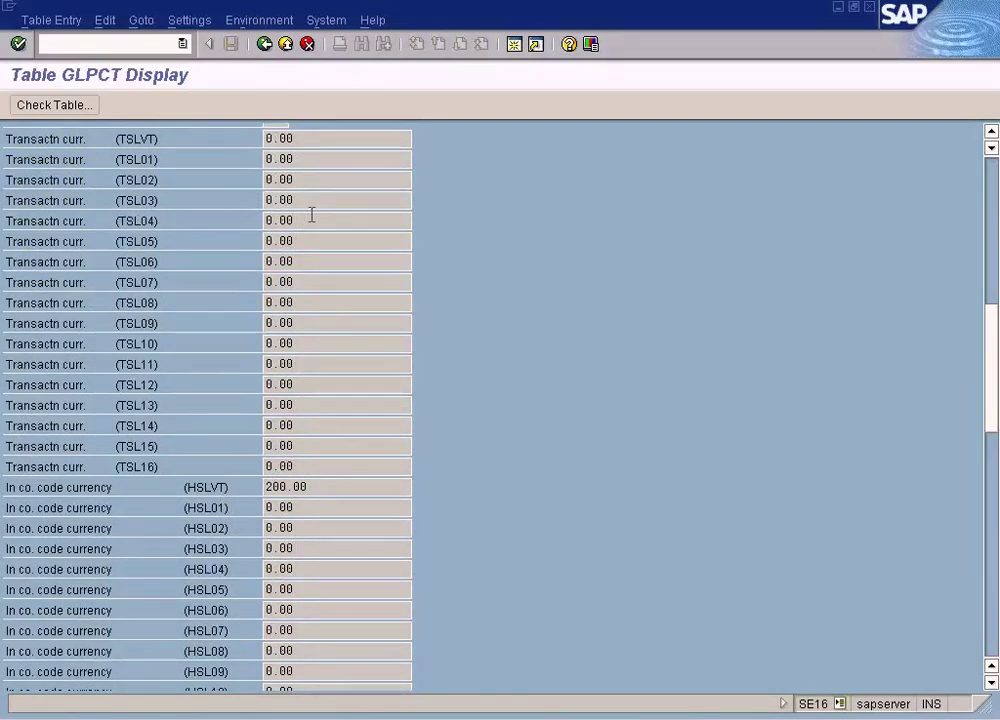
click(265, 44)
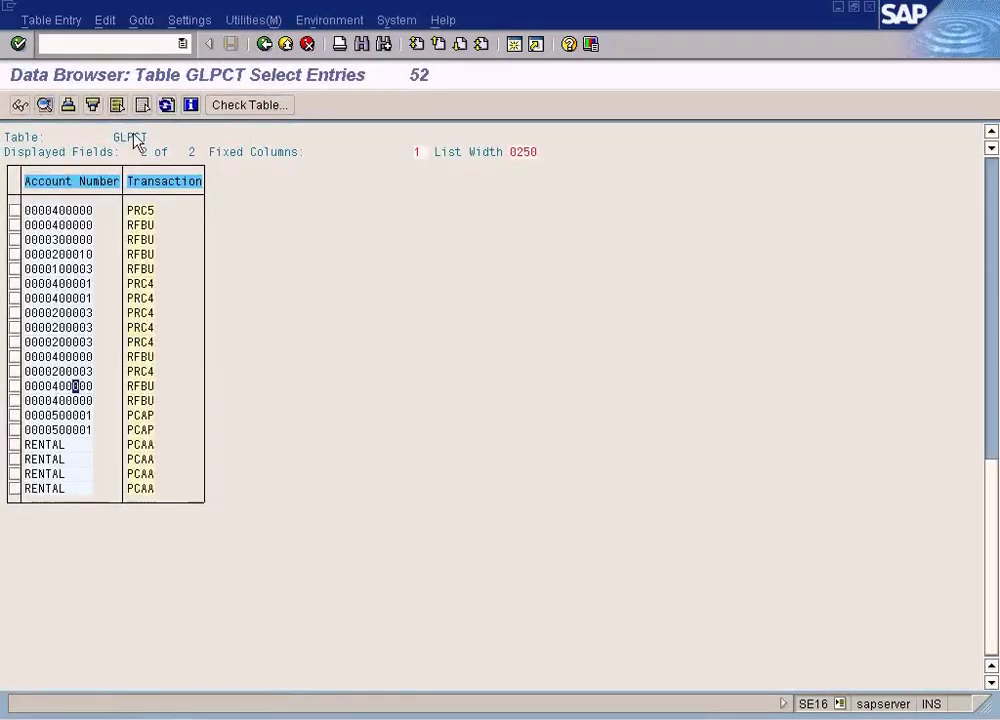
Tick the HSLVT company code currency balance field in Choose Fields and copy it to the list
click(250, 20)
mouse_move(316, 45)
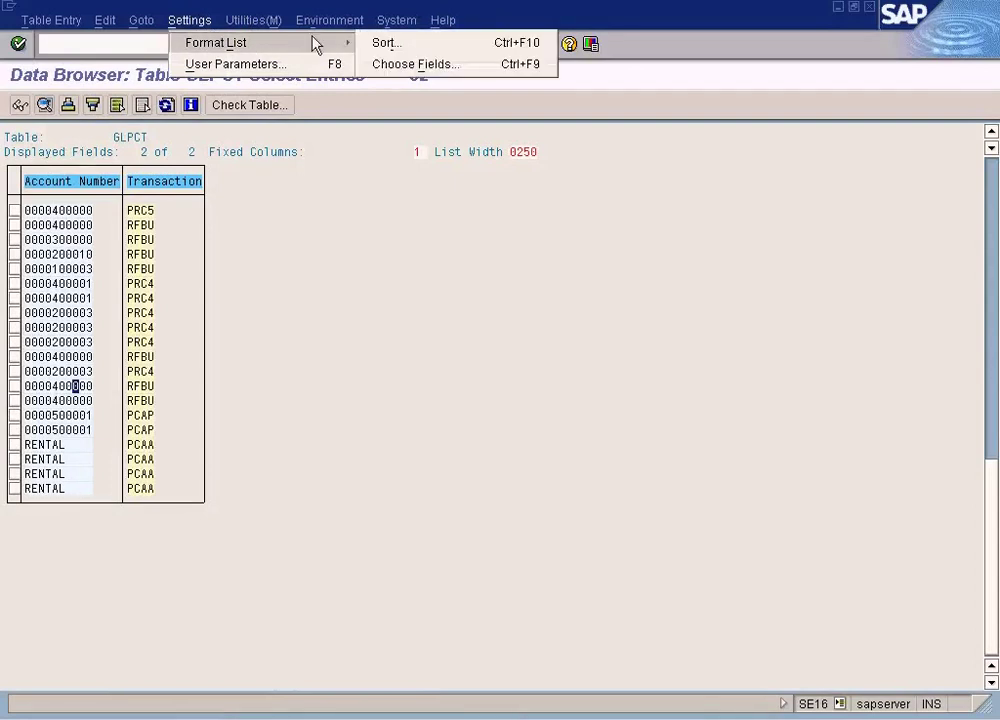
click(405, 63)
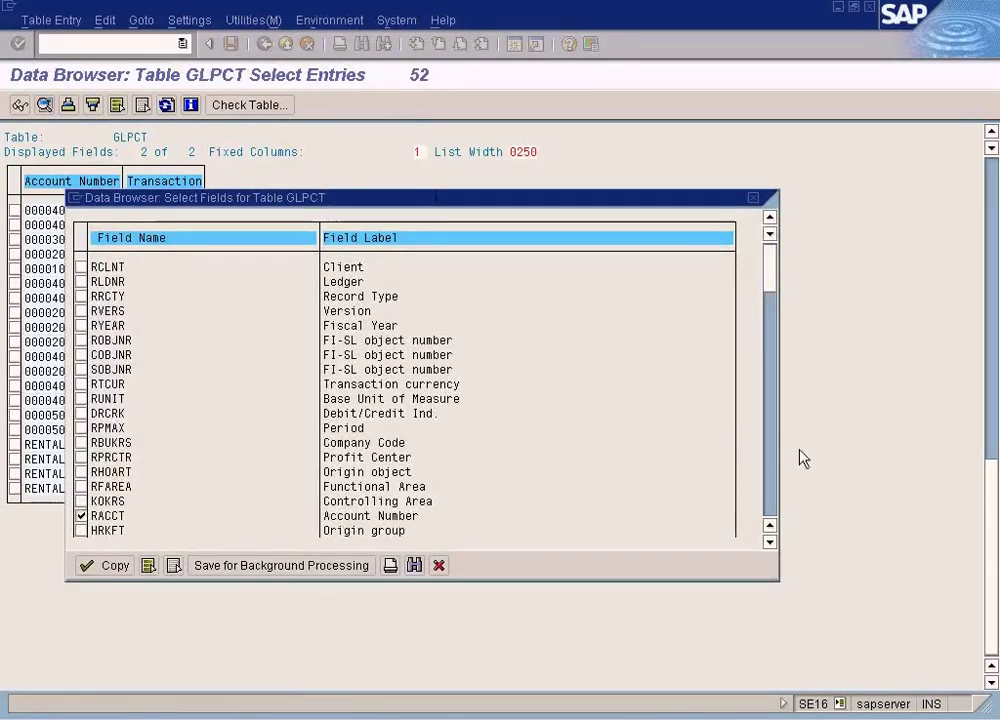
click(774, 467)
click(774, 467)
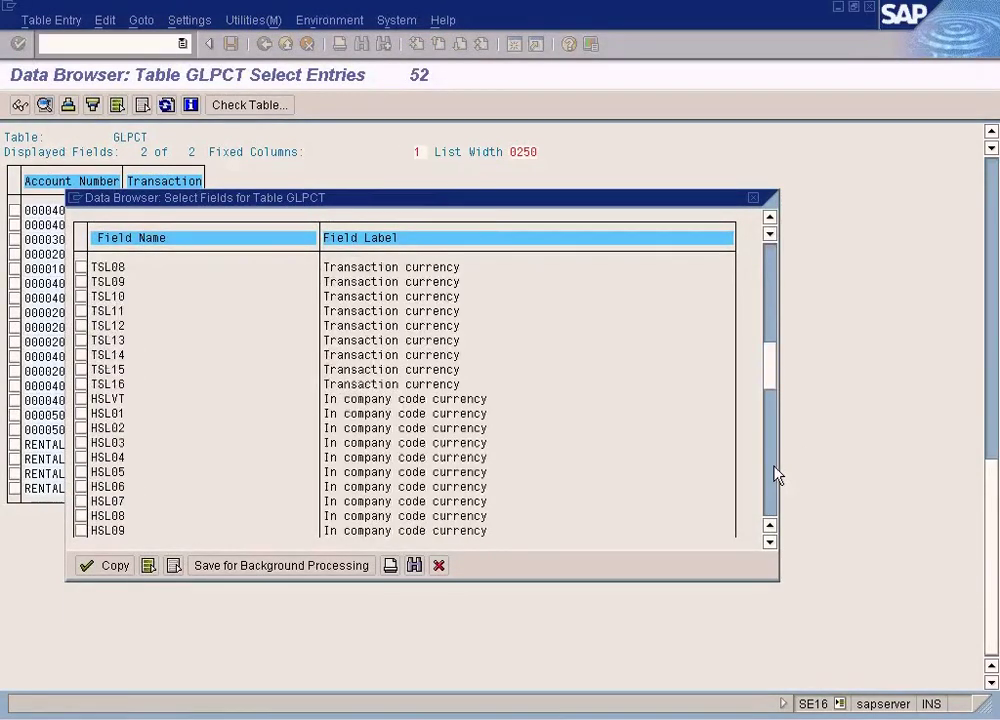
click(80, 400)
click(110, 565)
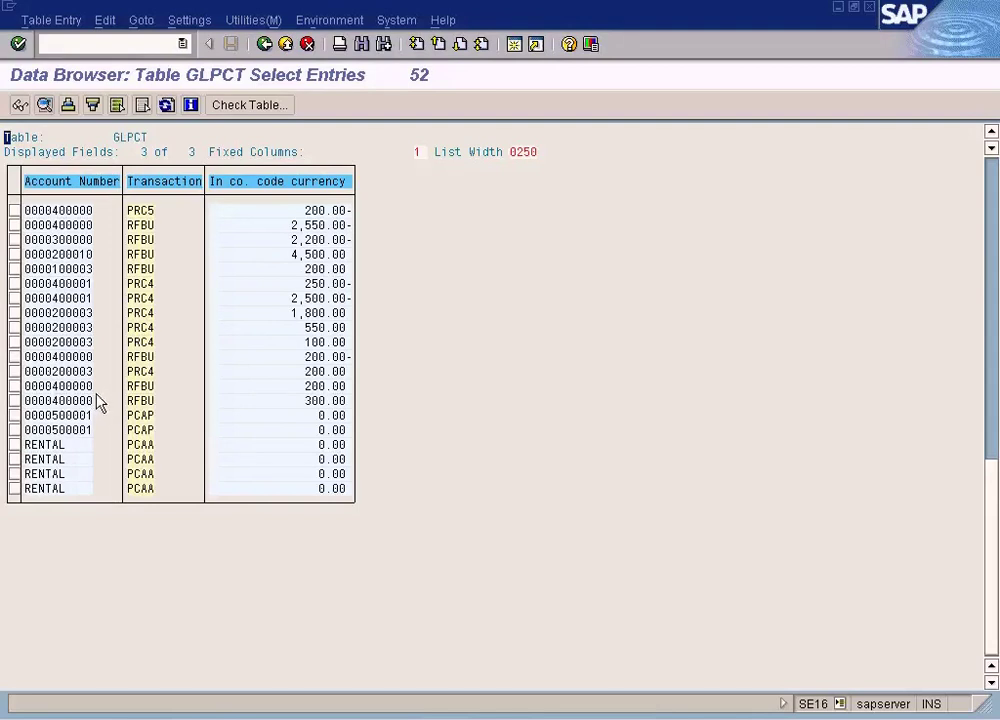
Sort the 52 GLPCT entries ascending by Account Number and return to the top of the list
click(83, 357)
click(68, 105)
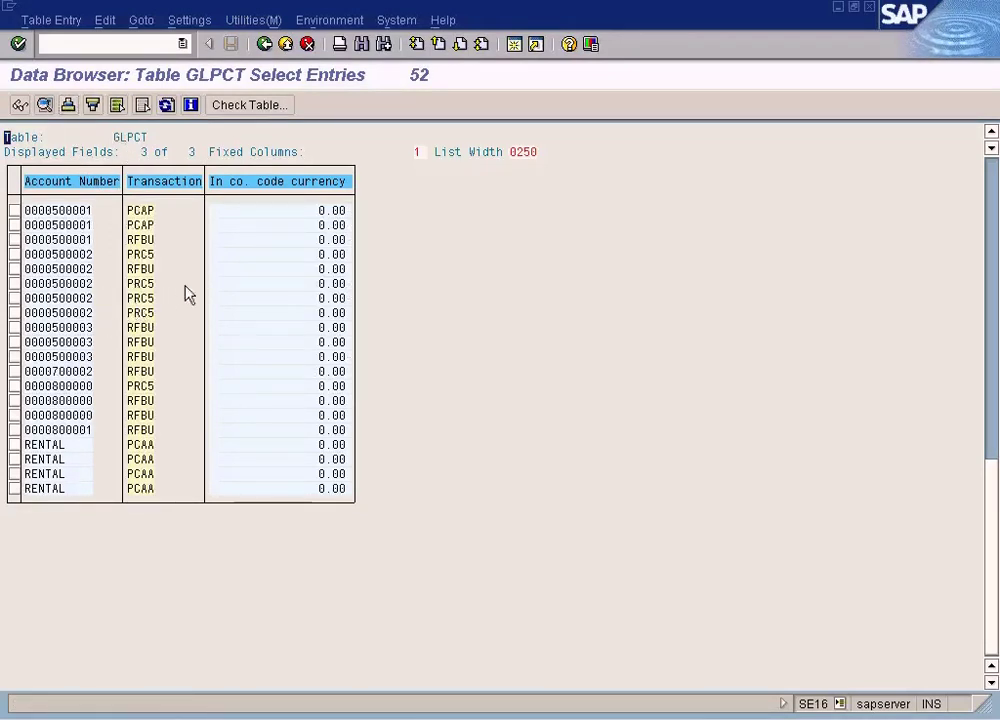
click(990, 180)
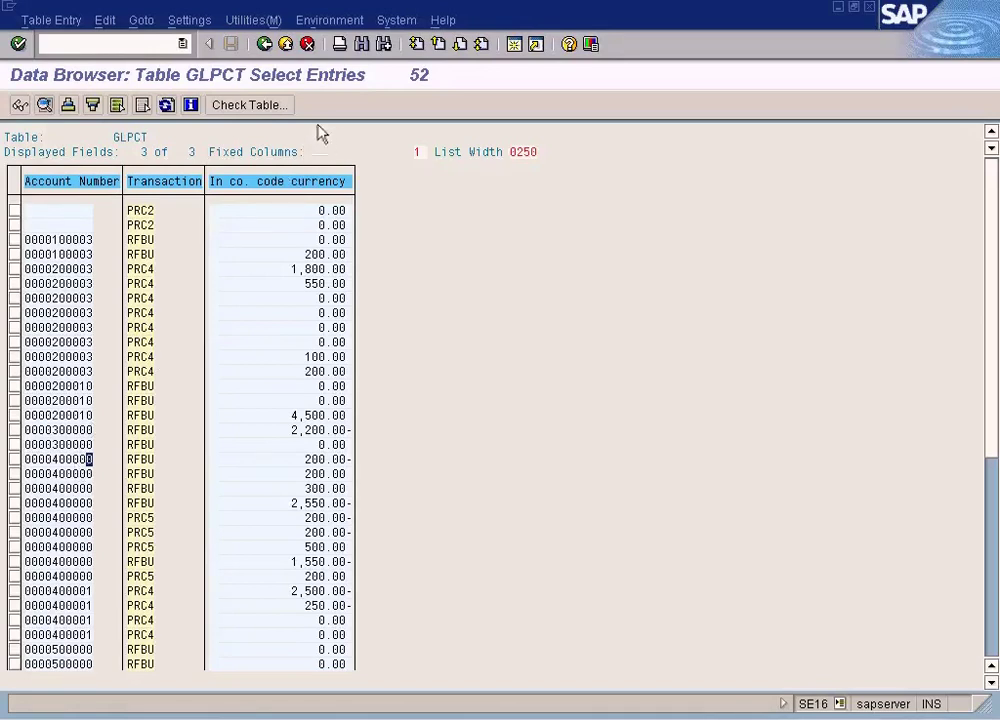
click(211, 27)
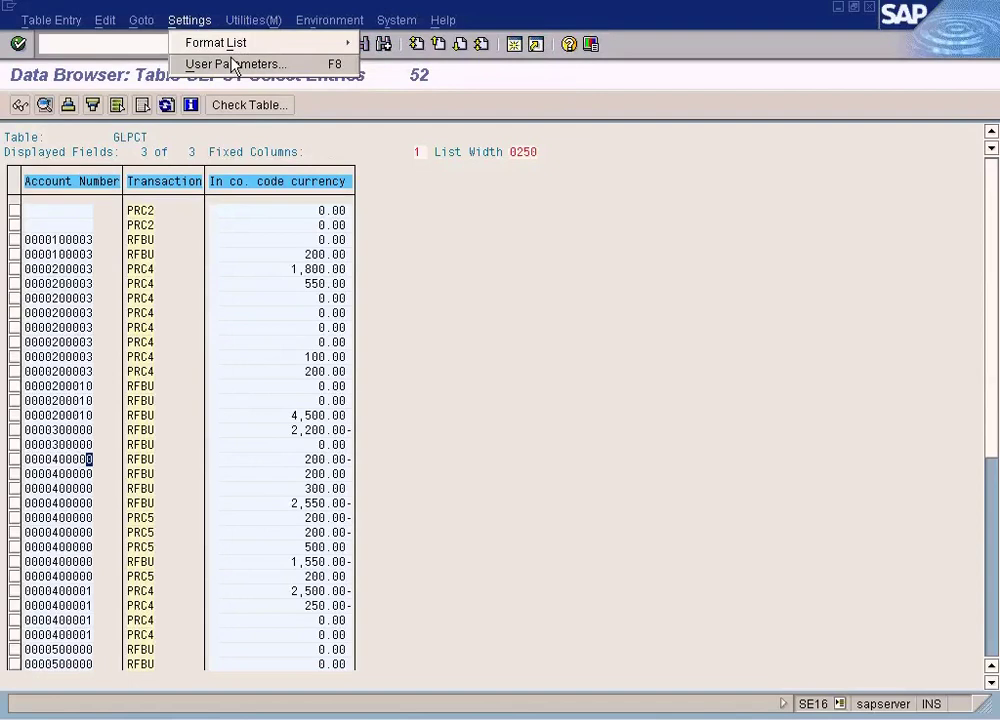
Set the Data Browser user parameter to ALV Grid display so GLPCT shows as a grid
click(234, 64)
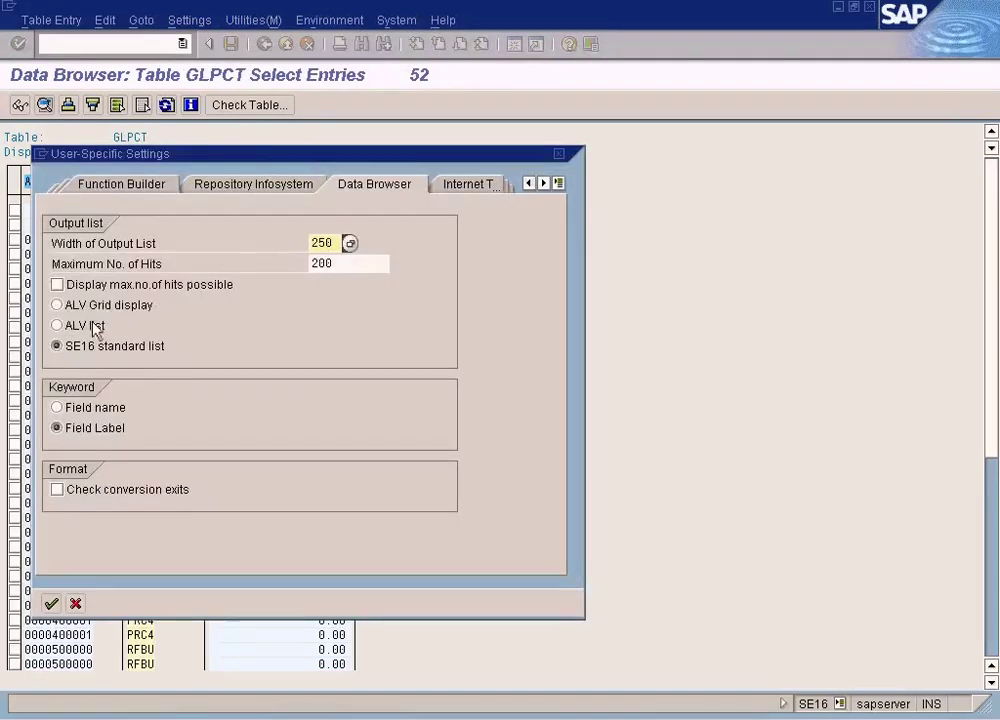
click(99, 306)
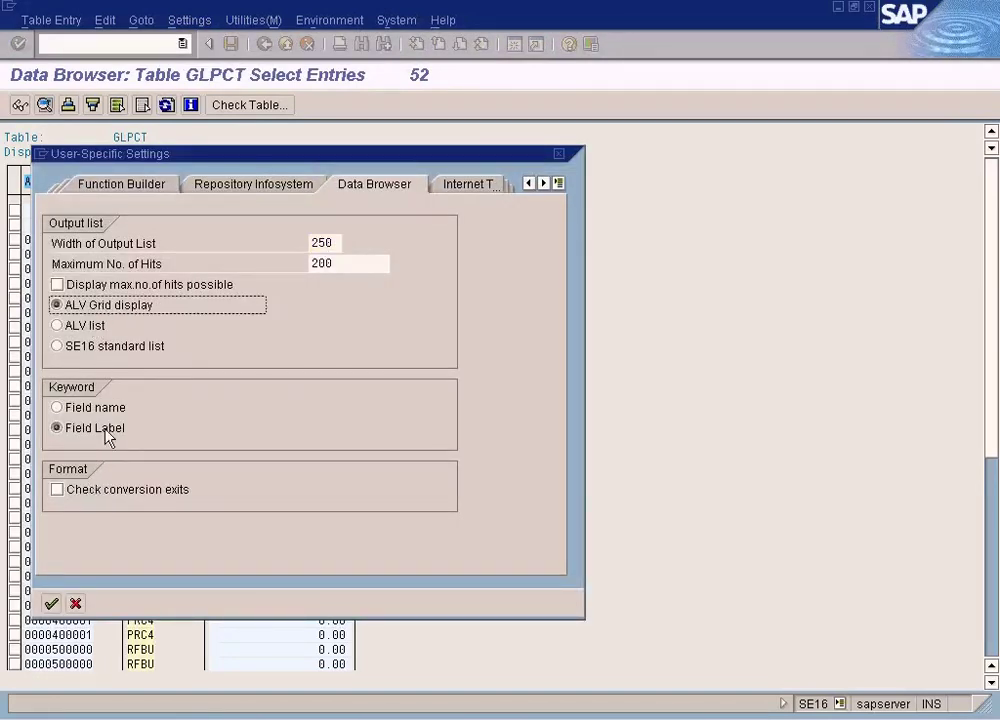
click(51, 602)
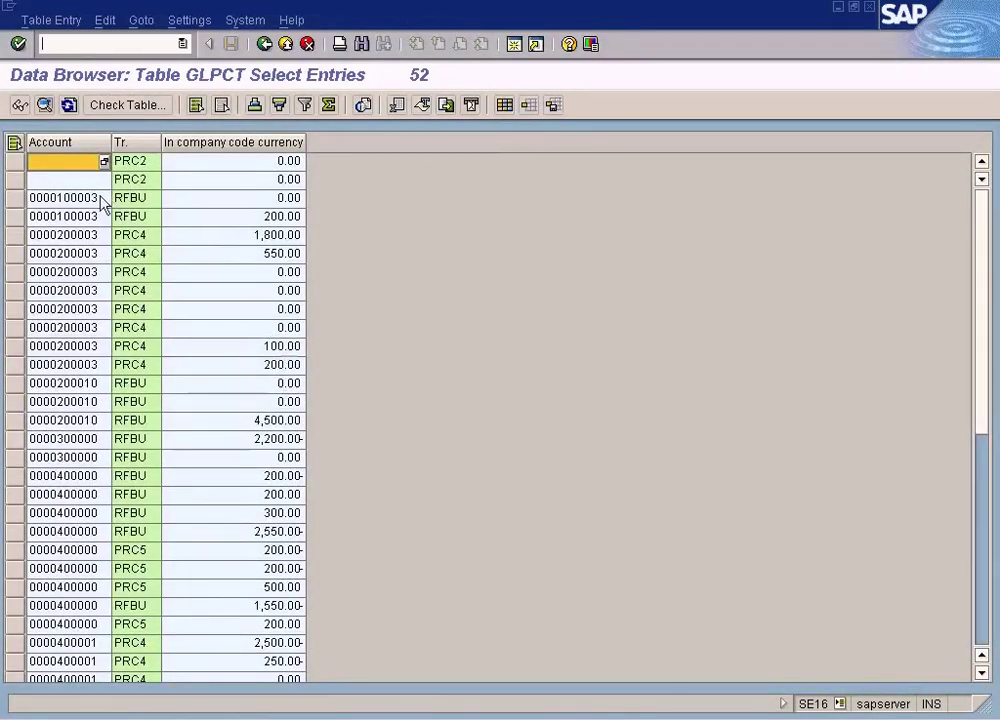
click(61, 146)
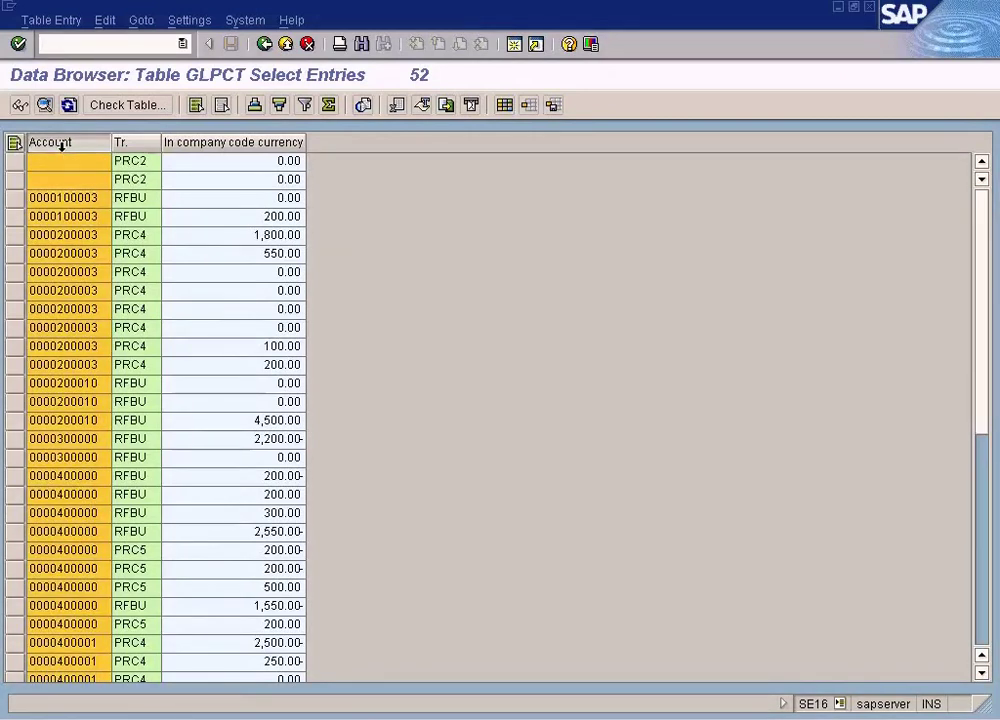
click(305, 105)
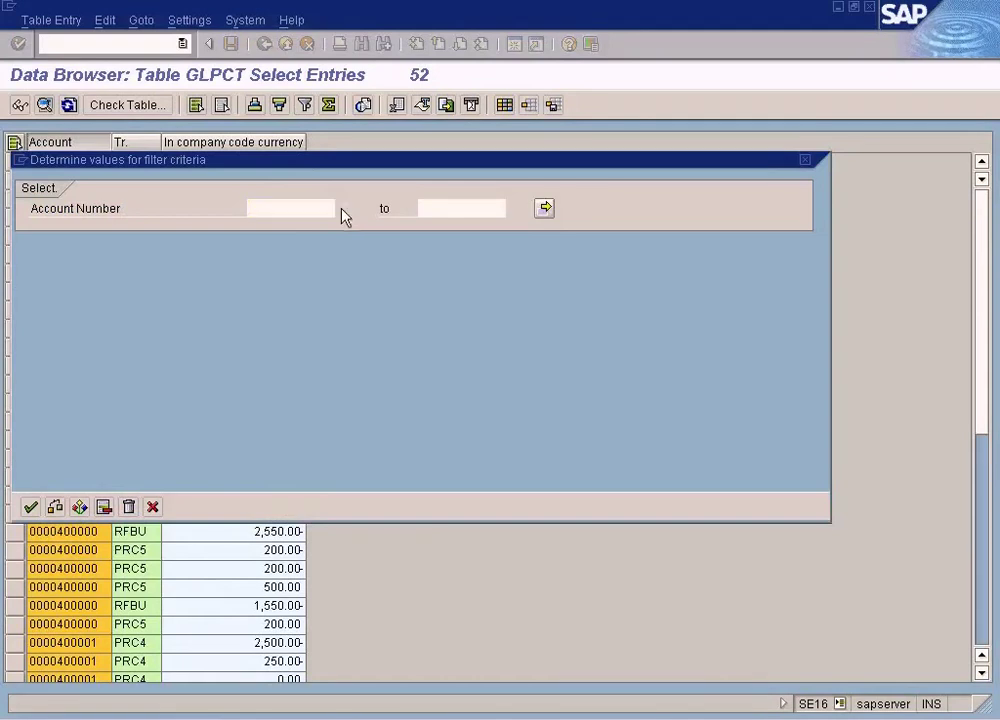
click(341, 212)
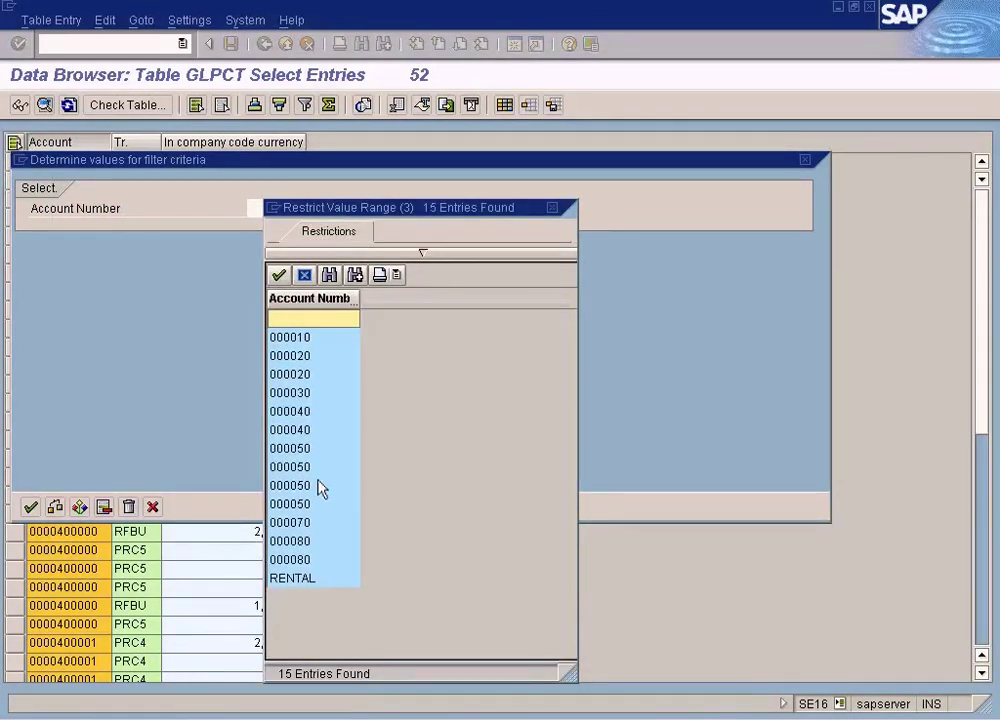
double_click(311, 418)
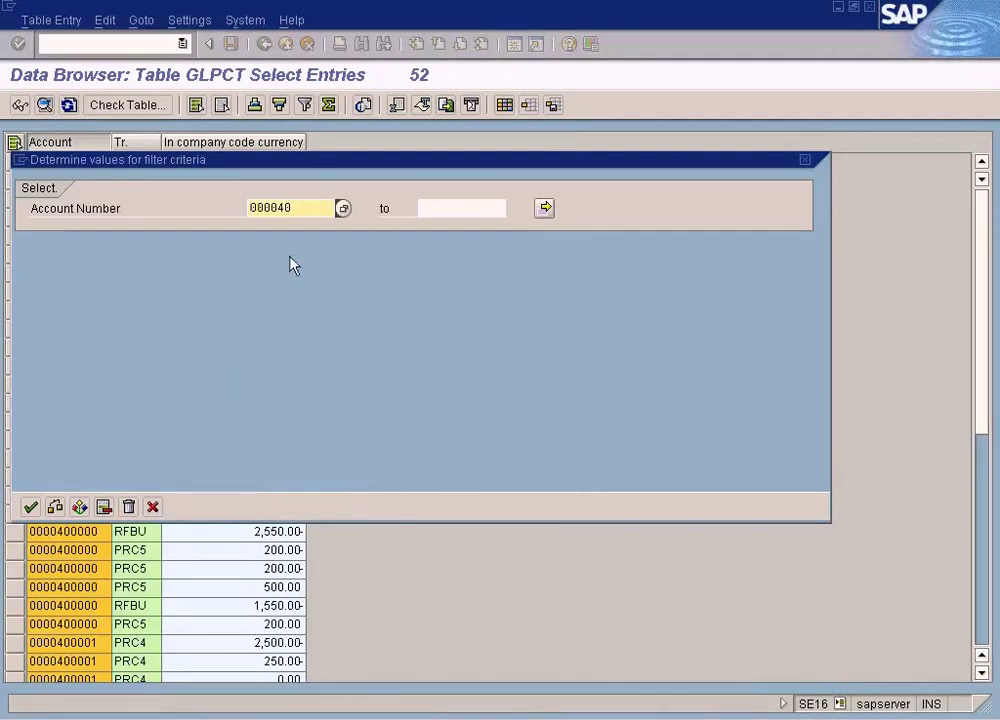
text(0000)
key(Return)
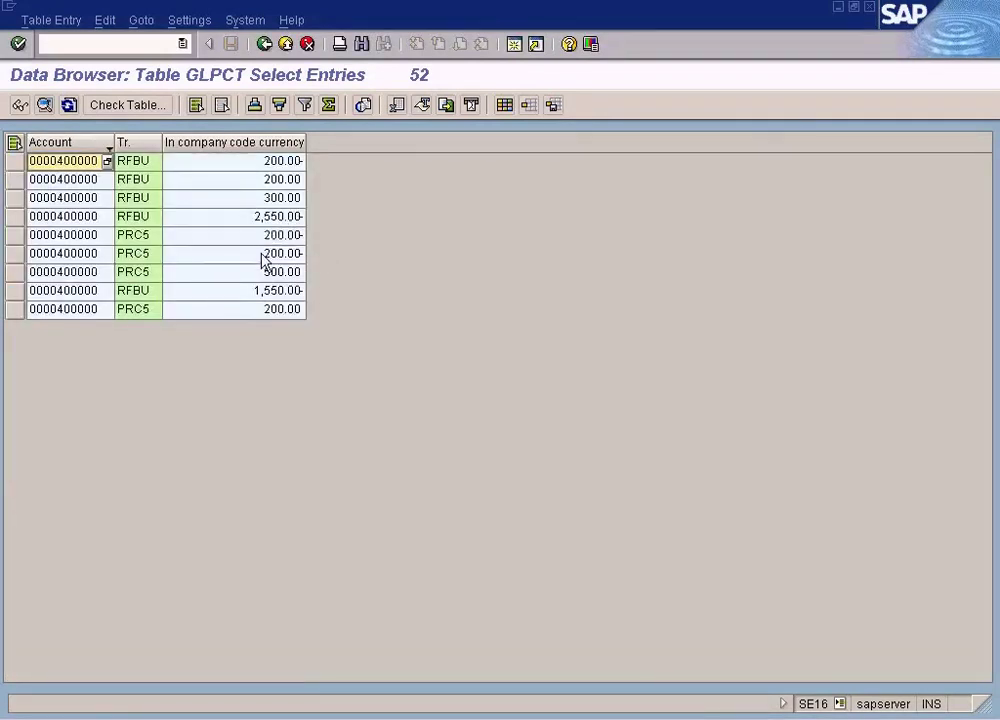
click(258, 147)
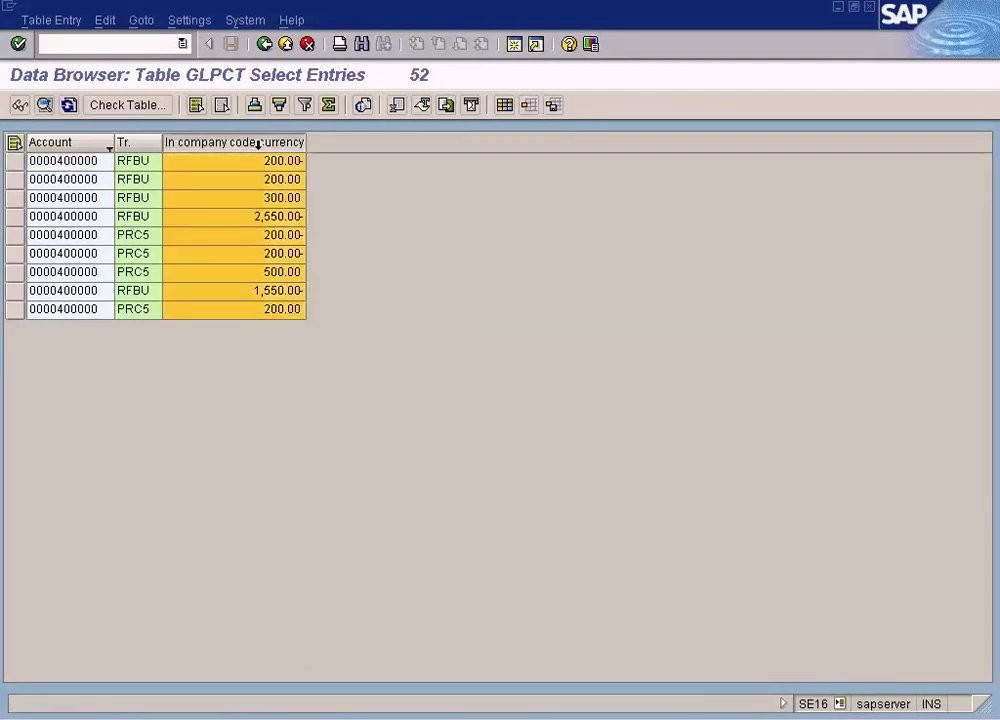
right_click(248, 217)
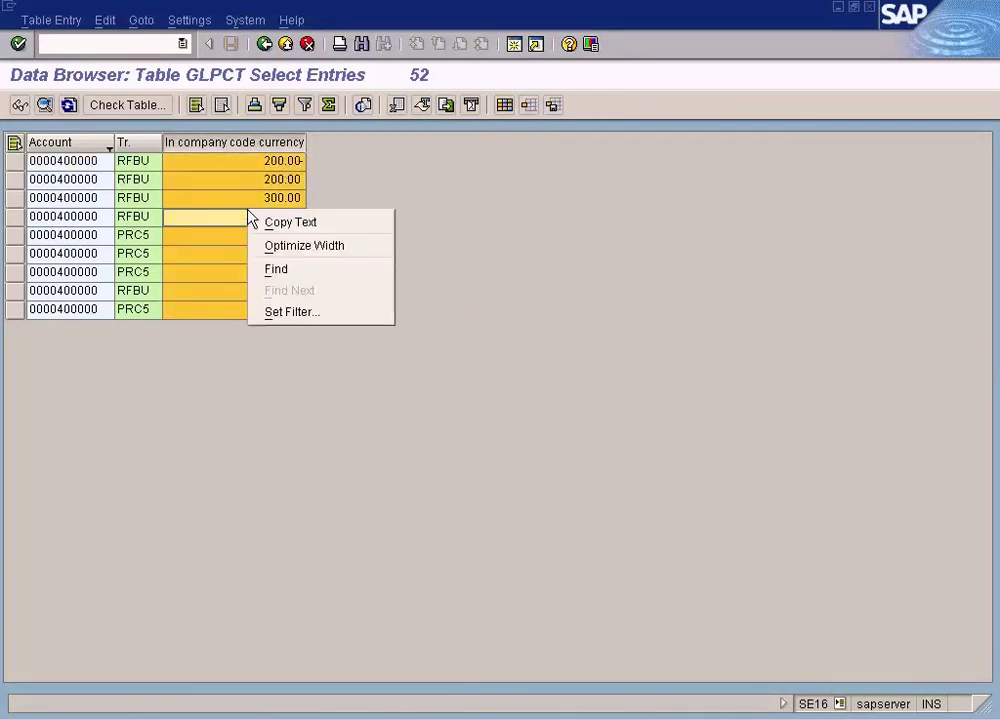
click(350, 201)
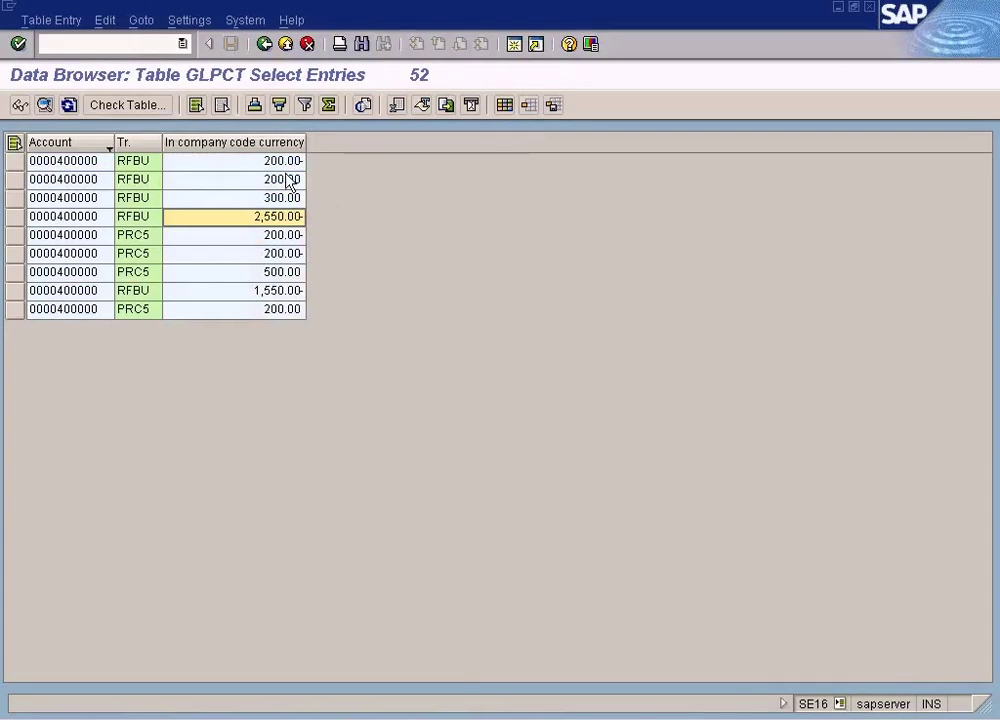
click(252, 143)
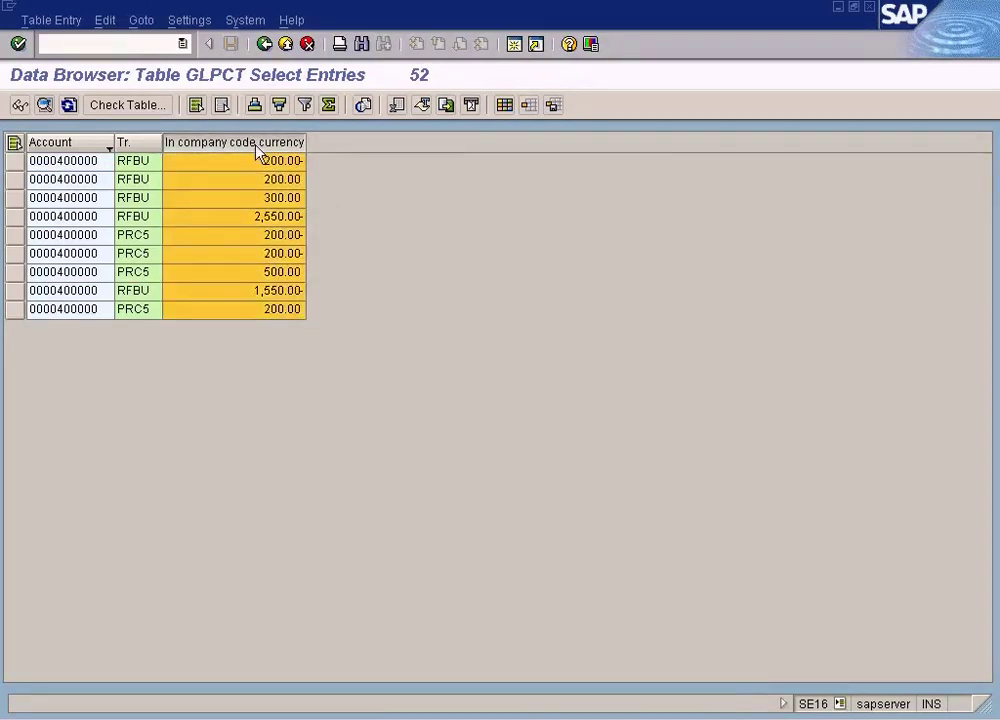
click(192, 21)
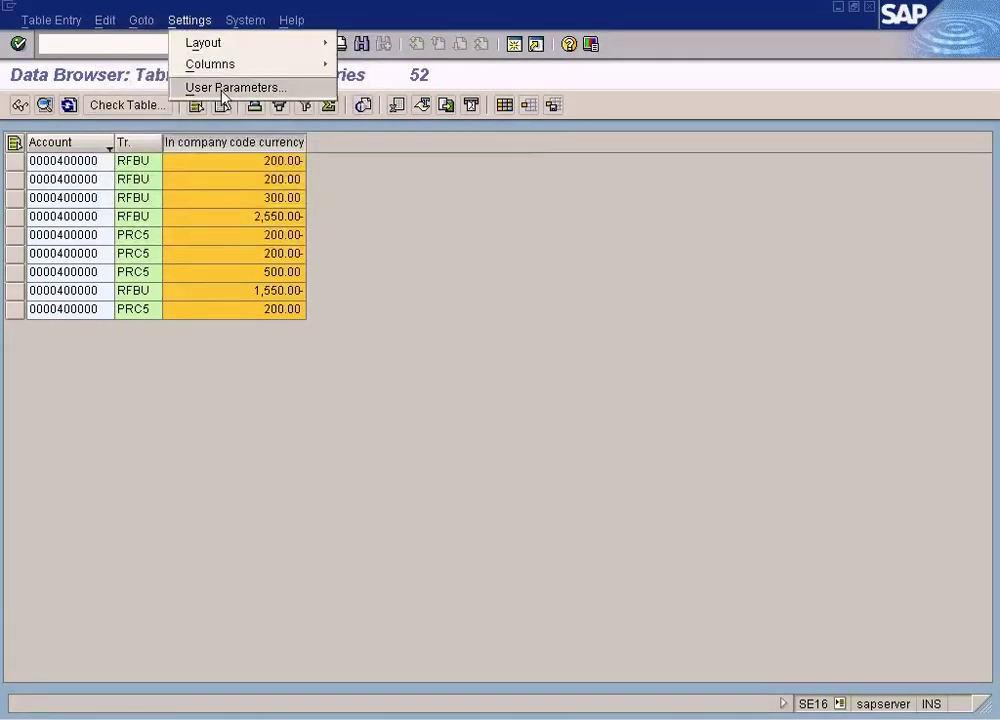
click(408, 216)
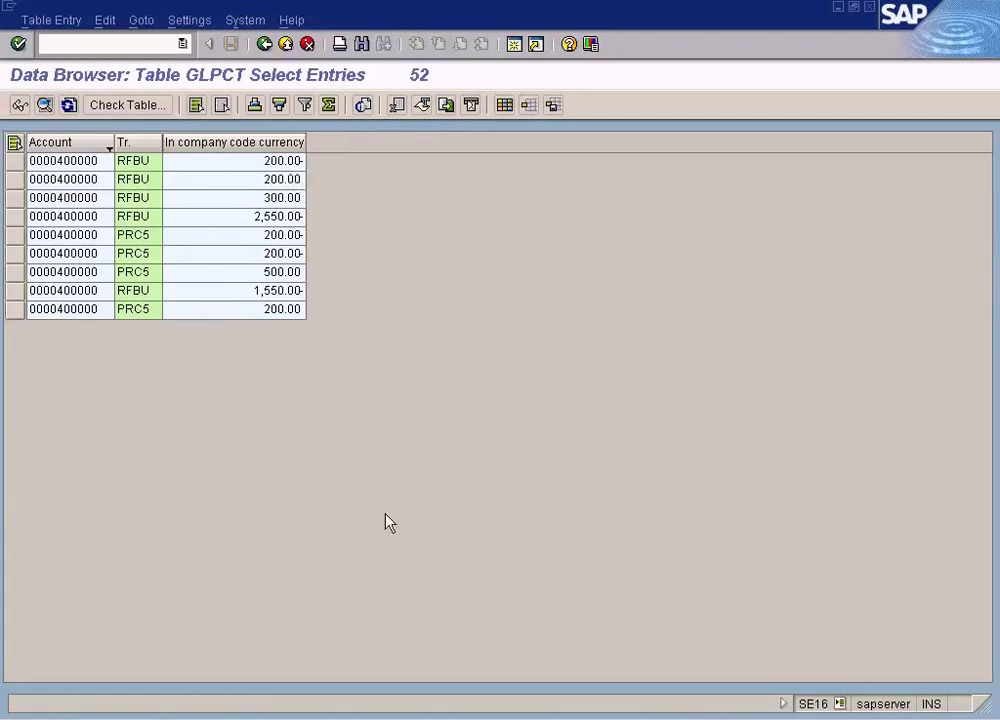
click(310, 719)
click(319, 690)
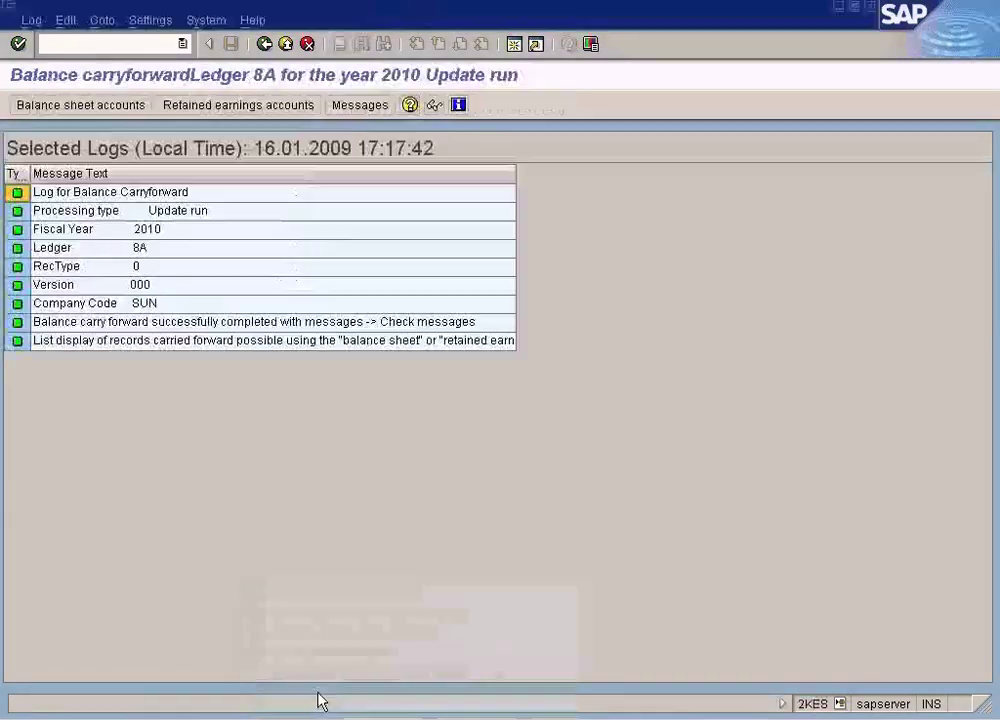
click(238, 106)
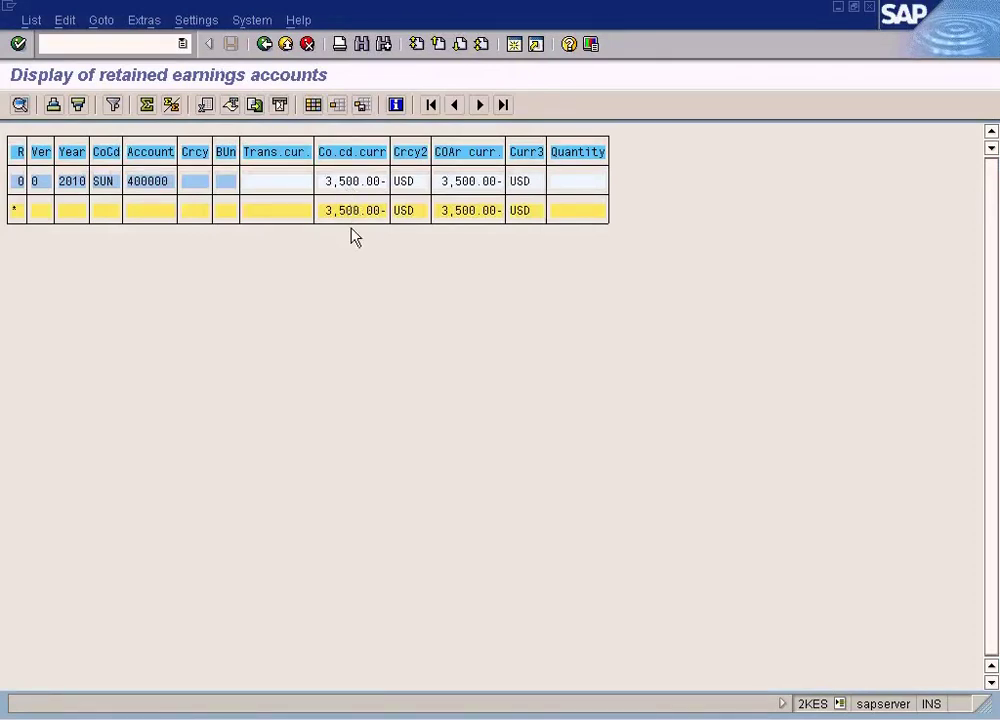
key(alt+Tab)
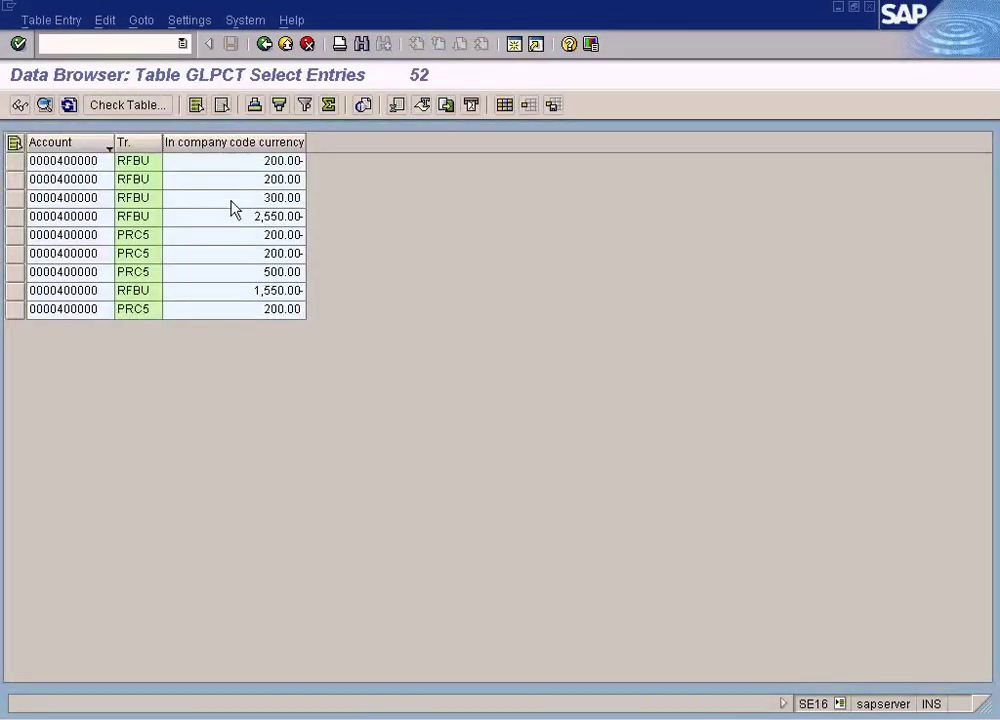
Try the ALV list output format in the Data Browser user parameters
click(184, 22)
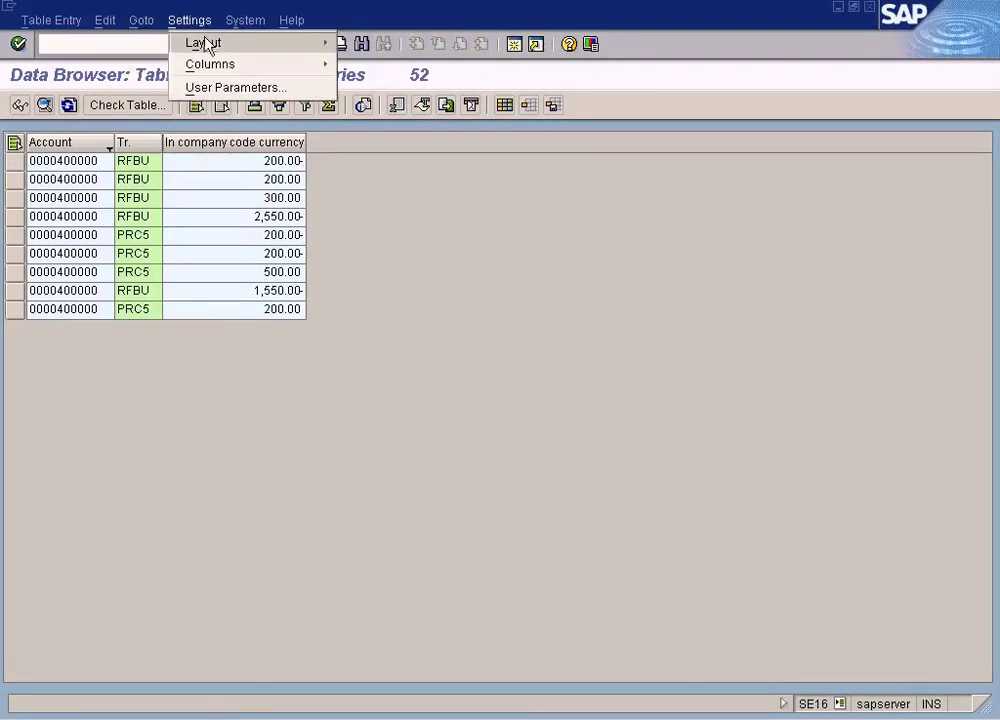
click(436, 162)
click(503, 105)
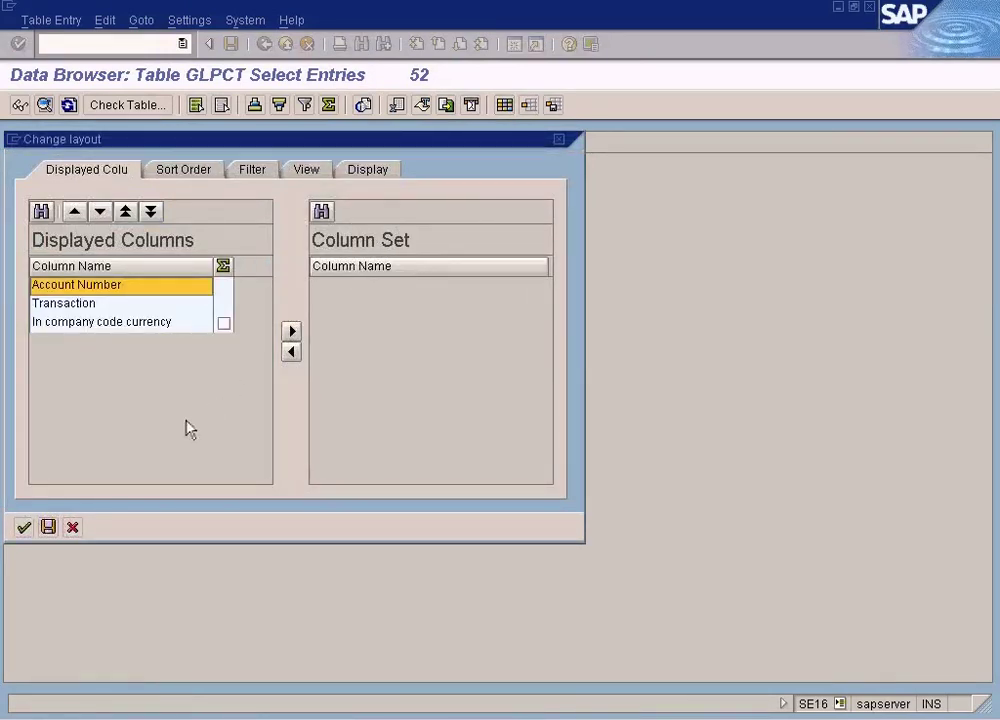
click(73, 528)
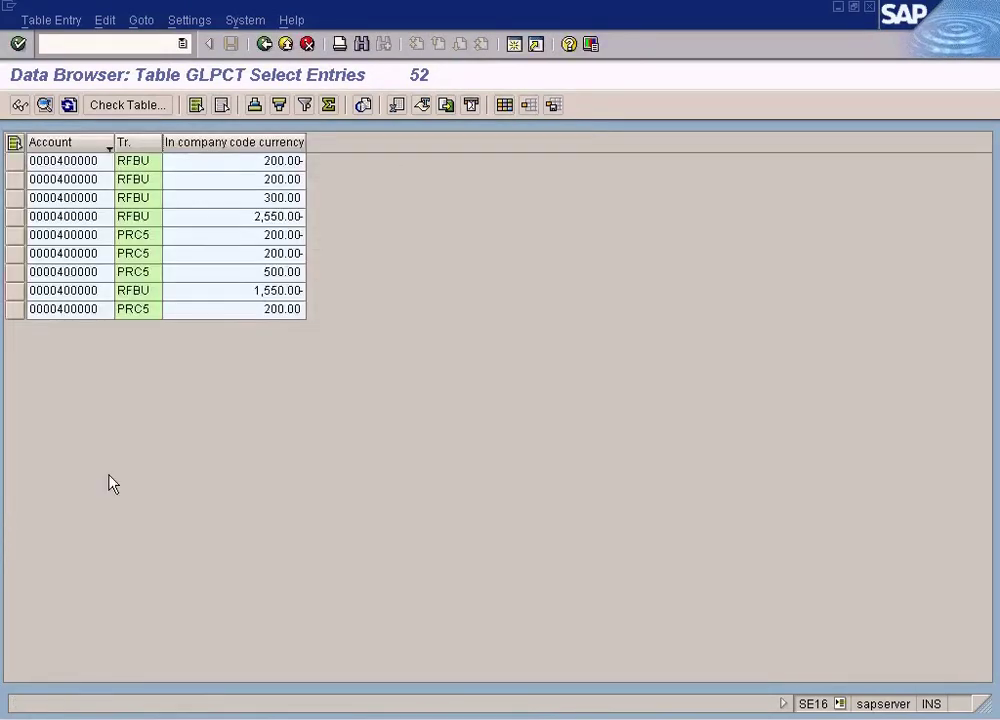
click(190, 20)
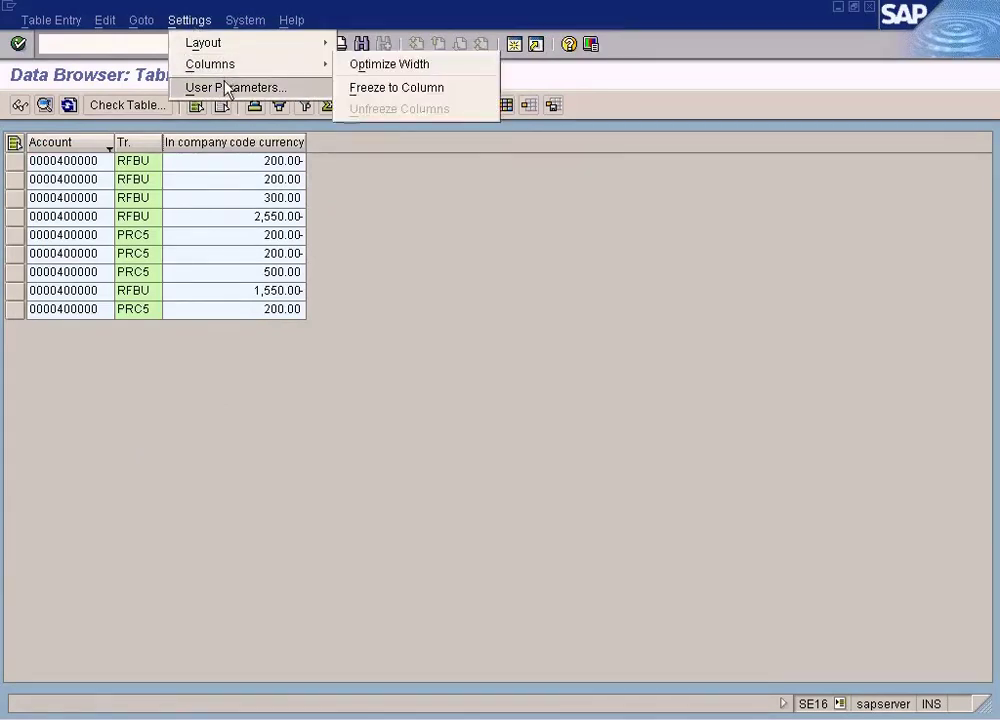
click(250, 87)
click(96, 331)
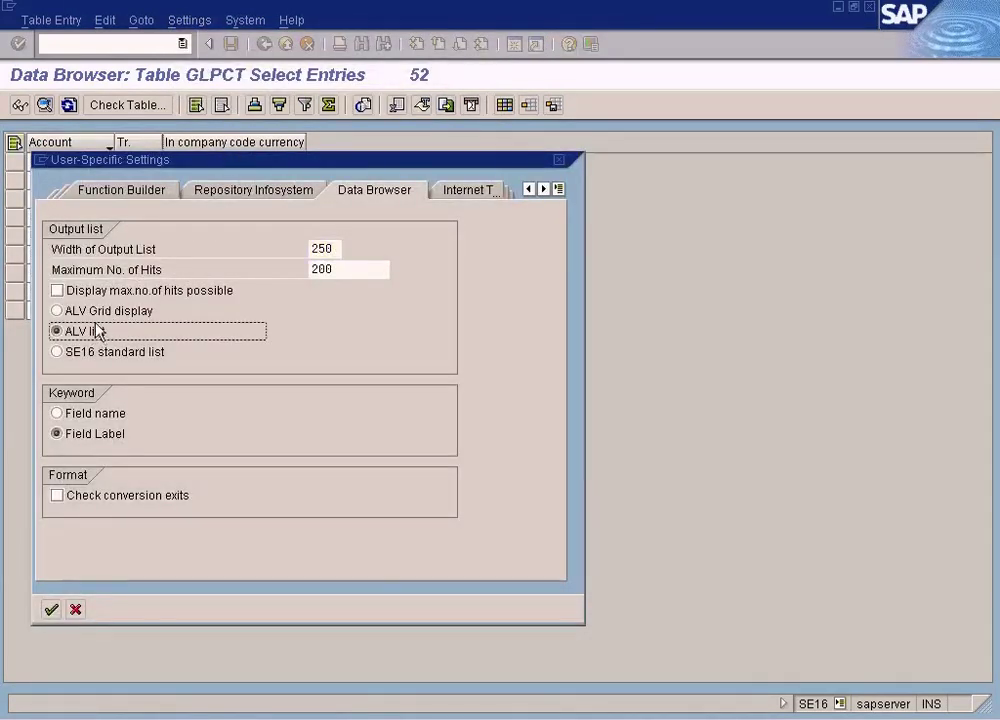
click(51, 607)
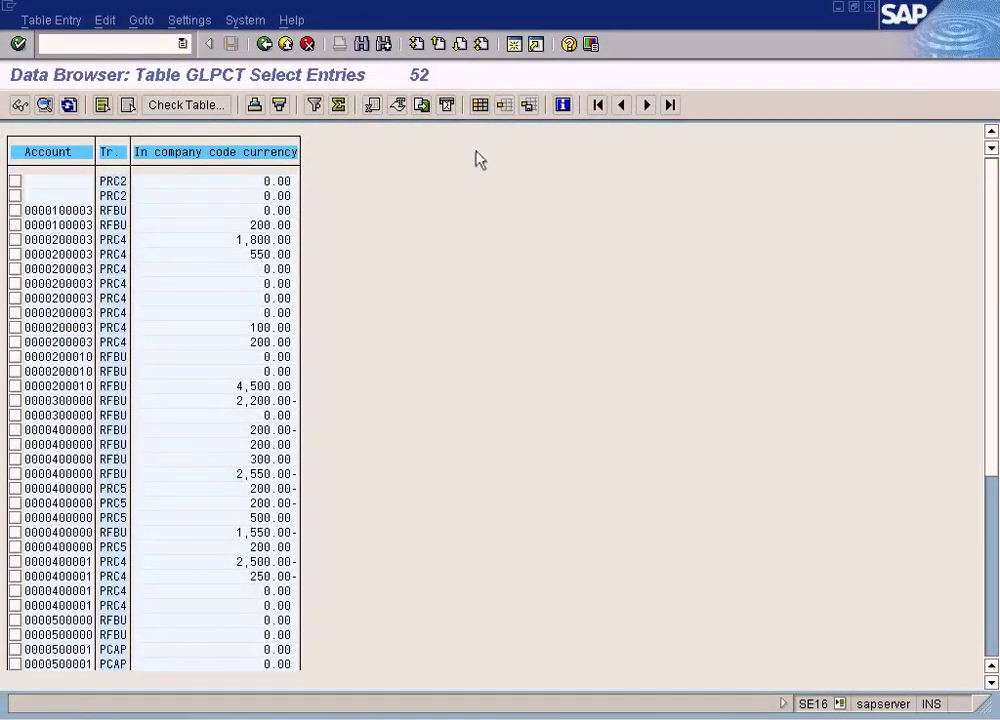
click(480, 104)
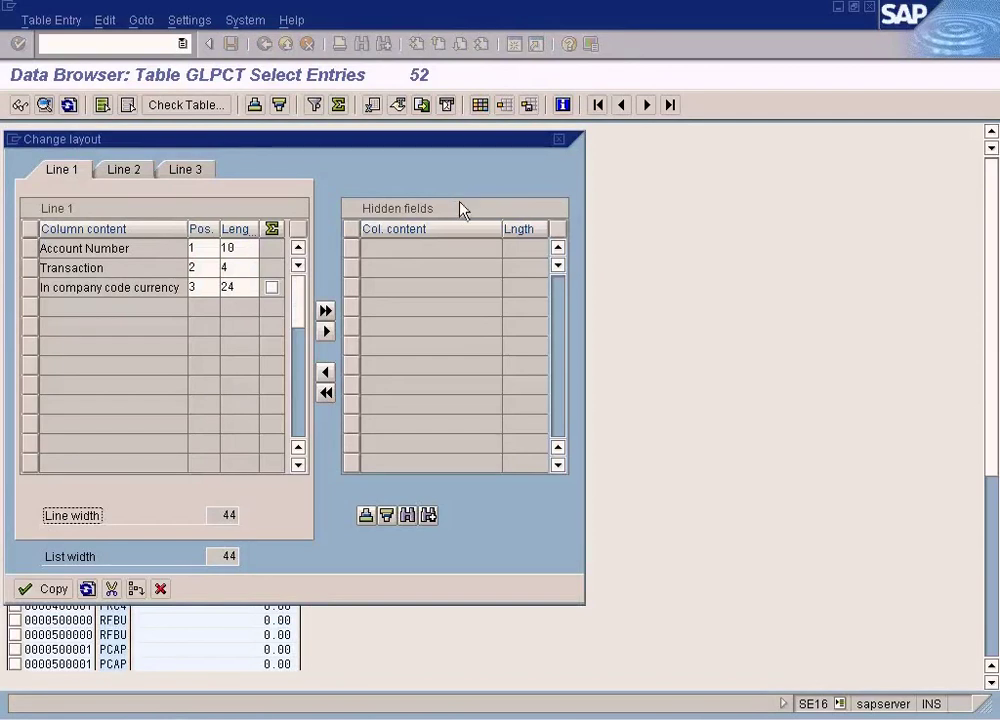
click(160, 588)
Switch the Data Browser output format to the SE16 standard list
click(189, 20)
mouse_move(195, 68)
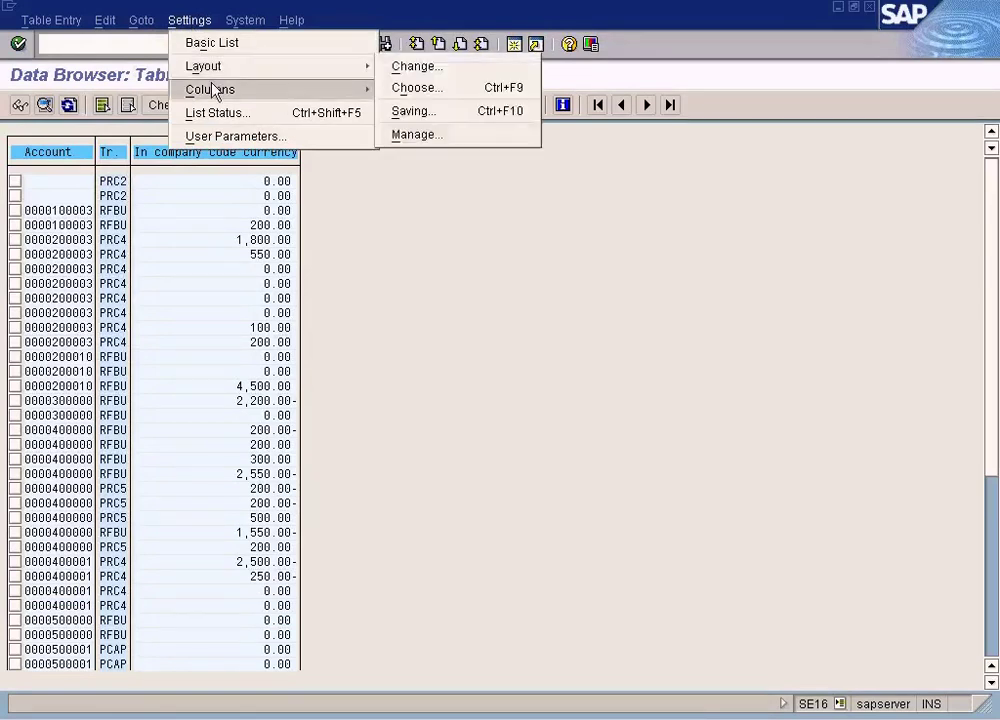
mouse_move(213, 90)
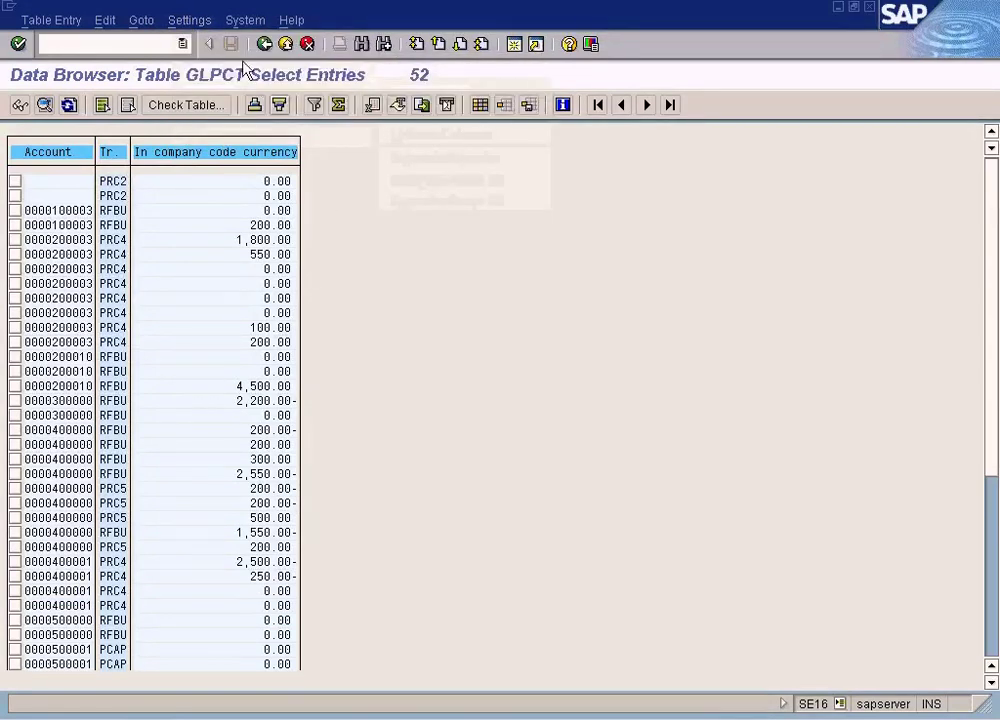
click(244, 20)
mouse_move(191, 24)
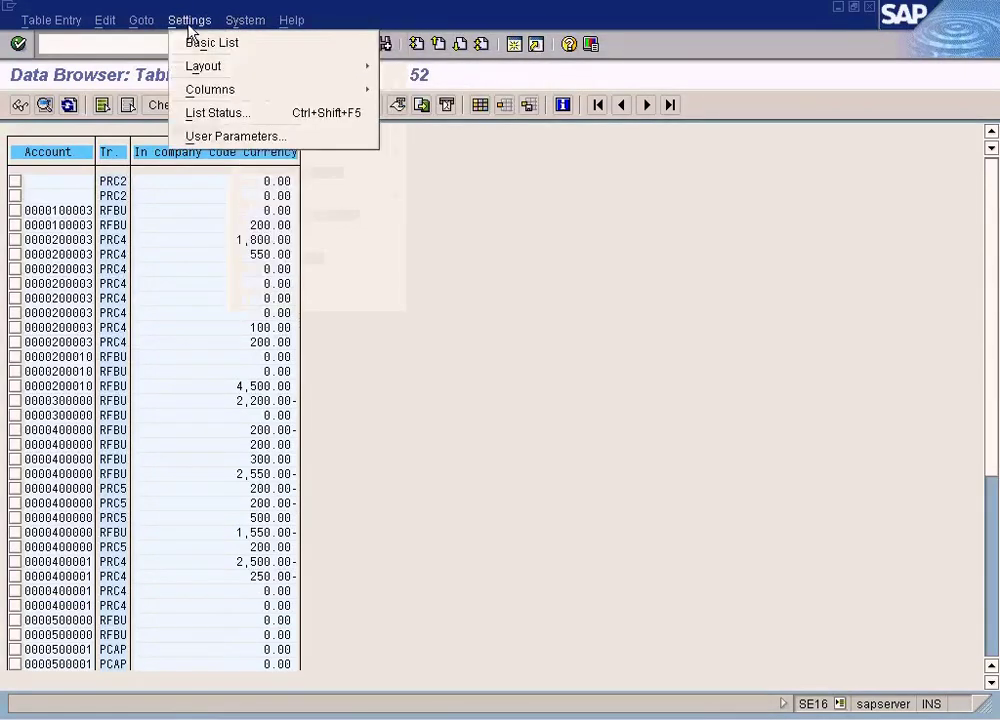
click(200, 135)
click(132, 346)
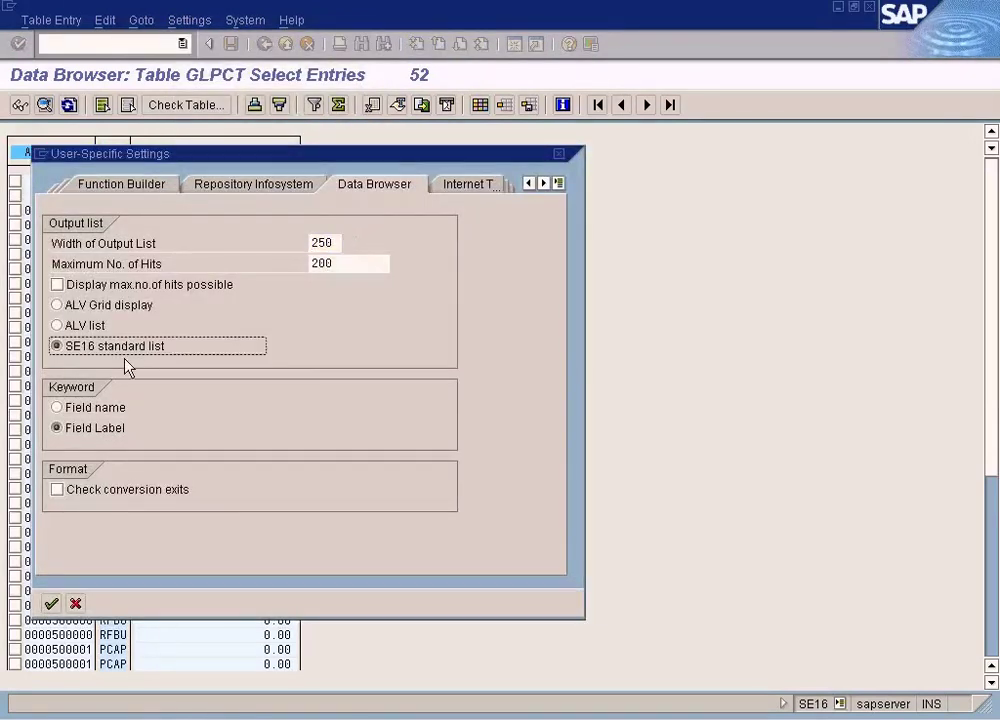
click(51, 603)
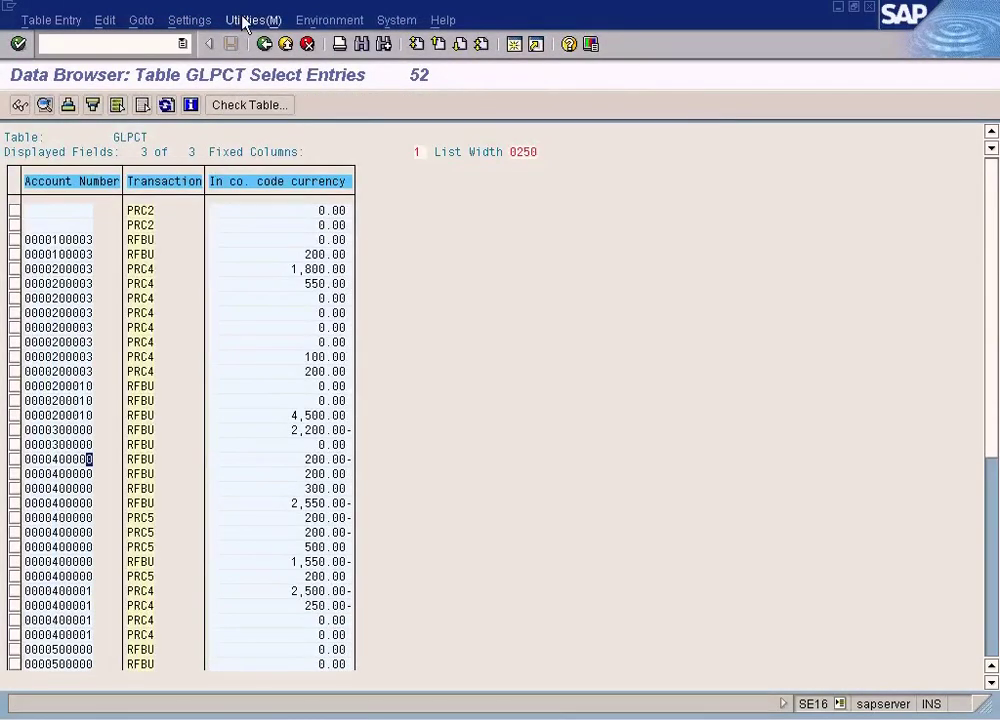
Add the Profit Center (RPRCTR) field to the GLPCT list via Choose Fields
click(245, 22)
mouse_move(330, 24)
mouse_move(186, 20)
mouse_move(301, 42)
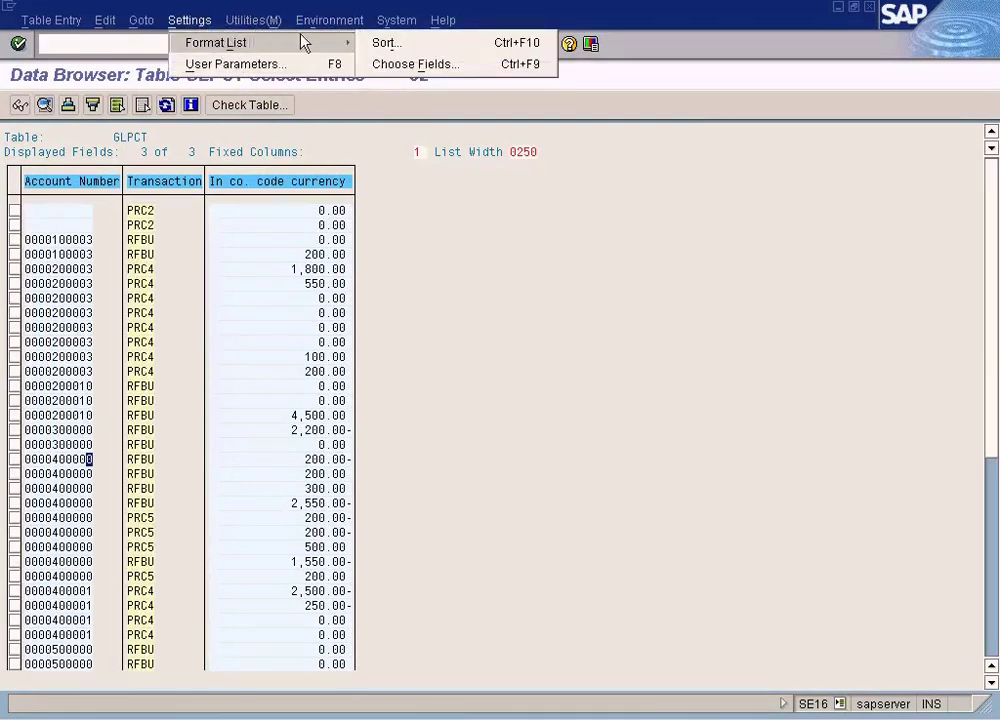
click(395, 63)
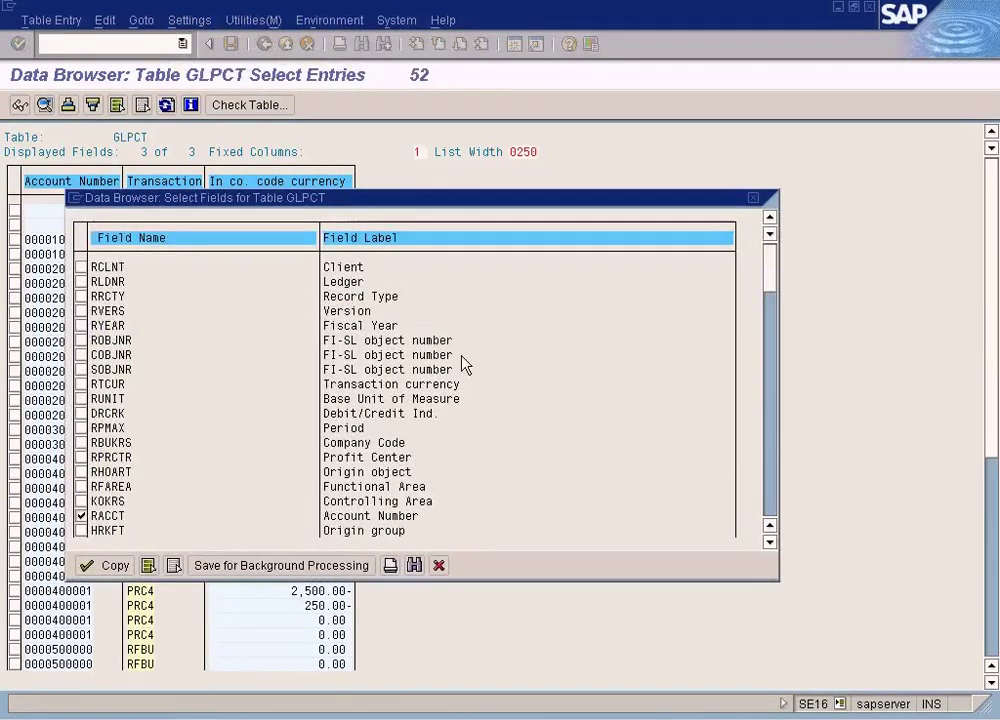
click(80, 457)
click(106, 565)
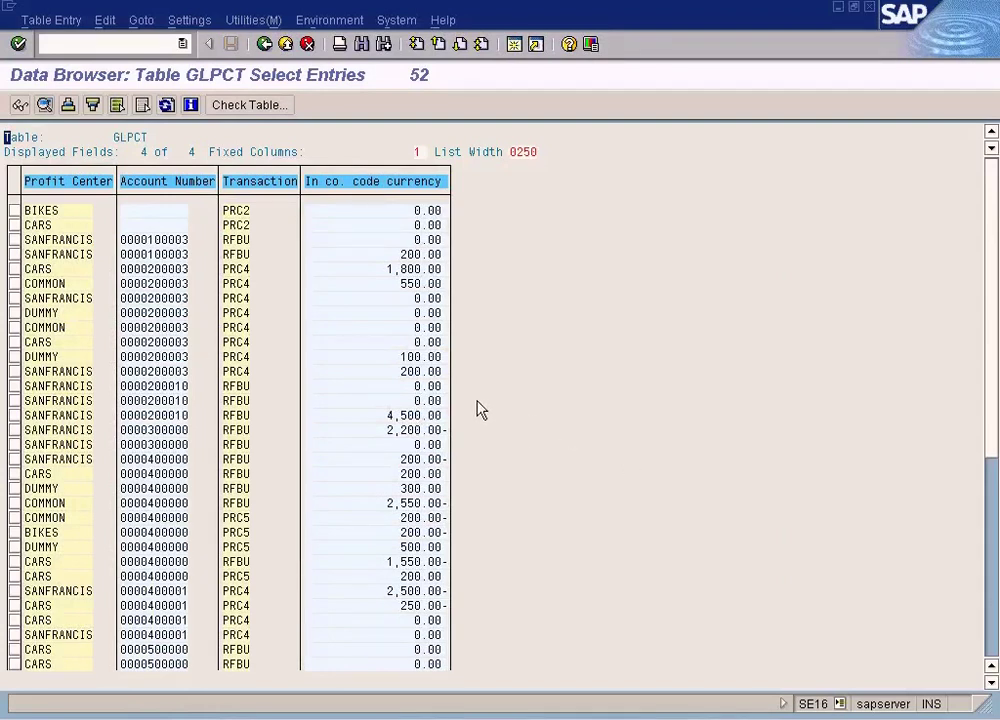
click(171, 184)
click(68, 106)
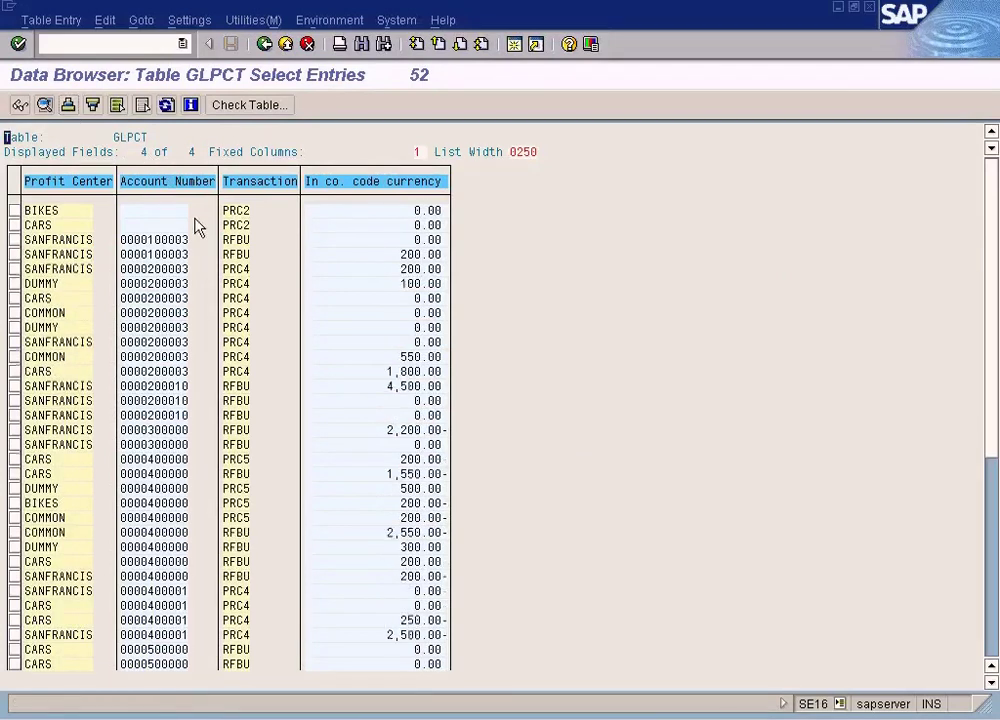
click(174, 461)
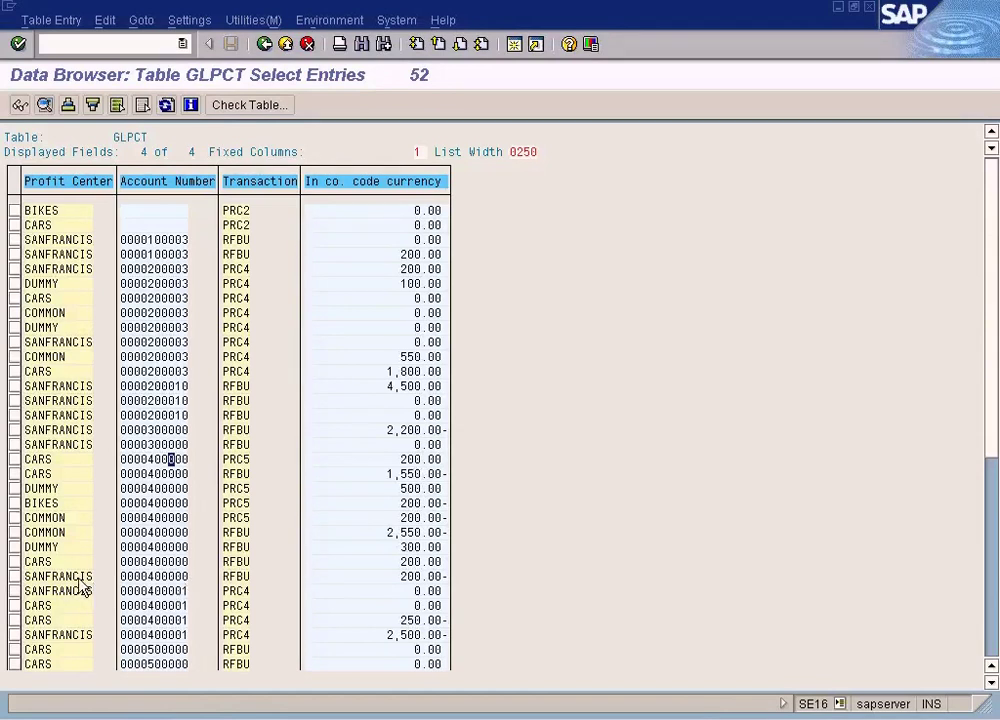
click(177, 577)
click(88, 577)
click(163, 577)
click(415, 578)
Rerun the KE5Z line items report for posting period 1 of the new fiscal year
key(alt+Tab)
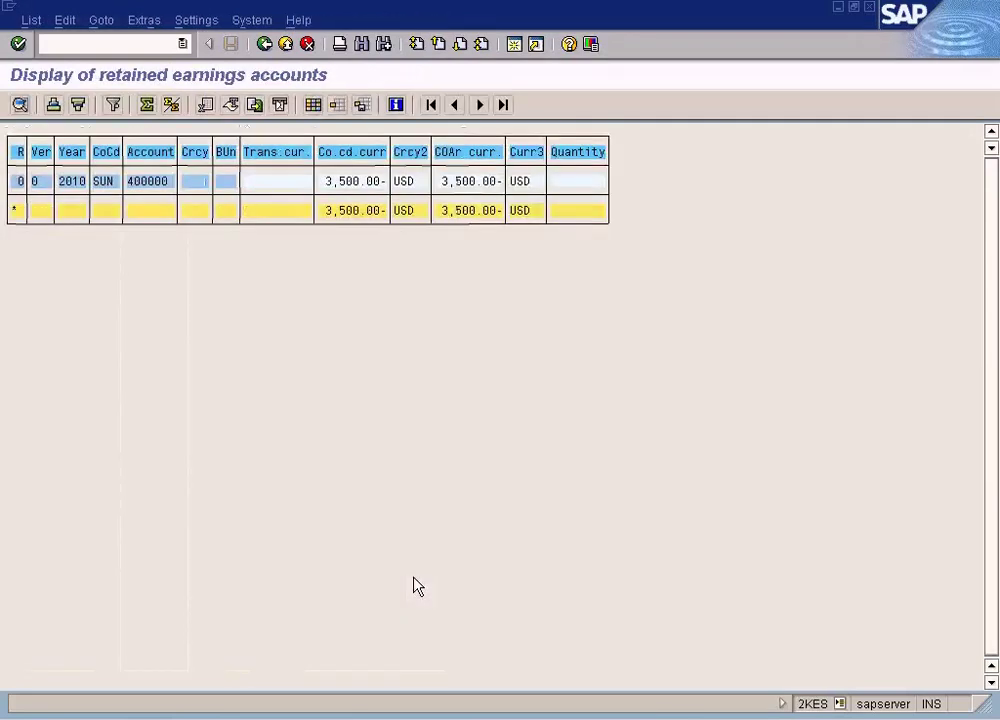
key(alt+Tab)
key(alt+Tab)
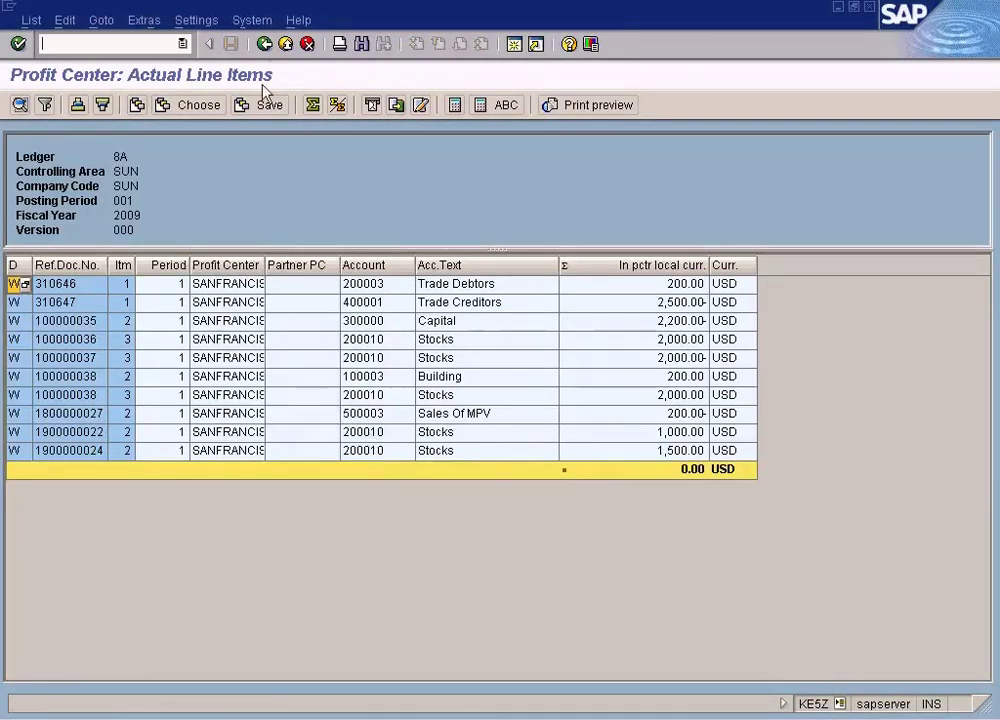
click(265, 44)
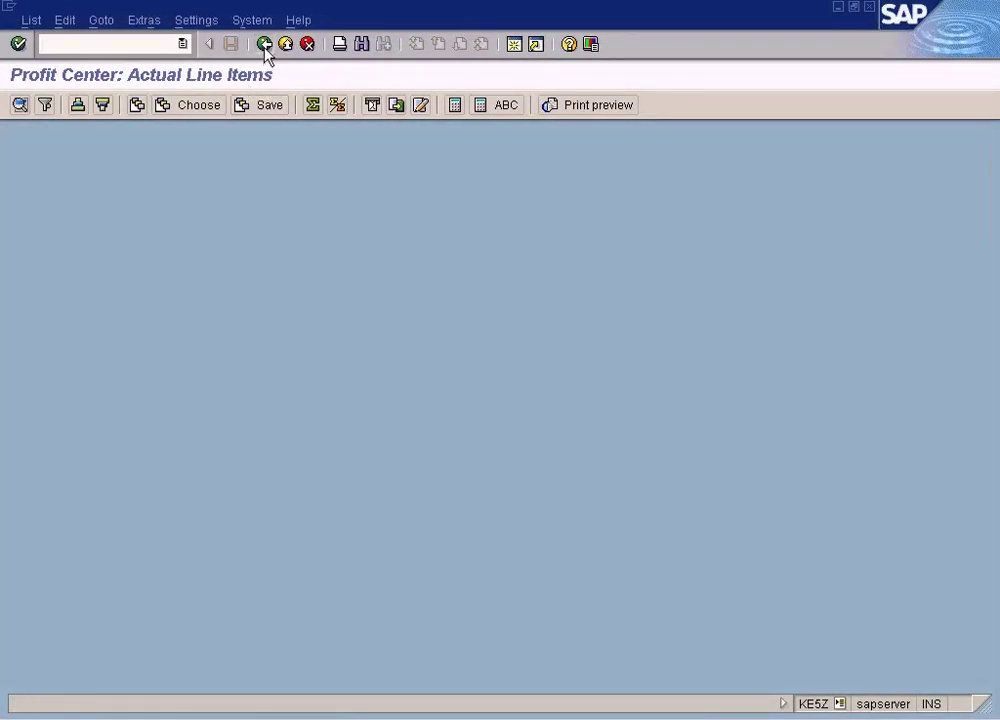
click(256, 214)
text(1)
key(Tab)
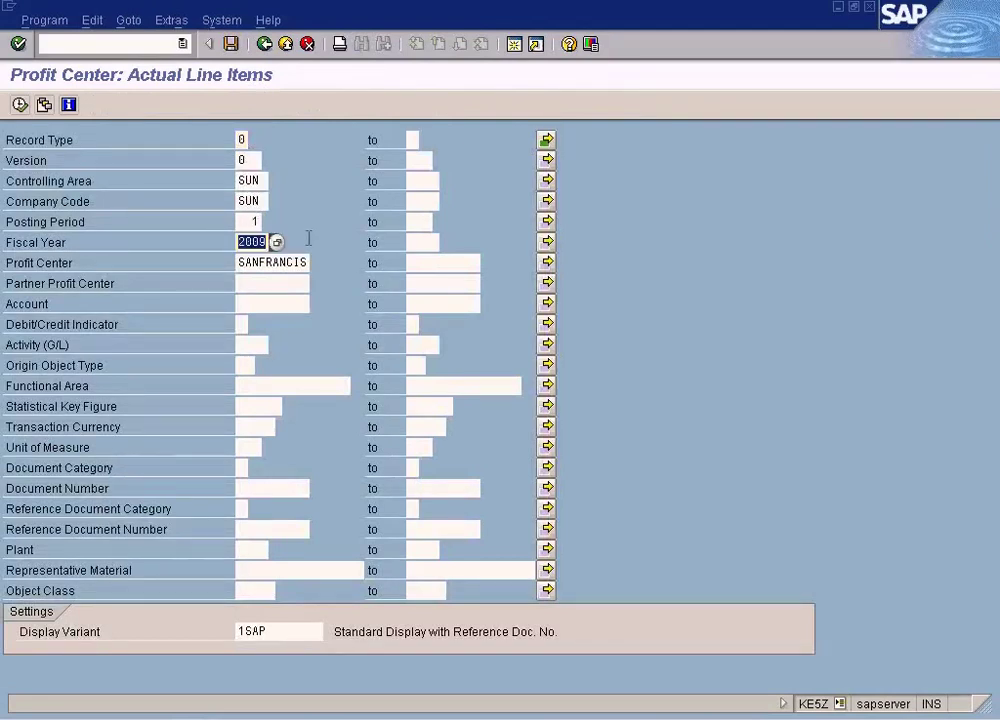
text(2)
click(19, 104)
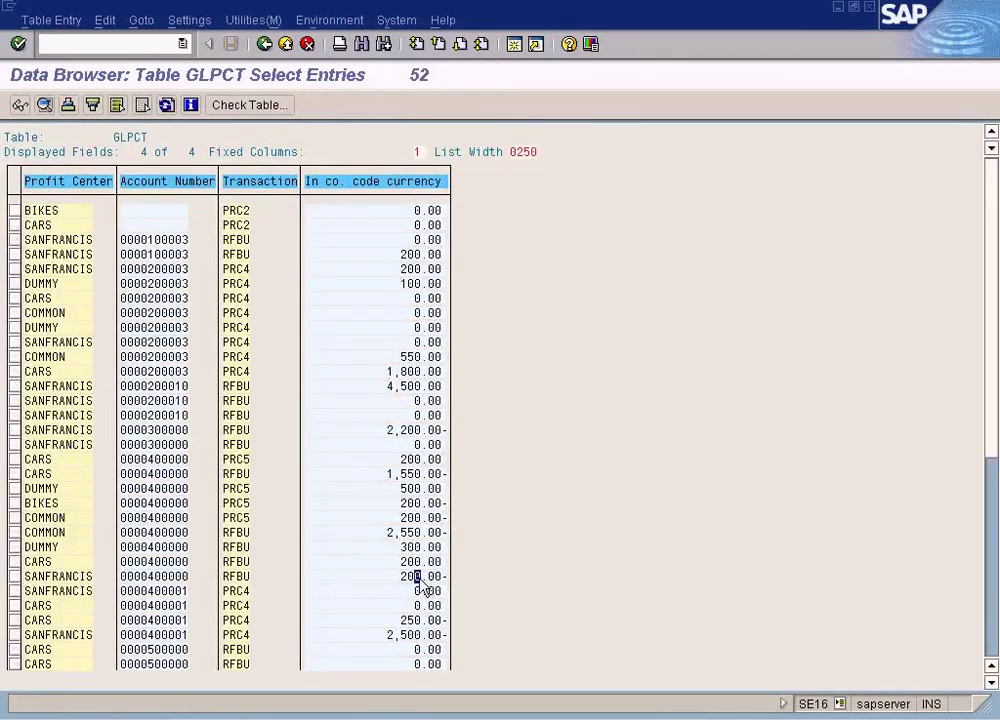
Inspect the SANFRANCIS 400000 RFBU totals record's fiscal year, period and further fields
double_click(419, 578)
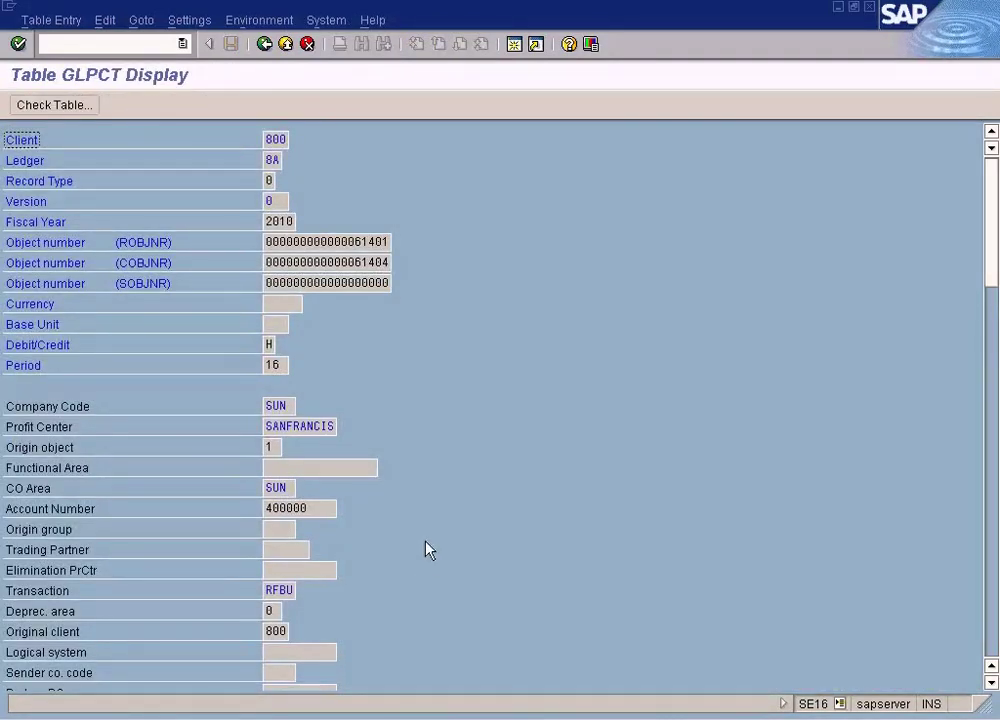
click(270, 221)
click(285, 366)
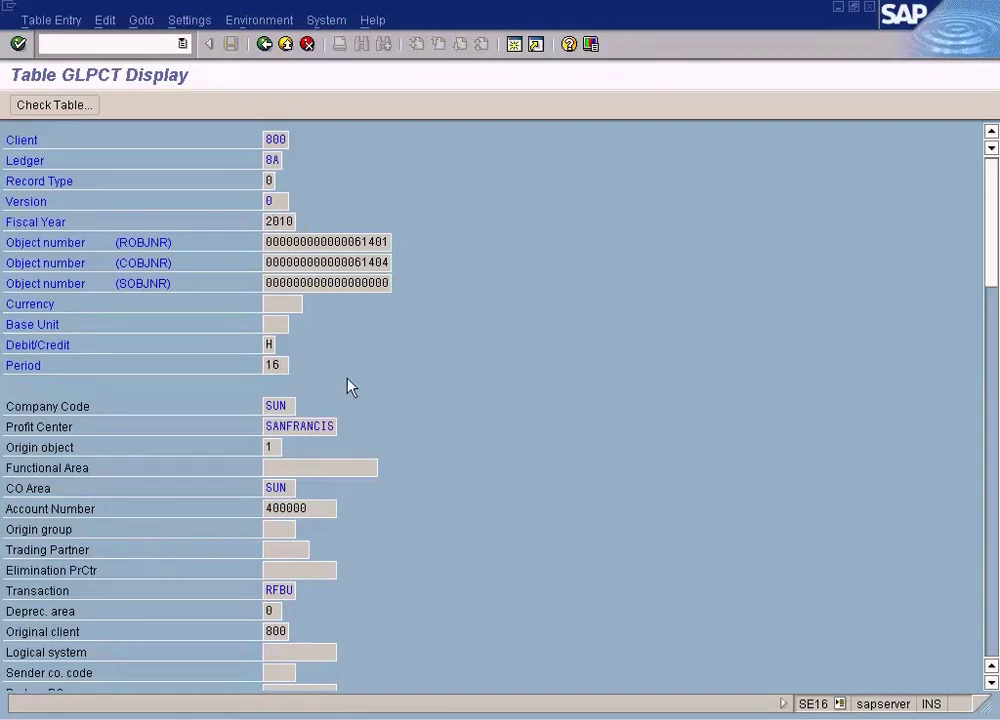
key(F4)
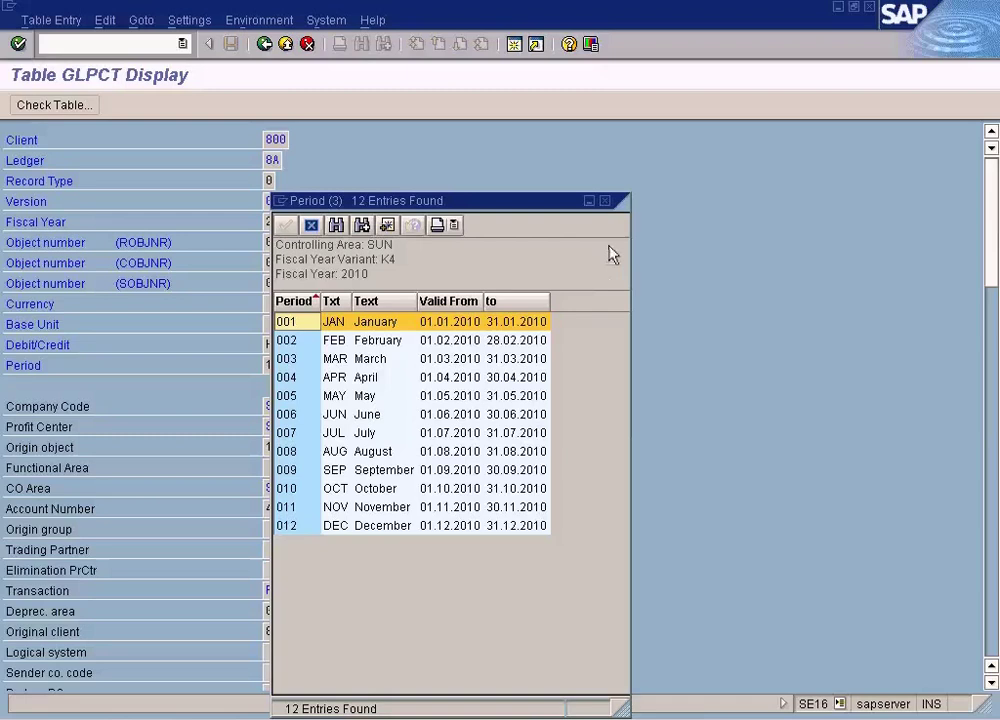
click(605, 201)
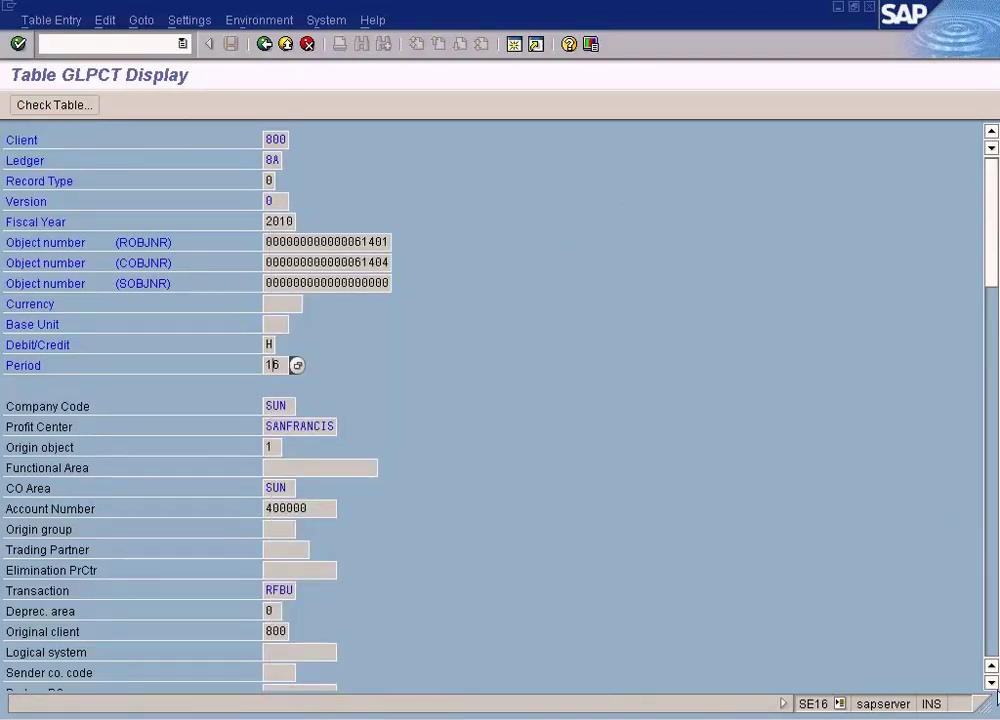
click(991, 684)
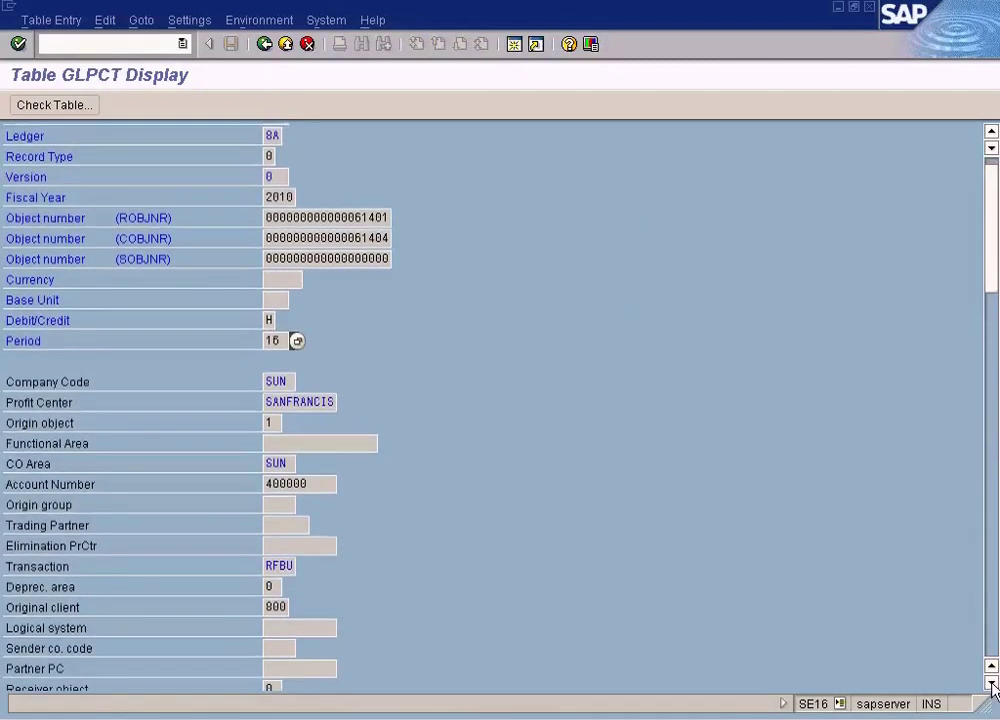
click(991, 684)
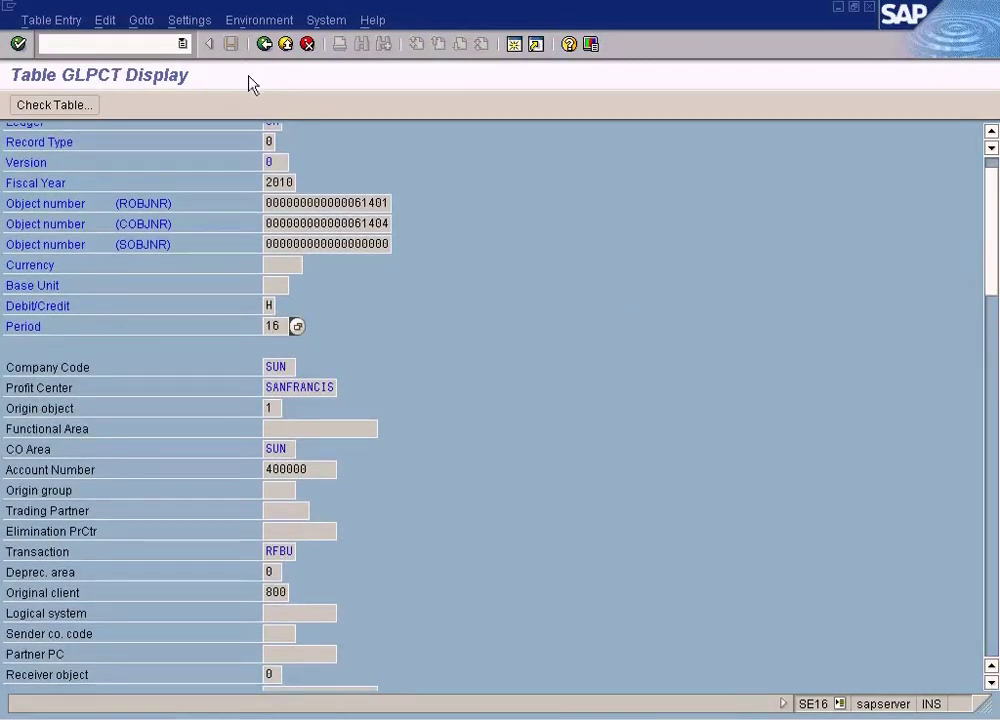
click(266, 44)
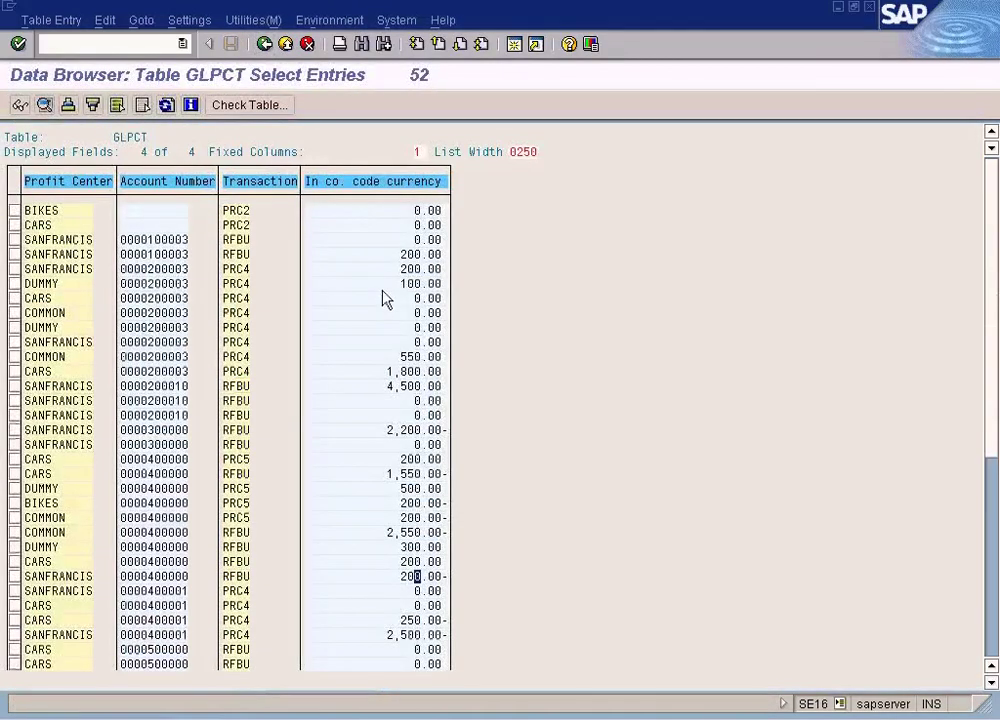
Glance at the 400001 PRC4 record, then reopen 400000 and read the HSLVT field help
double_click(405, 639)
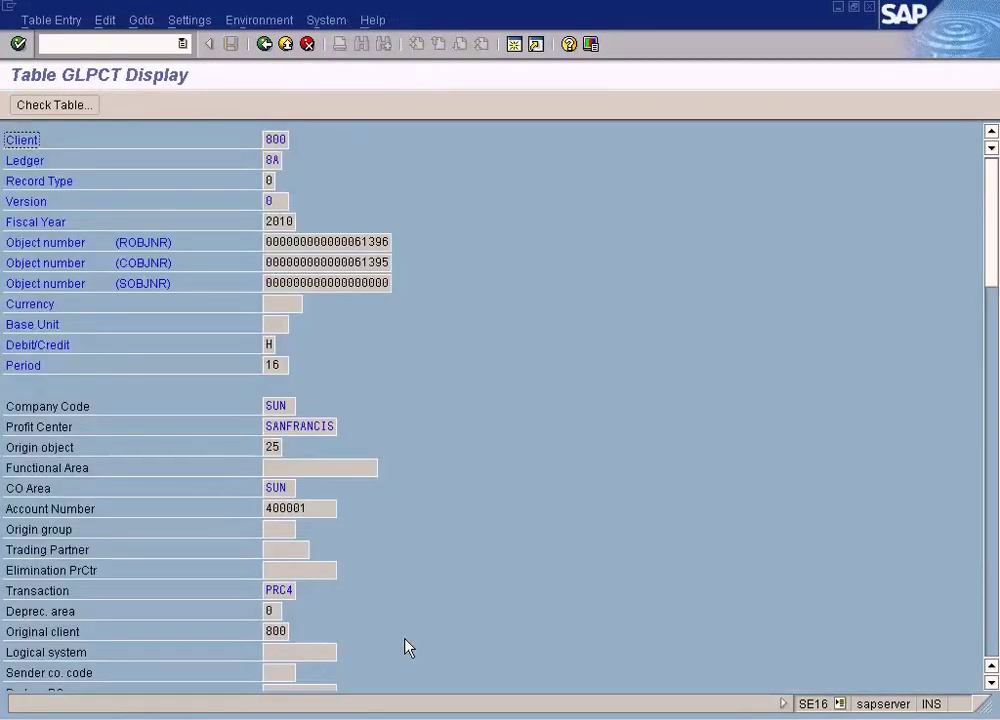
click(265, 44)
click(404, 577)
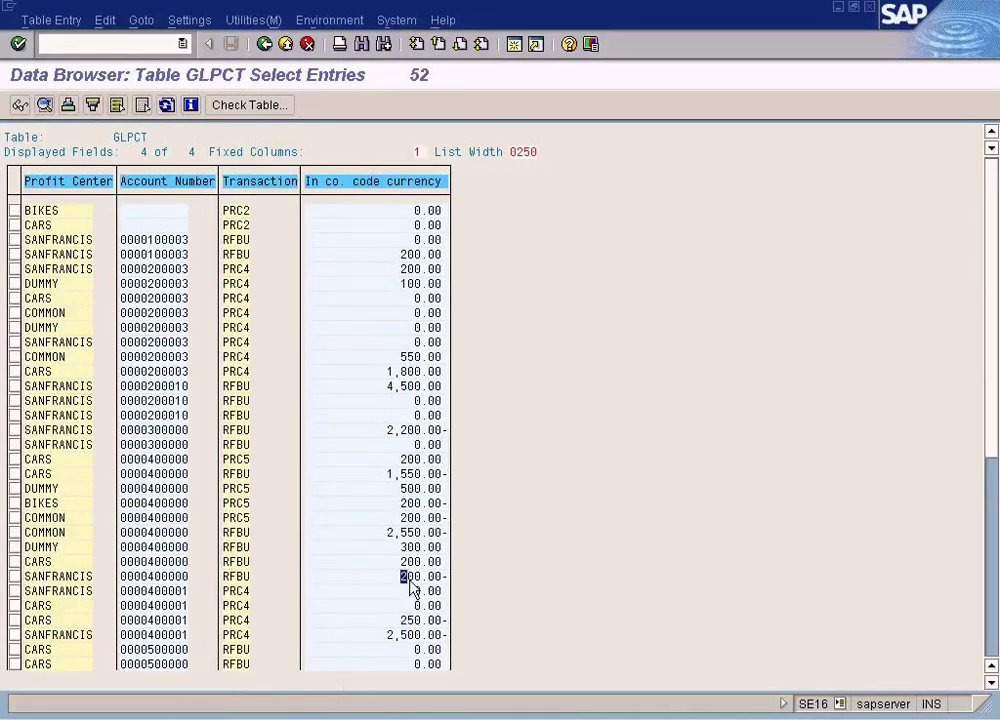
double_click(406, 577)
click(997, 645)
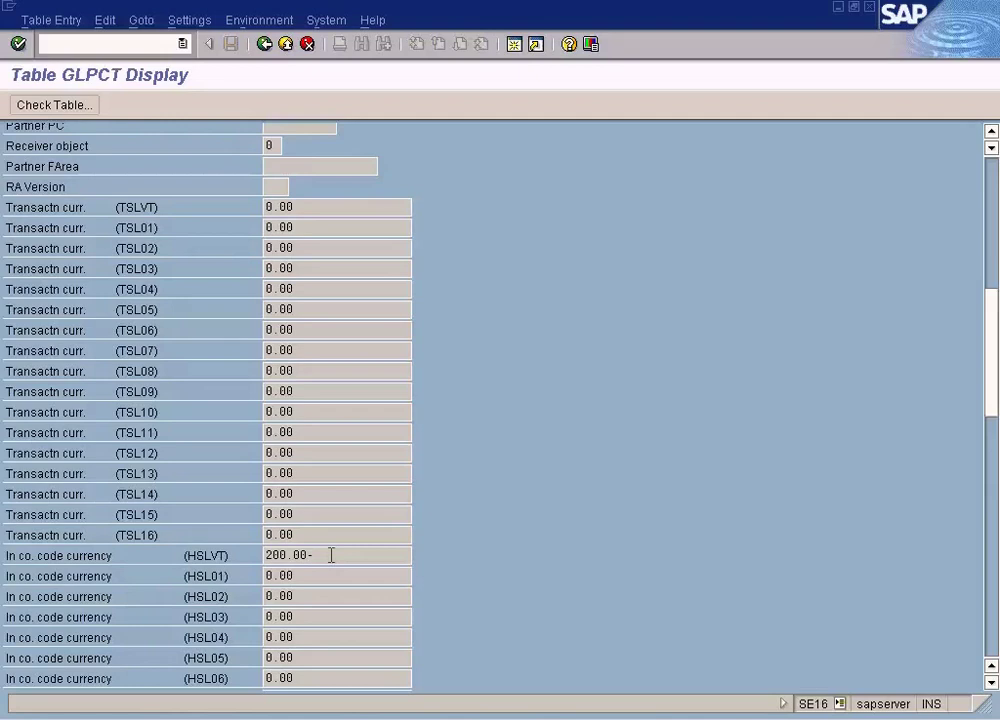
key(F1)
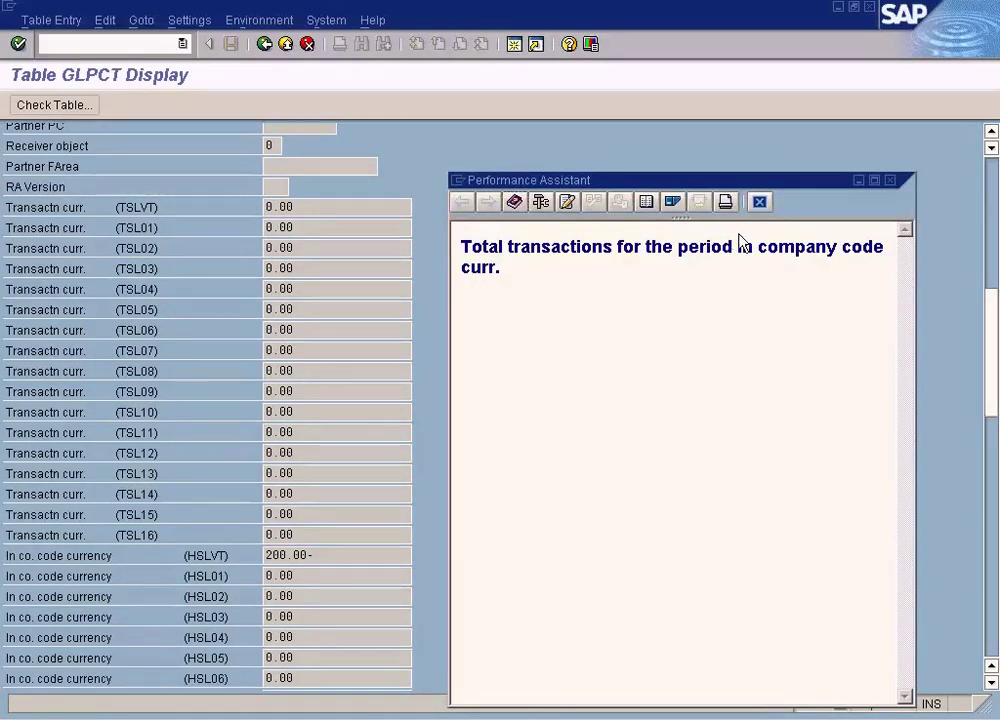
click(760, 204)
key(alt+Tab)
key(alt+Tab)
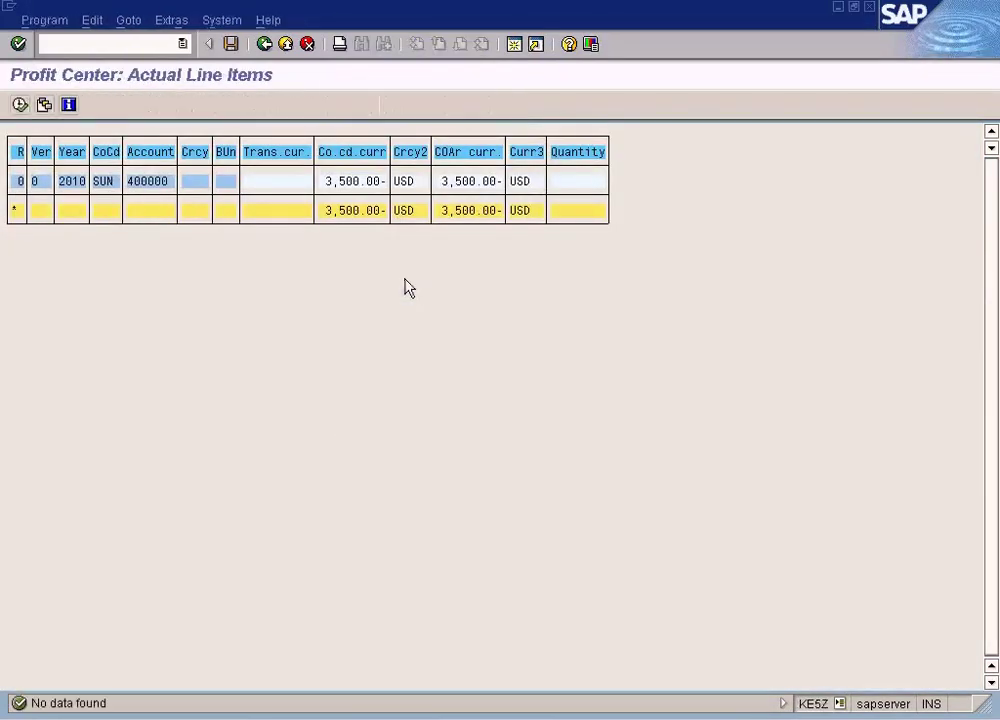
Execute the SANFRANCIS 2010 line-item report, then again for posting period 000, finding no data
click(252, 222)
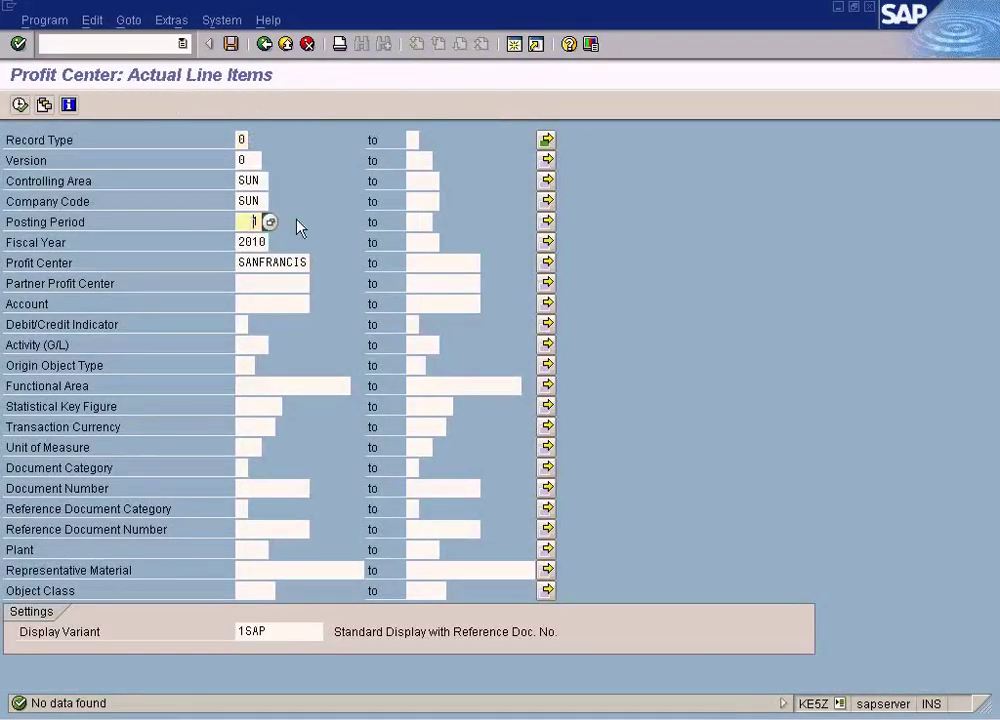
click(269, 222)
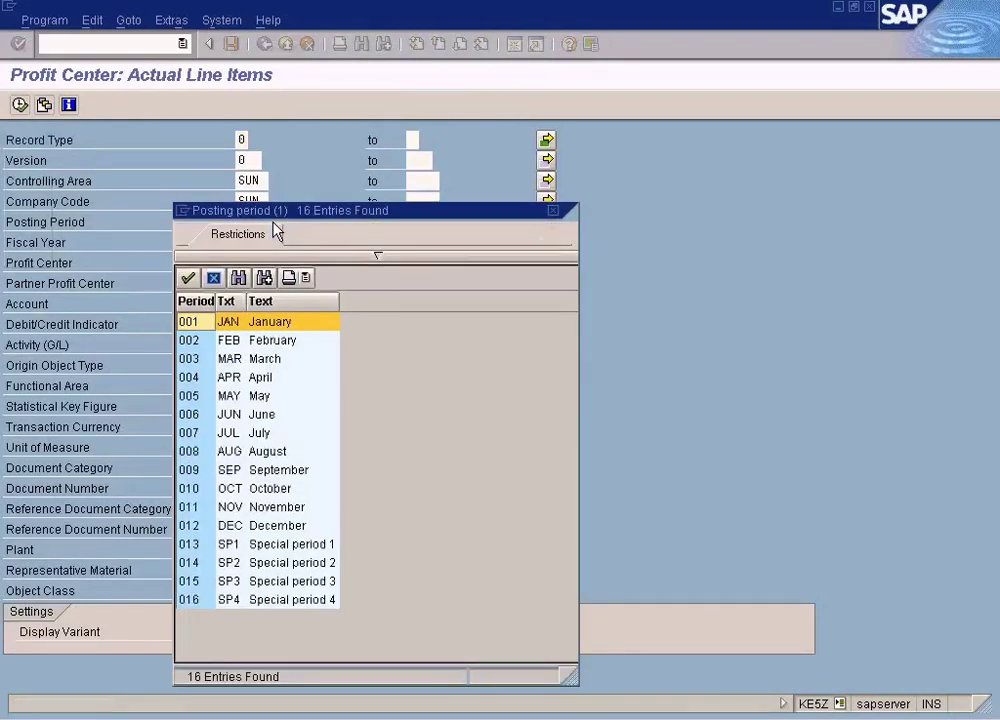
click(553, 215)
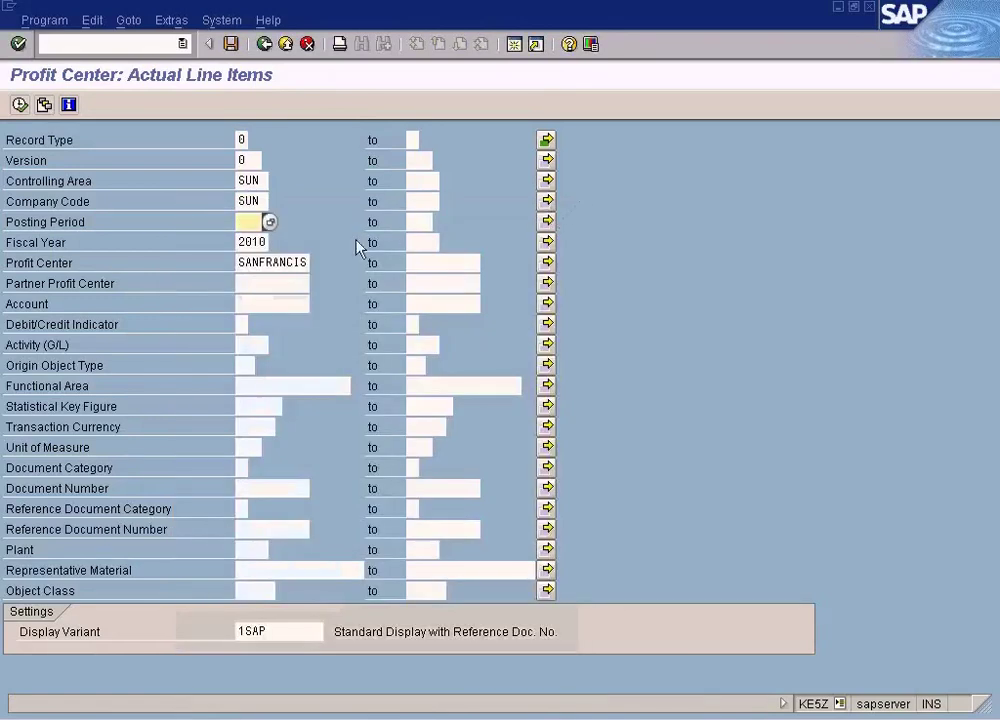
click(20, 104)
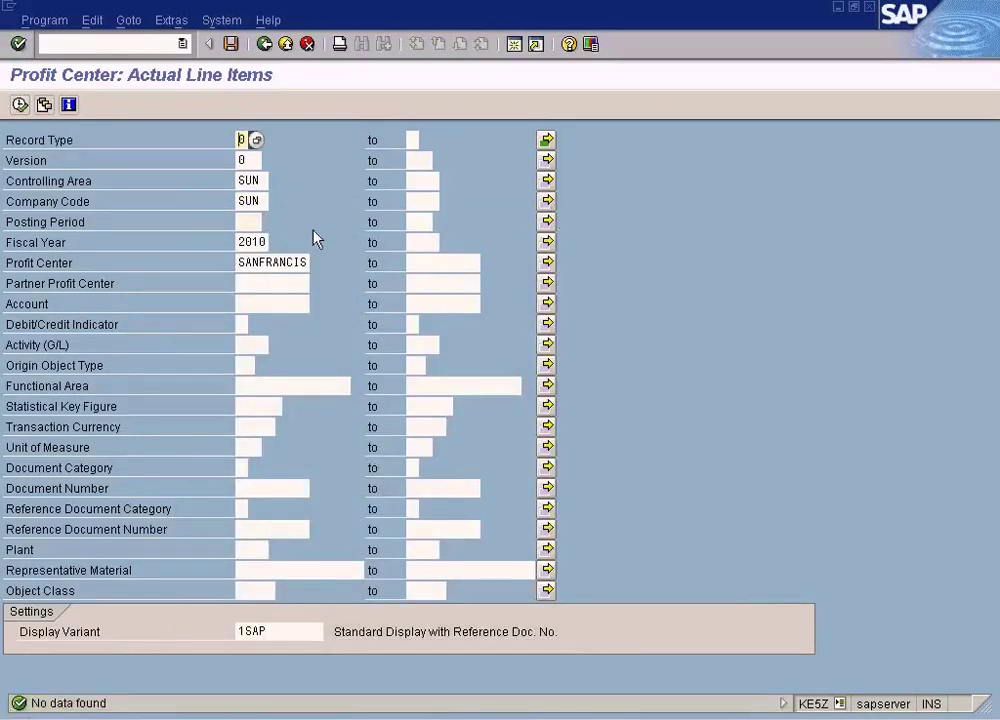
click(248, 222)
text(000)
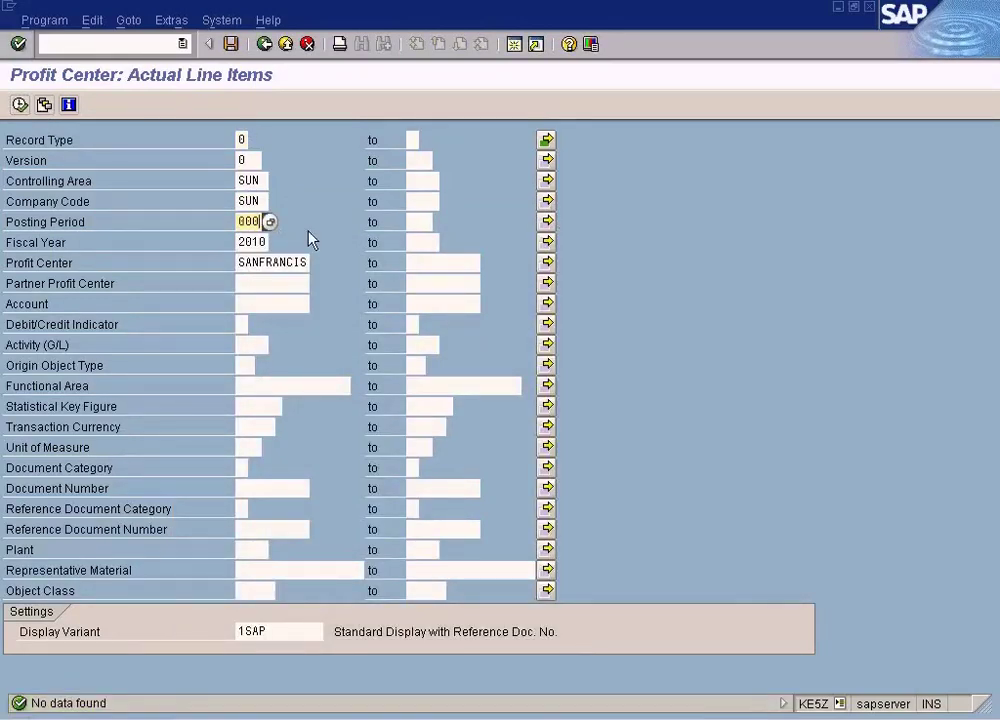
click(20, 106)
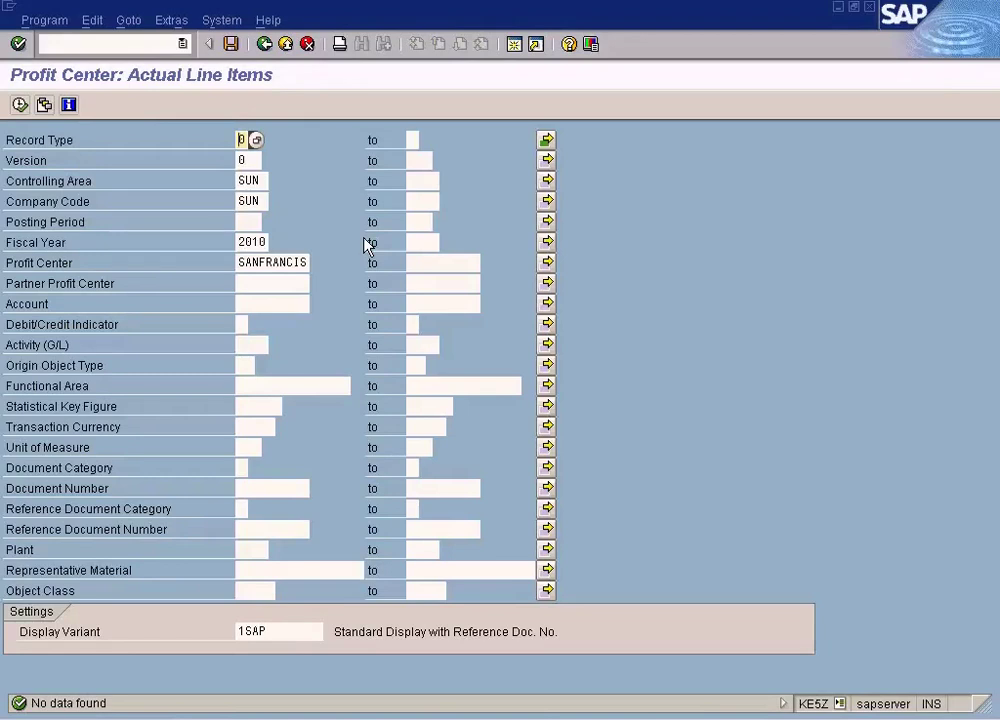
click(256, 221)
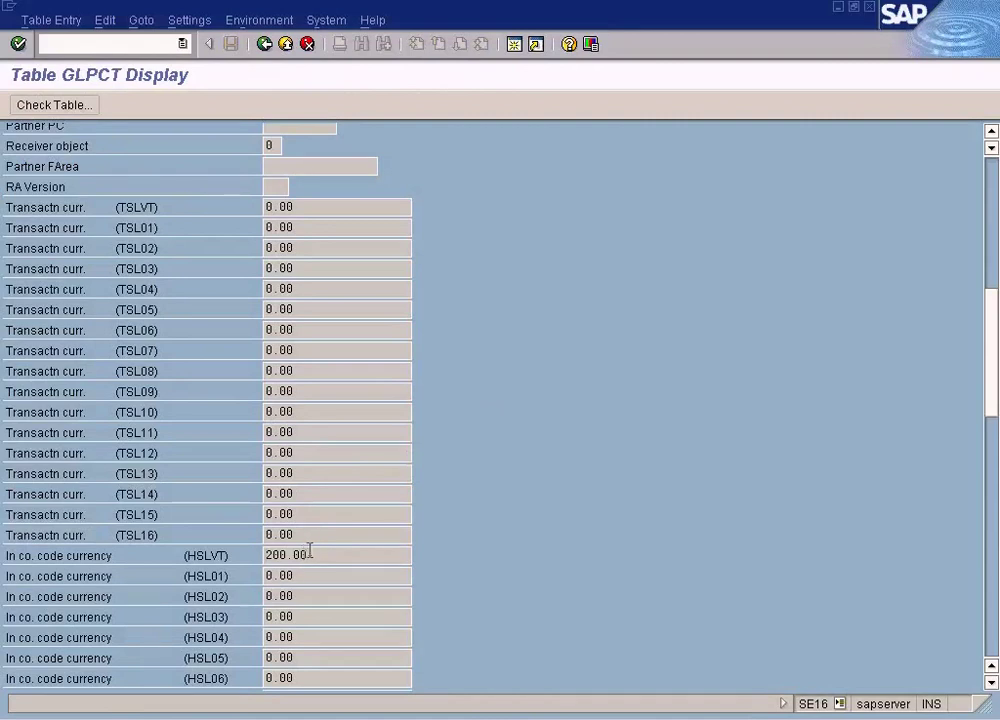
Open the SANFRANCIS account 400001 PRC4 record and check its 2,500.00- HSLVT carryforward
drag(310, 554, 225, 580)
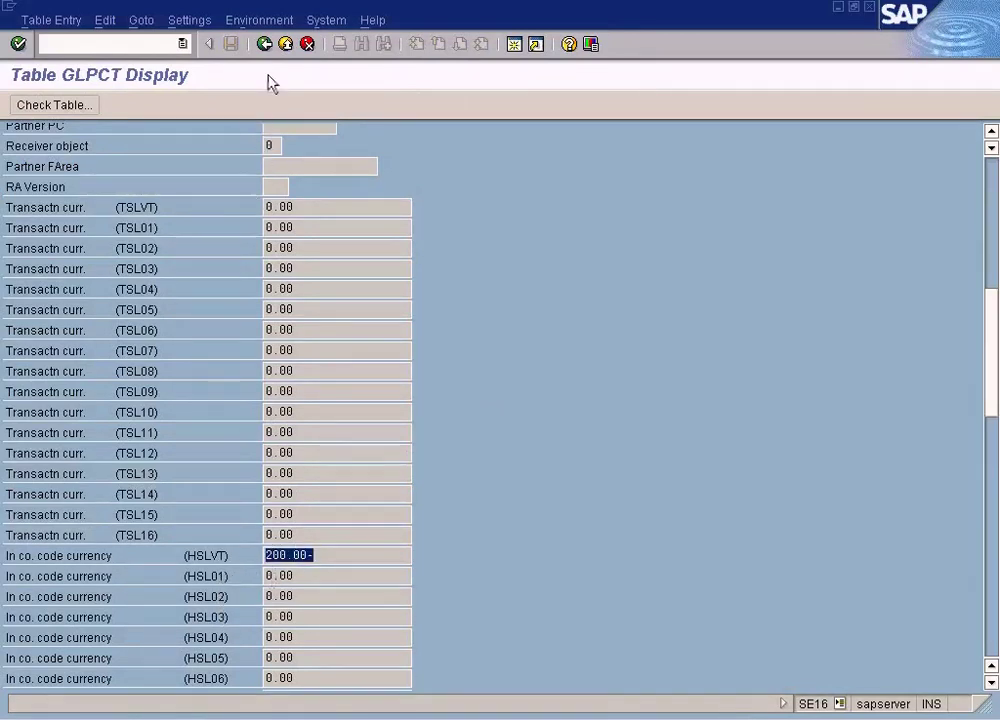
click(265, 44)
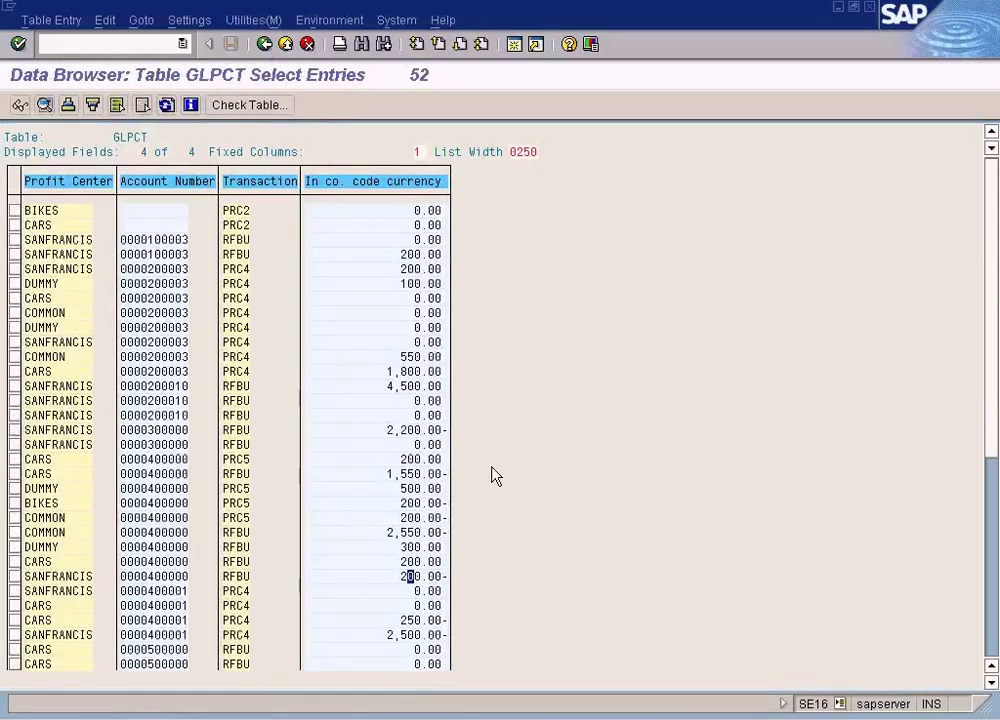
click(404, 634)
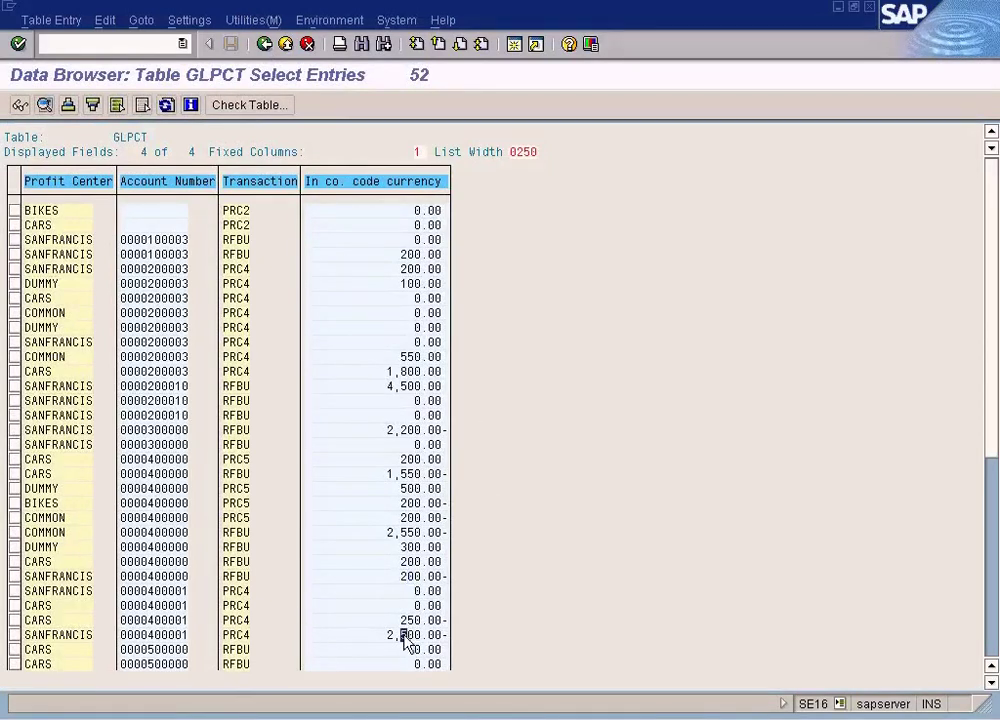
double_click(402, 636)
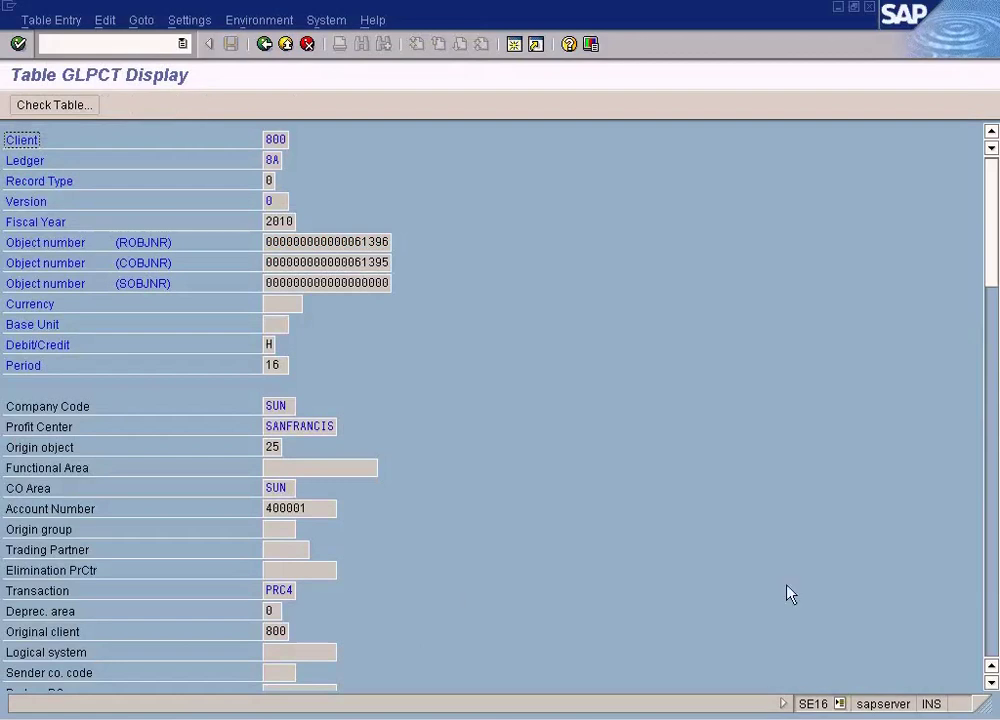
click(993, 603)
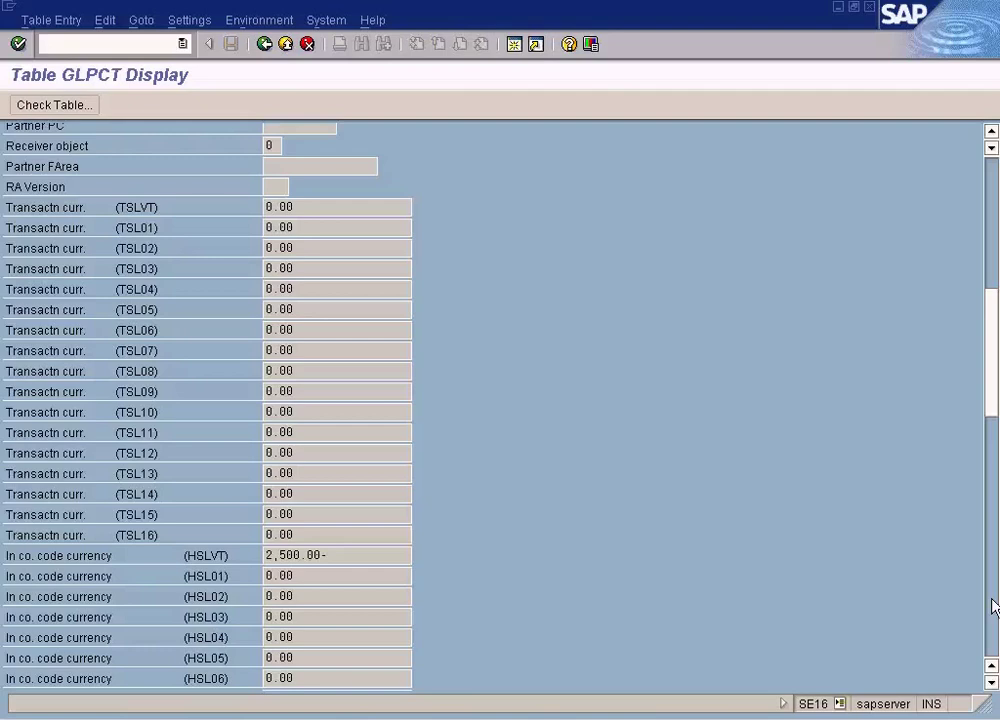
click(992, 176)
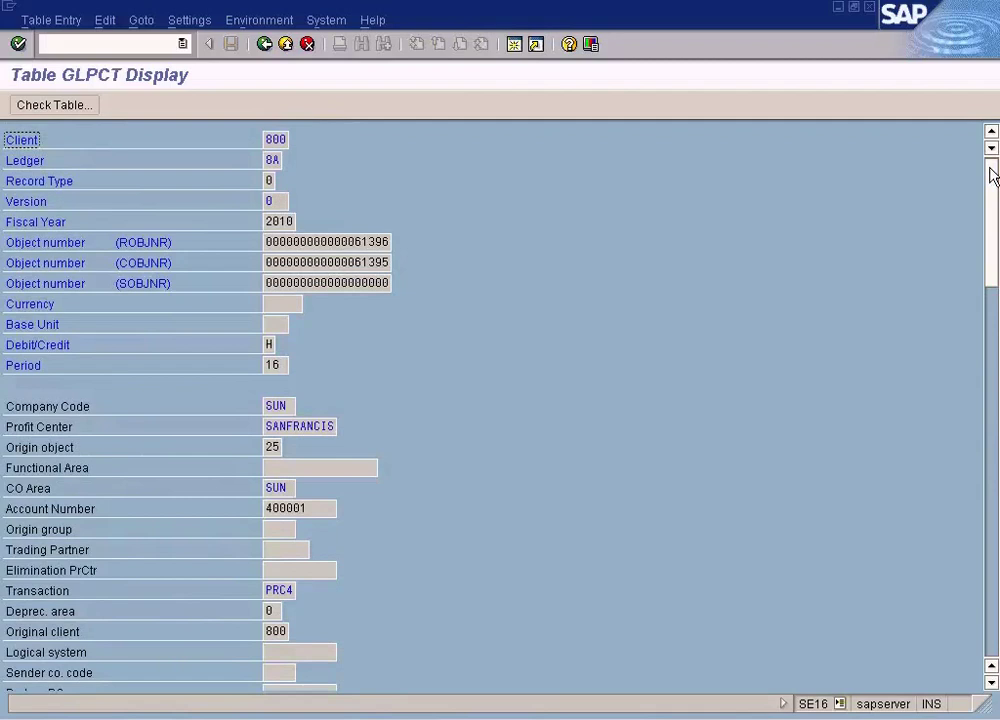
click(265, 45)
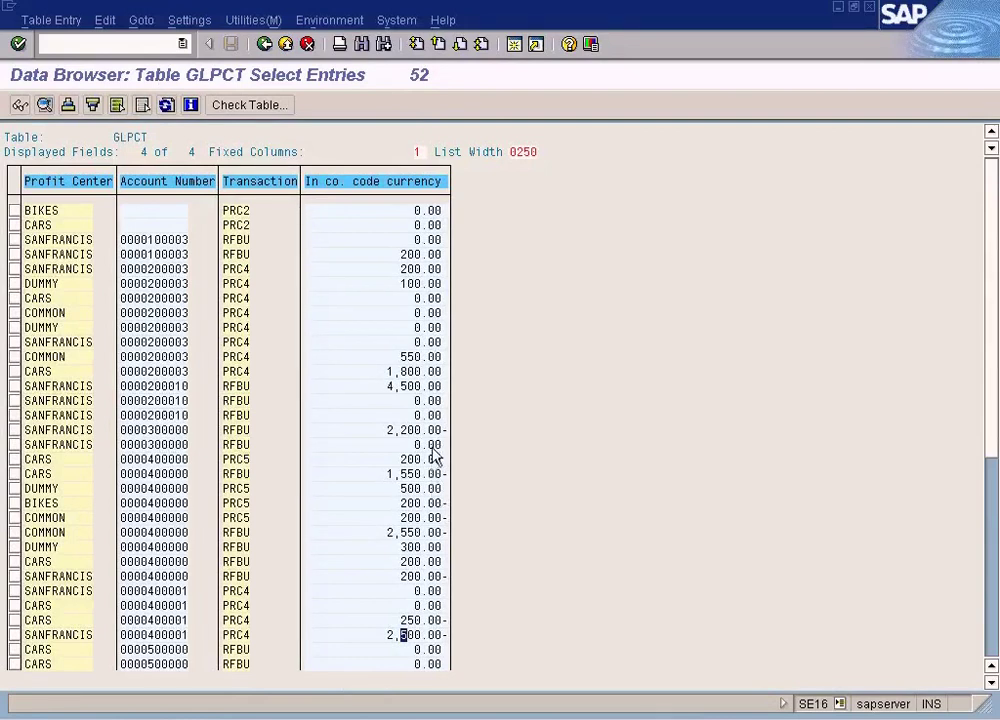
Open the SANFRANCIS account 300000 totals record showing 2,200.00- and return to the list
click(404, 387)
click(404, 430)
double_click(404, 431)
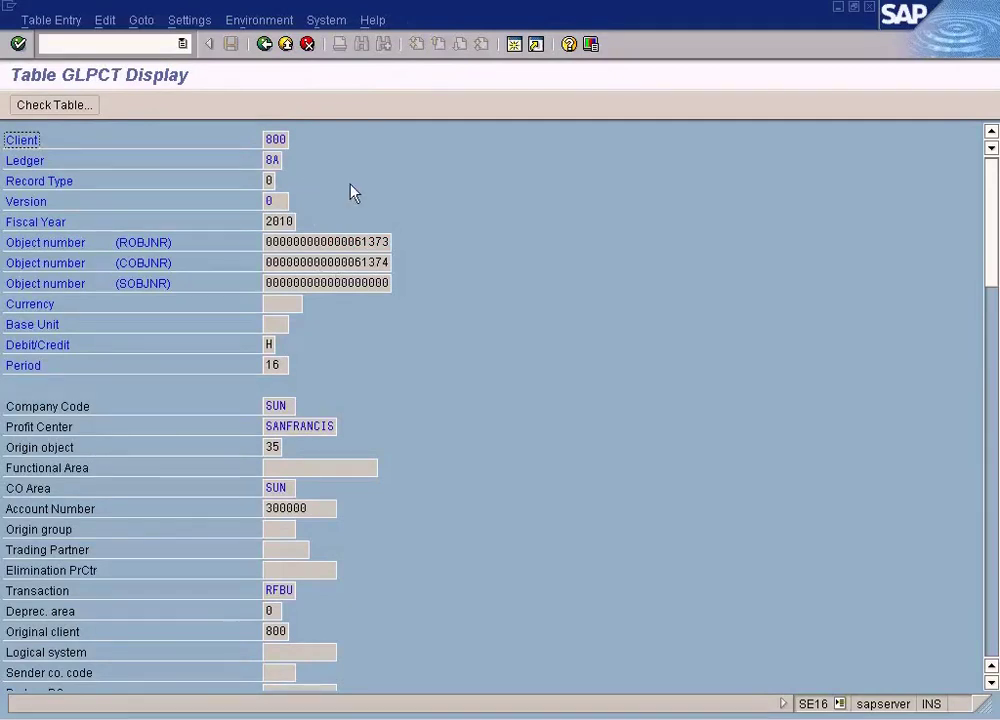
click(264, 44)
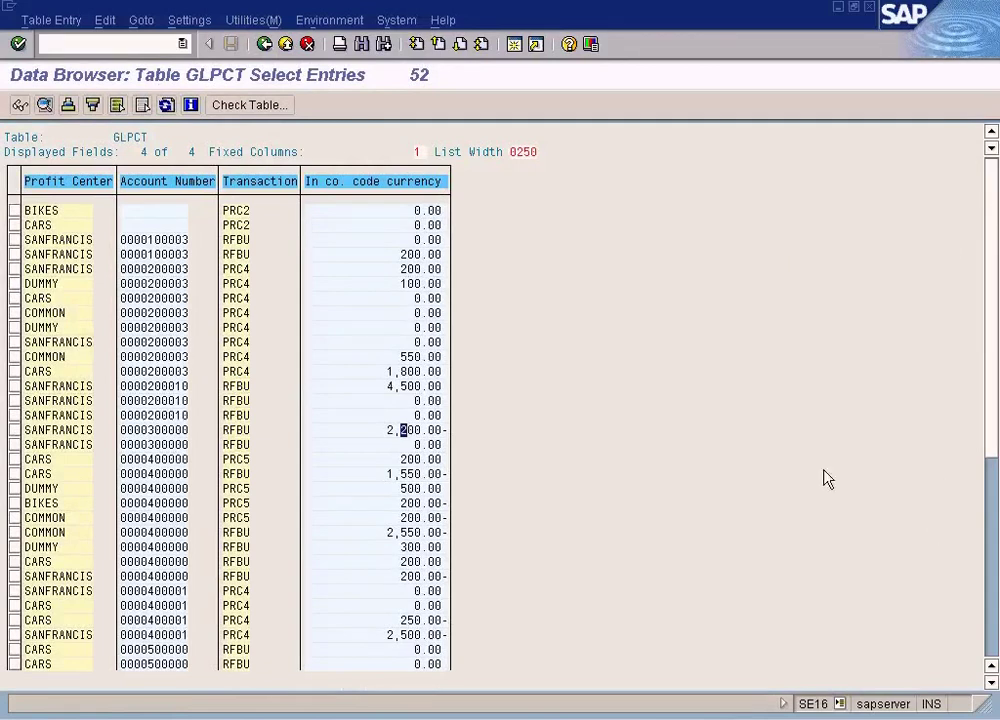
Inspect the account 100003 records, finding fiscal year 2009 with 200.00 in period 1
double_click(405, 260)
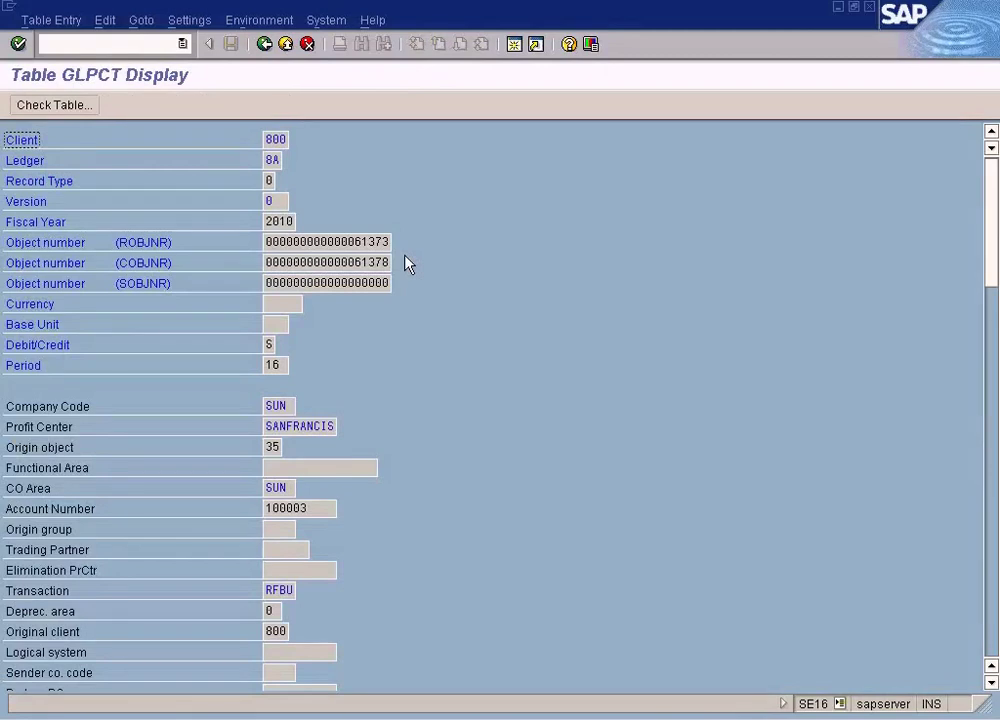
click(264, 44)
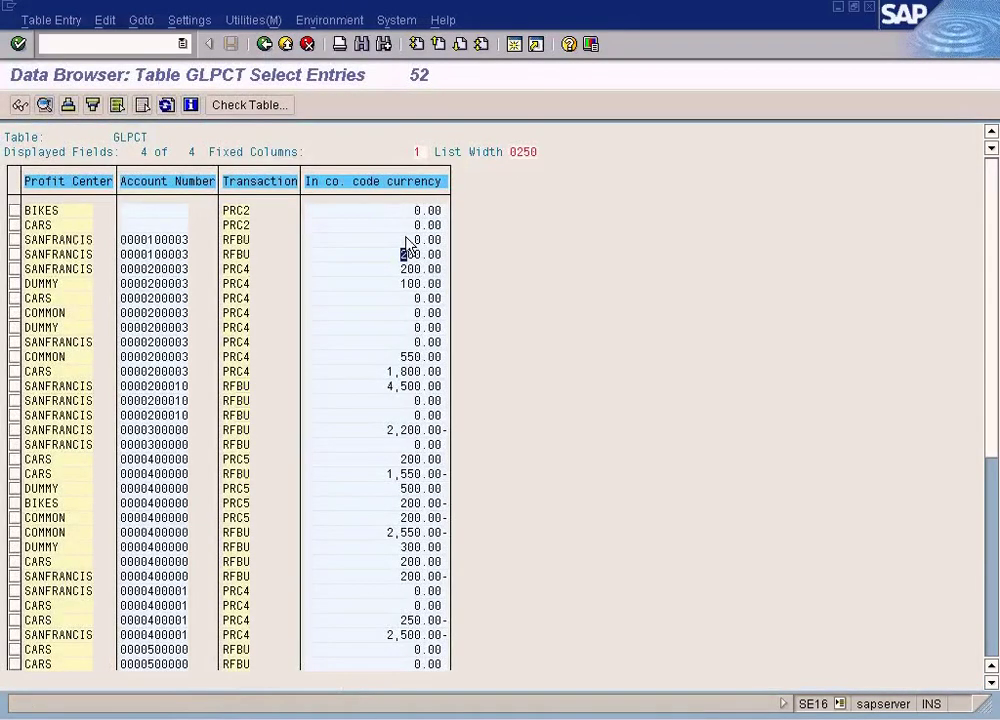
click(414, 240)
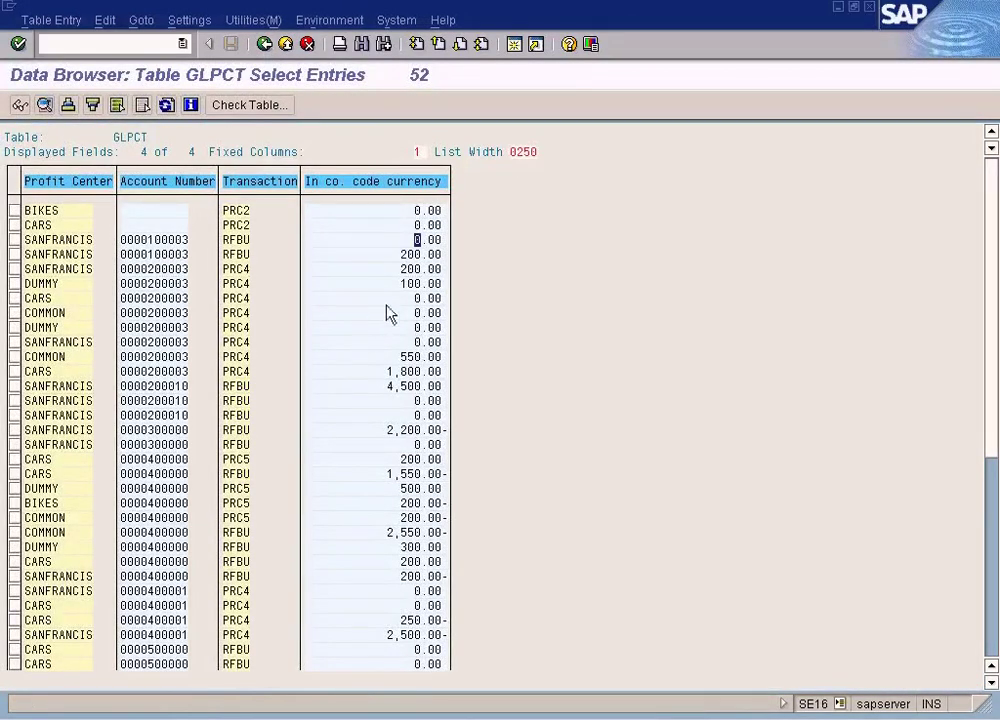
double_click(422, 246)
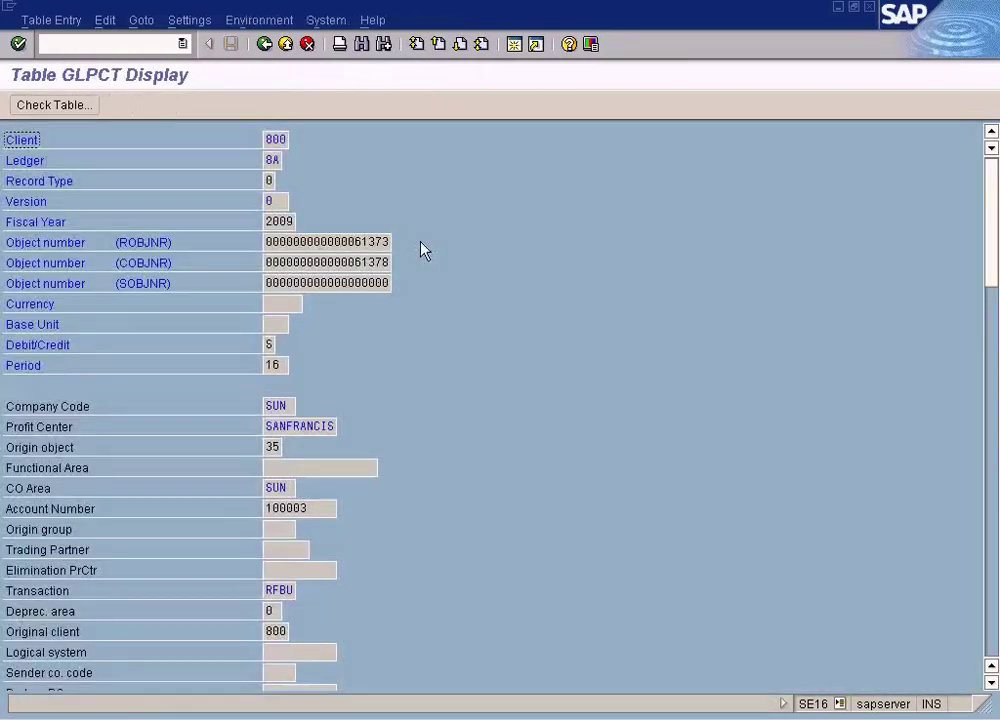
double_click(277, 222)
scroll(418, 485, down, 1)
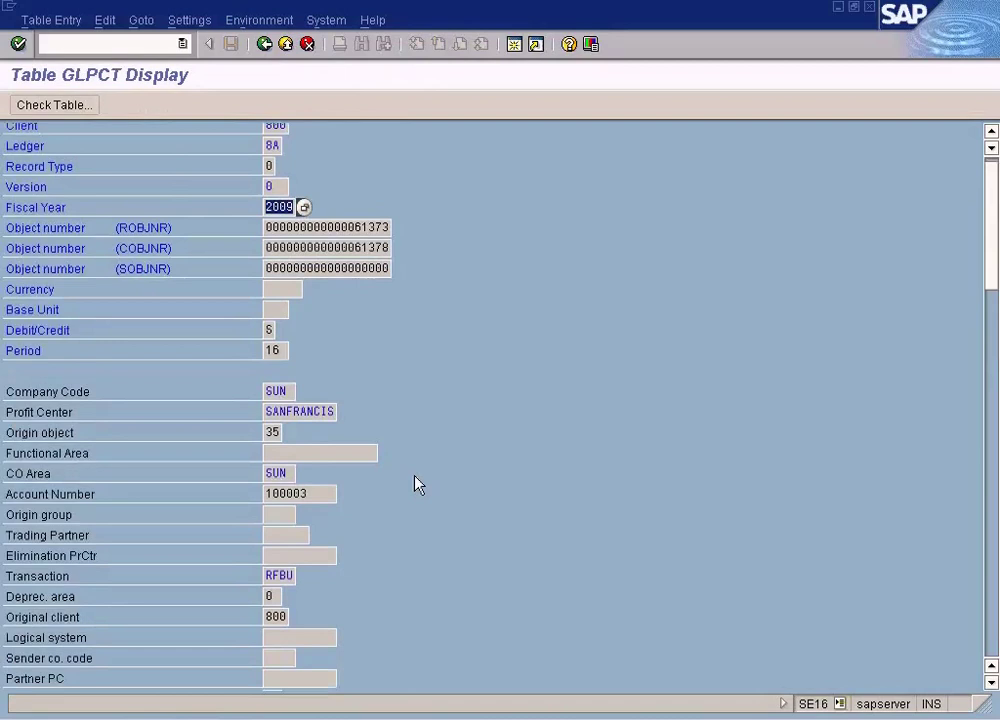
scroll(418, 485, down, 5)
scroll(418, 485, down, 2)
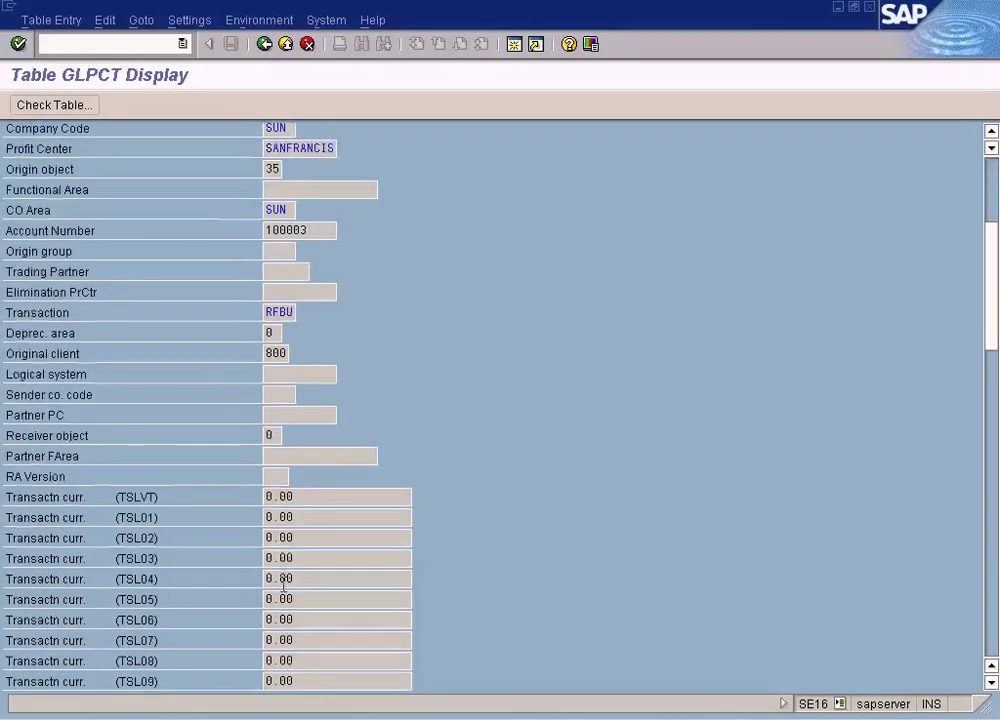
scroll(283, 585, down, 4)
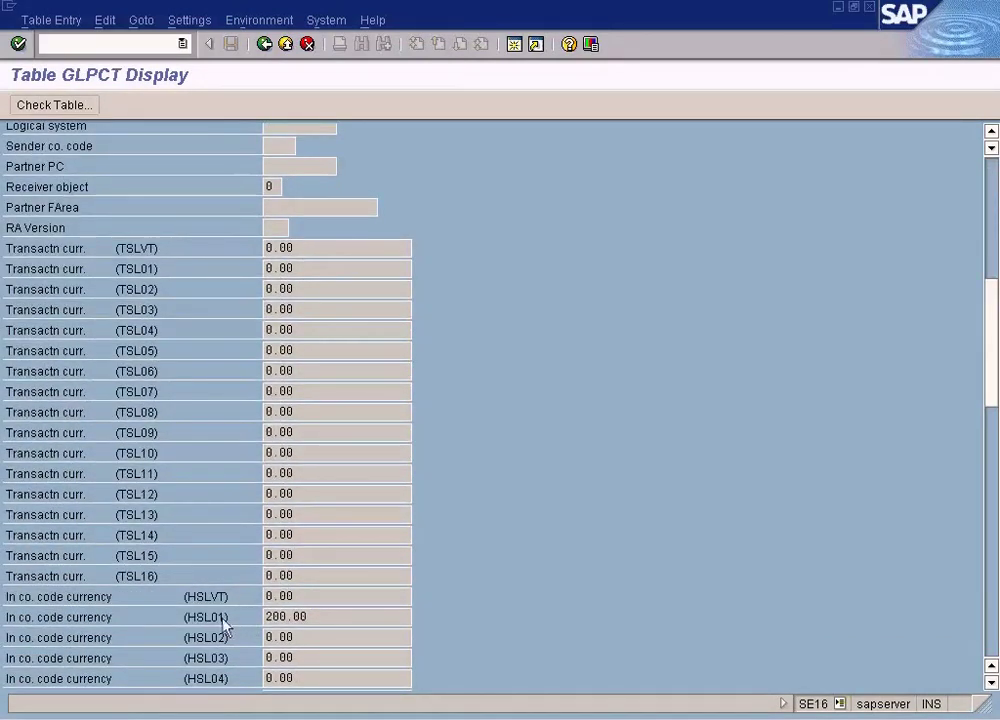
double_click(306, 617)
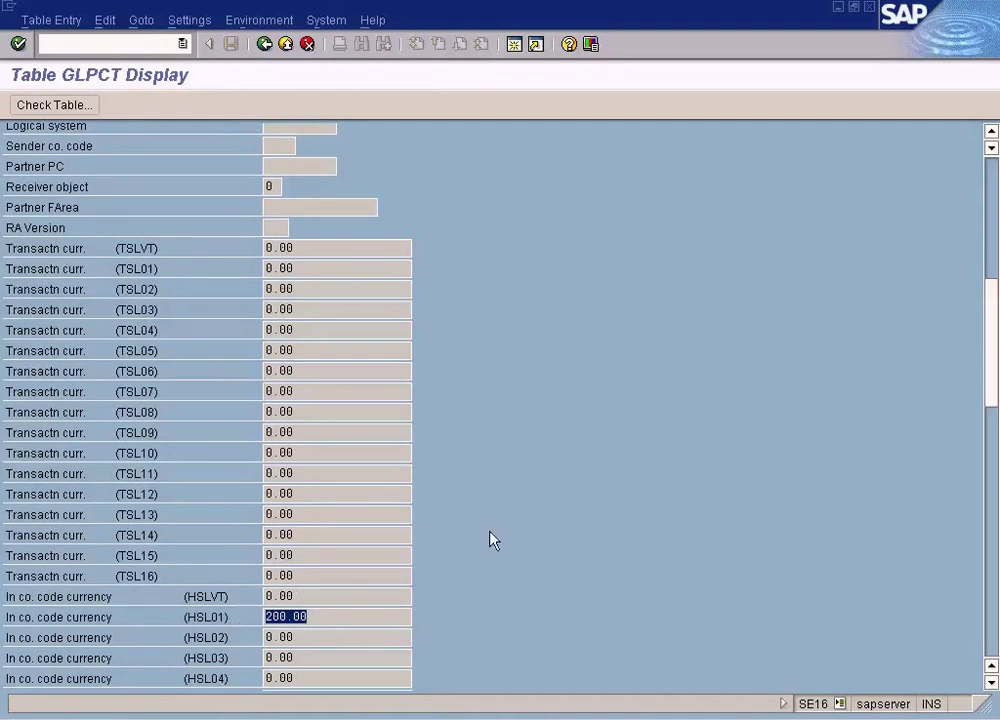
click(469, 716)
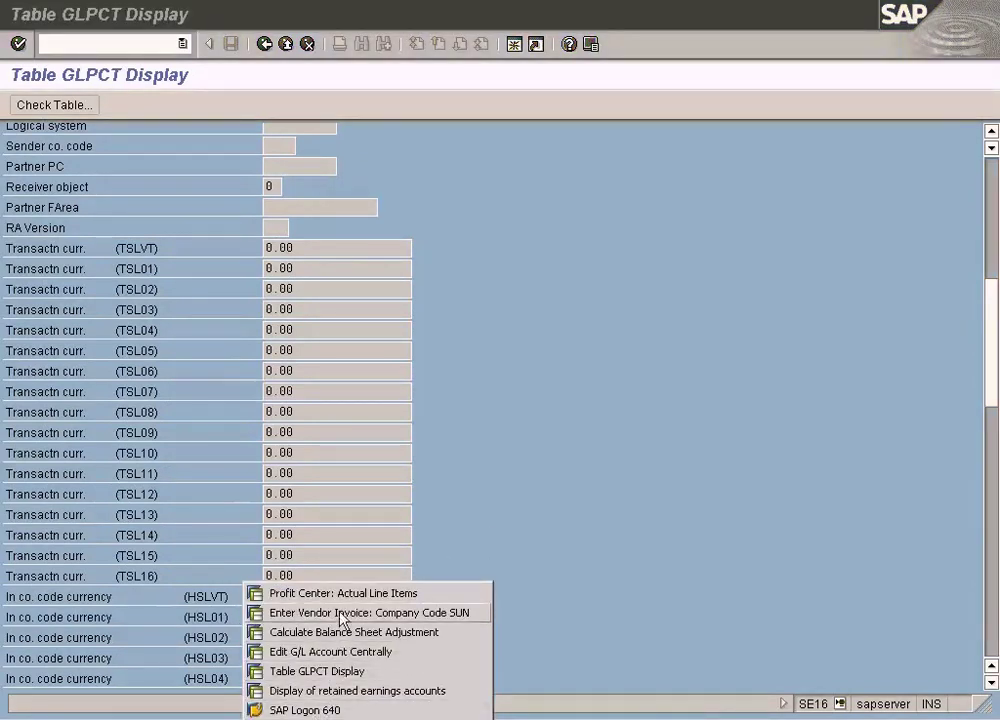
Return to the GLPCT list and open the SANFRANCIS account 400000 RFBU totals record
click(343, 592)
key(alt+Tab)
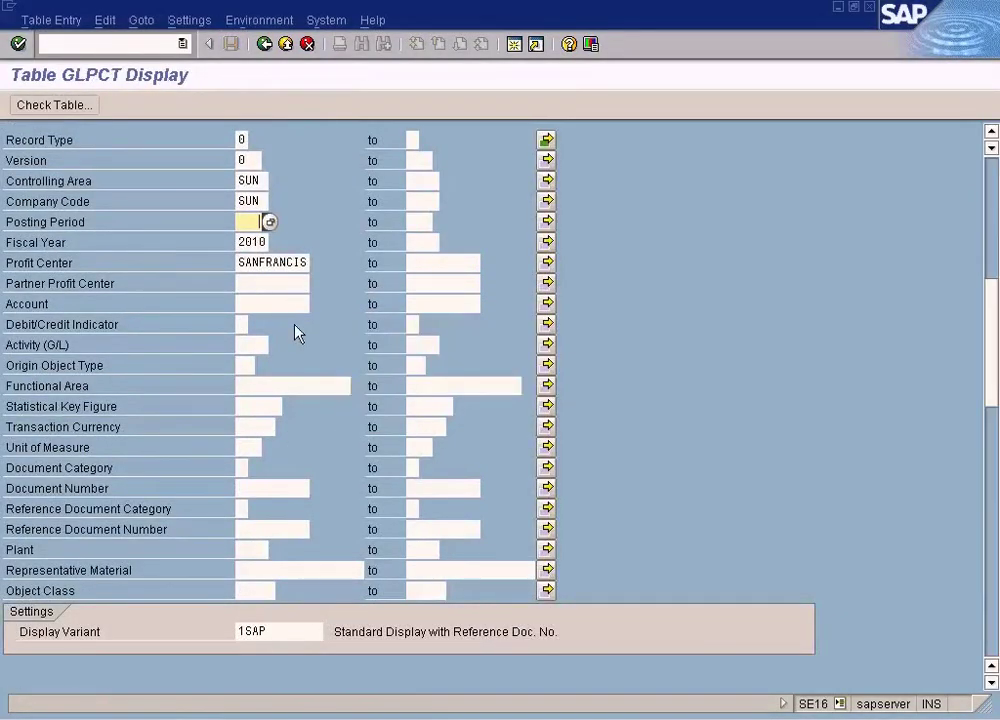
click(265, 44)
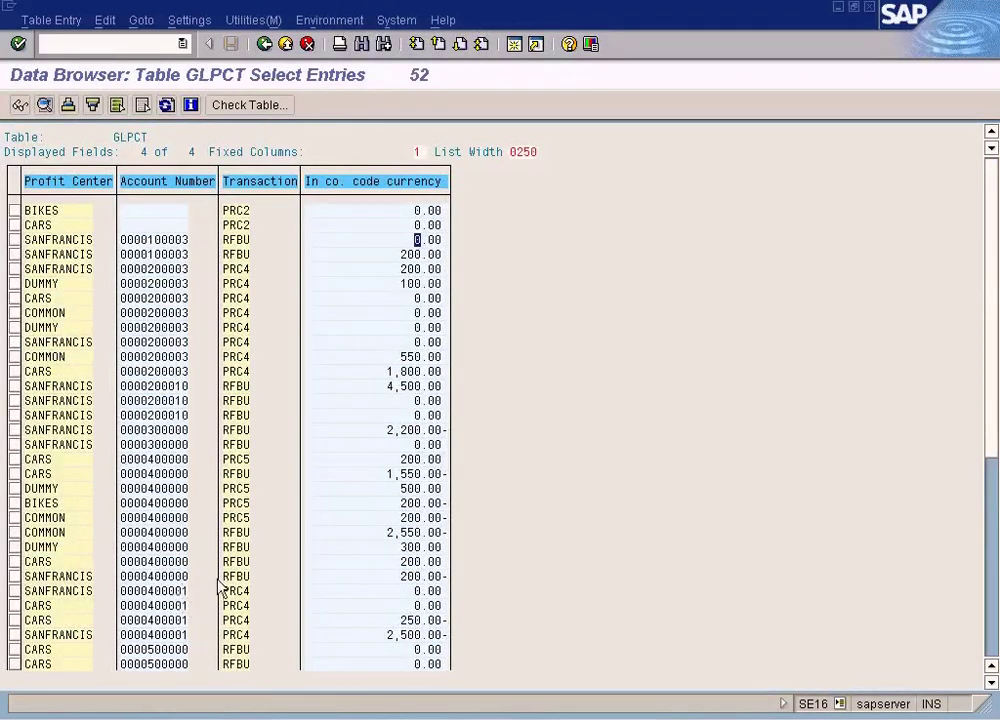
click(412, 577)
double_click(413, 579)
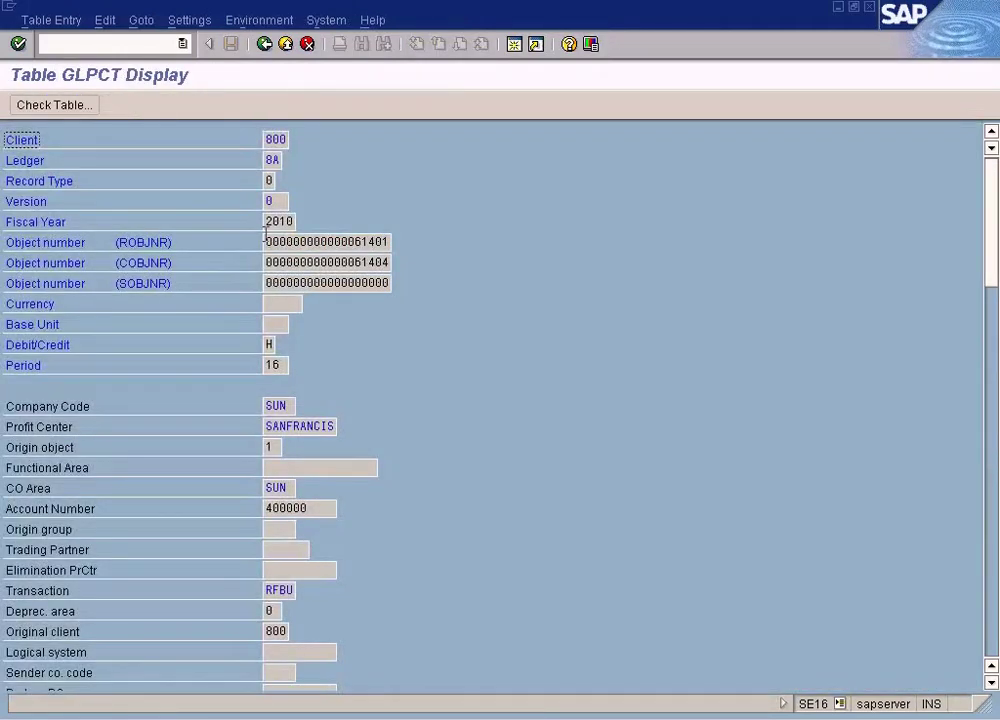
Drill down from the HSLVT 200.00- carried-forward balance into the KE5Z actual line items
scroll(375, 510, down, 8)
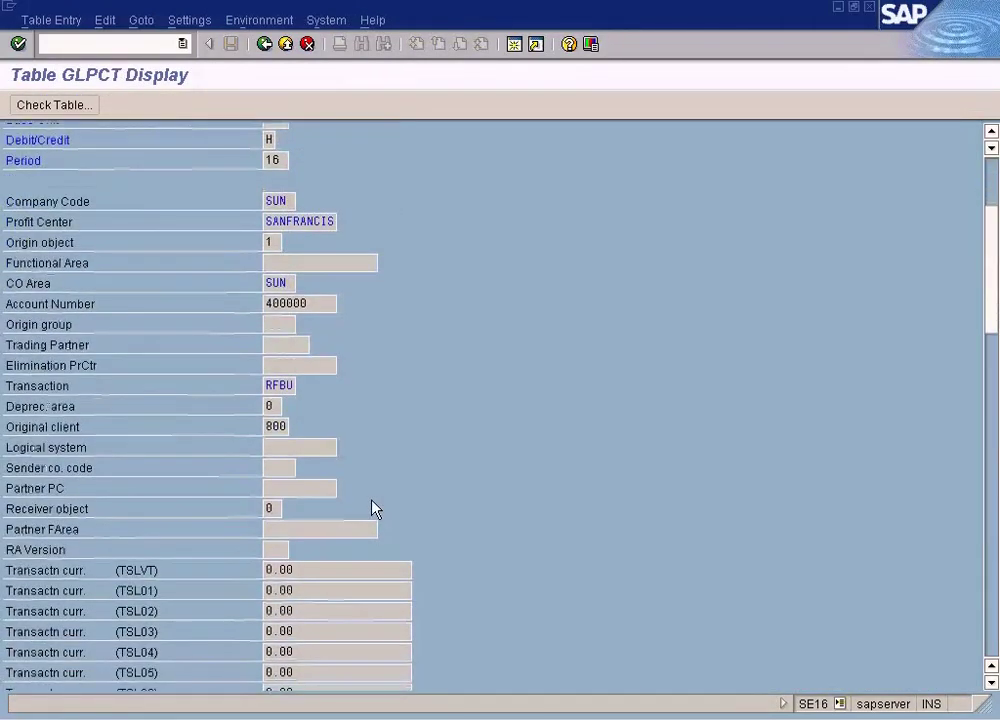
scroll(375, 510, down, 1)
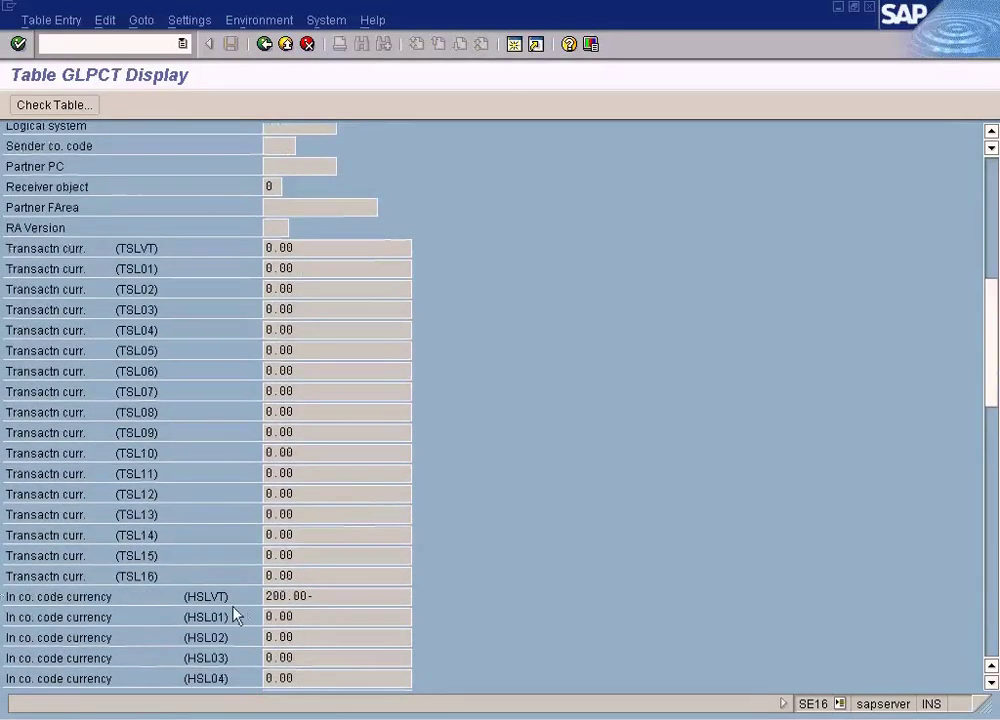
double_click(319, 596)
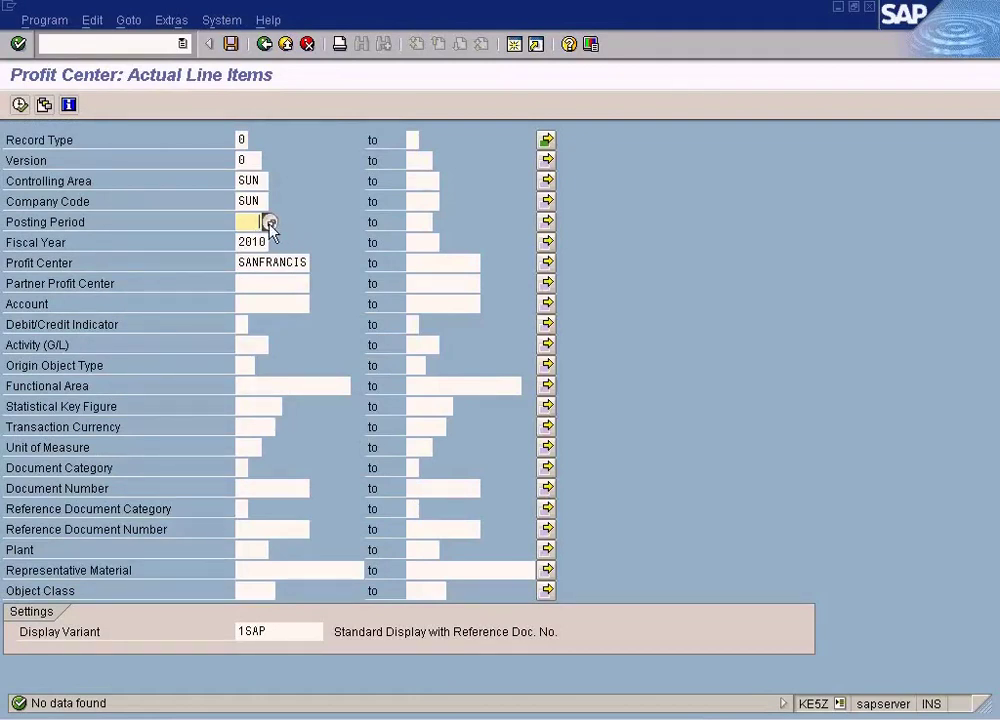
Check the posting period list without choosing a period, then rerun the line item report
click(269, 222)
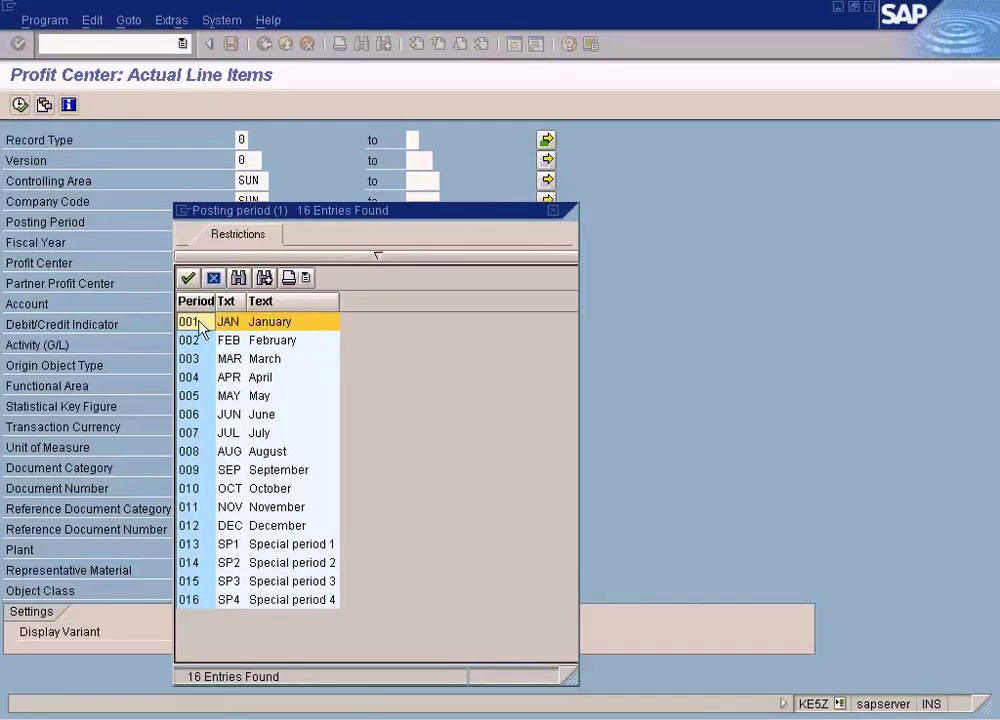
click(553, 211)
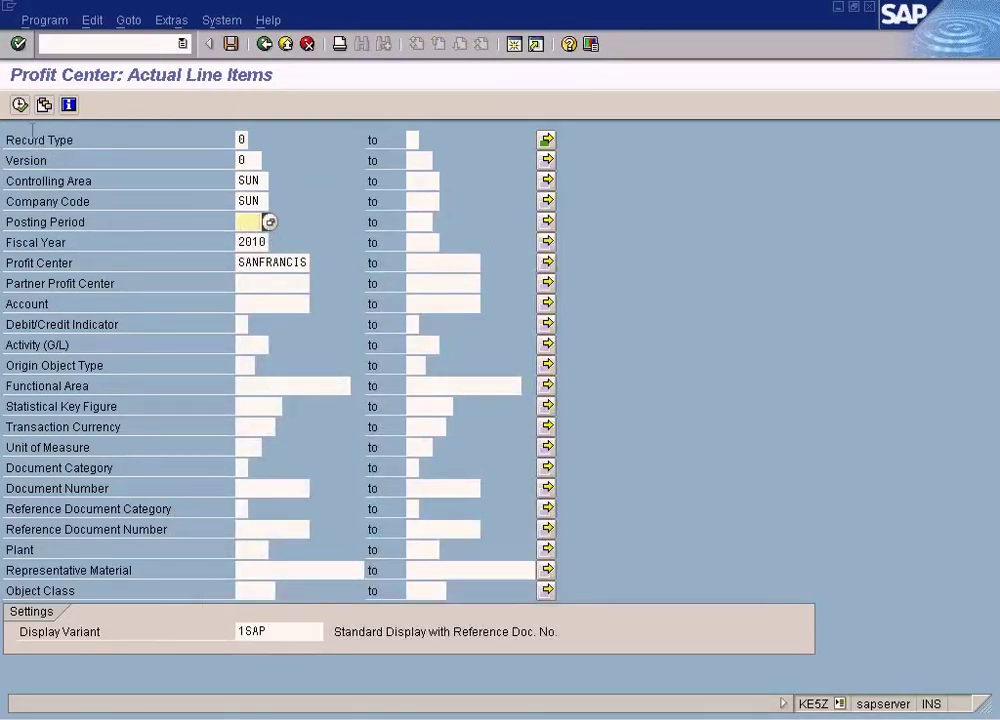
click(19, 104)
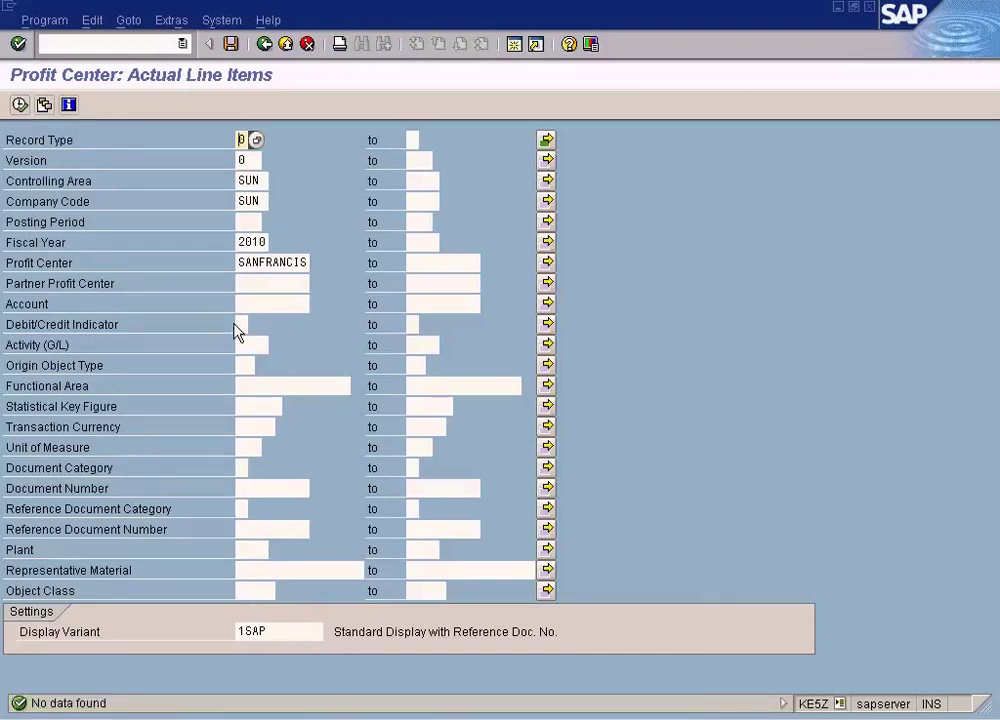
Copy the SANFRANCIS value, dismiss the maximum sessions notice, and go back to Easy Access
drag(237, 263, 359, 263)
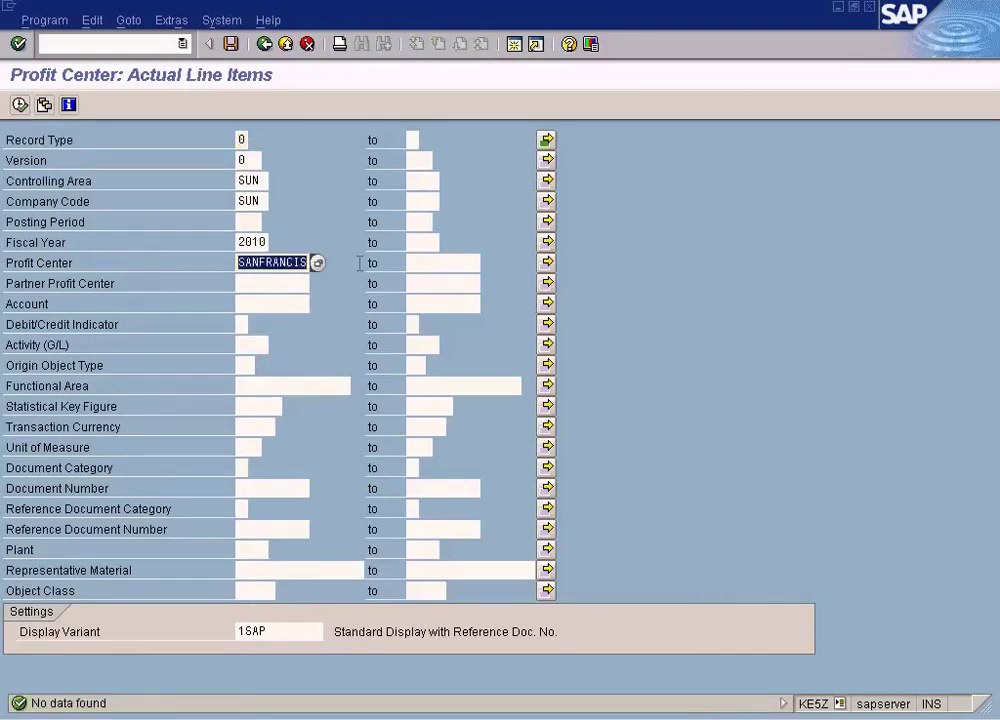
key(ctrl+c)
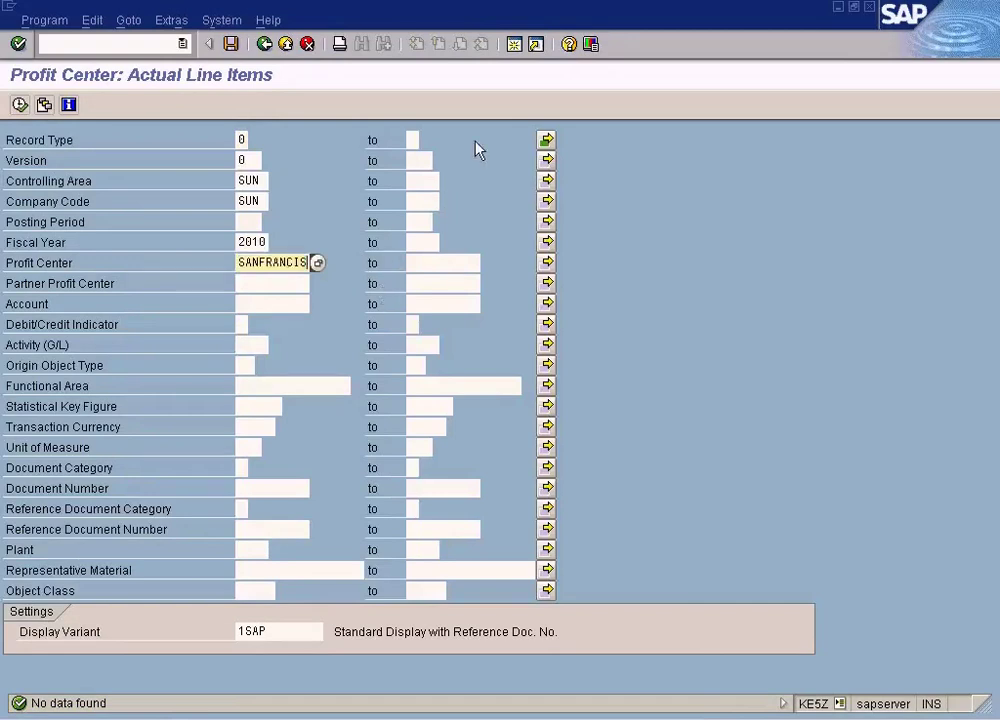
click(514, 46)
click(95, 507)
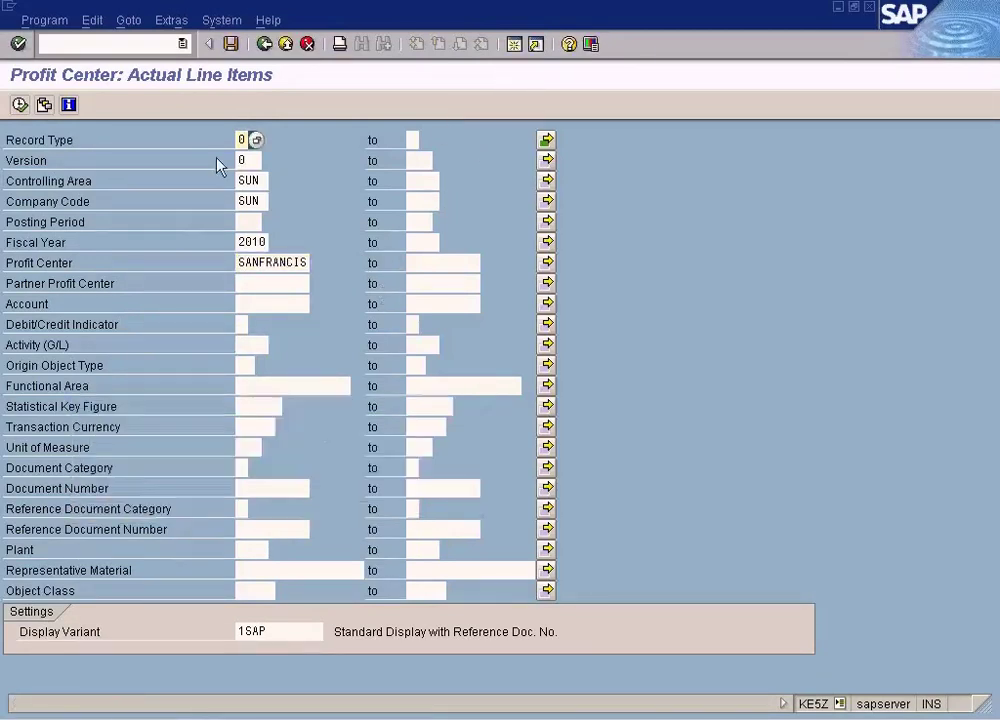
click(264, 44)
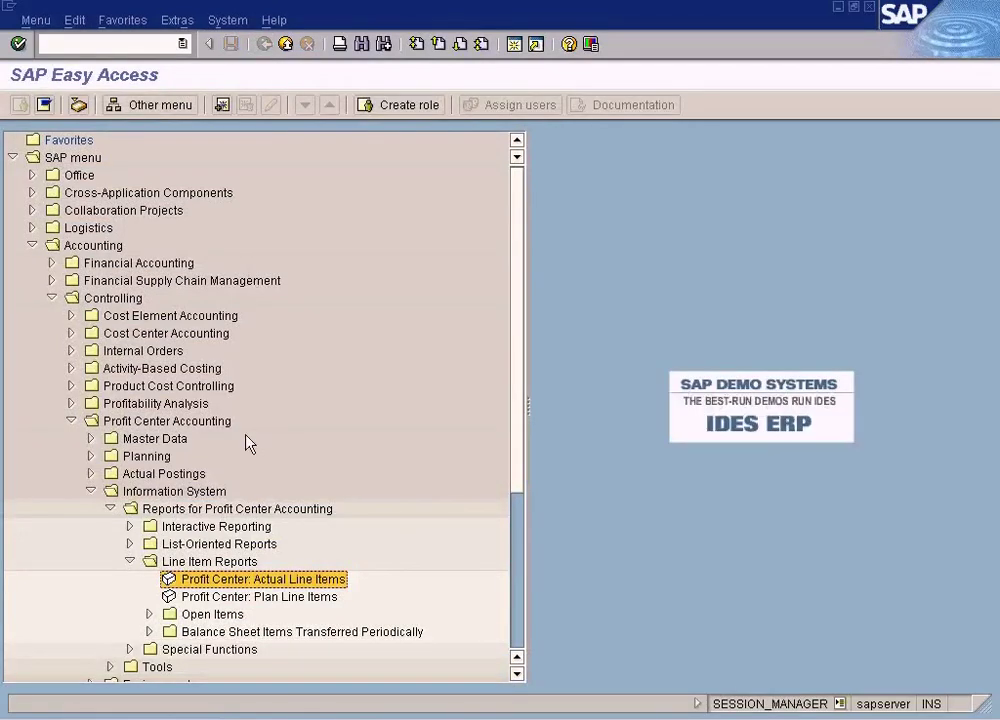
Expand Interactive Reporting and launch Profit Center Group: Plan/Actual/Variance
scroll(133, 530, down, 1)
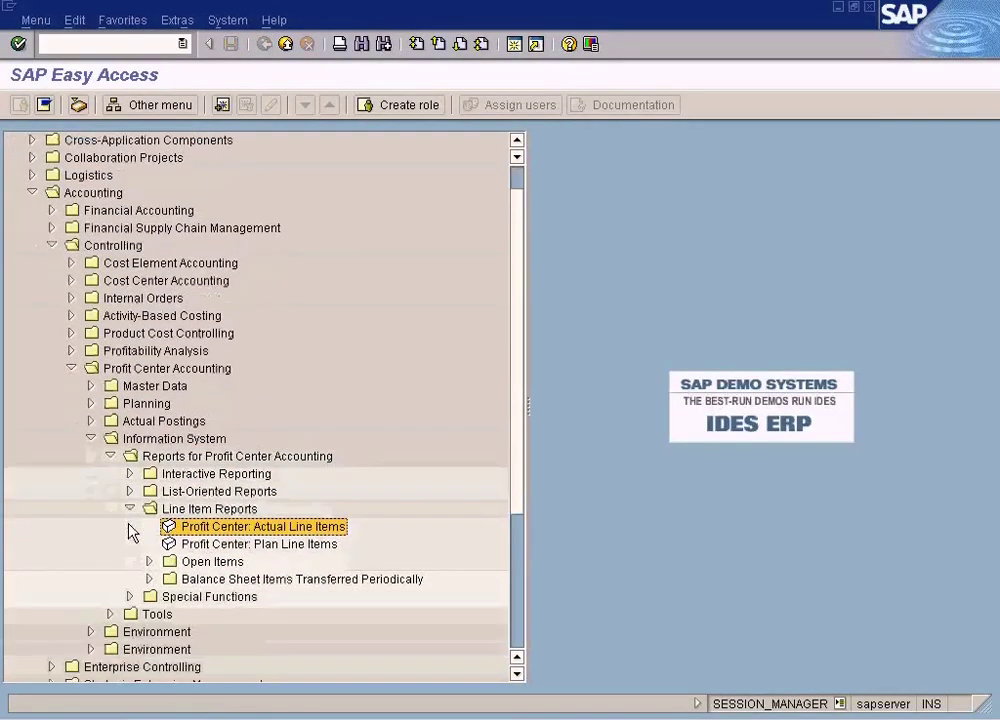
scroll(128, 530, down, 2)
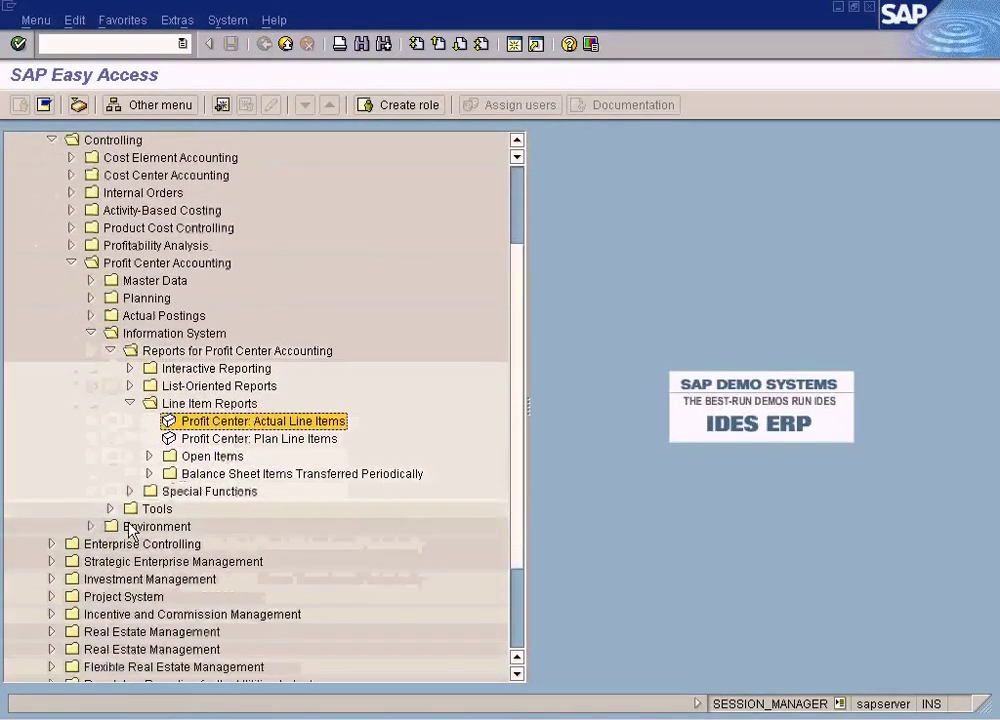
click(130, 368)
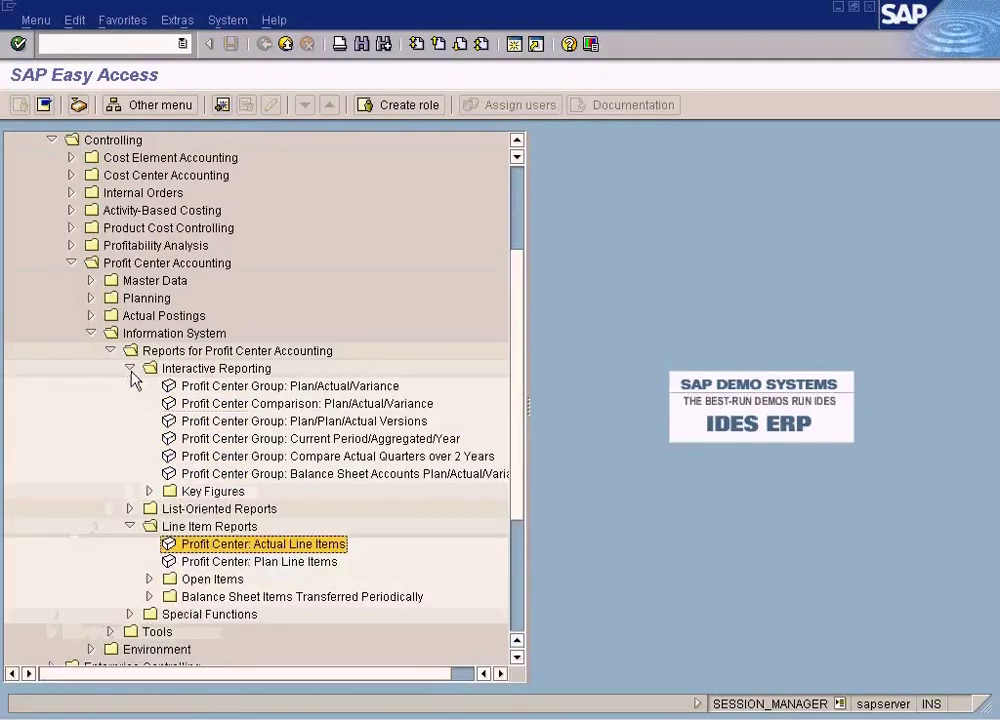
double_click(334, 387)
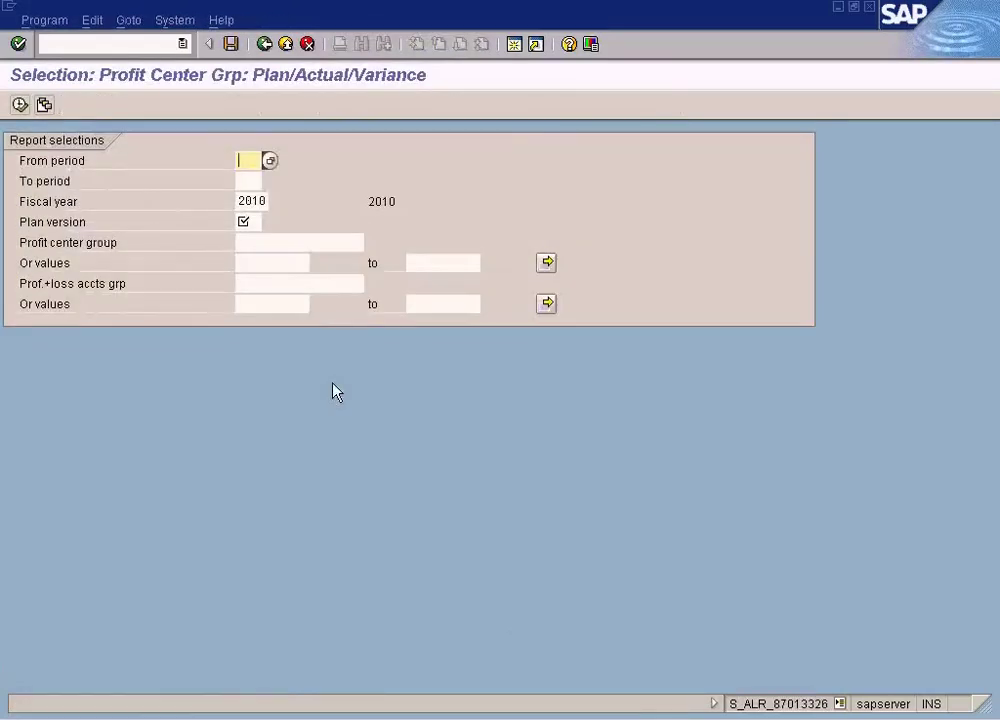
Set the From period to 1 (January) and the plan version to 0
click(276, 166)
key(F4)
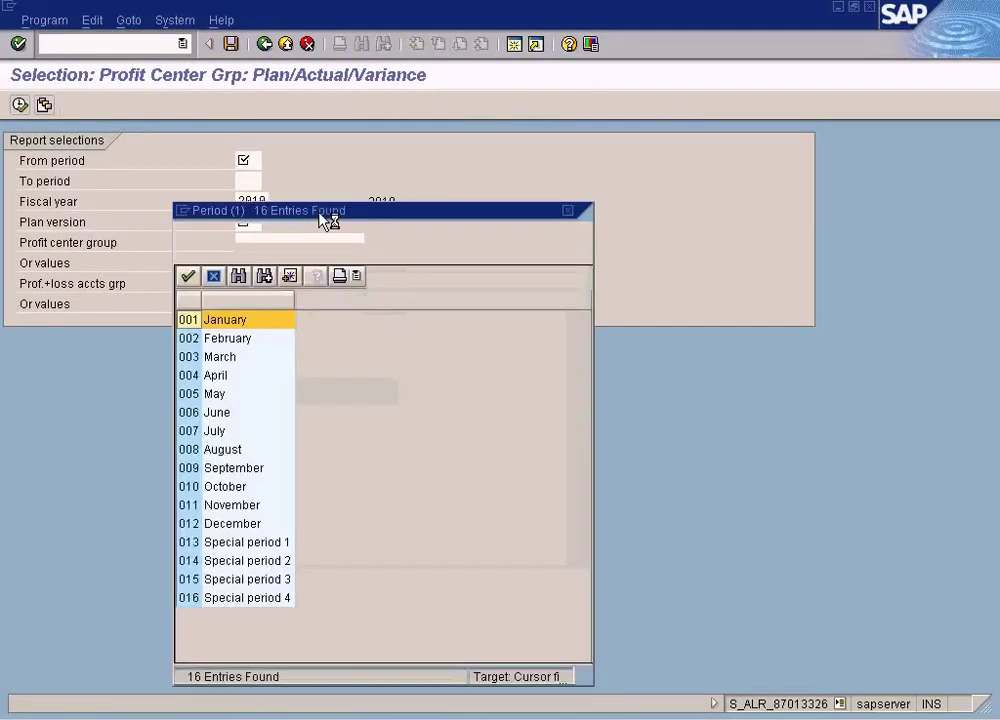
double_click(240, 324)
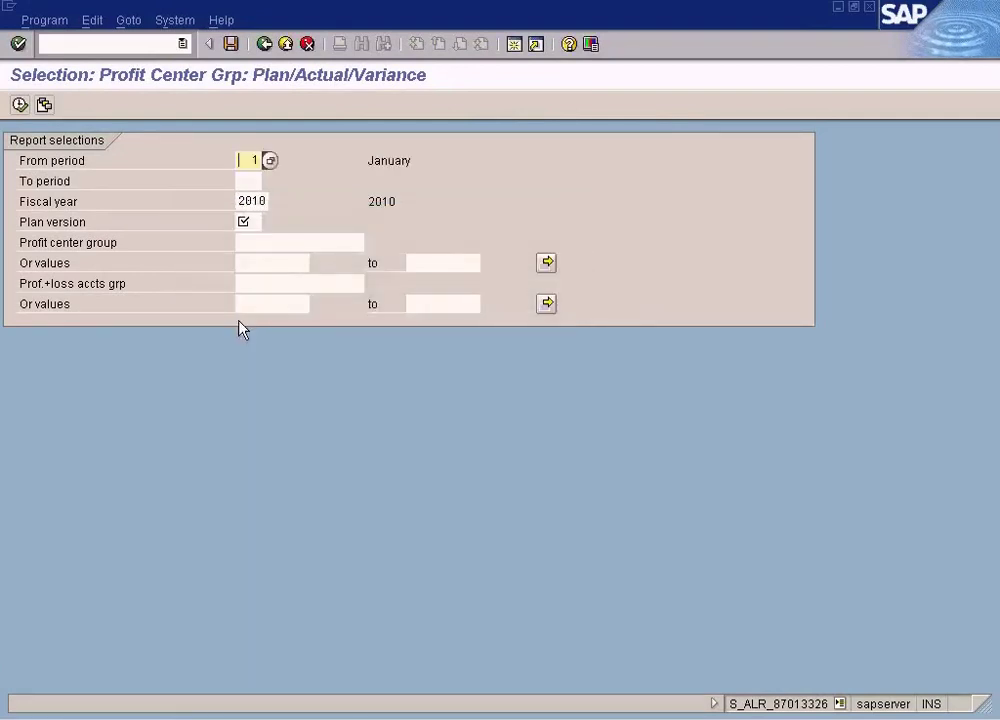
click(250, 220)
click(269, 221)
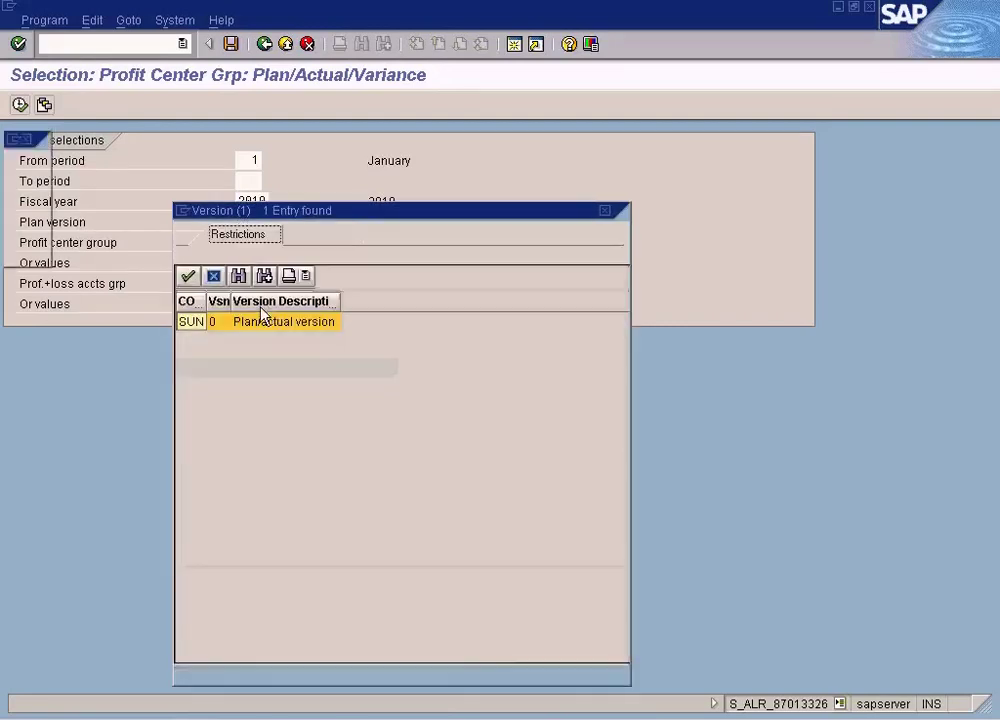
double_click(246, 322)
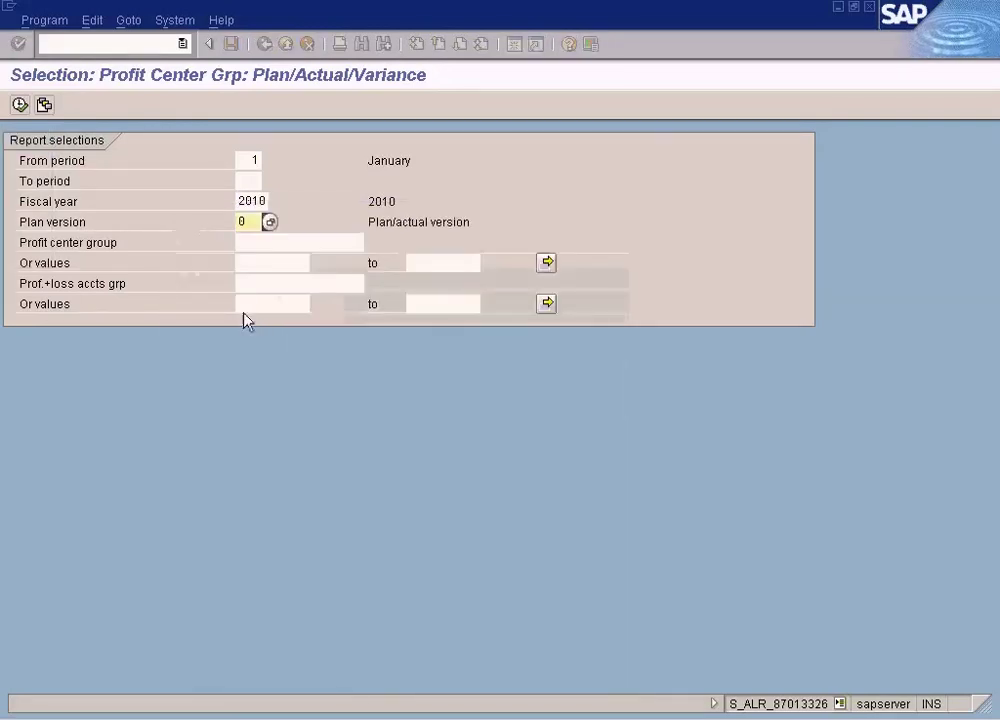
Choose profit center SANFRANCIS, execute the report, and drill into account 400000
click(268, 263)
click(316, 263)
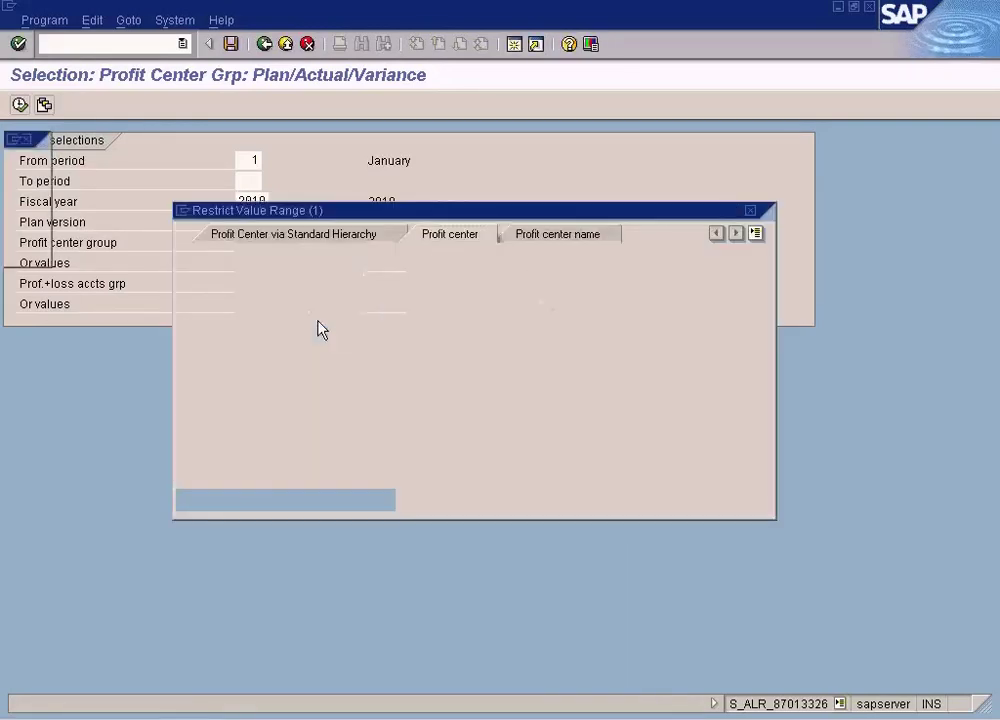
click(190, 499)
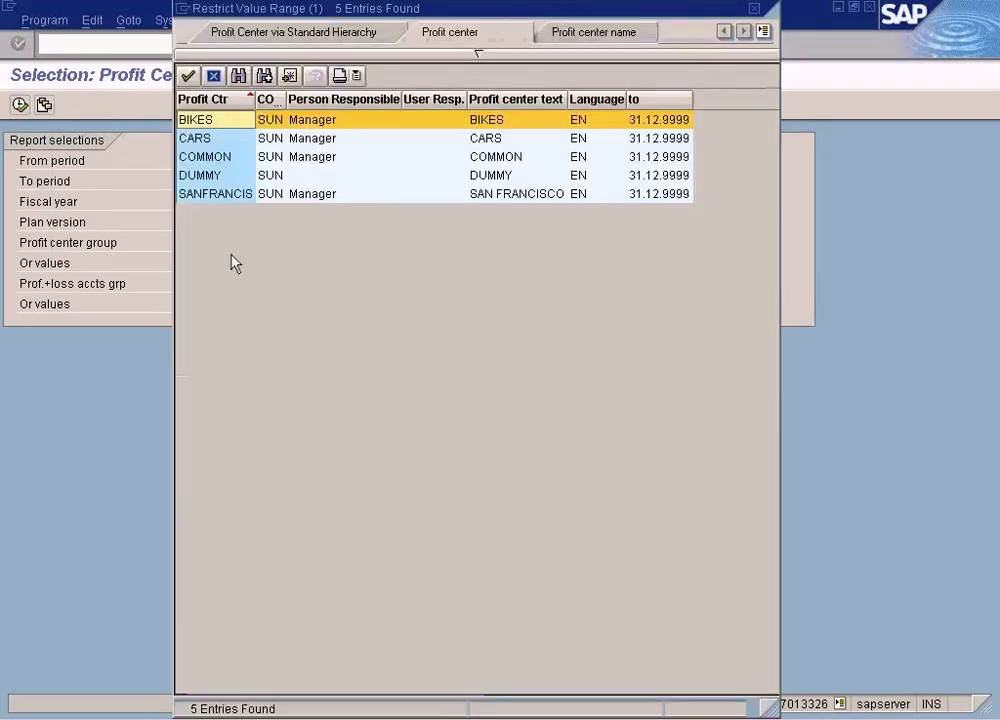
double_click(232, 196)
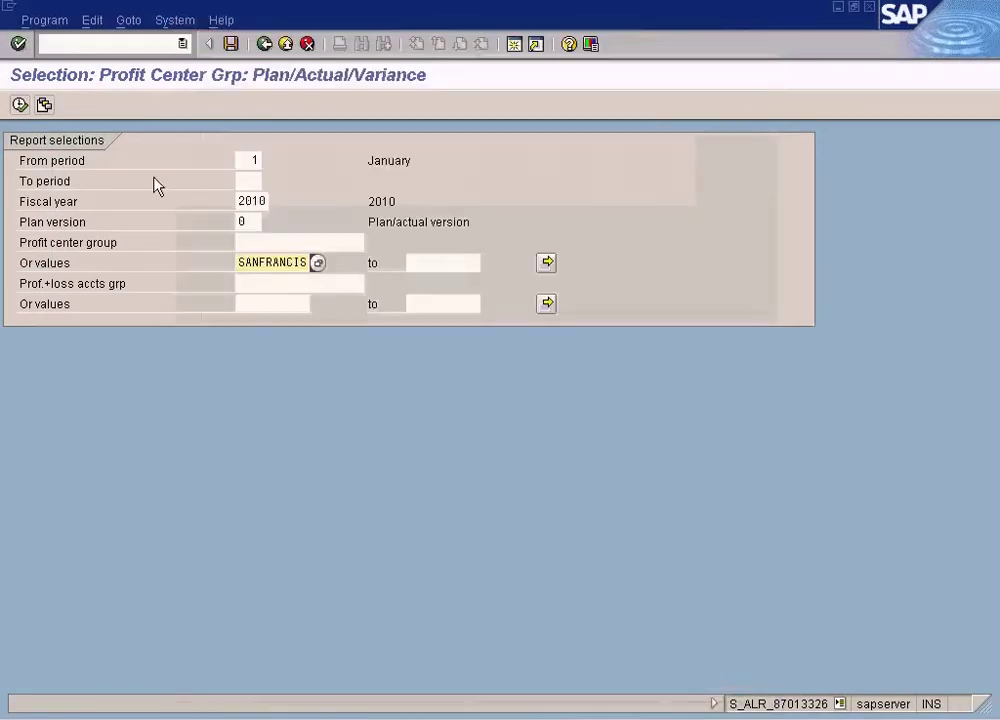
click(20, 104)
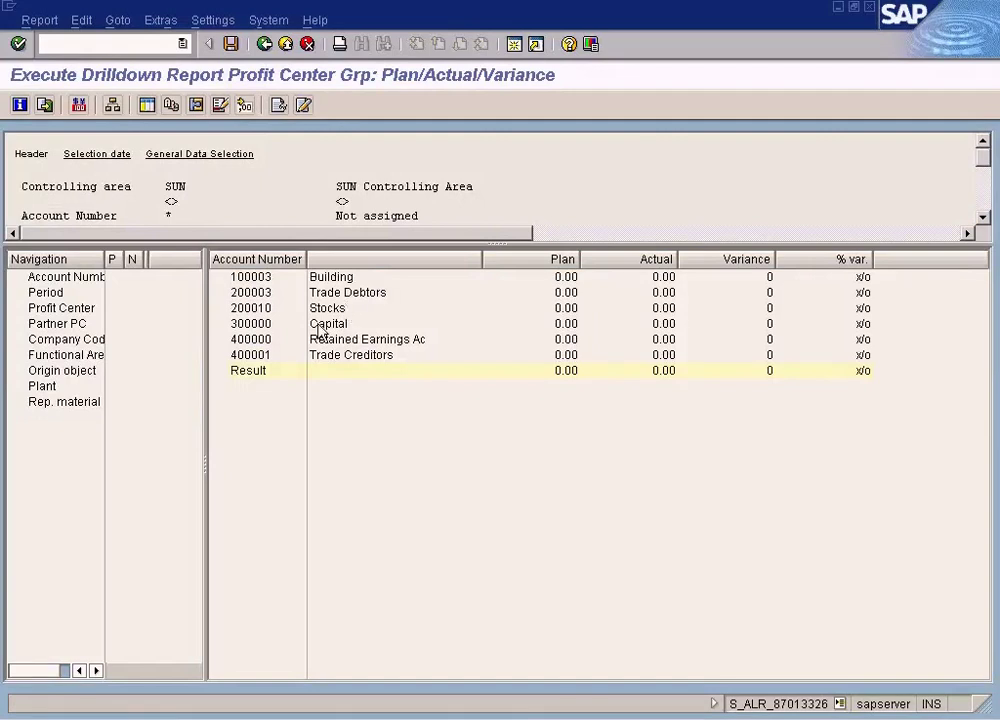
double_click(268, 341)
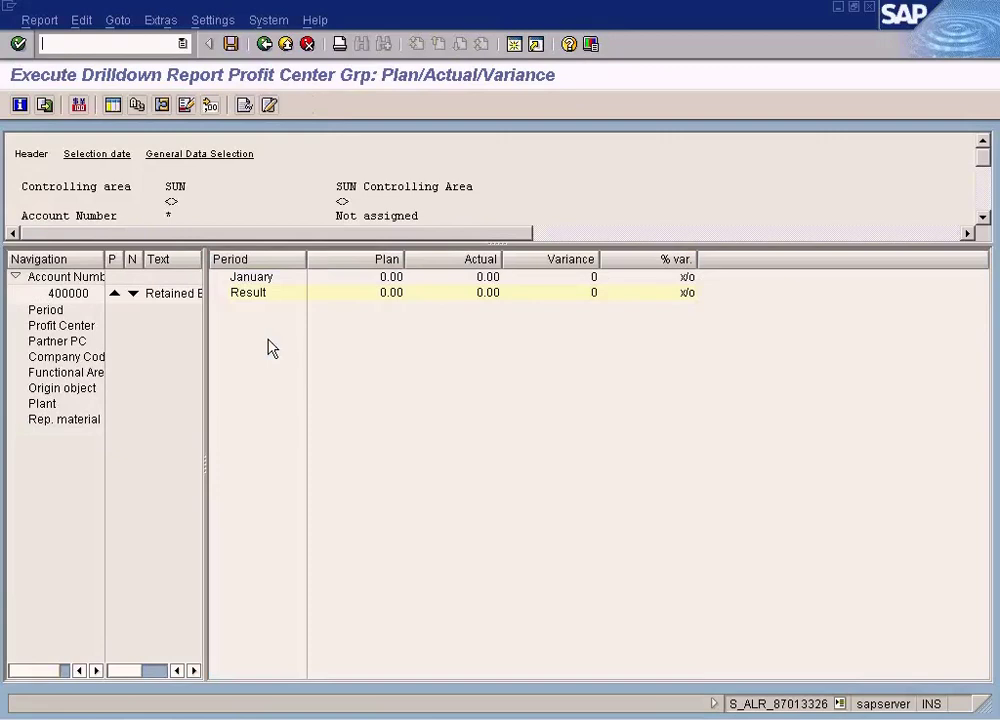
Exit the variance report, confirming Yes, and reopen its selection screen
click(266, 45)
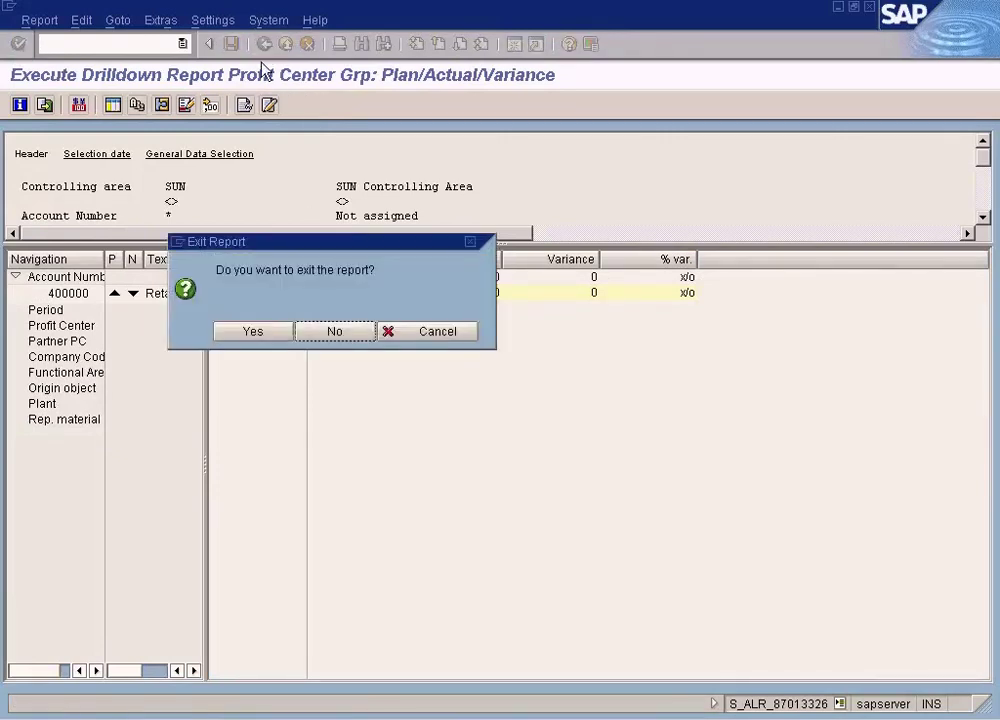
click(272, 332)
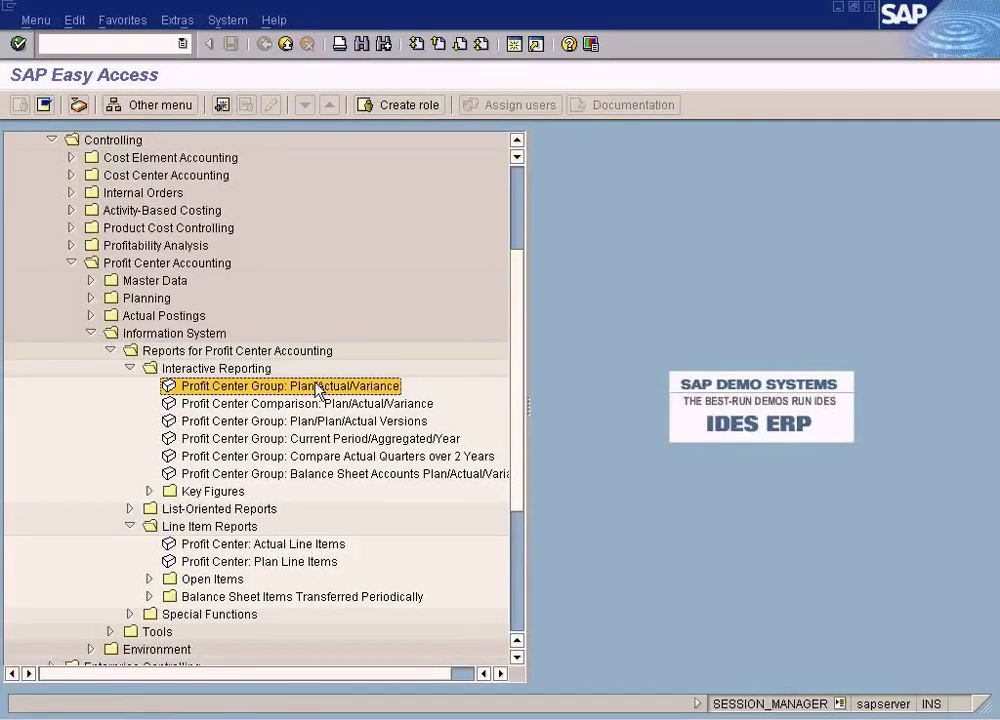
double_click(318, 387)
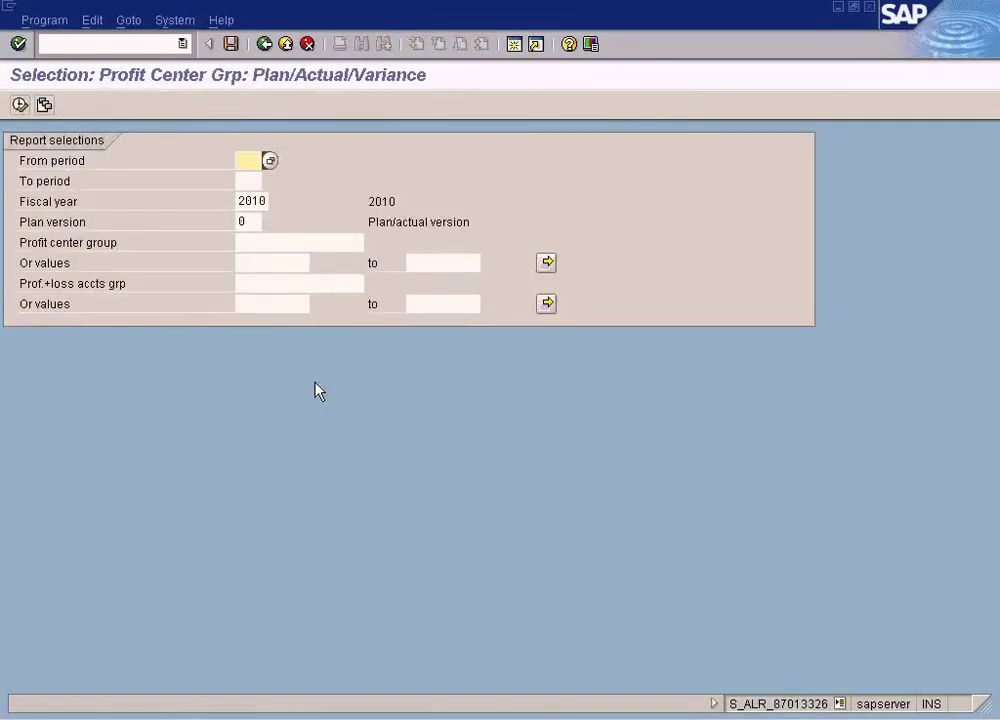
Set periods 0 to 1 and profit center SANFRANCIS
click(254, 186)
text(1)
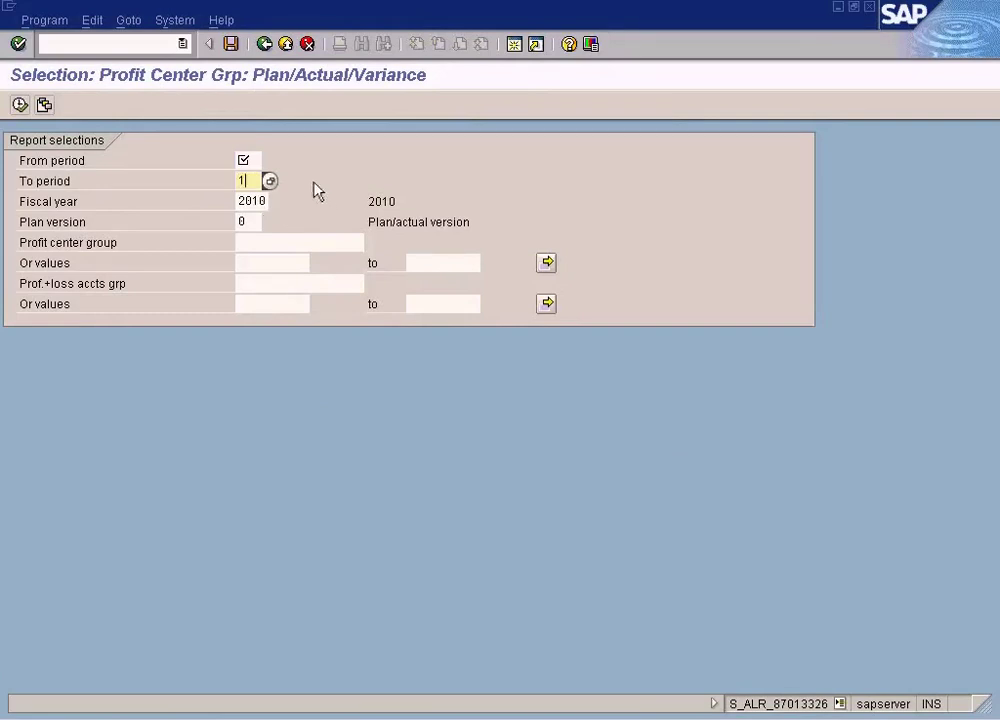
click(248, 160)
text(0)
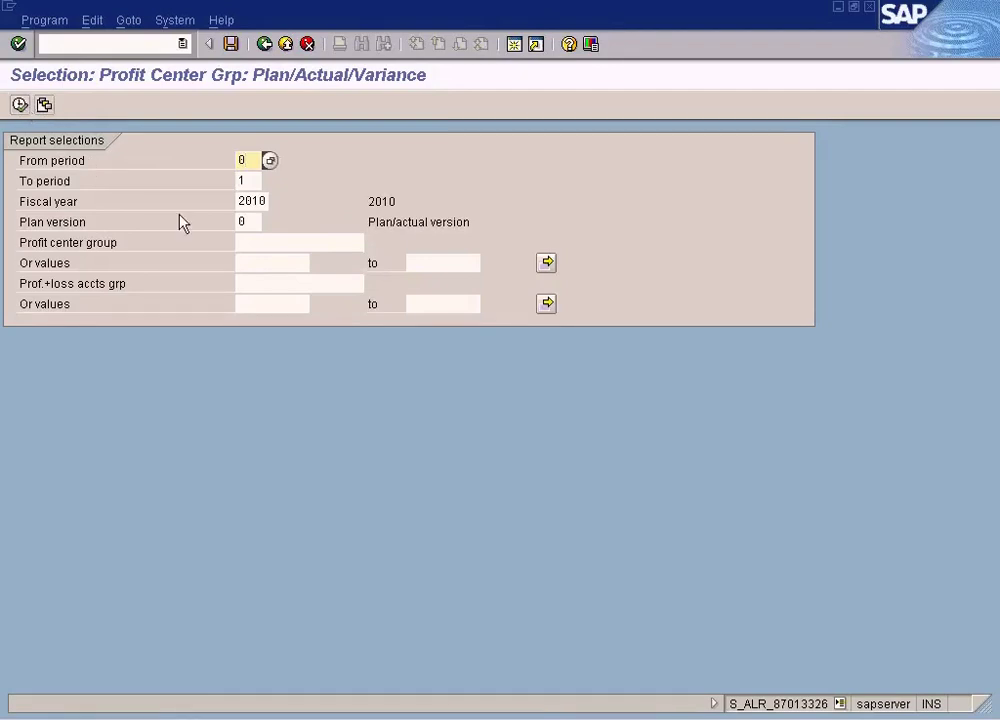
click(263, 262)
click(317, 263)
click(188, 500)
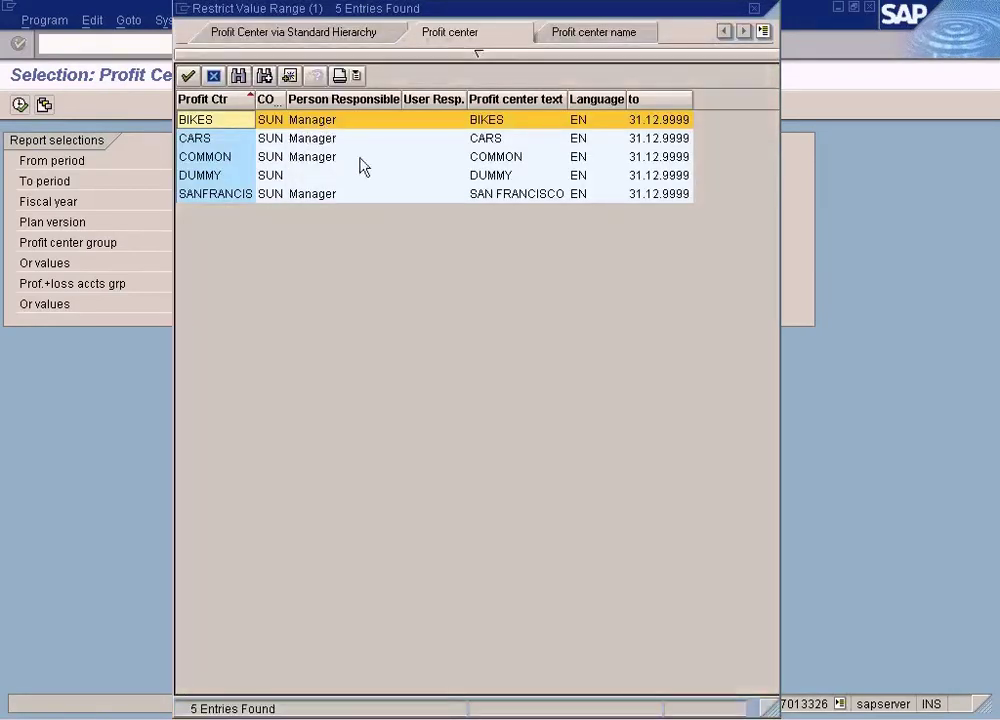
click(352, 194)
Execute the report, read the invalid period error explanation, and go back
click(21, 104)
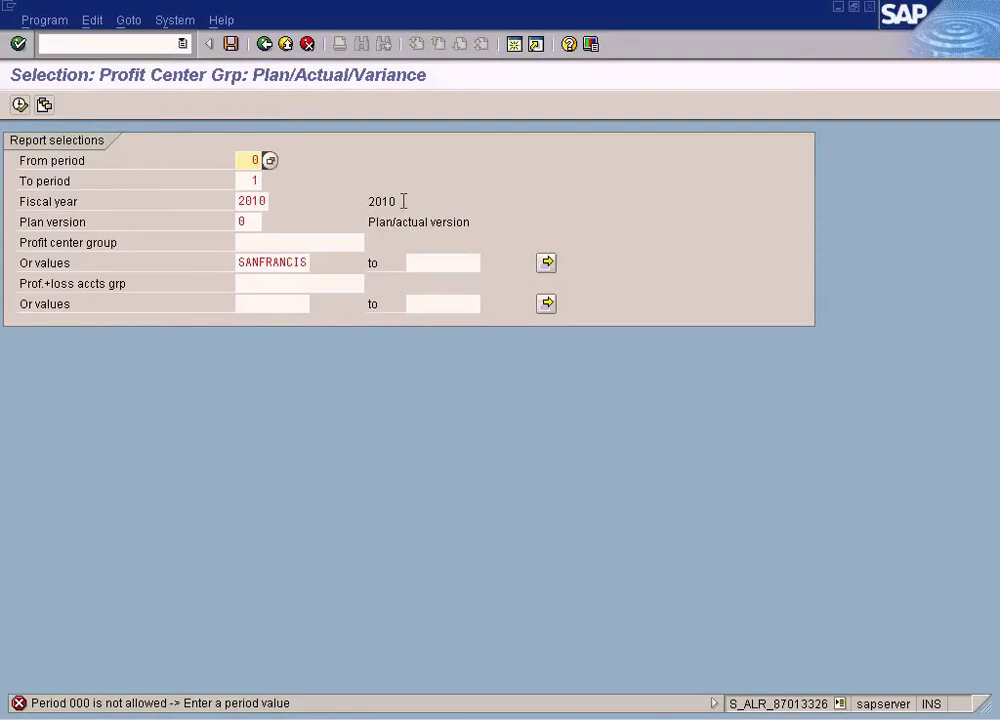
click(223, 704)
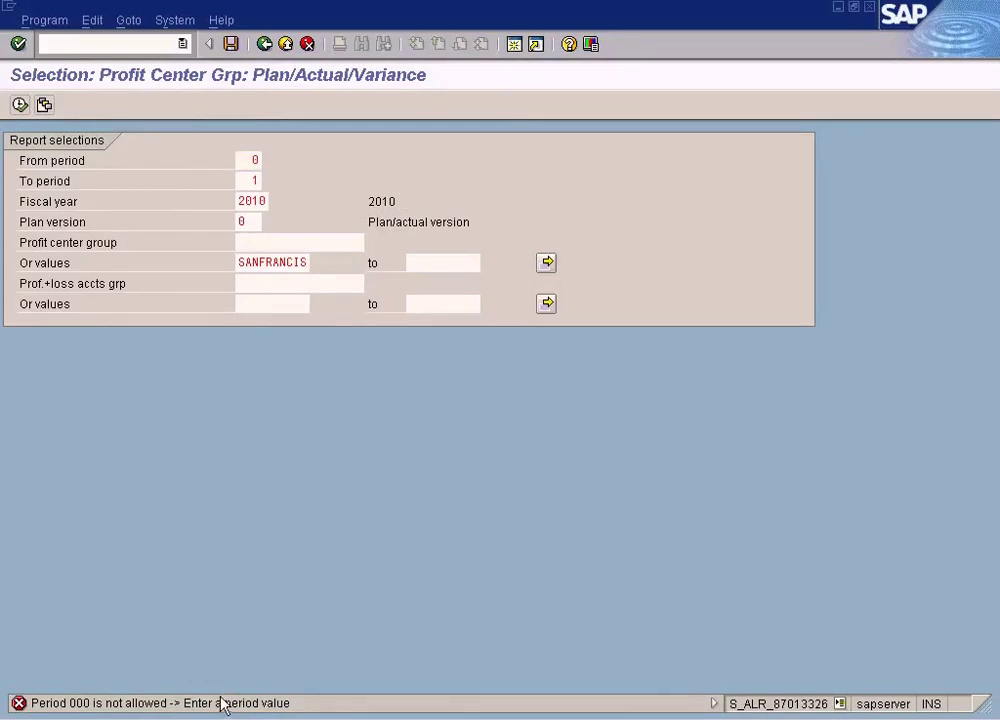
click(759, 207)
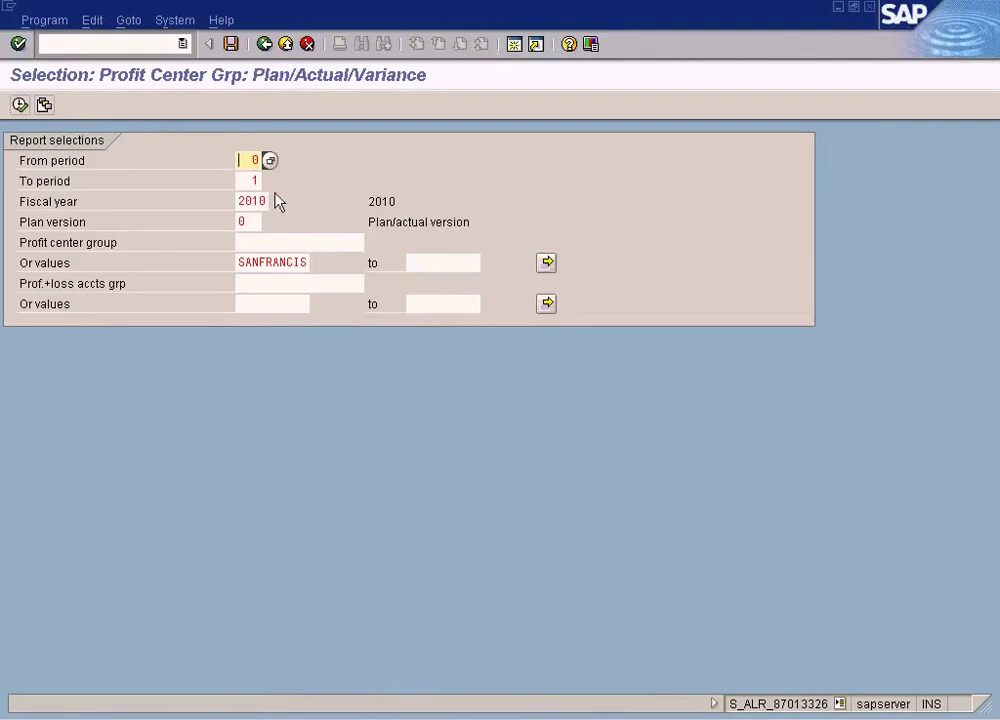
click(264, 44)
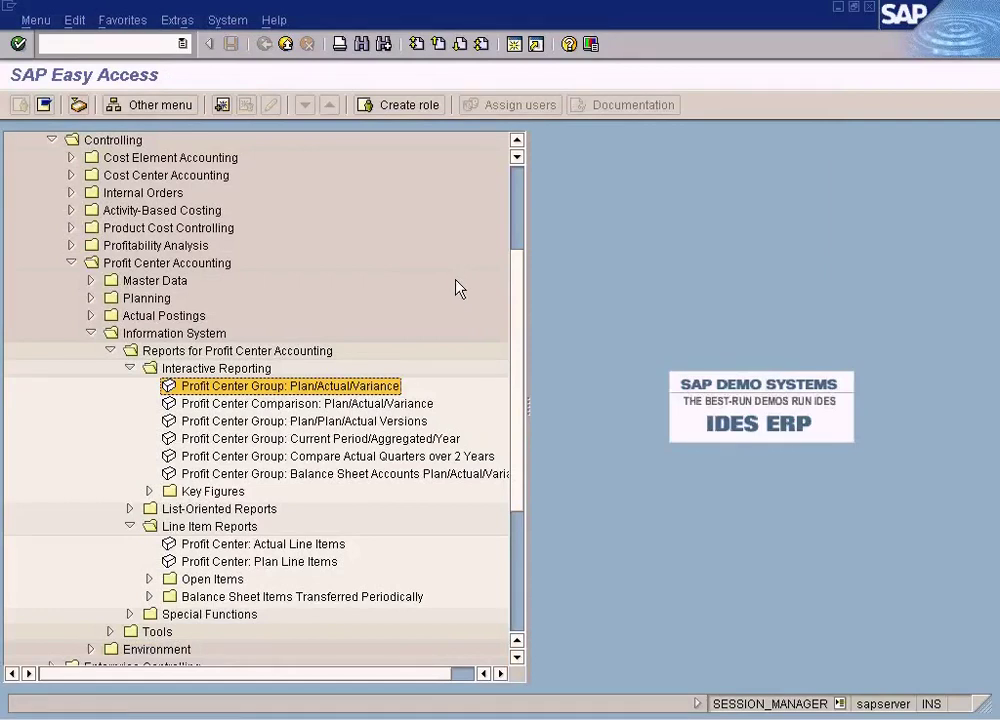
Try the Balance Sheet Accounts Plan/Actual report with To period 1, then return to Easy Access after period 000 is rejected
double_click(371, 474)
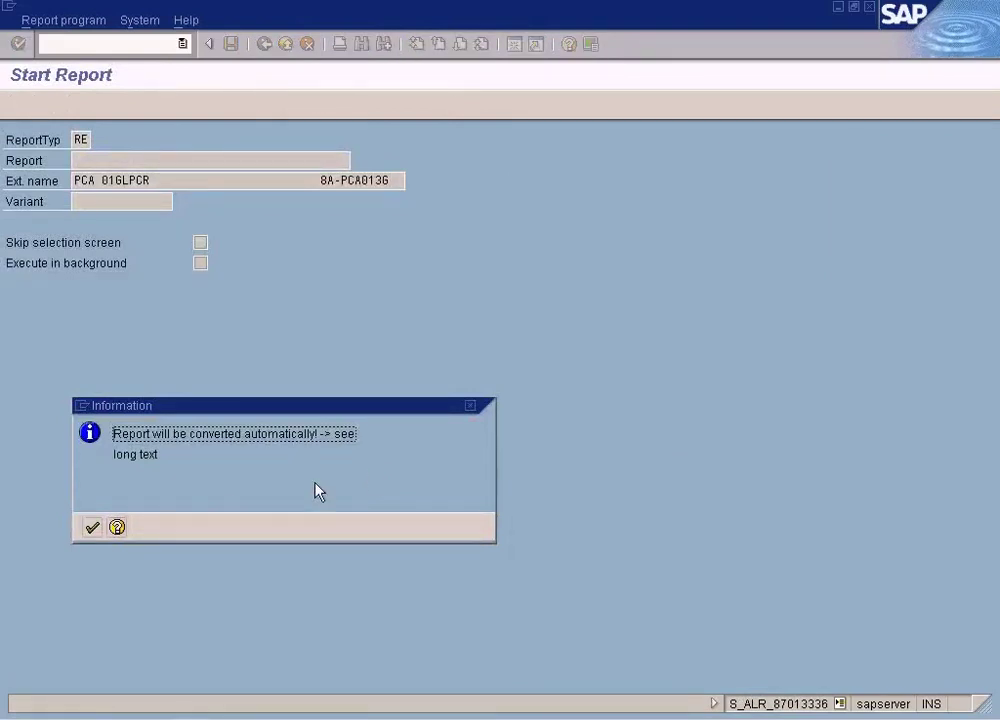
click(95, 526)
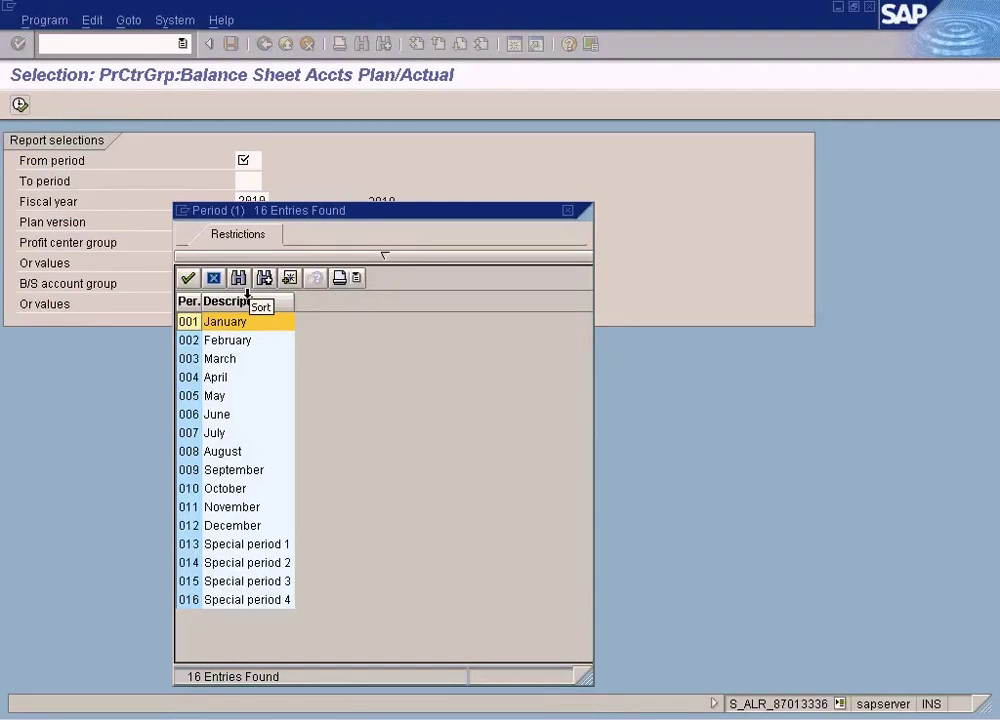
click(567, 210)
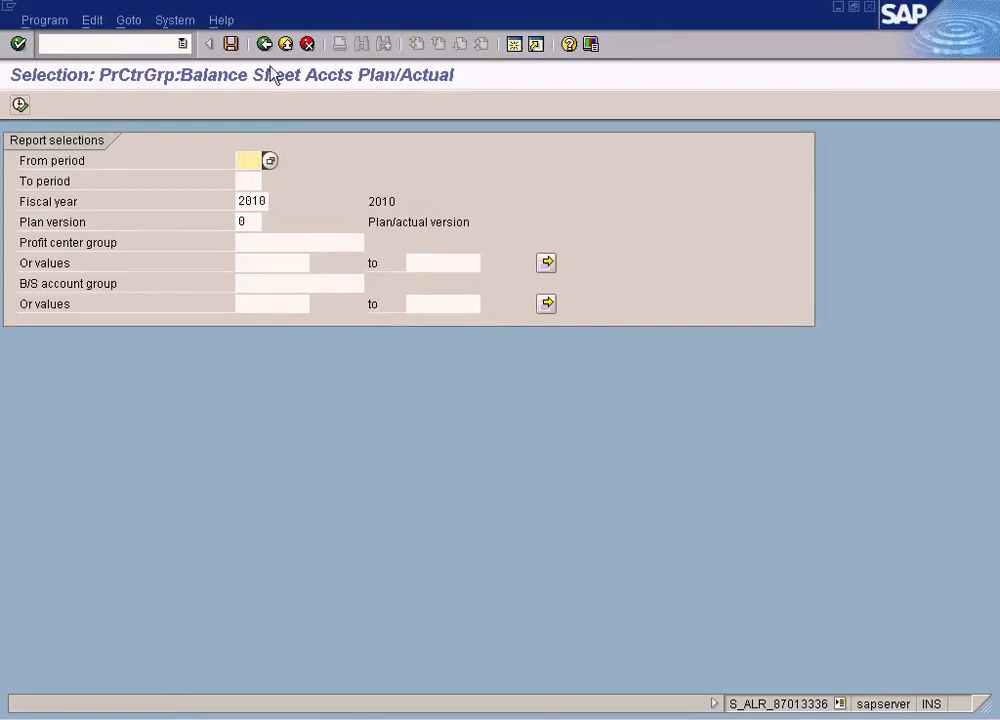
click(258, 177)
text(1)
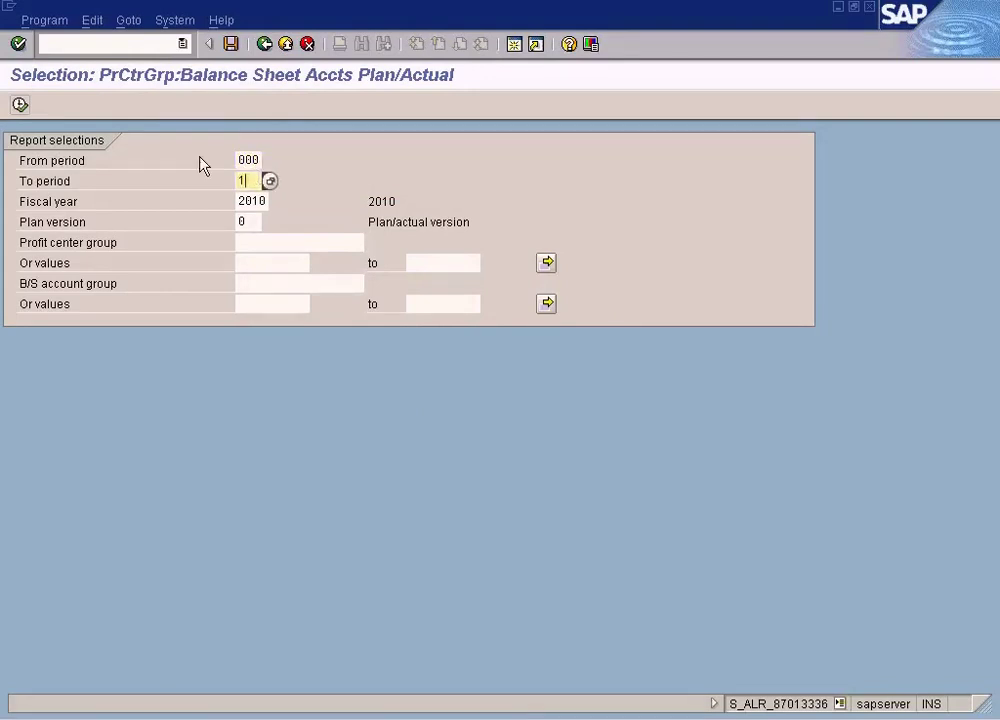
click(20, 104)
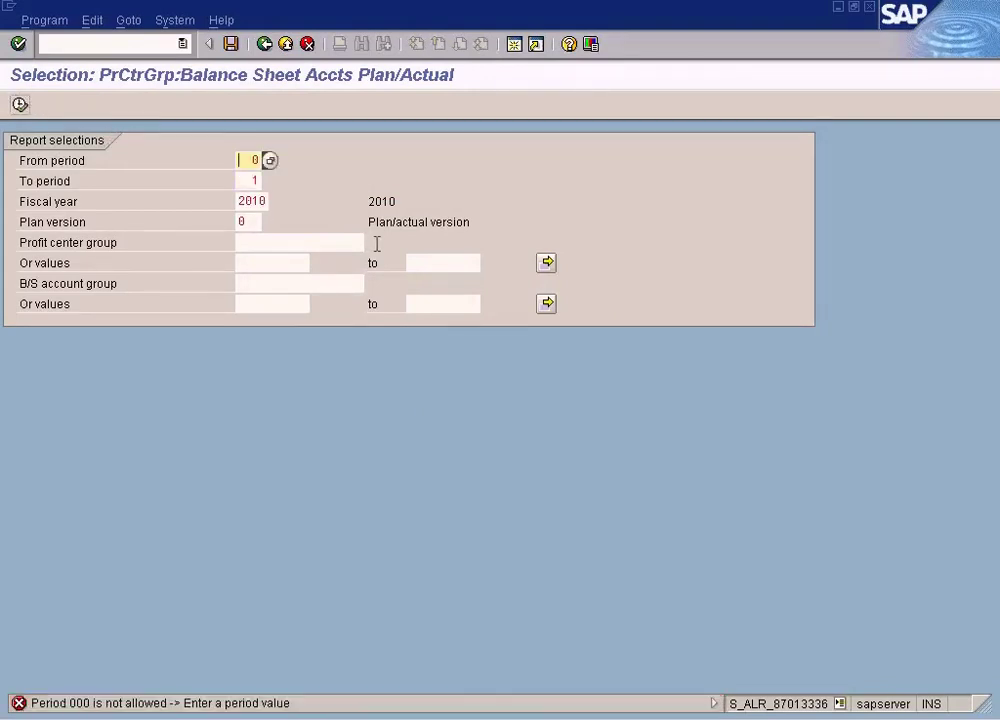
click(265, 45)
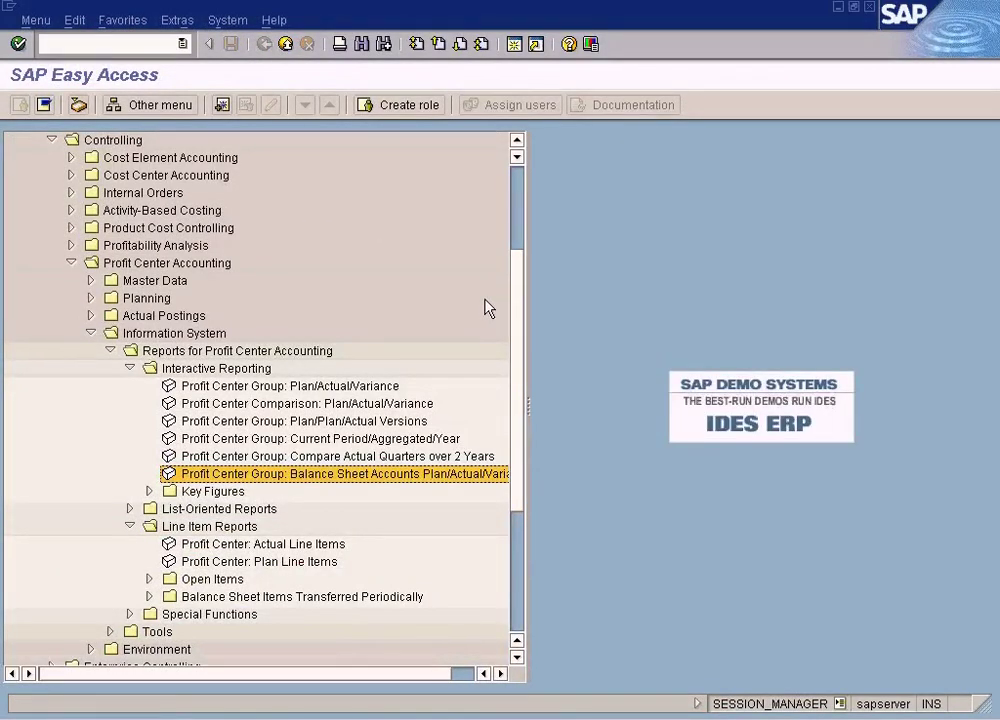
Expand Open Items and Actual Postings, peeking into Profit Center Document and Period-End Closing
click(149, 580)
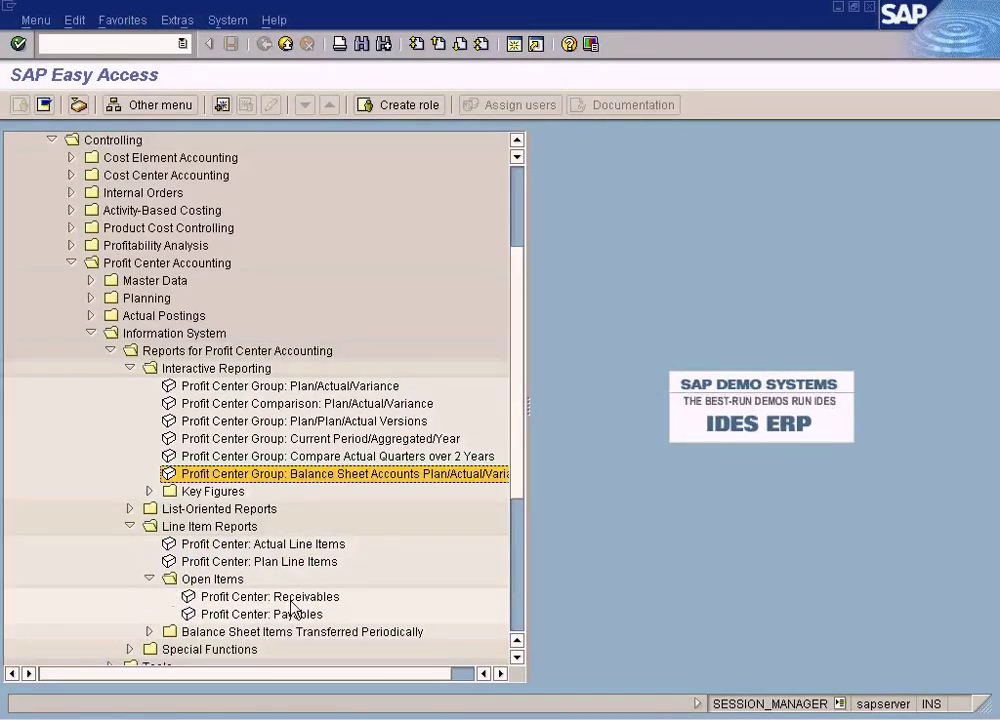
scroll(272, 543, up, 1)
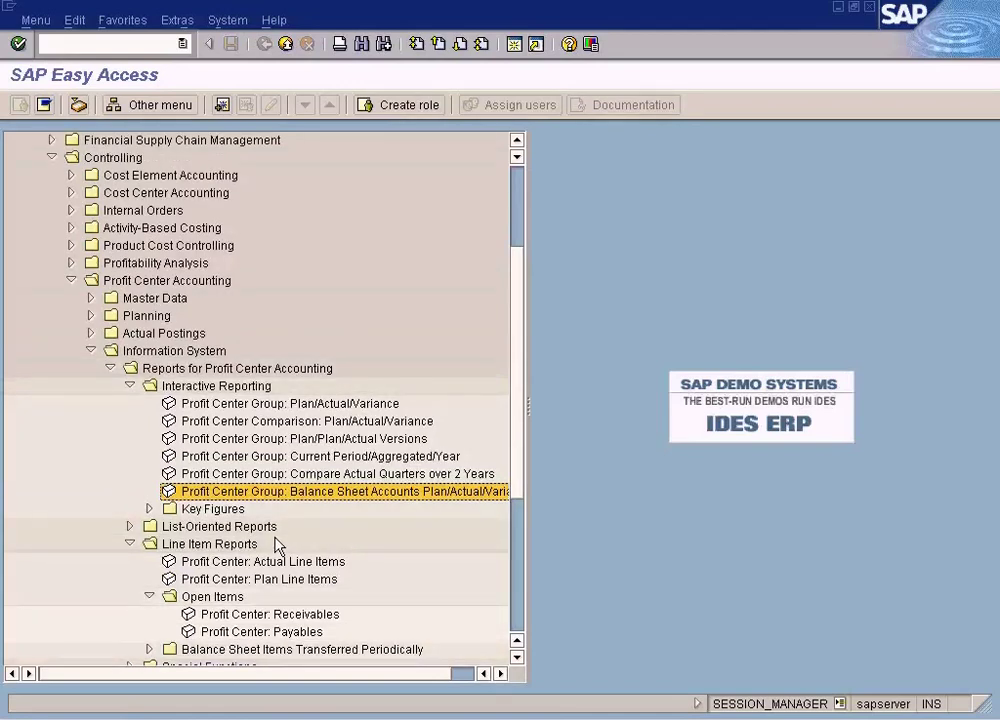
click(91, 333)
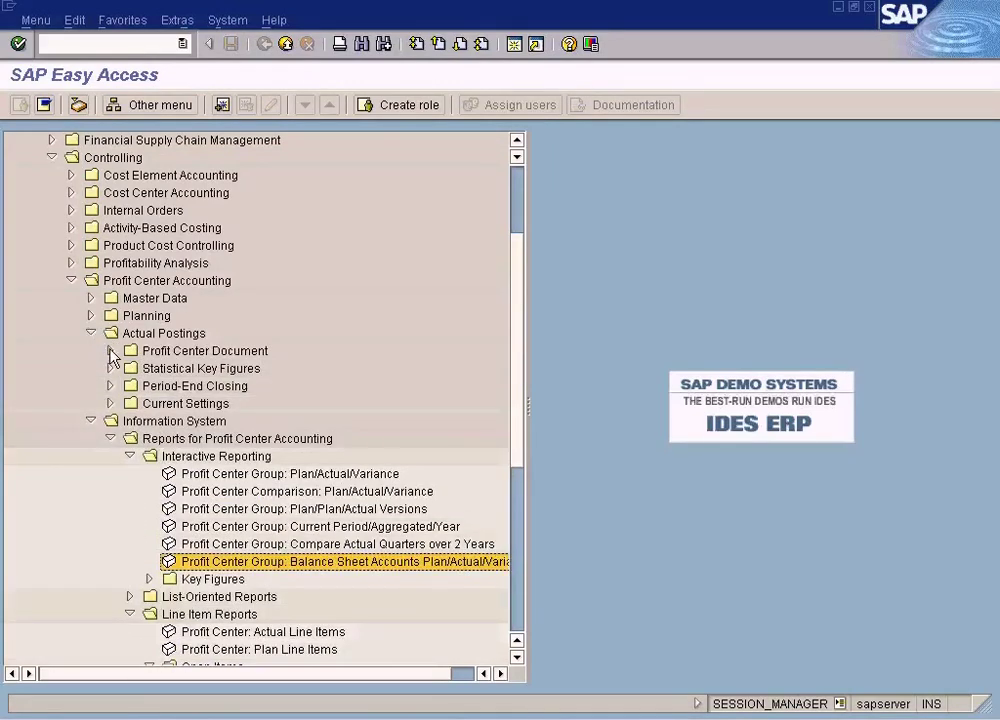
click(110, 351)
click(110, 351)
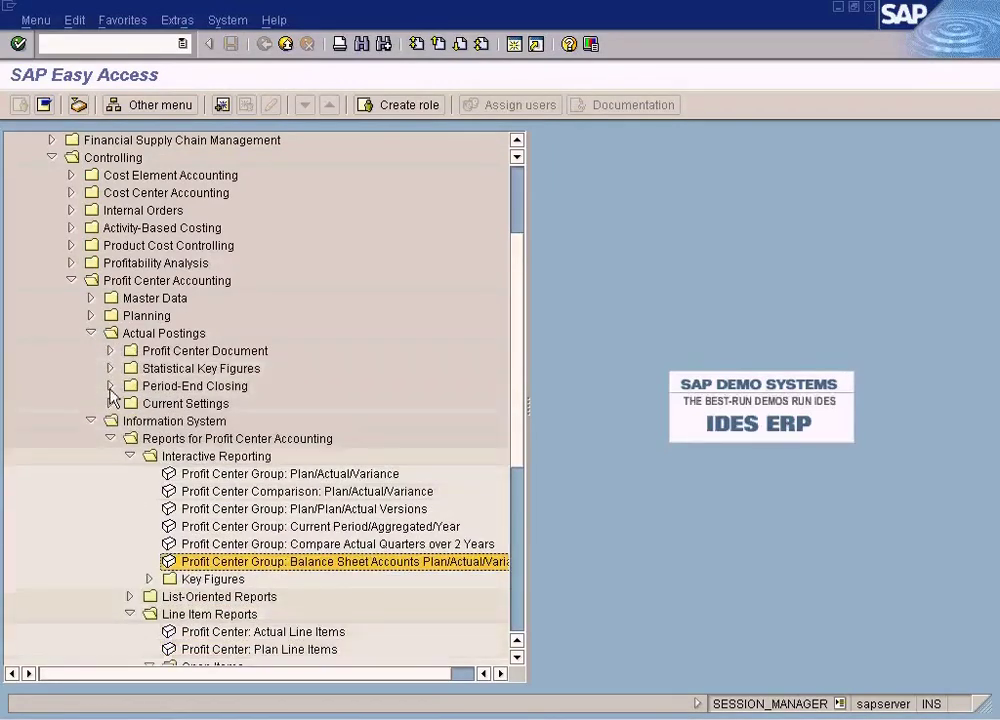
click(110, 386)
click(110, 387)
Expand Special Functions and select Profit Center: Totals Records
scroll(150, 486, down, 4)
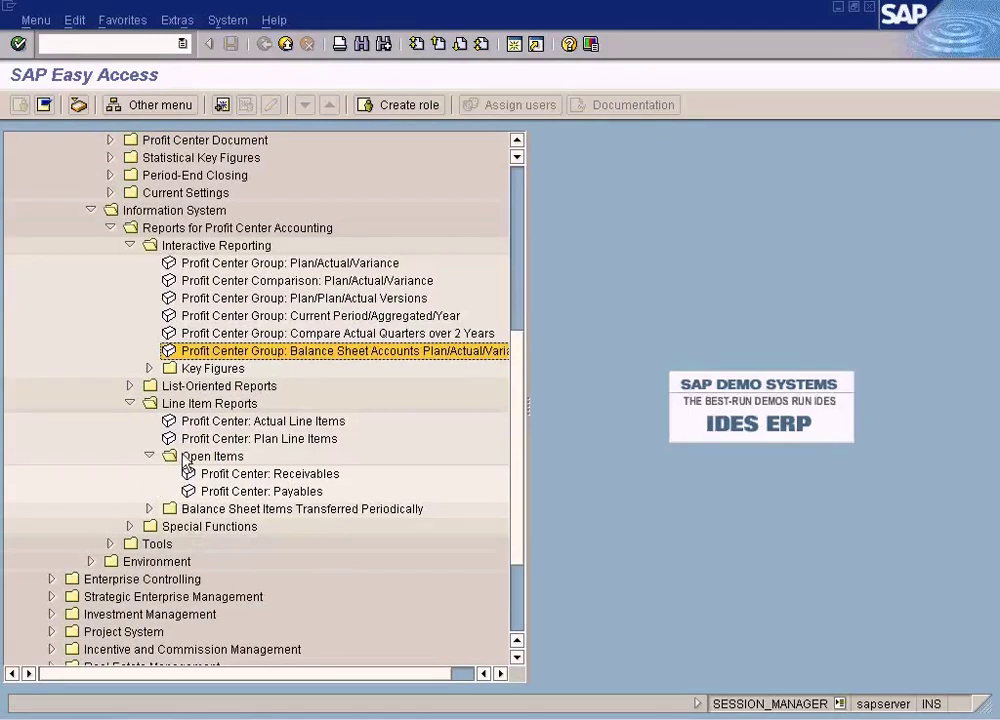
click(129, 526)
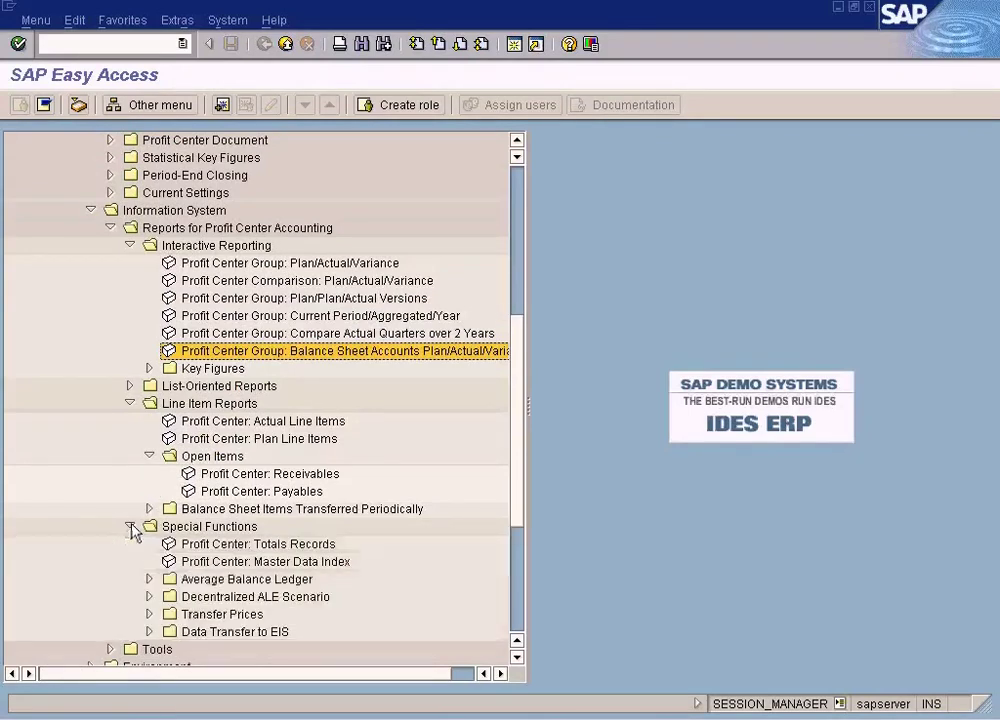
click(300, 545)
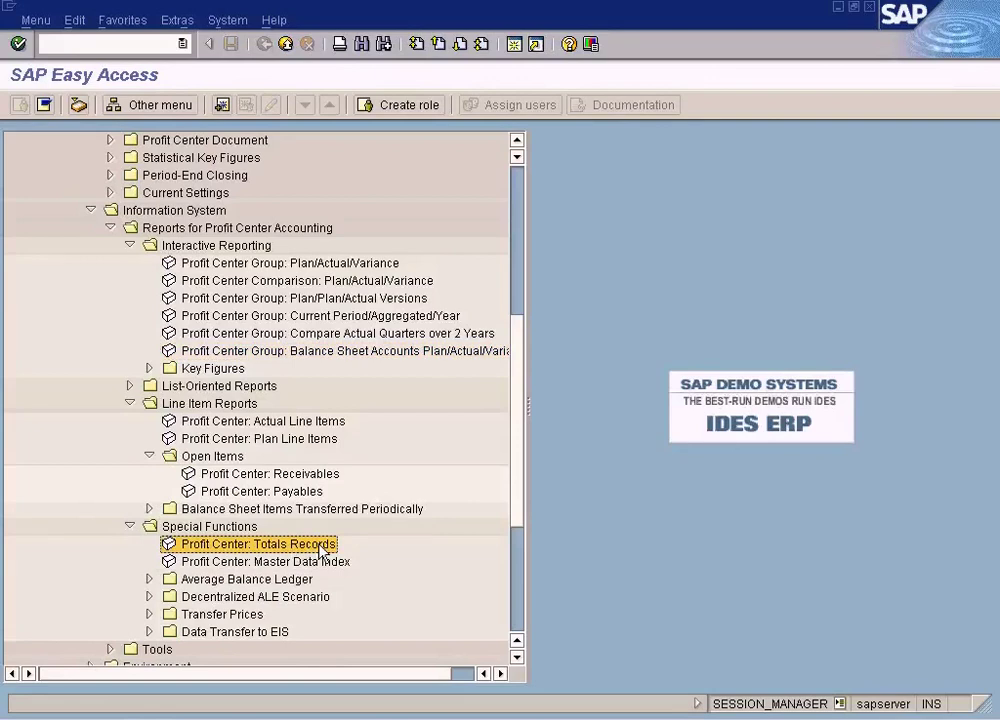
Open Profit Center: Totals Records and choose profit center SANFRANCIS
double_click(322, 550)
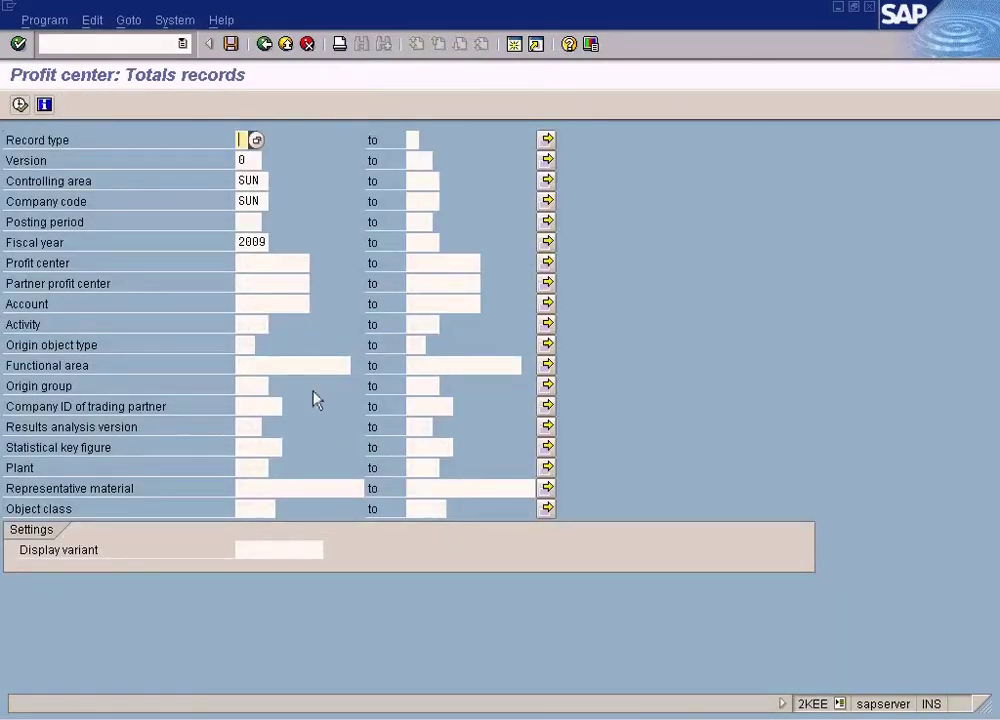
click(249, 222)
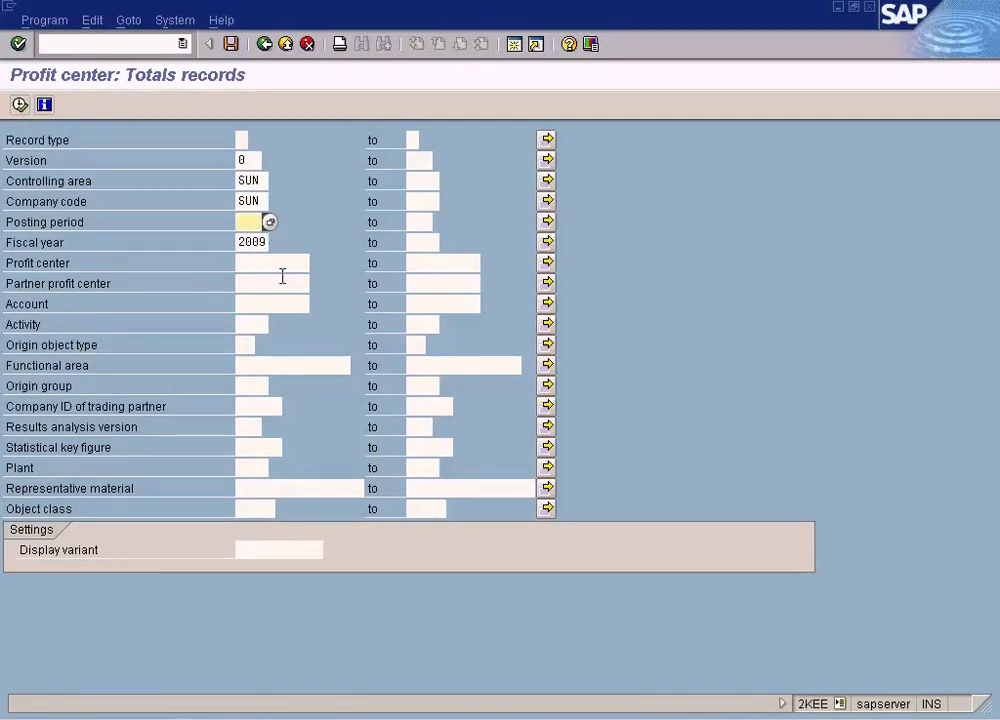
click(261, 260)
click(247, 222)
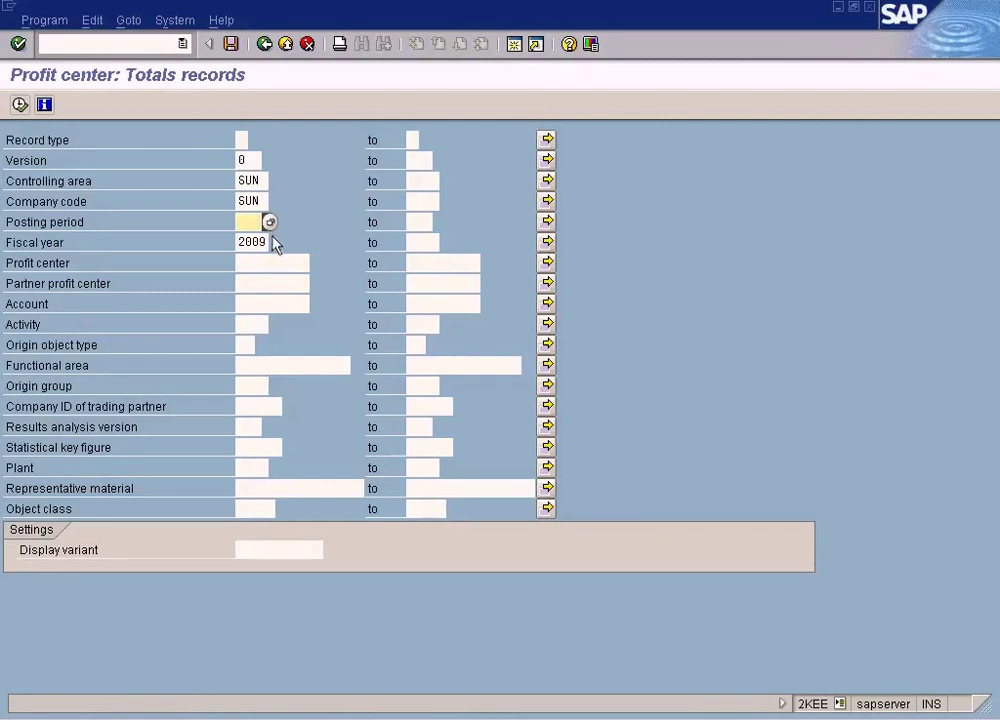
click(271, 265)
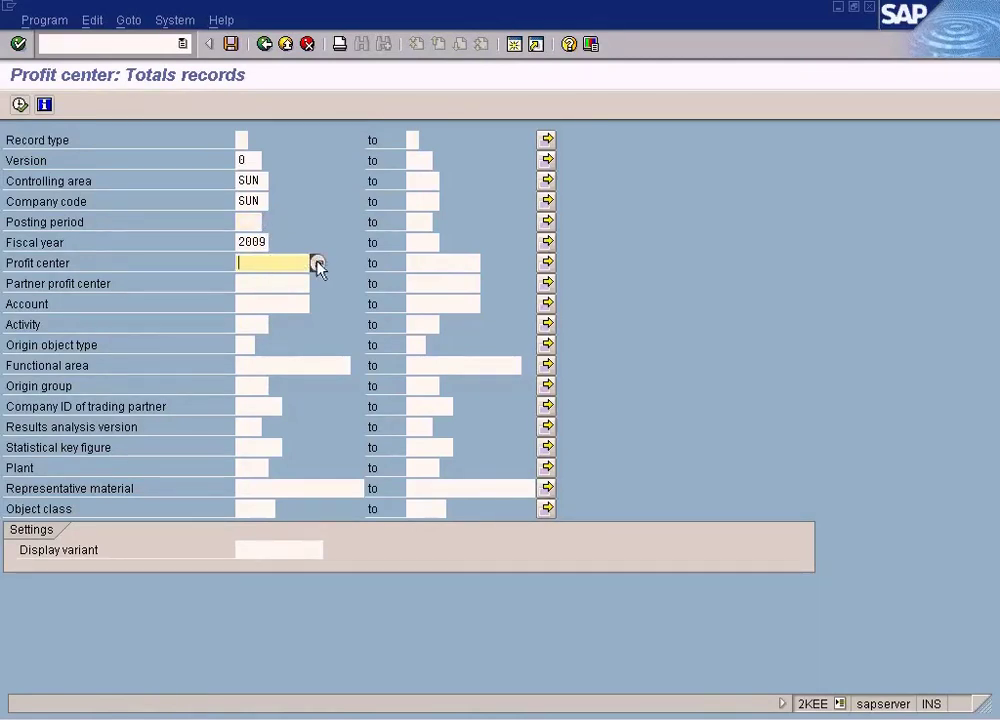
click(318, 263)
click(258, 551)
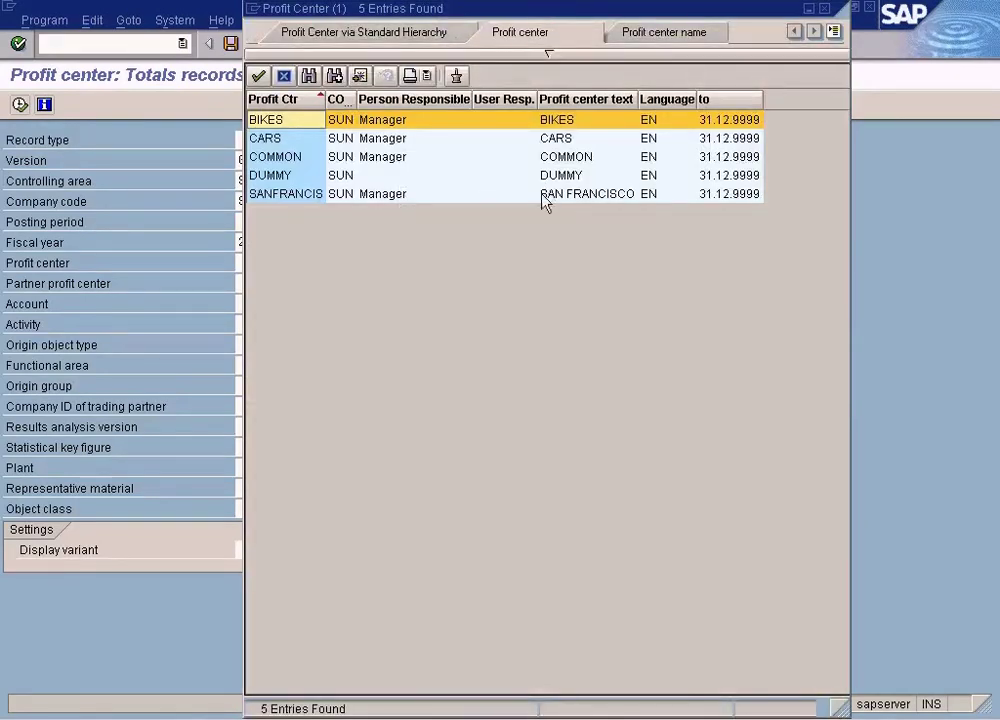
double_click(538, 195)
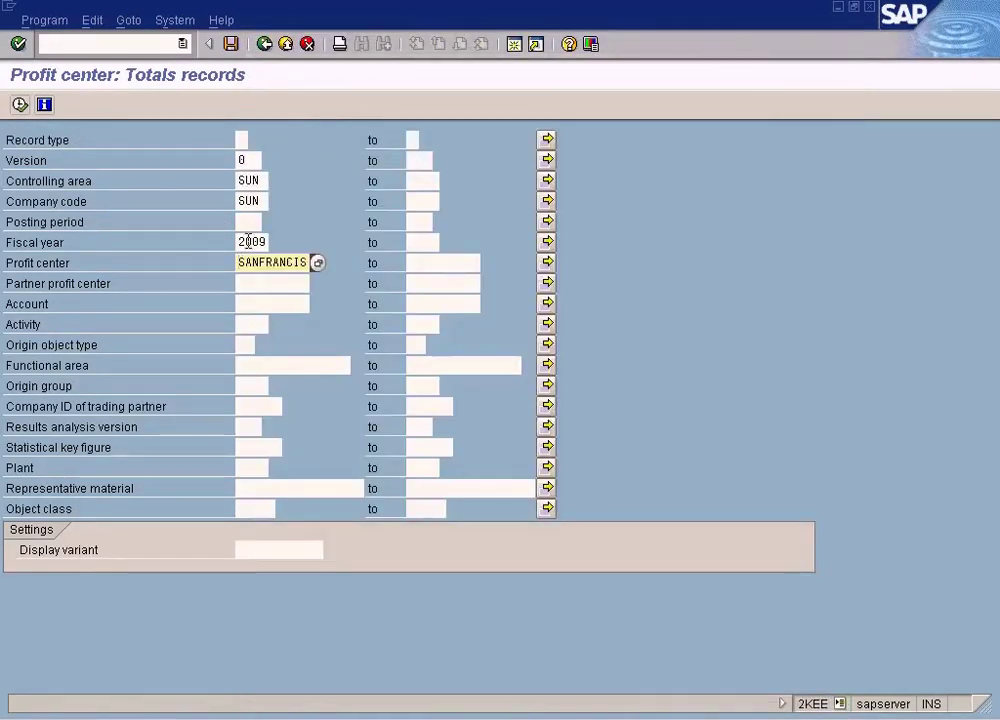
Change the fiscal year from 2009 to 2010 and execute the report
drag(238, 242, 292, 246)
text(2010)
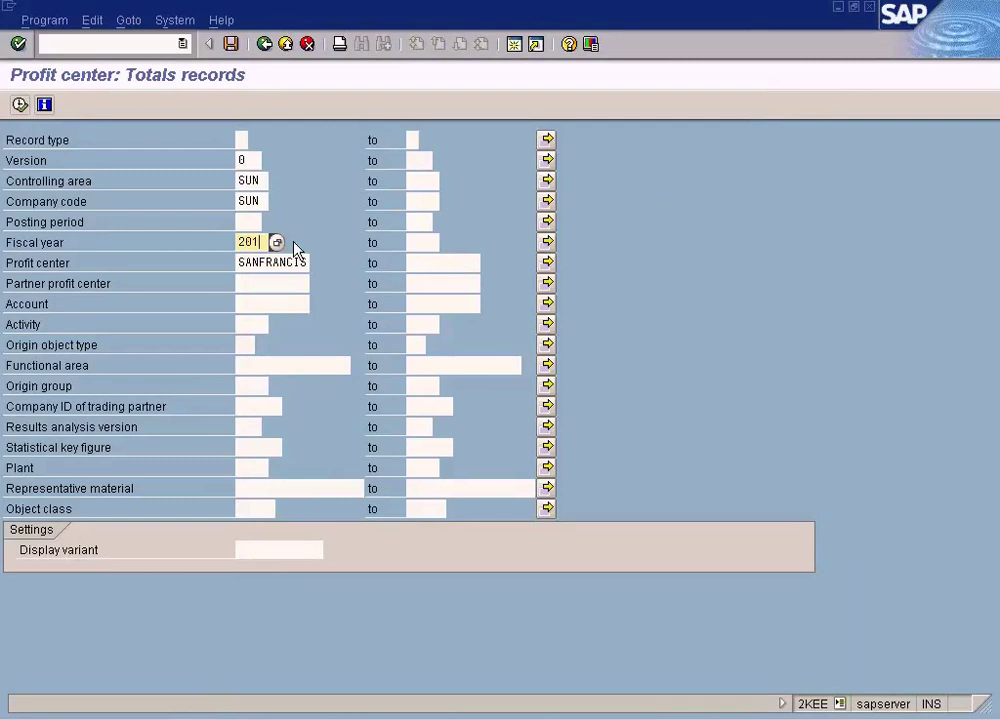
click(19, 104)
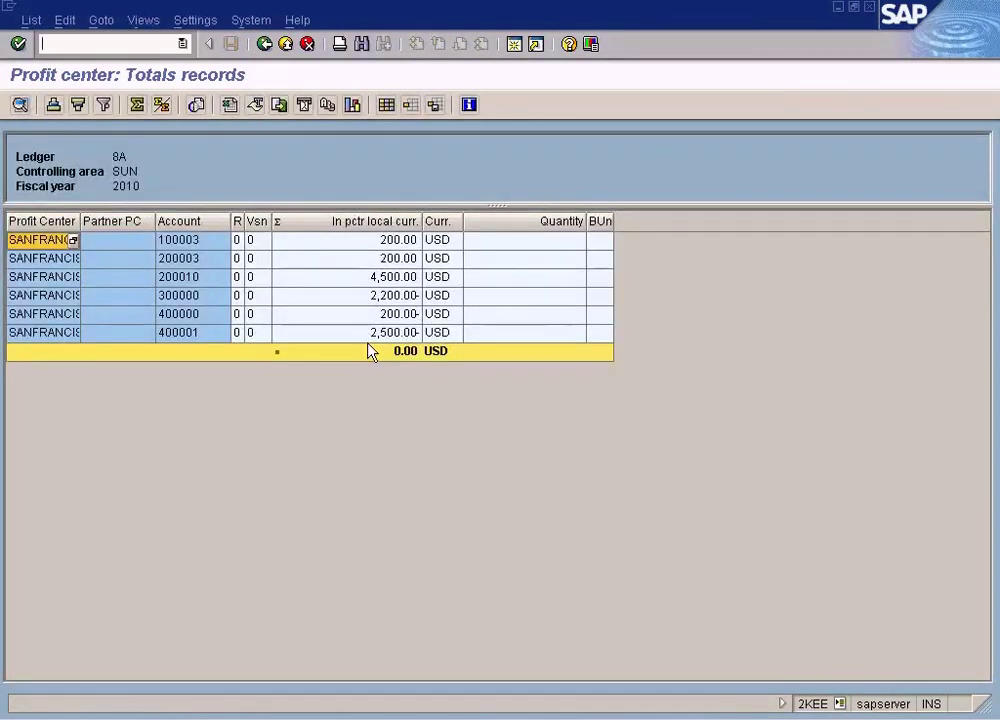
click(390, 313)
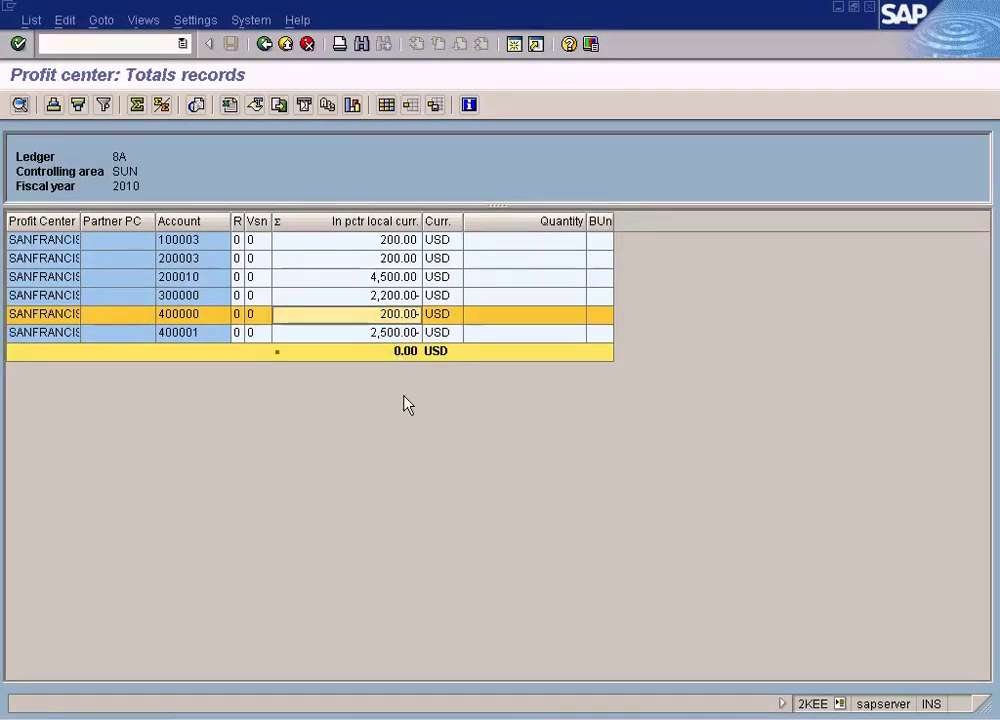
click(265, 45)
click(266, 46)
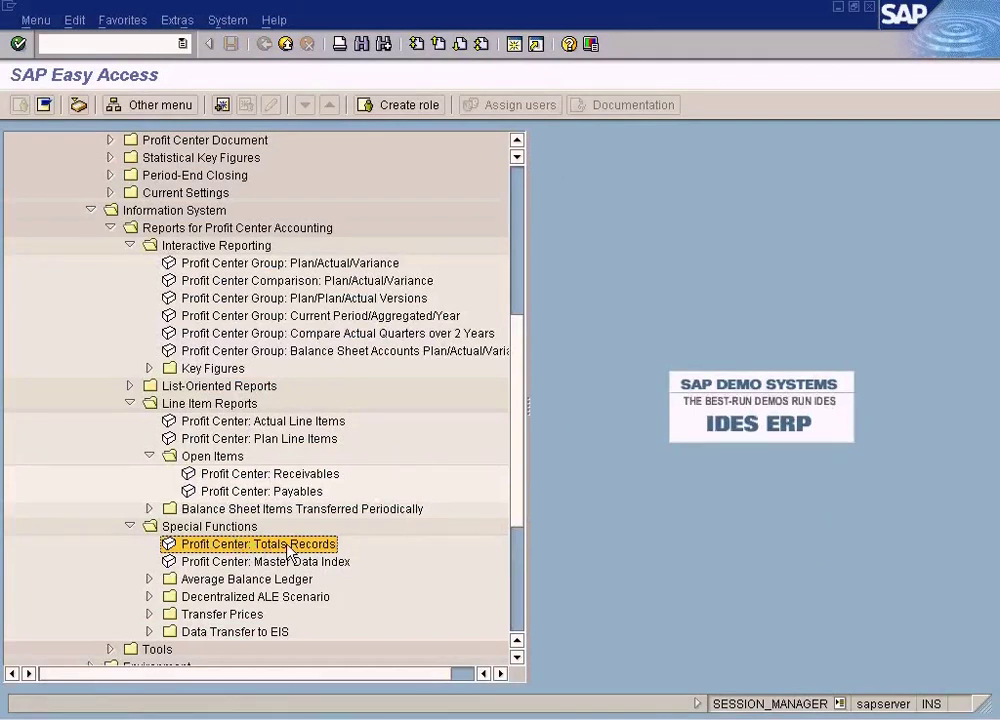
double_click(289, 549)
click(252, 221)
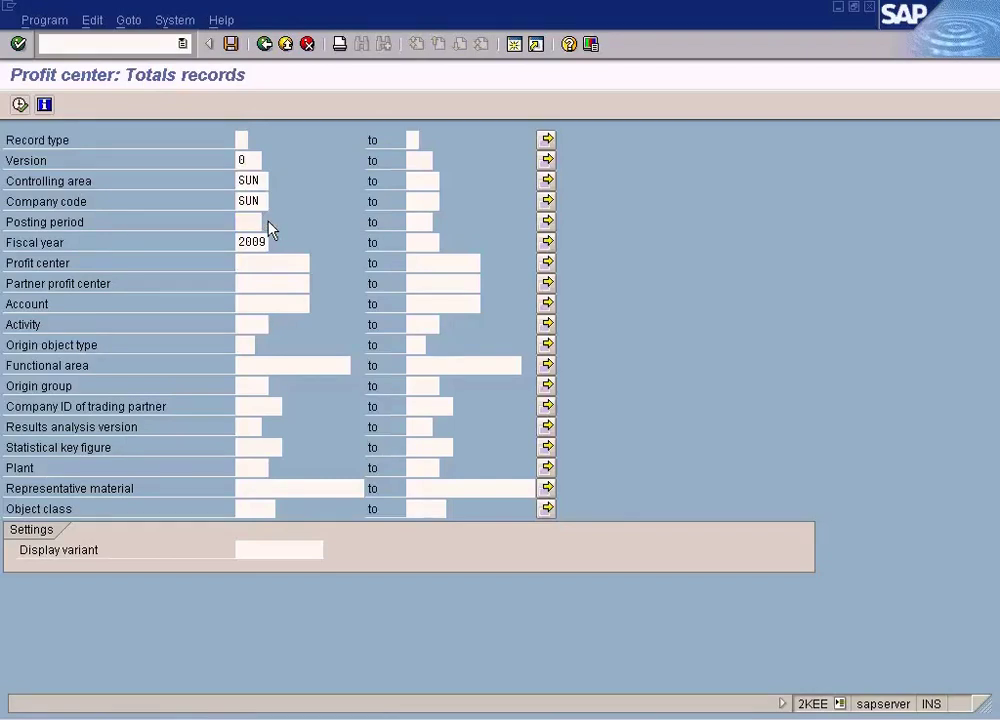
click(239, 242)
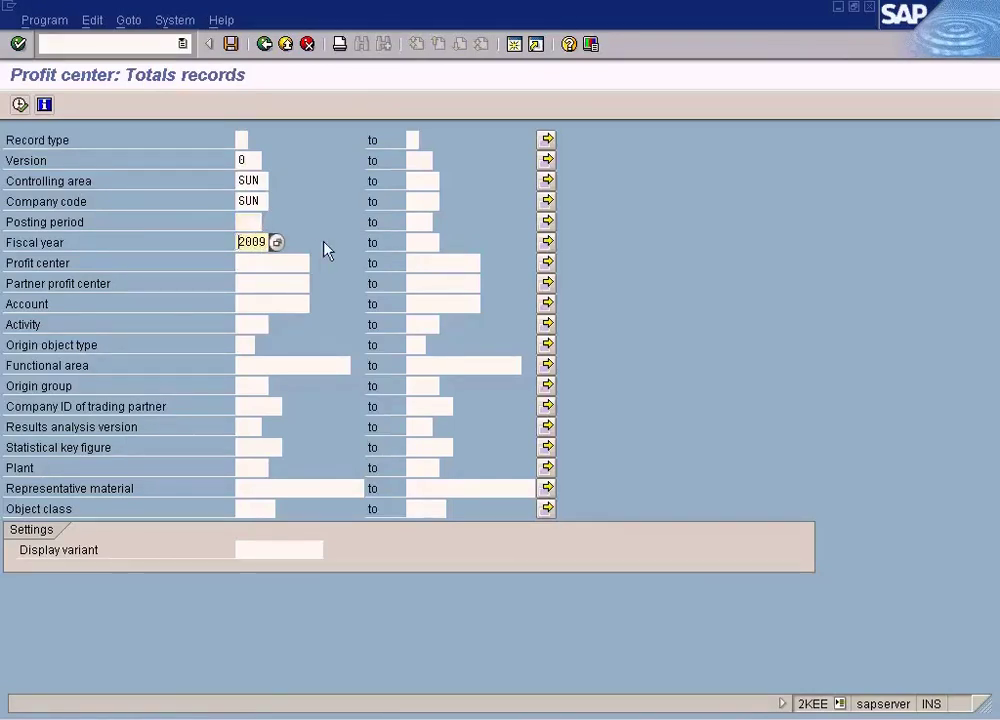
key(Delete)
key(Delete)
key(Delete)
key(Delete)
text(2010)
click(284, 263)
click(315, 265)
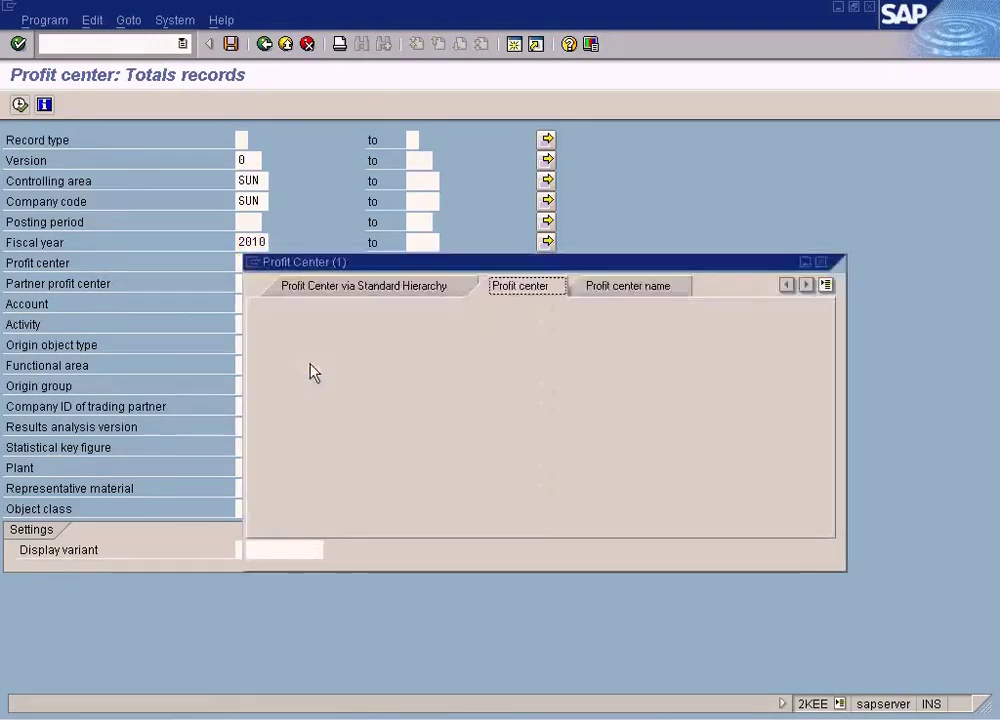
click(258, 551)
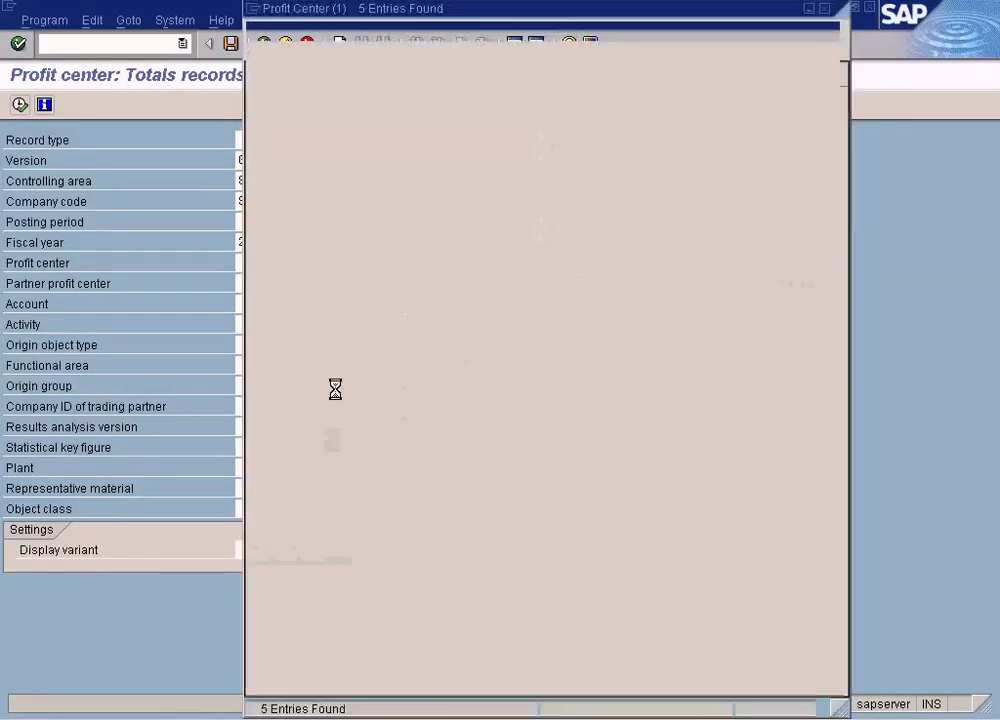
double_click(287, 194)
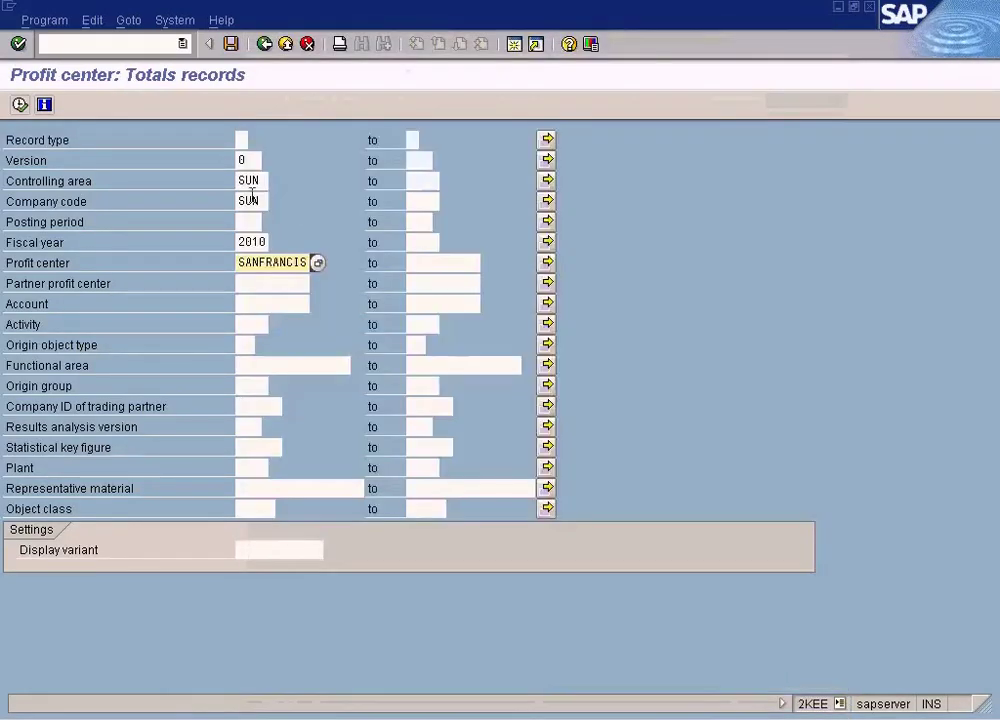
click(19, 104)
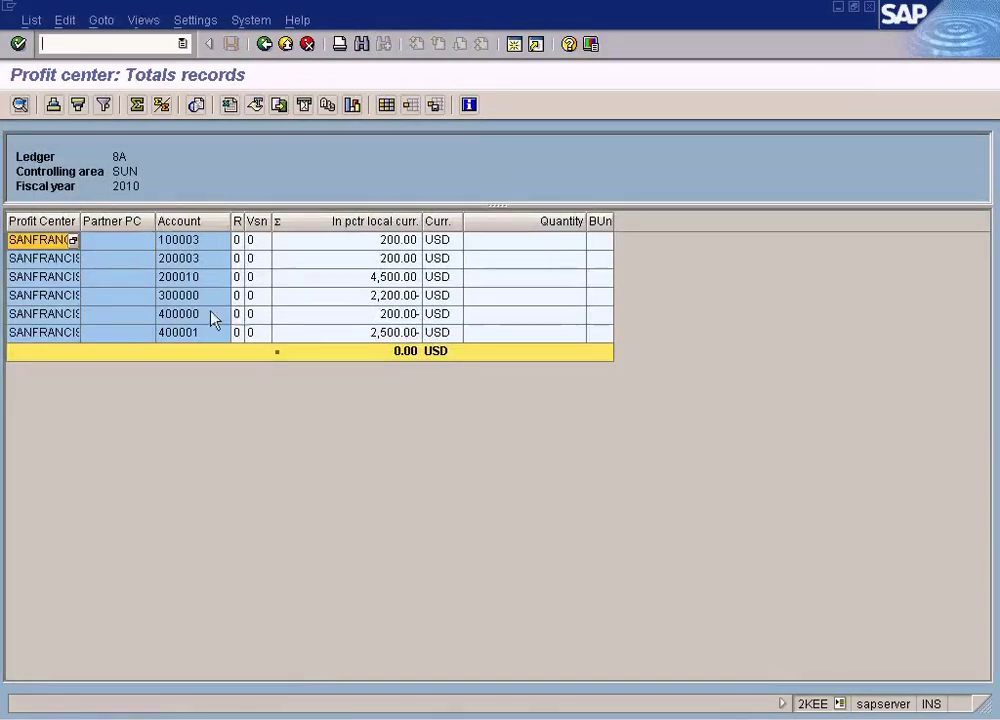
click(203, 315)
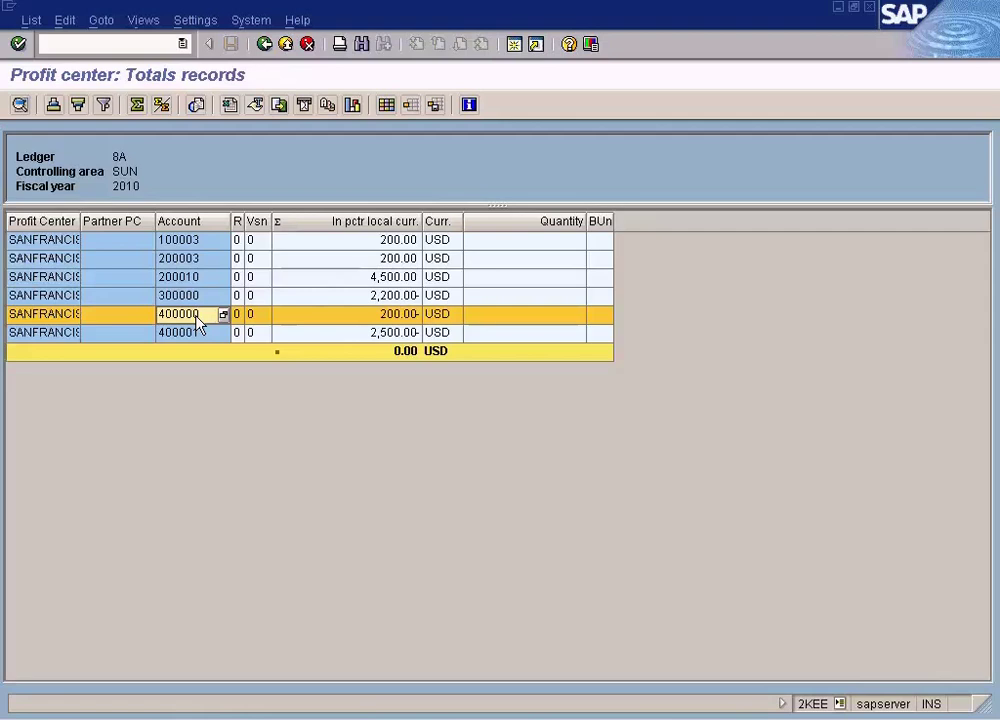
click(392, 316)
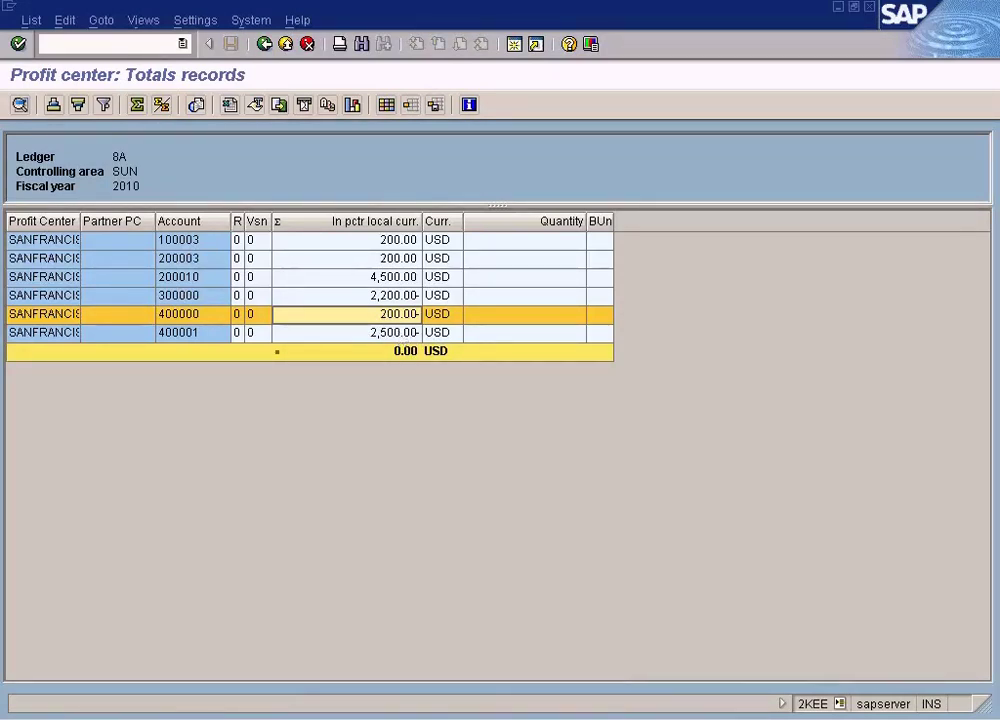
key(alt+Tab)
drag(465, 515, 625, 542)
click(525, 475)
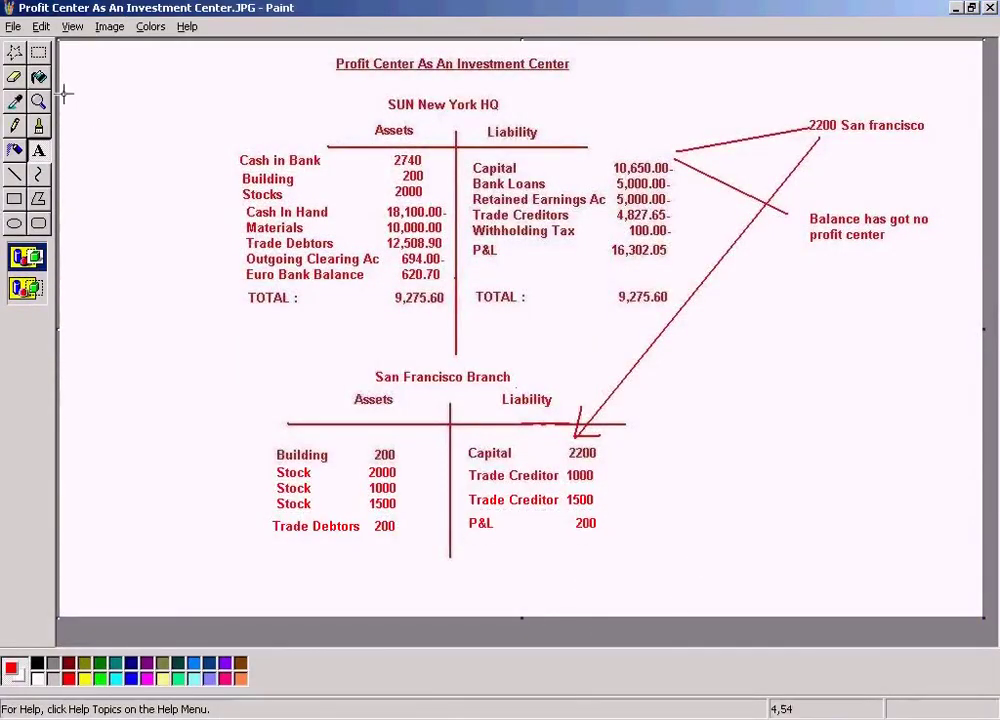
click(38, 51)
mouse_move(463, 523)
mouse_down()
mouse_move(468, 515)
mouse_move(616, 546)
mouse_up()
key(alt+Tab)
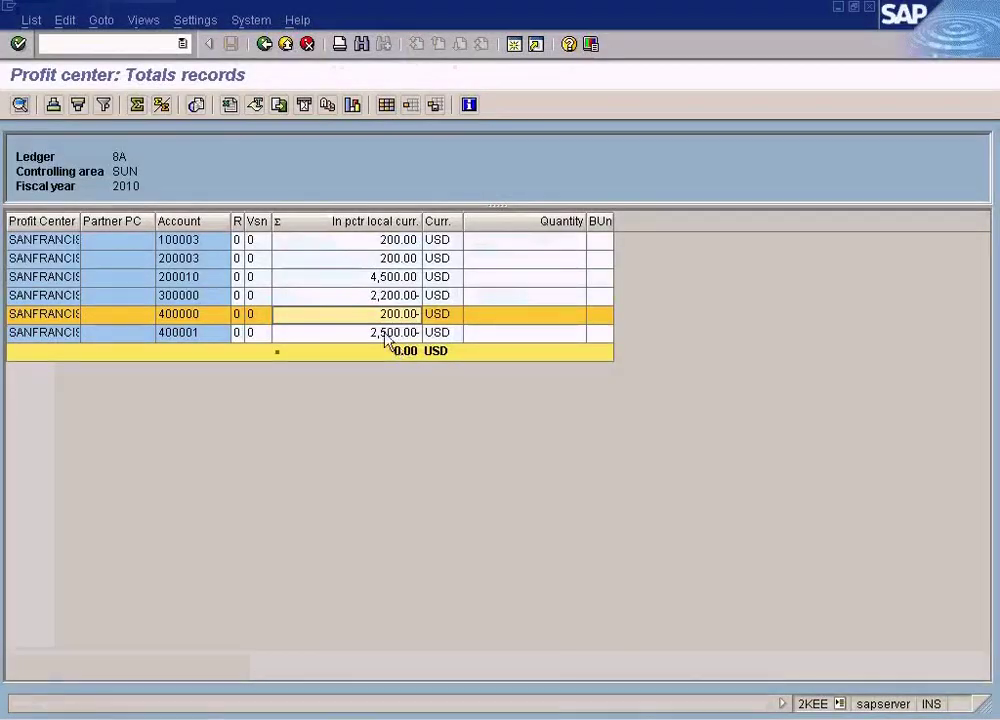
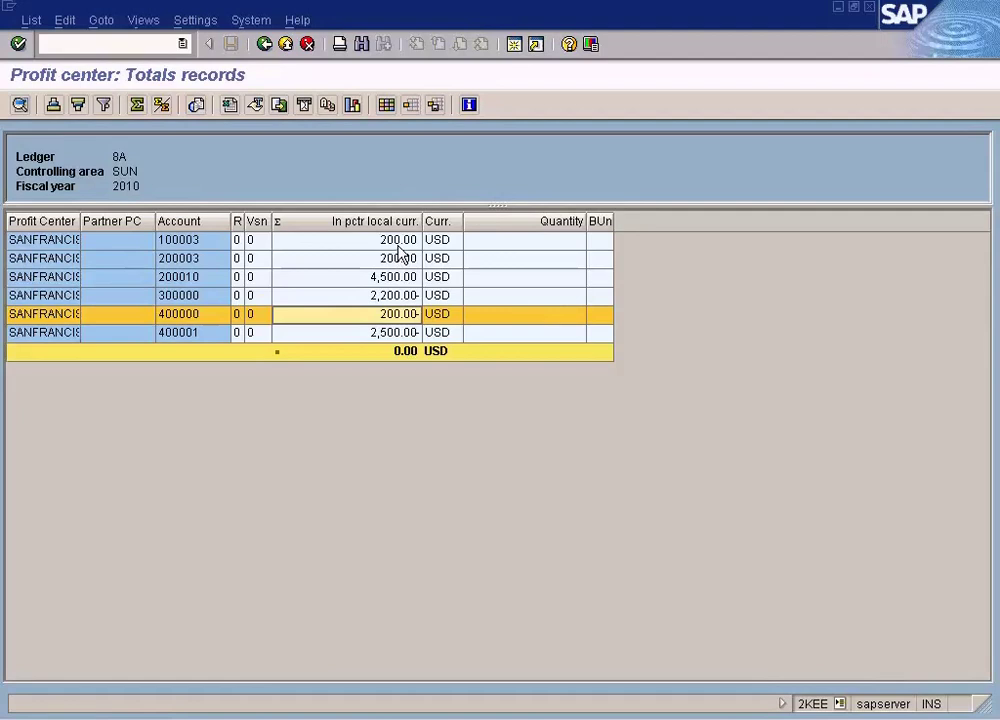
Rerun the SANFRANCIS totals records for fiscal year 2009 (netting to 0.00 USD), then go back to Easy Access
click(265, 45)
click(240, 242)
key(Delete)
key(Delete)
key(Delete)
key(Delete)
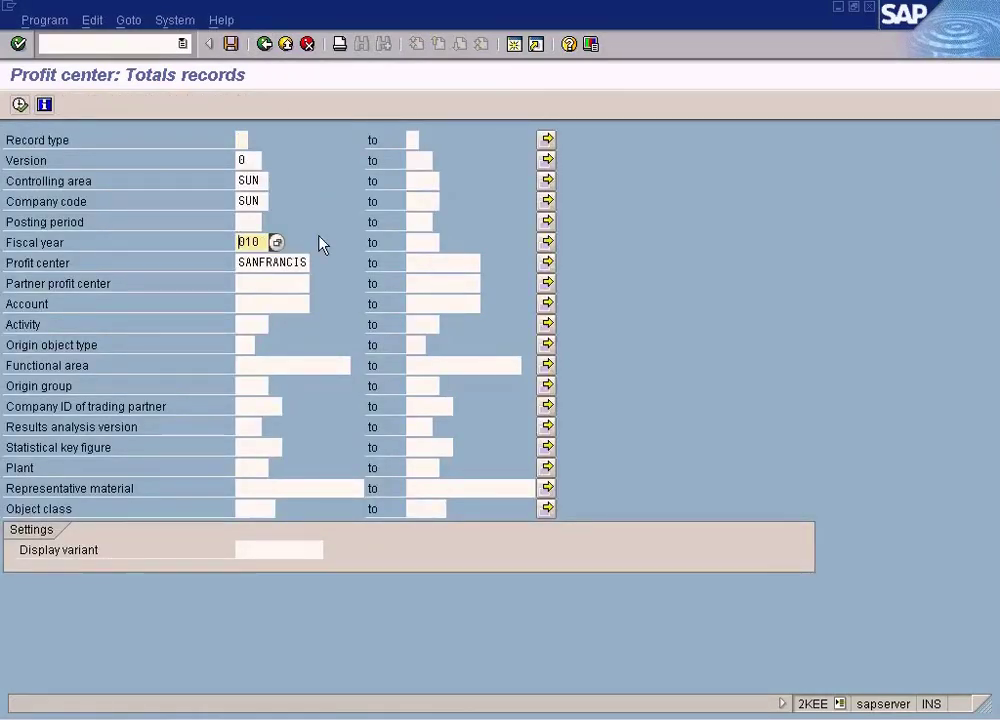
text(2009)
click(19, 104)
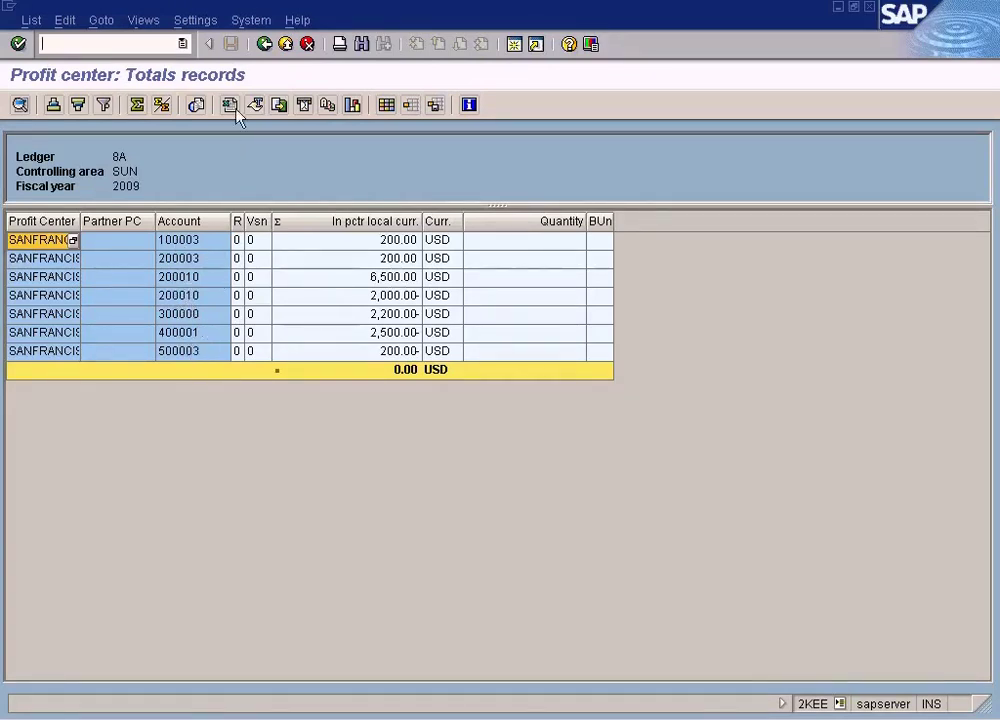
click(264, 44)
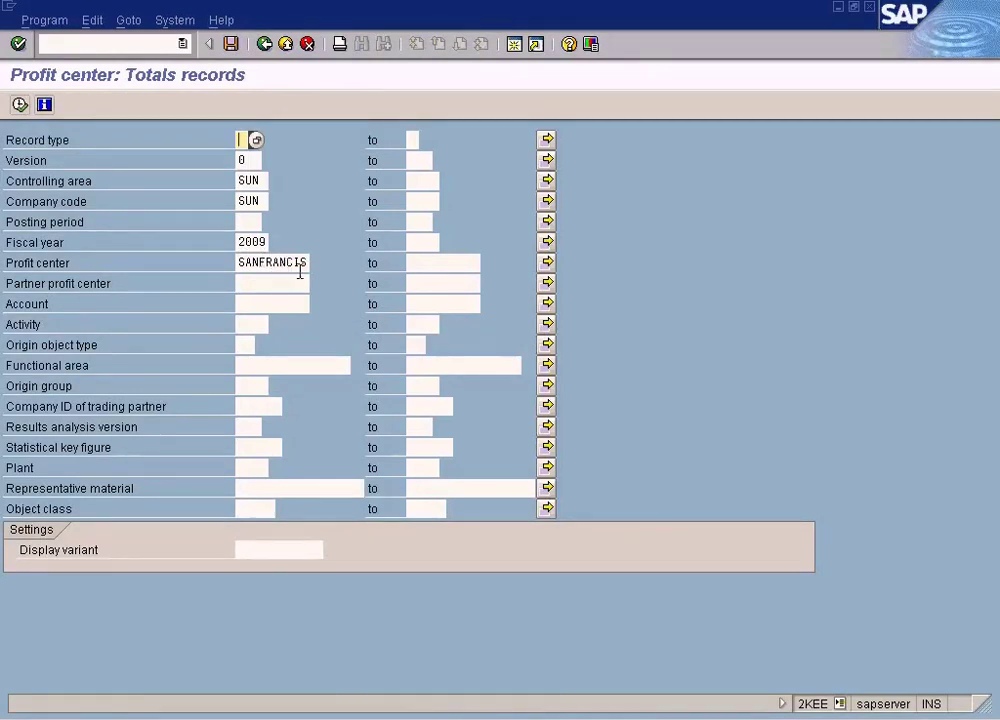
click(264, 44)
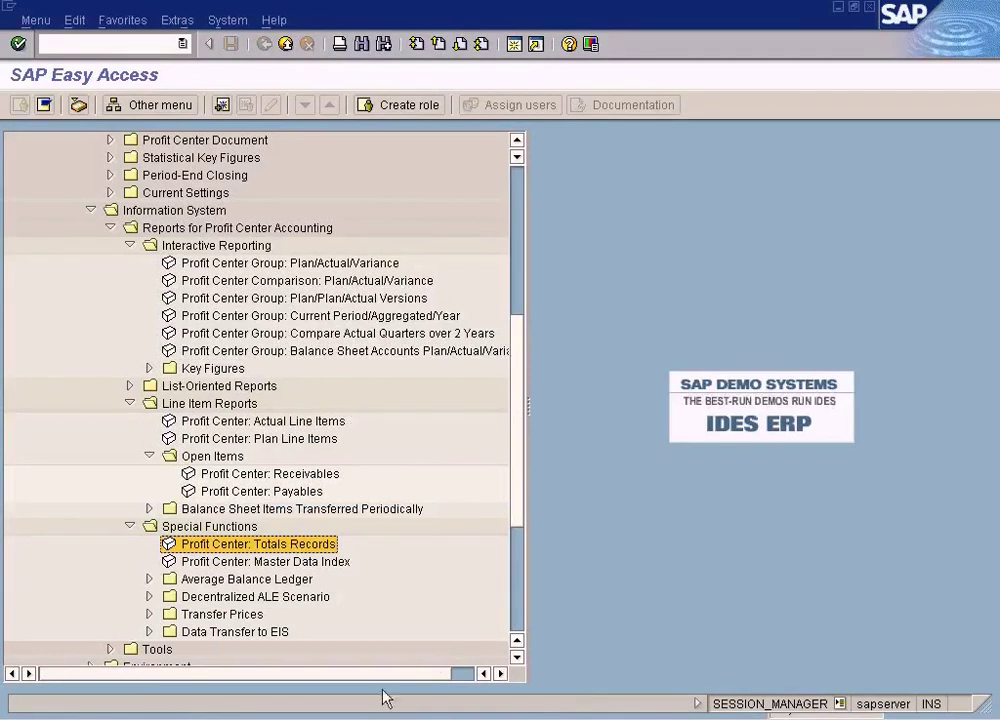
click(465, 714)
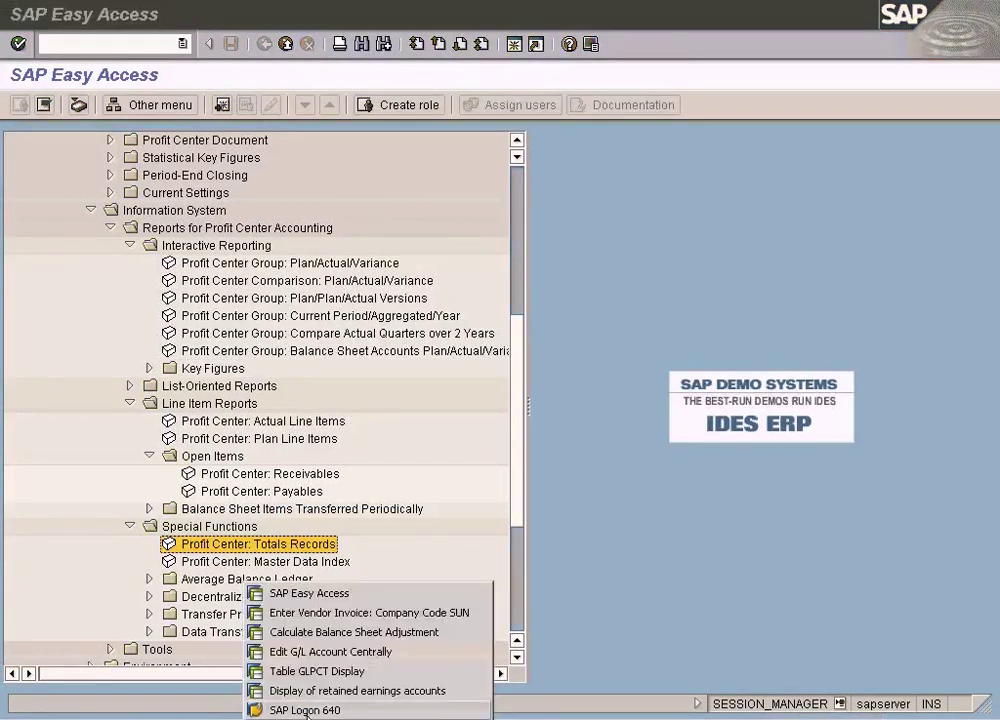
click(315, 693)
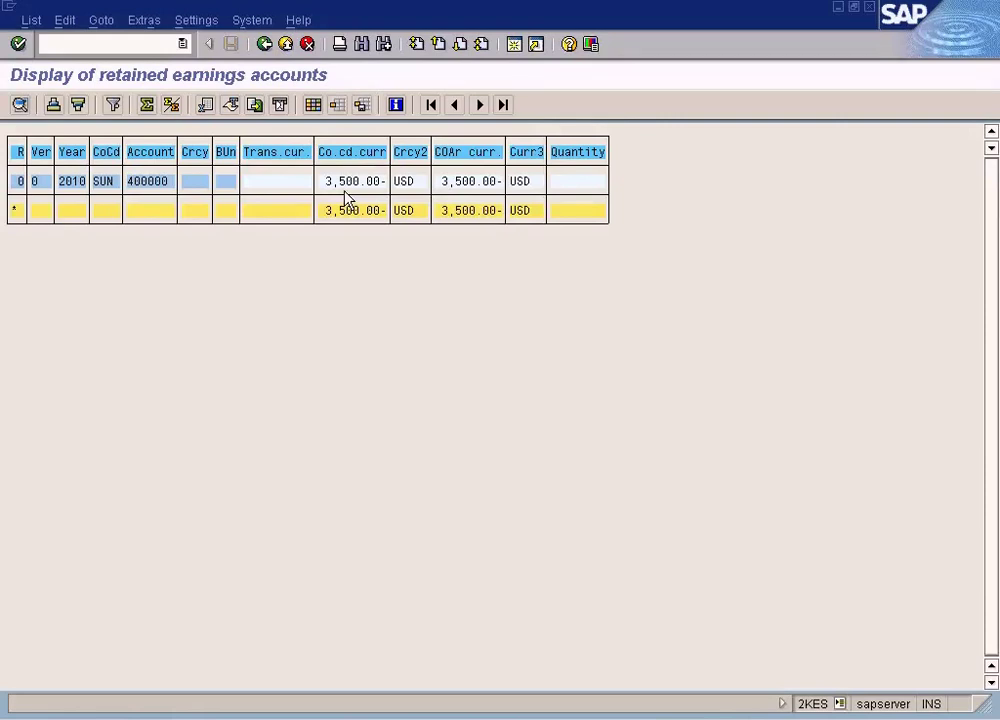
key(F3)
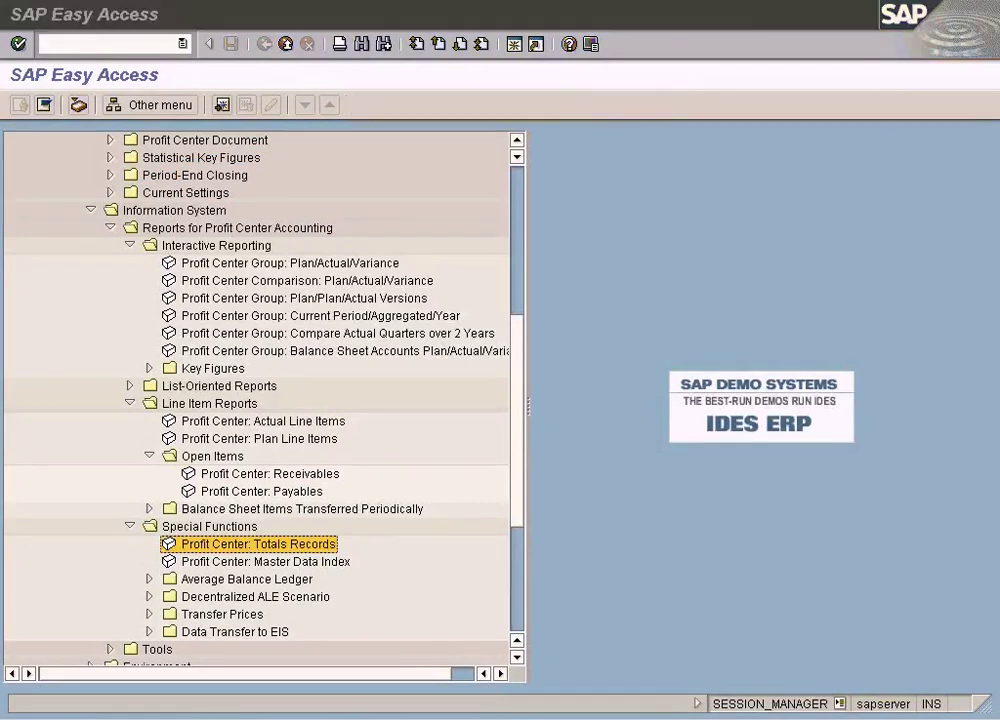
key(alt+Tab)
click(495, 552)
key(alt+Tab)
click(737, 506)
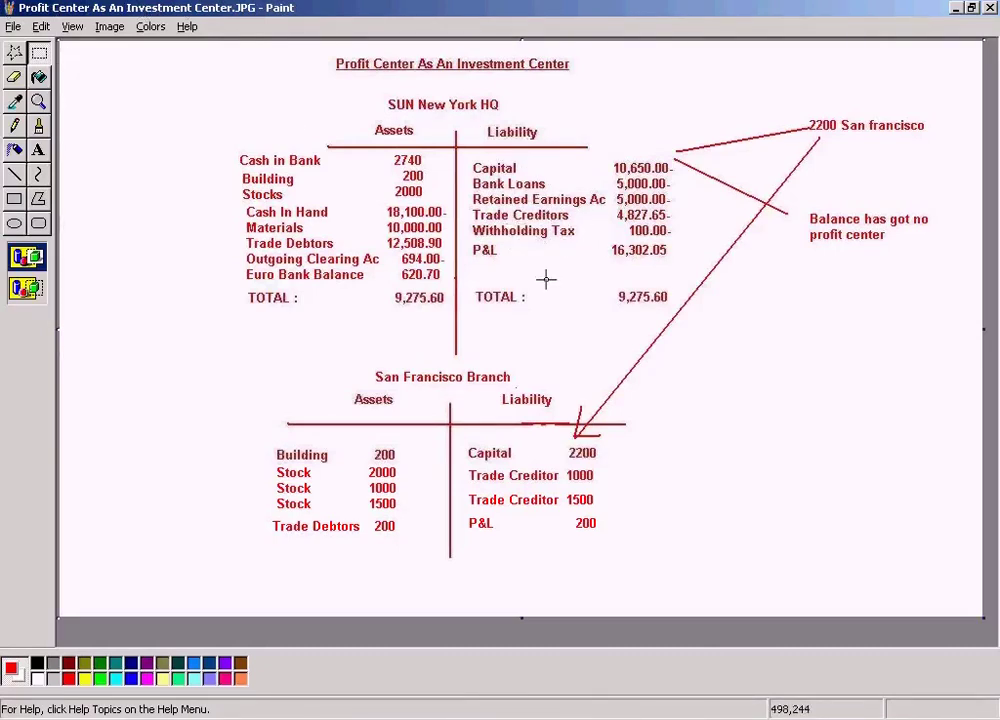
key(alt+Tab)
key(alt+Tab)
key(alt+Tab)
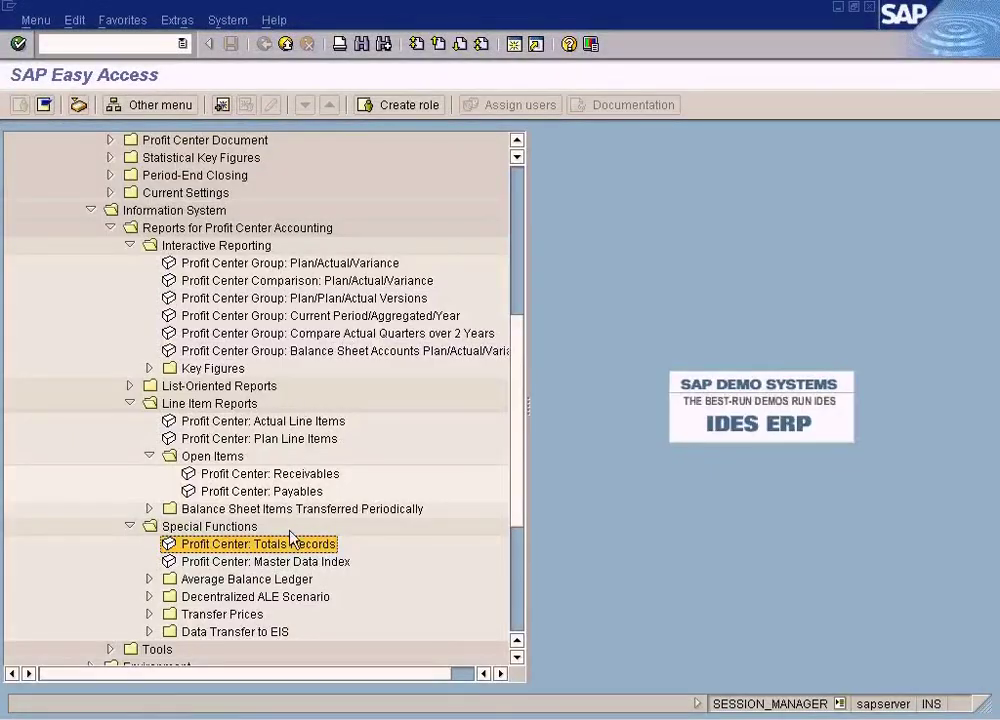
Open the Profit Center: Totals Records report and change the fiscal year to 2010
double_click(291, 541)
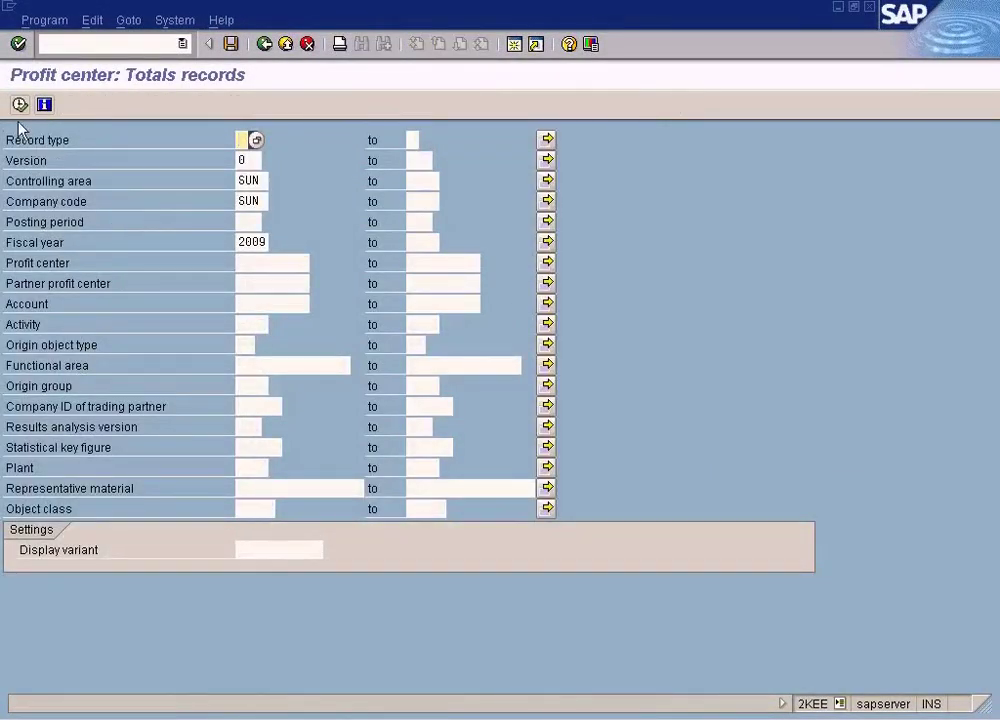
click(19, 104)
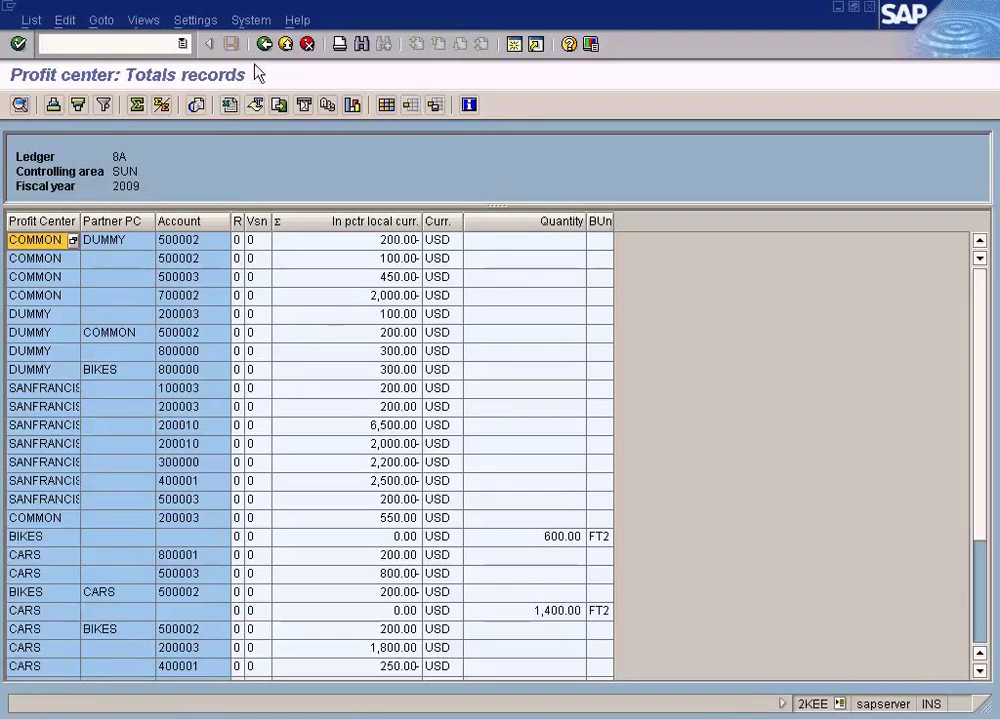
key(F3)
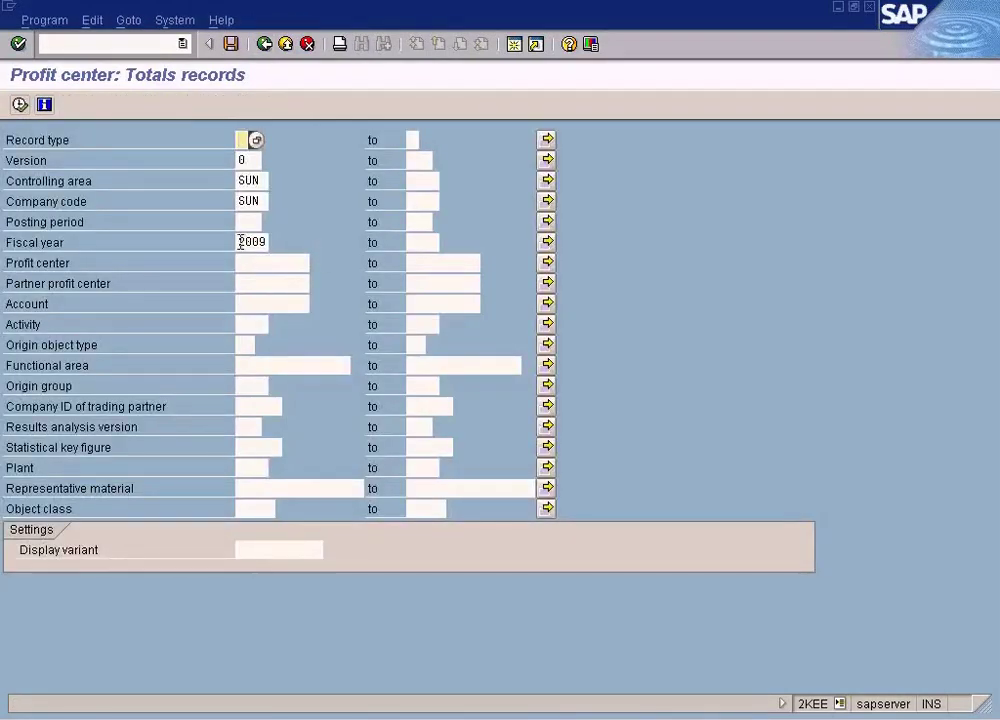
double_click(240, 242)
text(20)
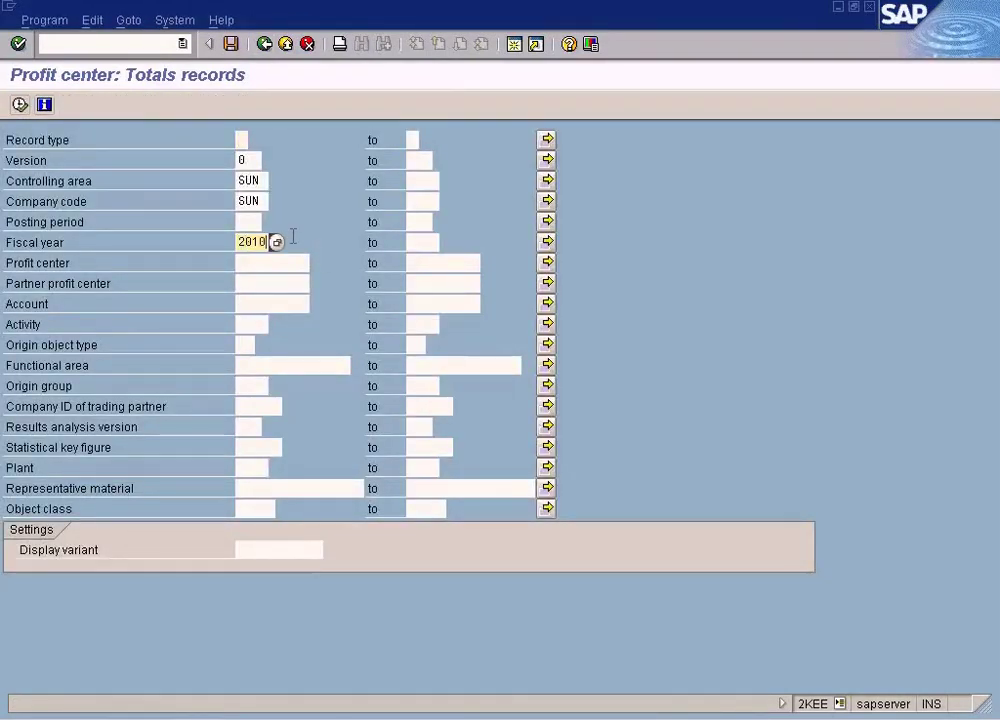
Run the 2010 totals for profit center SANFRANCIS, mark account 400000 at 200.00-, then view the Paint diagram
click(291, 263)
click(317, 264)
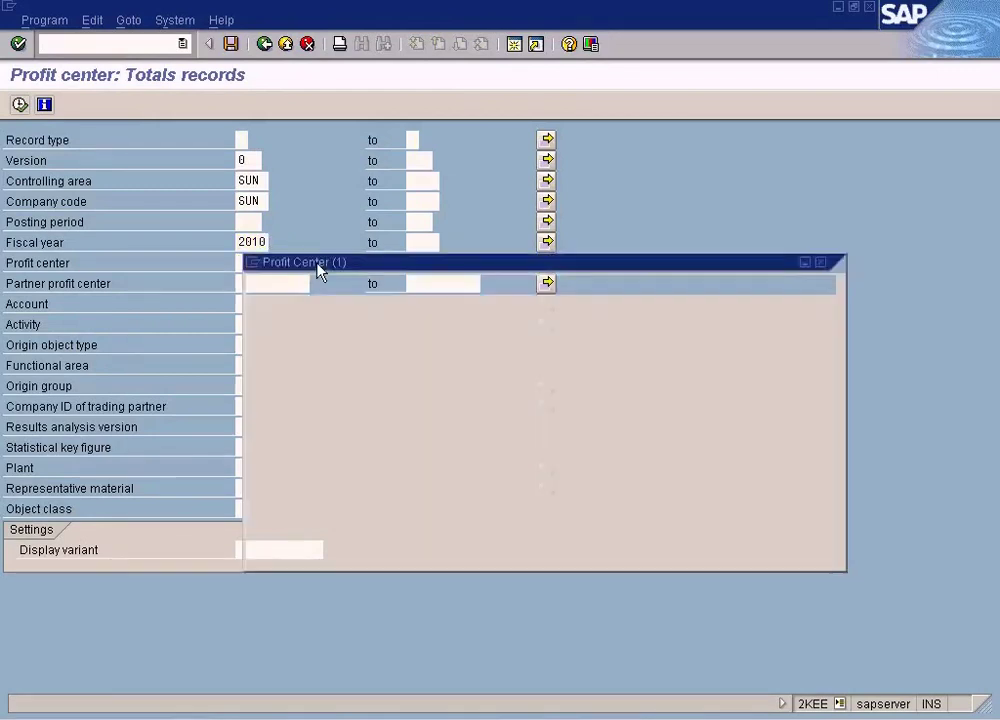
click(258, 551)
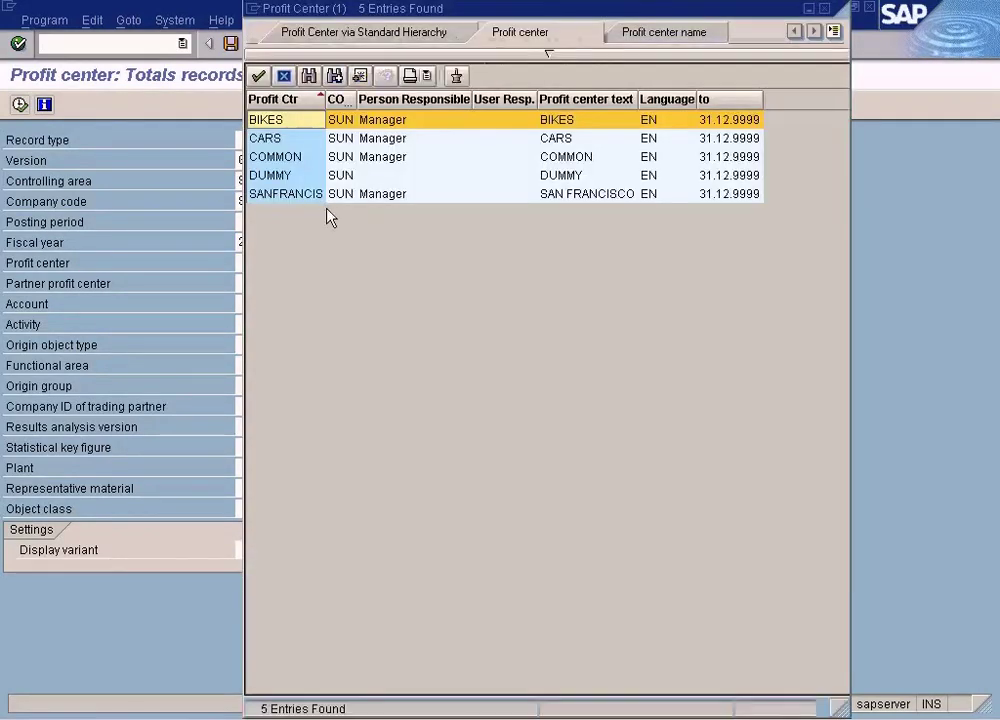
double_click(281, 194)
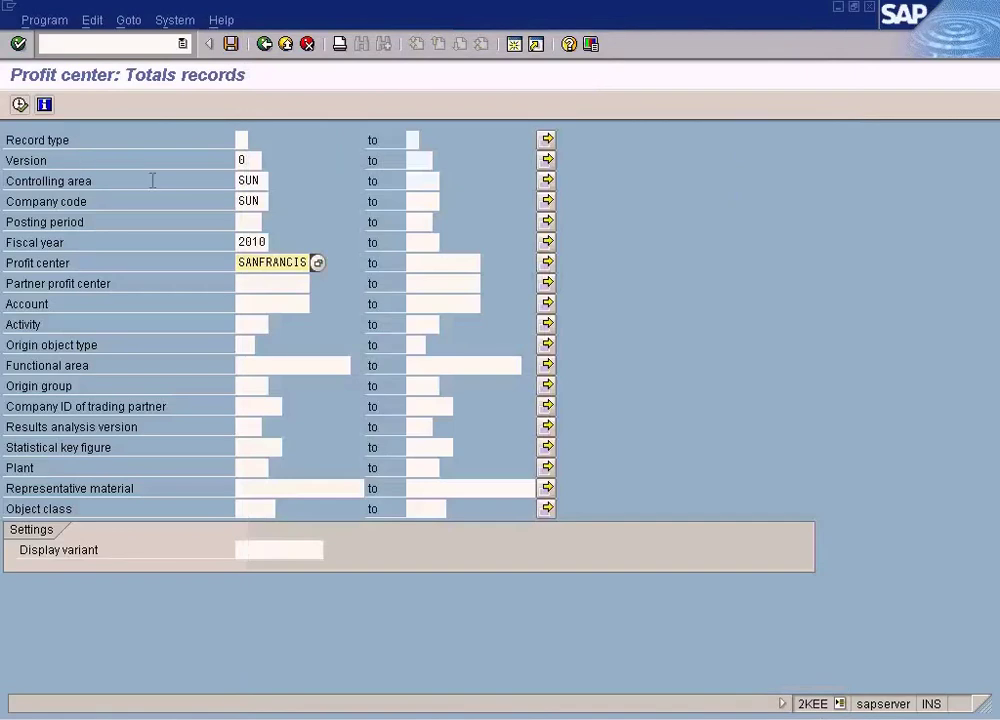
click(20, 104)
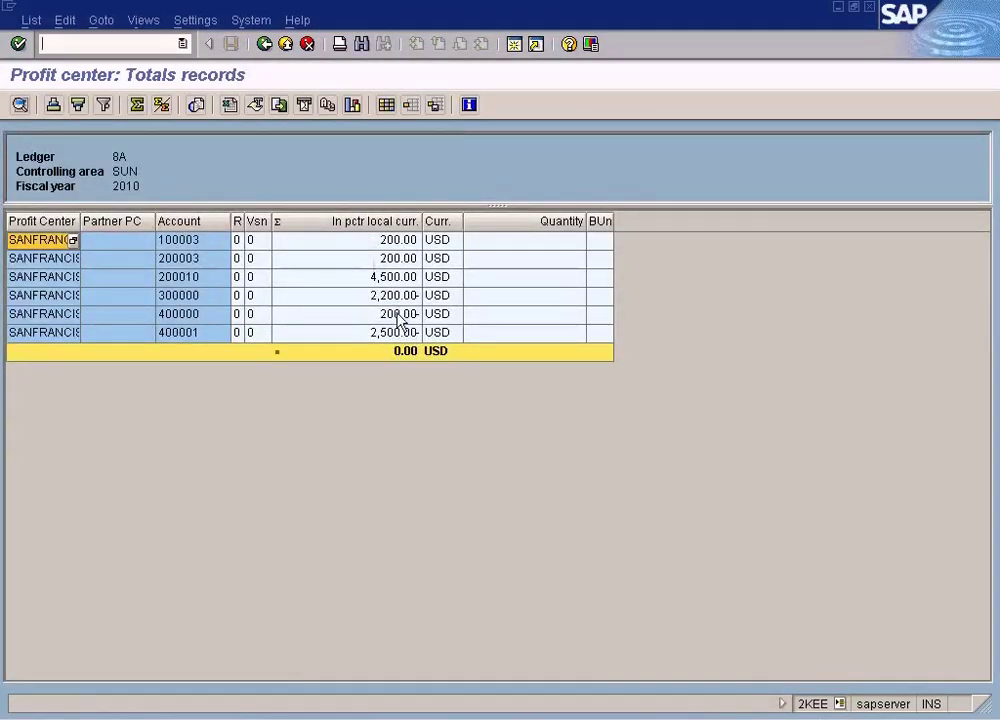
click(313, 317)
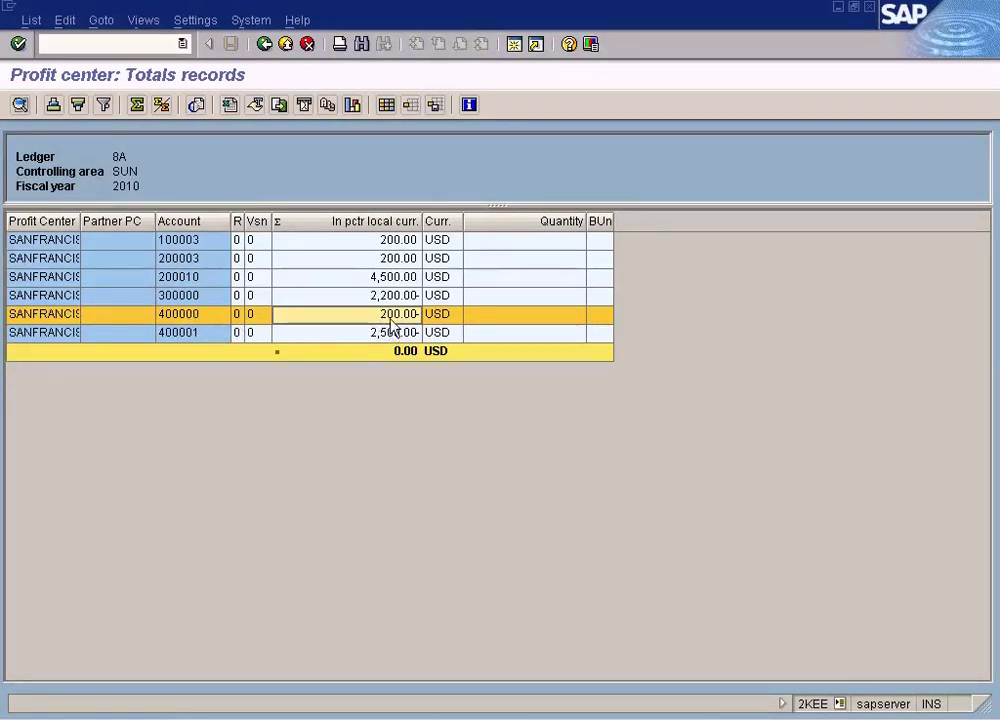
key(alt+Tab)
key(alt+Tab)
key(alt+Tab)
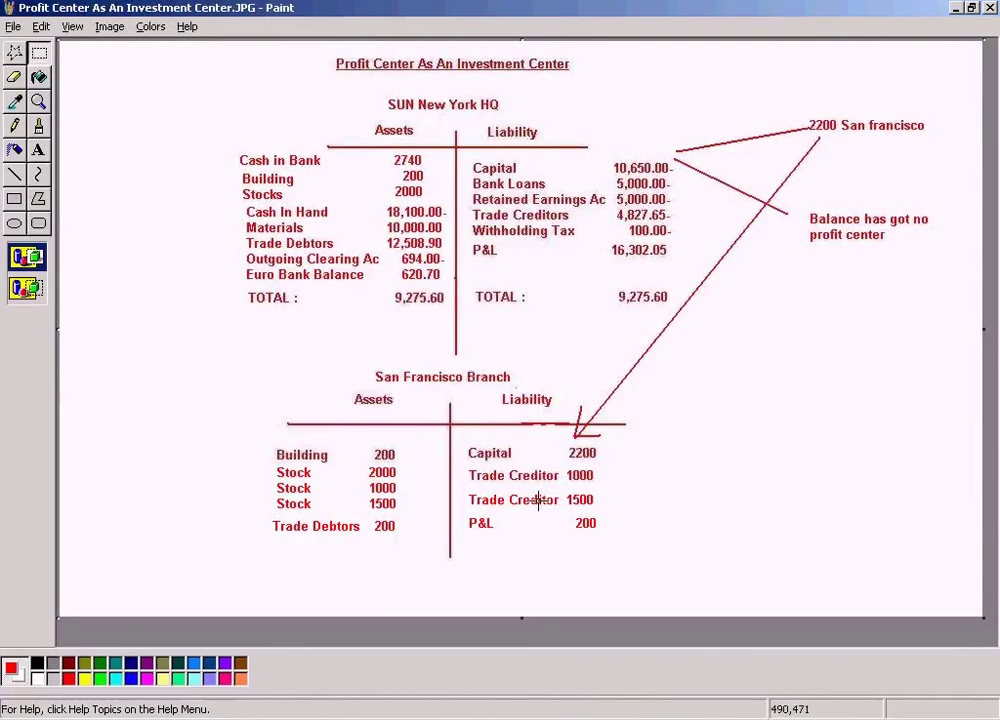
Compare the Paint San Francisco Branch liabilities (Capital 2200, P&L 200) with Word, ending on the SAP totals list
key(alt+Tab)
key(alt+Tab)
key(alt+Tab)
key(Tab)
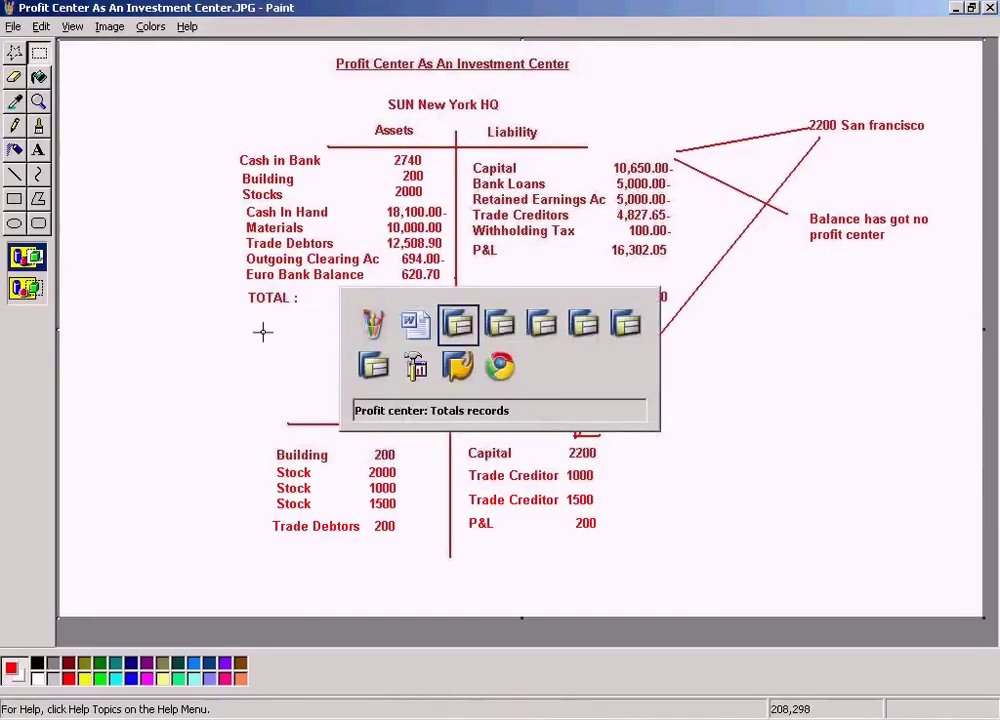
key(alt+Tab)
key(alt+Tab)
key(alt+Tab)
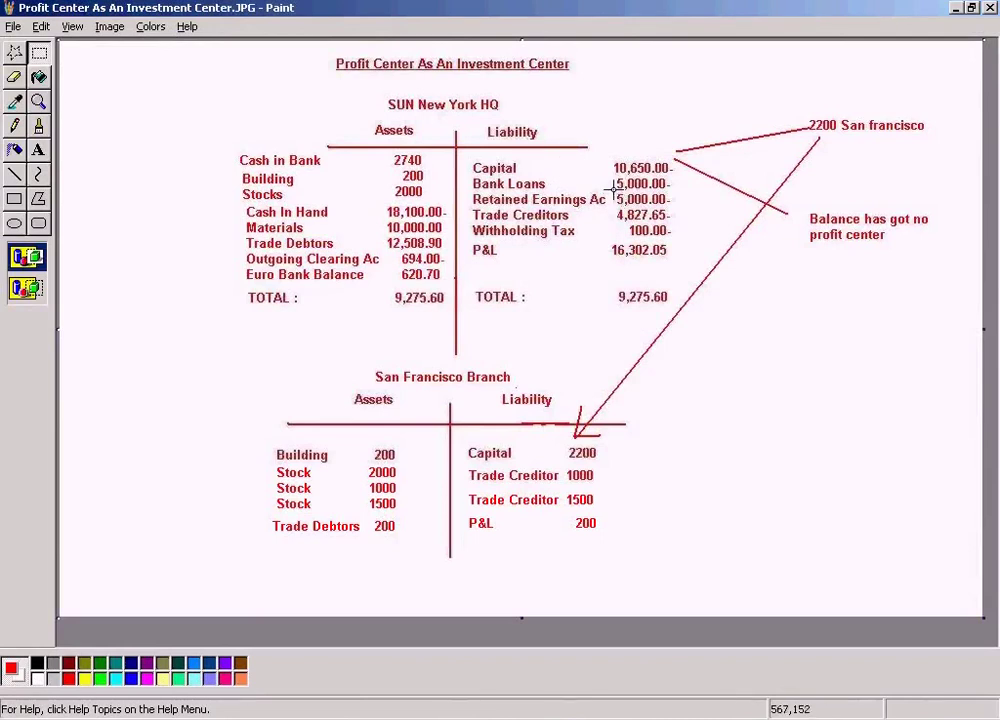
key(alt+Tab)
key(alt+Tab)
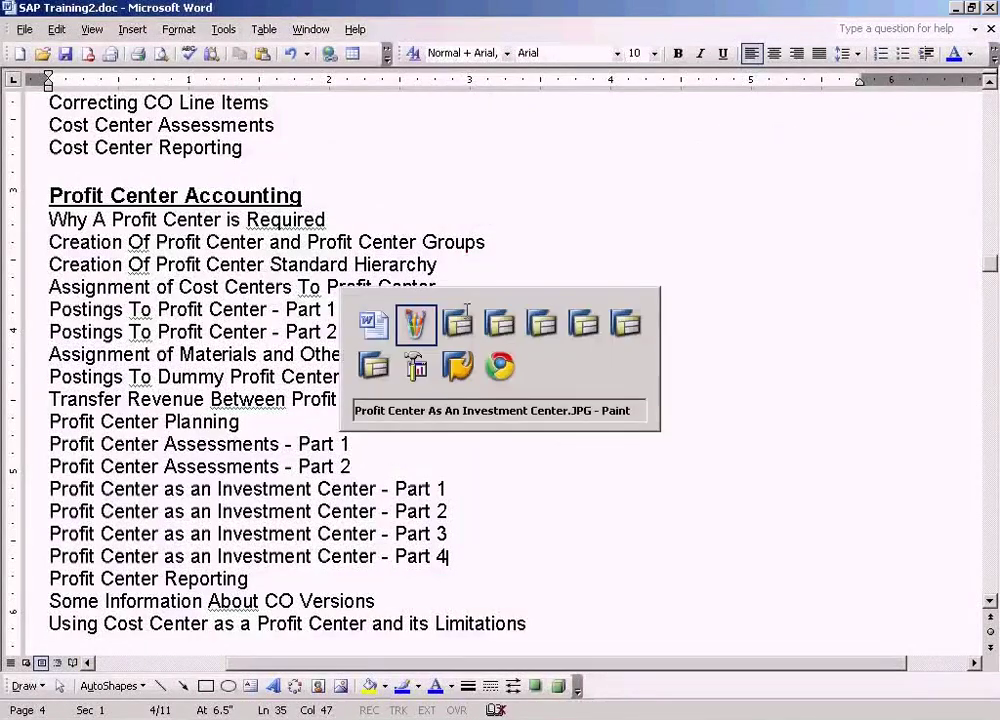
key(alt+Tab)
key(alt+Tab)
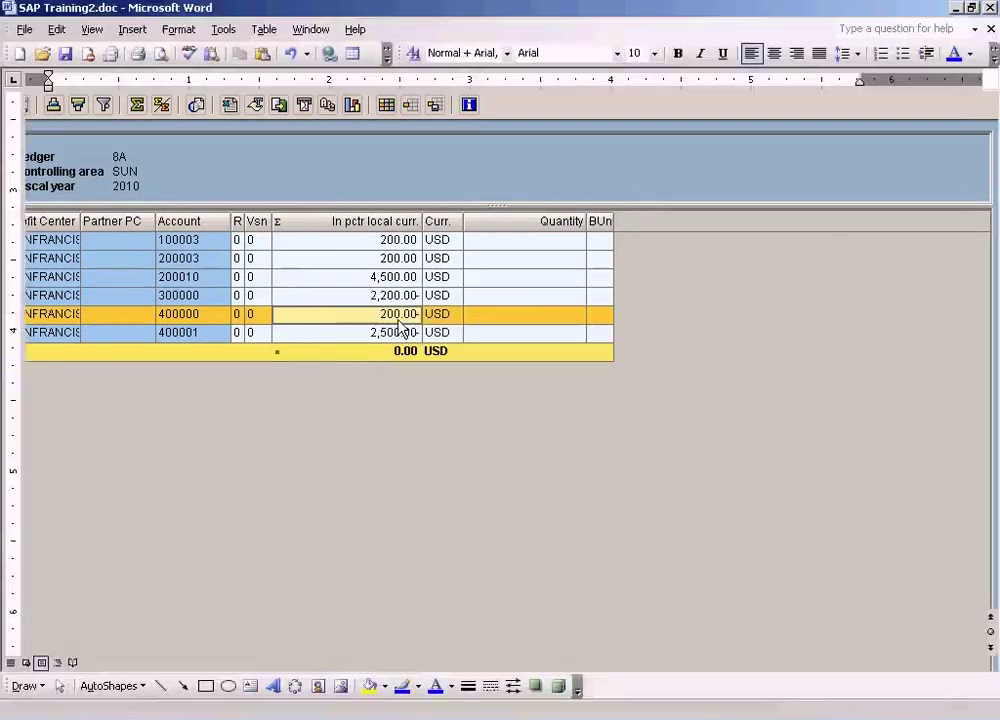
key(alt+Tab)
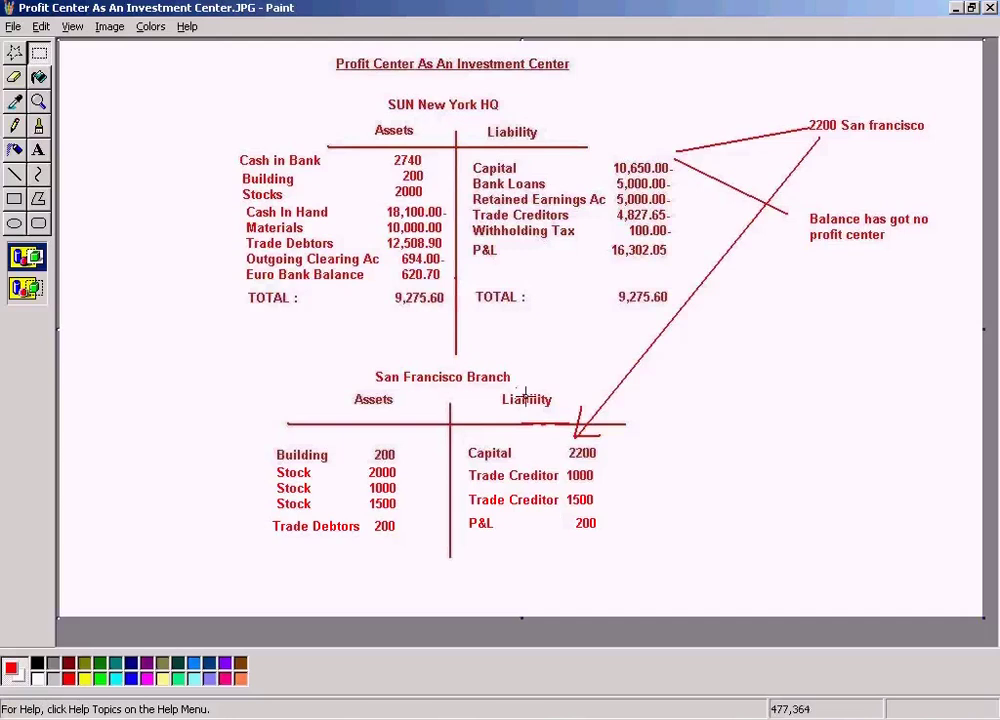
key(alt+Tab)
key(alt+Tab)
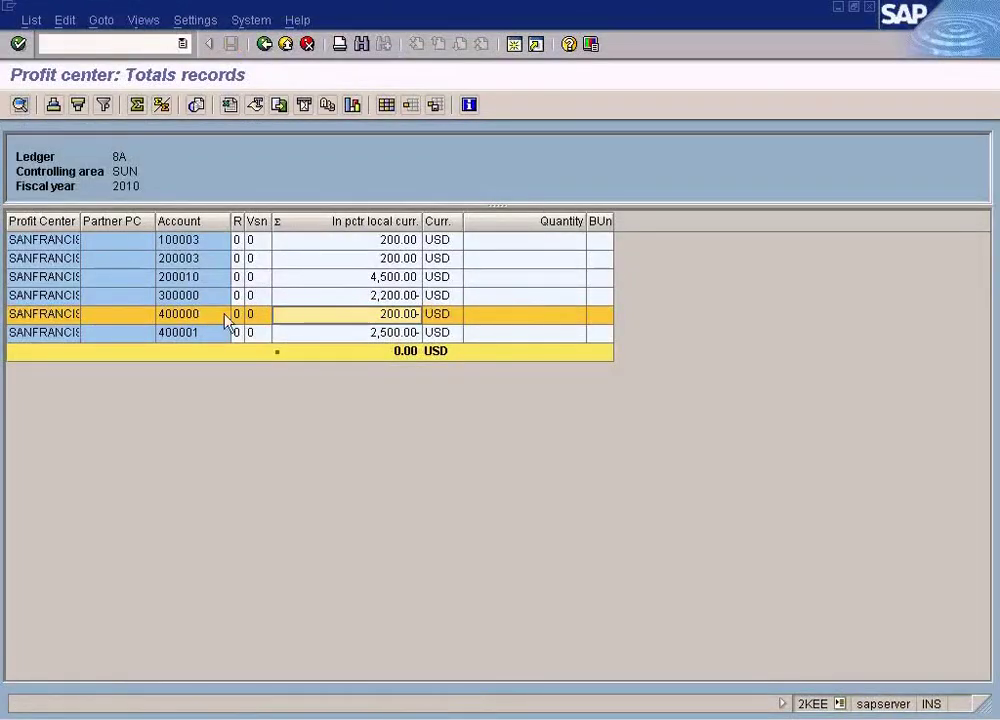
Attempt another SAP session, dismiss the maximum-sessions message, and view the retained earnings accounts window
click(515, 45)
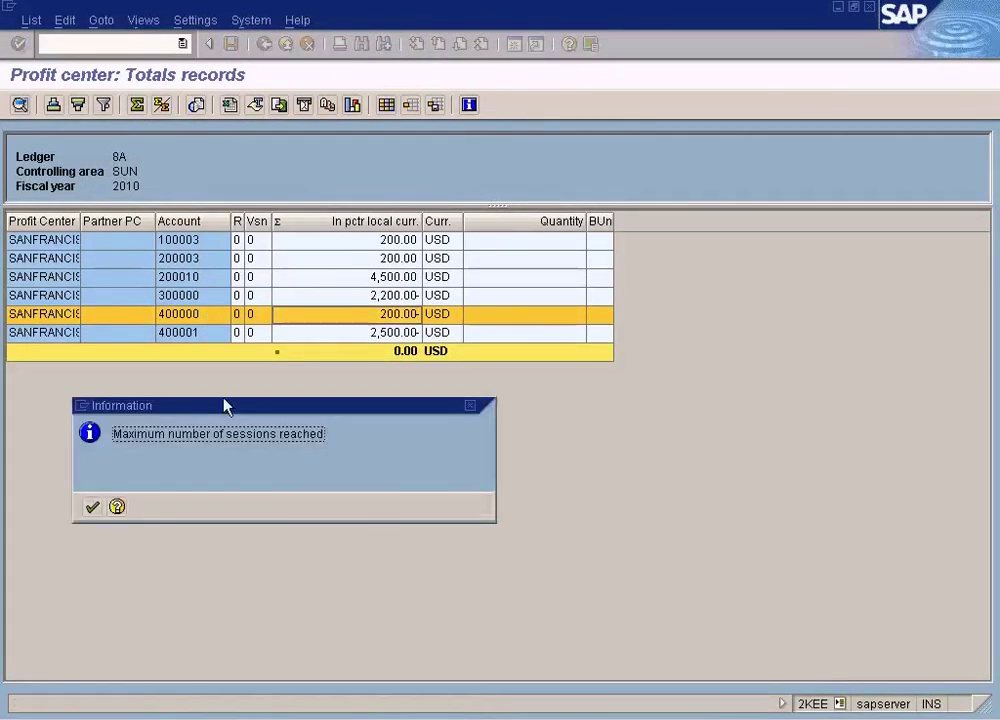
click(92, 506)
click(260, 718)
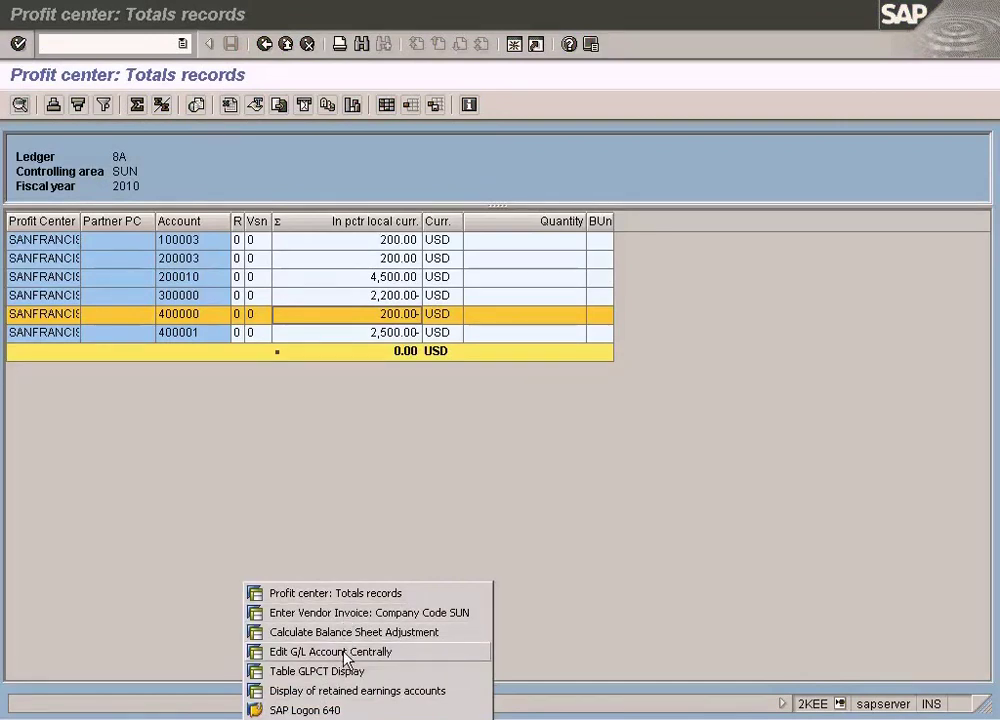
click(345, 692)
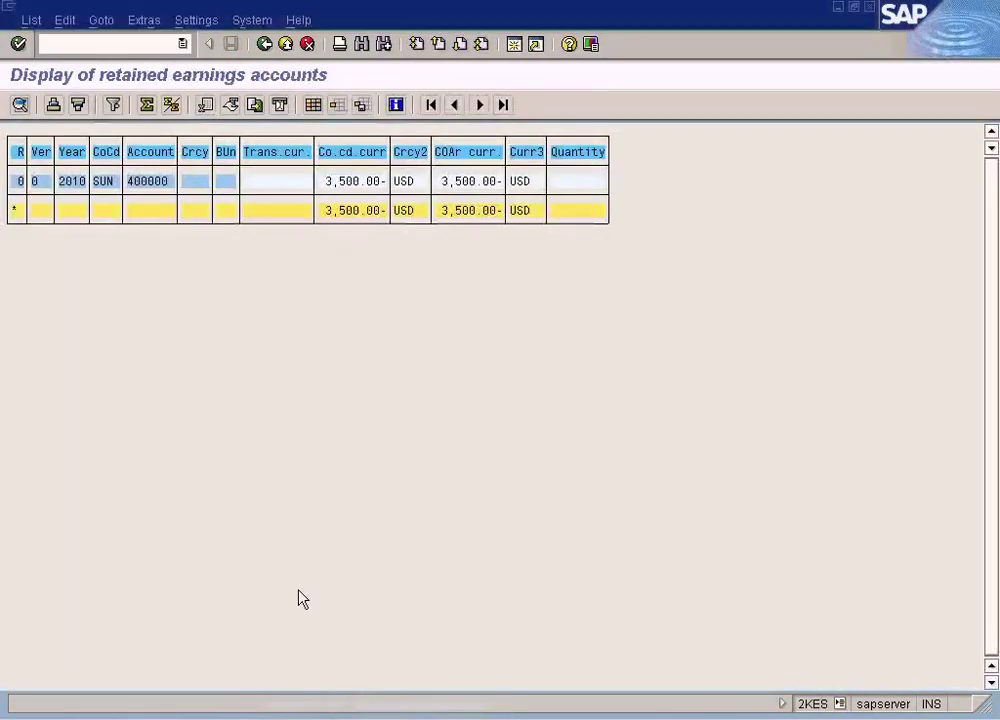
Leave the Edit G/L Account Centrally window for Easy Access using /n
click(382, 711)
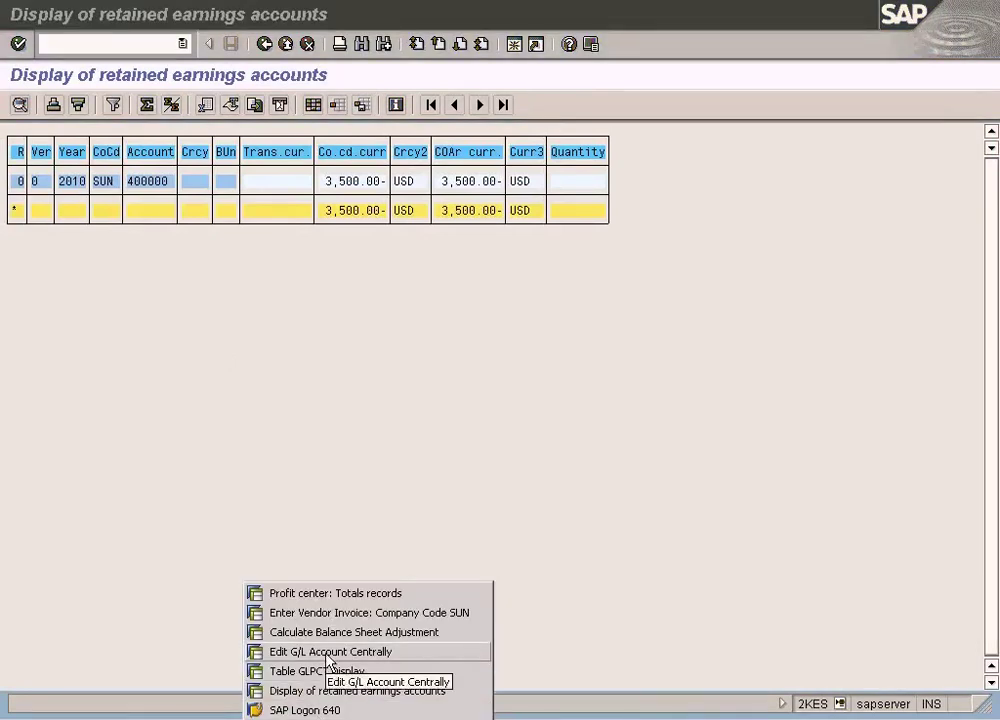
click(328, 653)
text(/n)
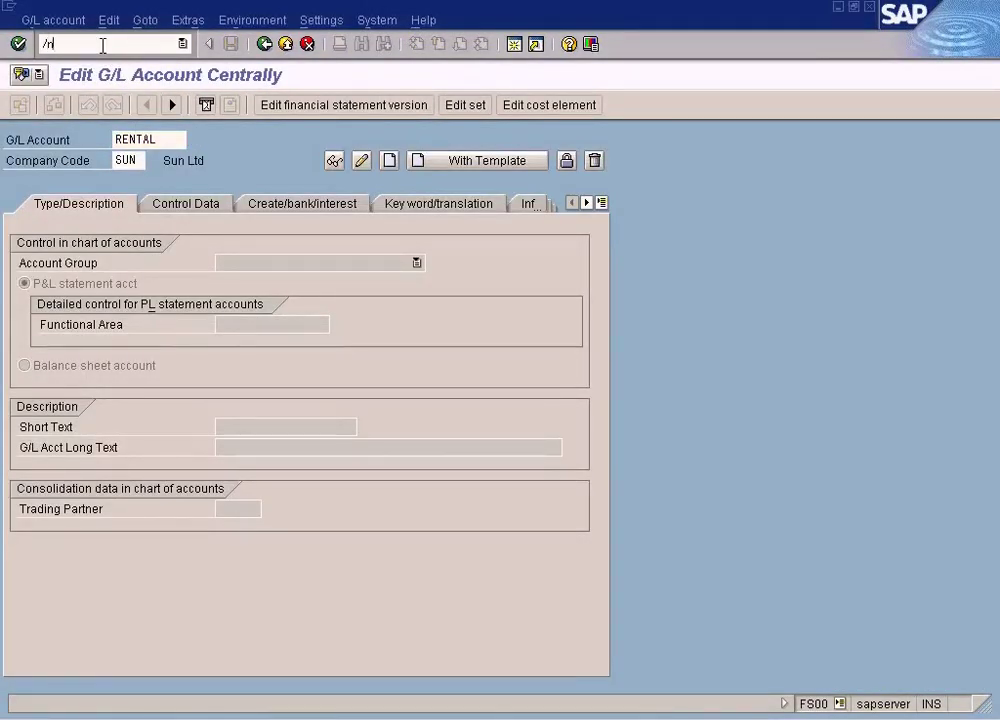
key(Return)
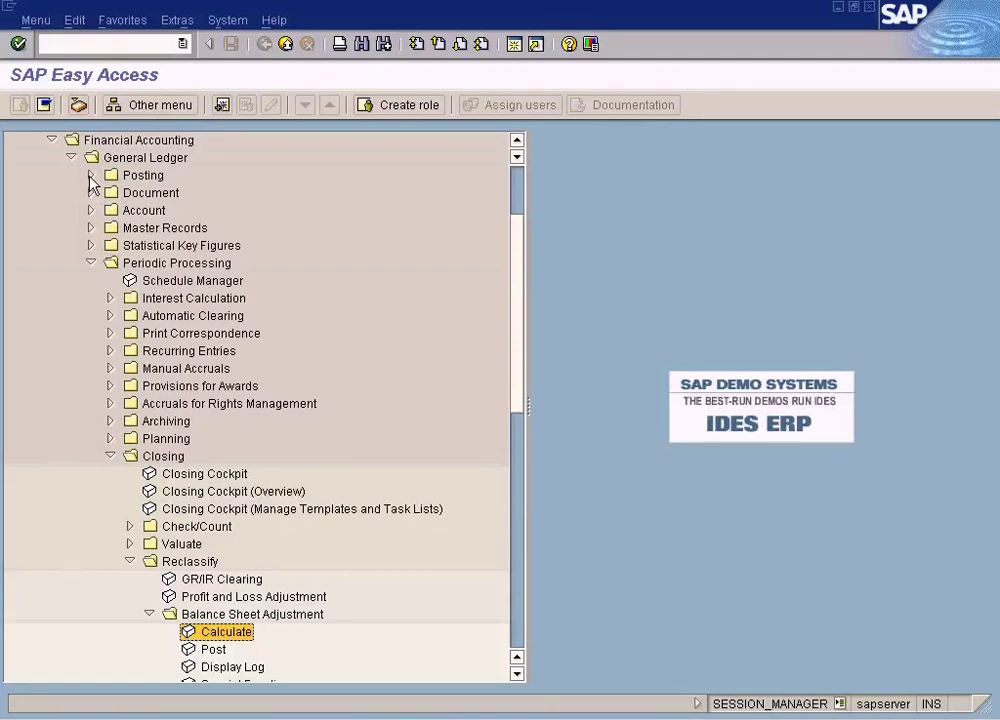
Launch the Financial Statement report under General Ledger Reports (New) > Financial Statement/Cash Flow > General > Actual/Actual
click(91, 263)
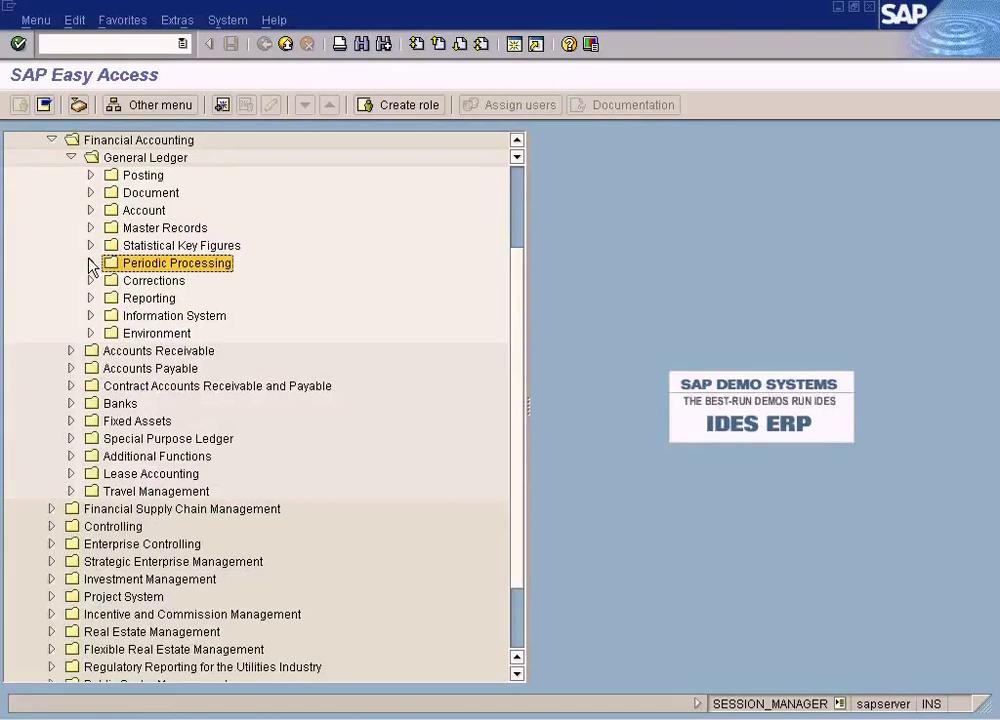
click(91, 315)
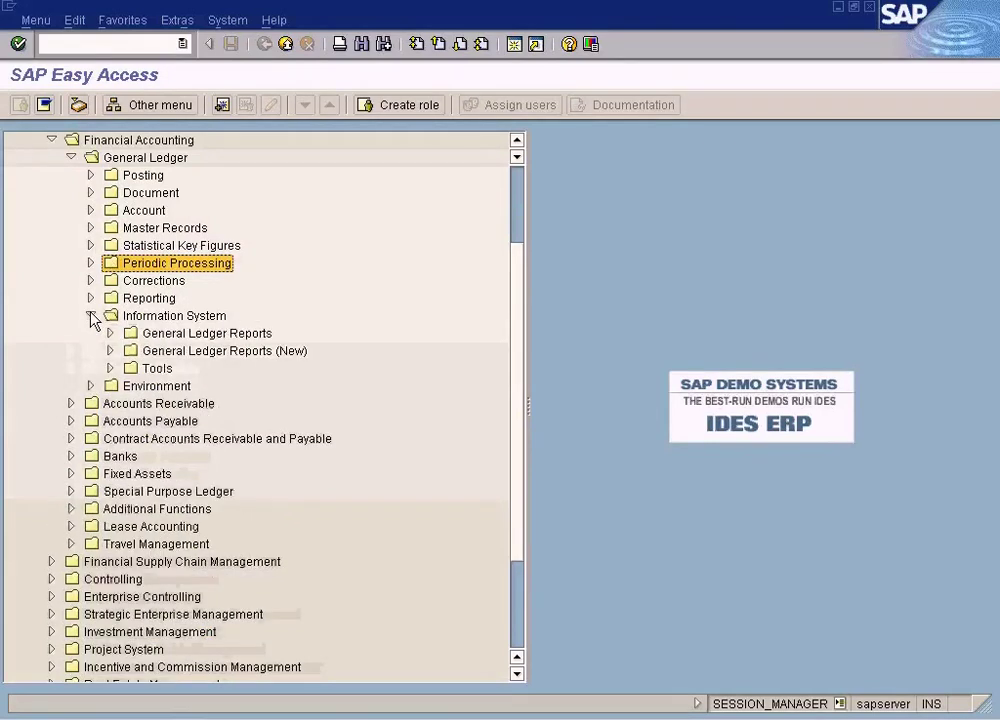
click(110, 333)
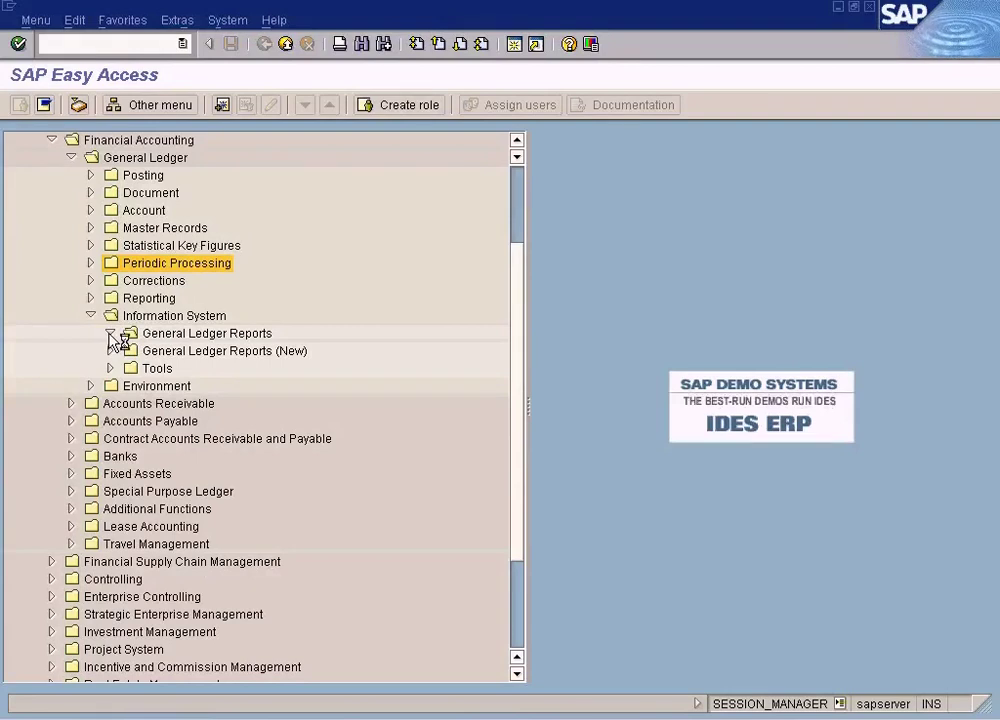
click(110, 333)
click(112, 351)
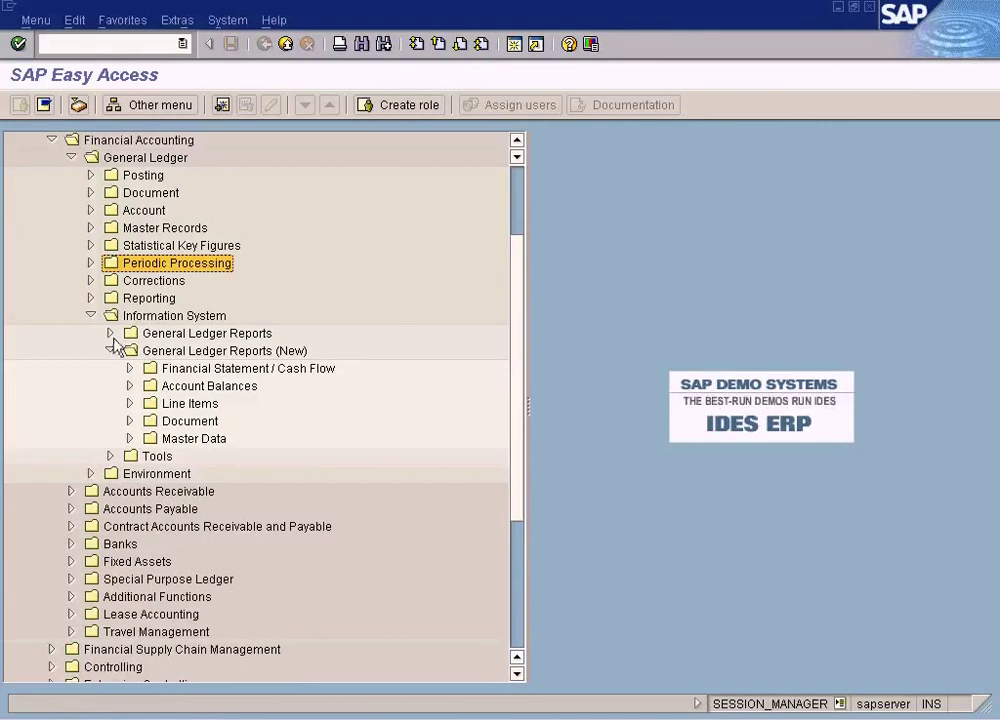
click(129, 368)
click(149, 386)
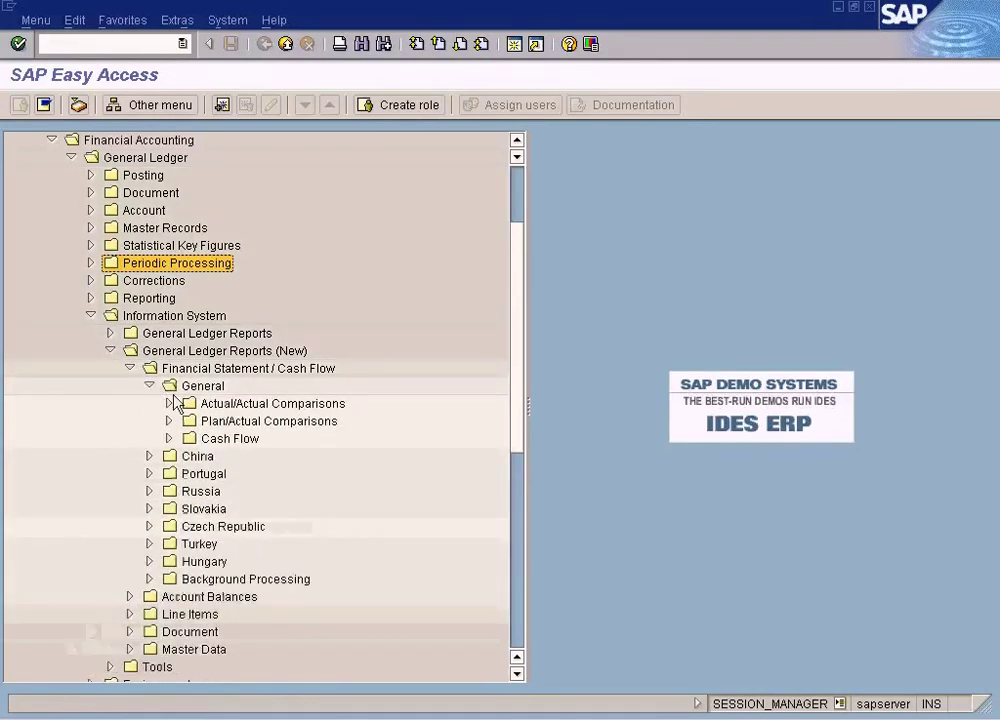
click(169, 403)
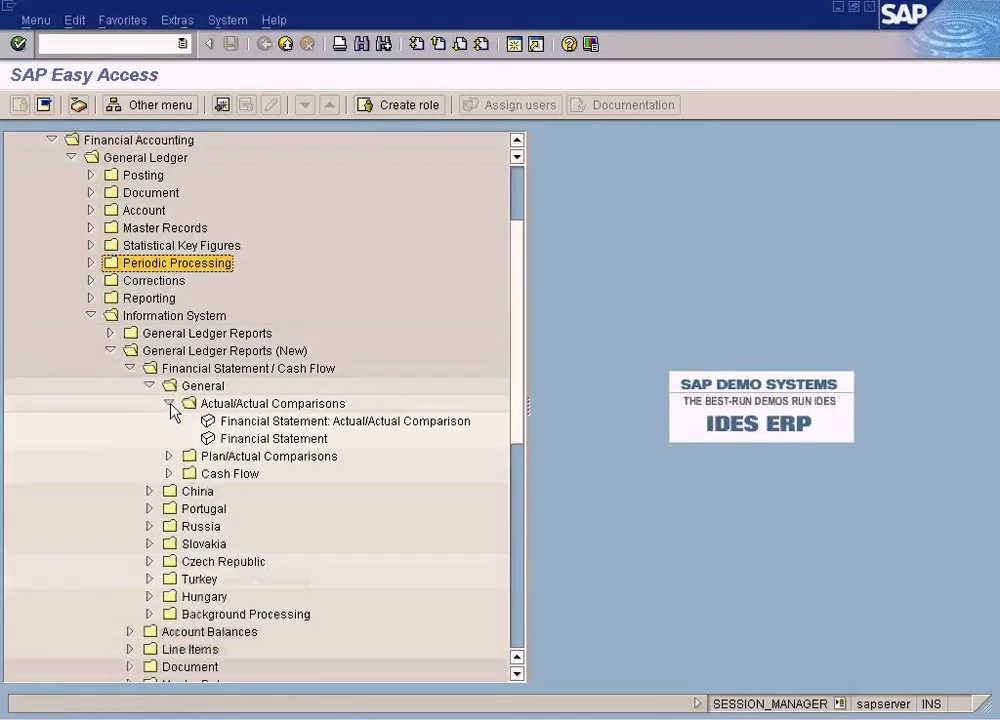
double_click(318, 440)
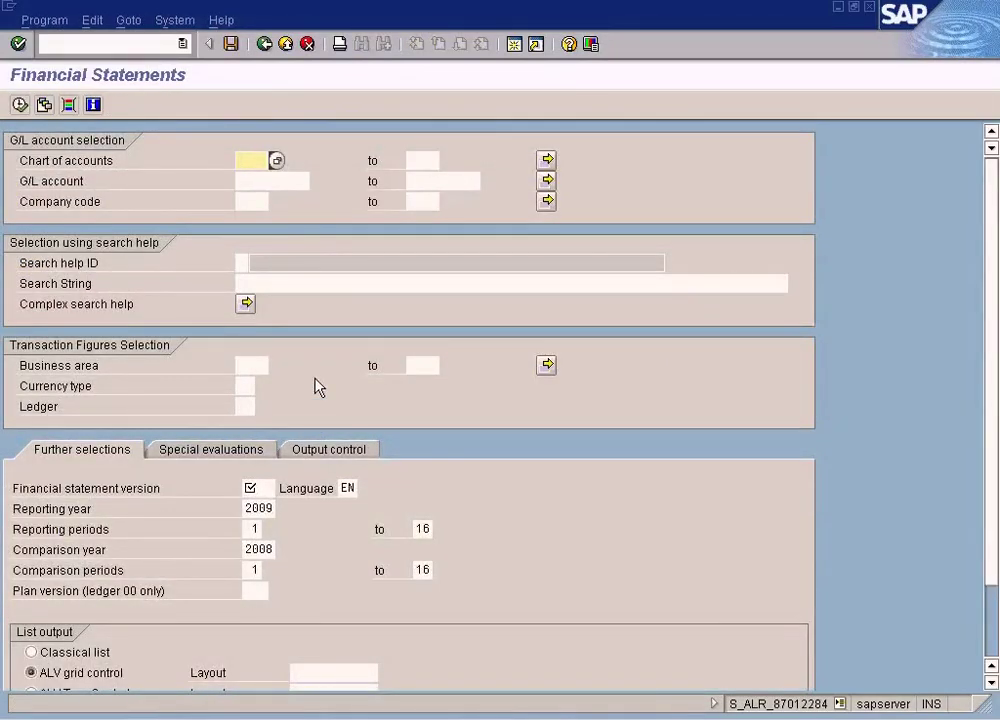
Run the financial statement with SUN as chart of accounts, company code and statement version
key(Tab)
key(Tab)
key(Tab)
key(Tab)
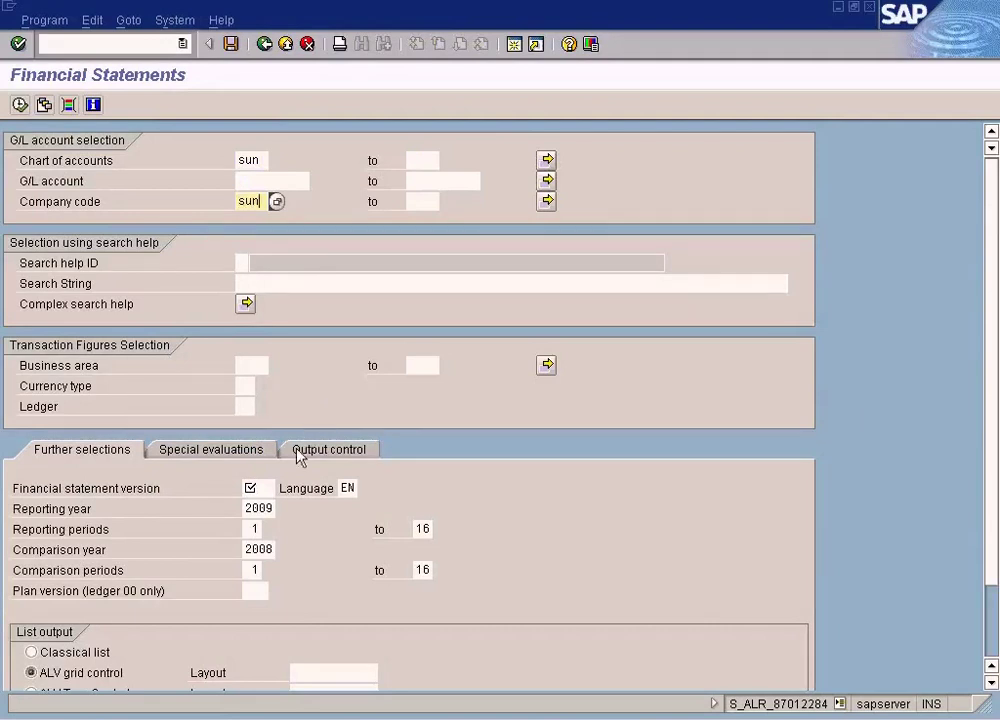
click(260, 488)
key(BackSpace)
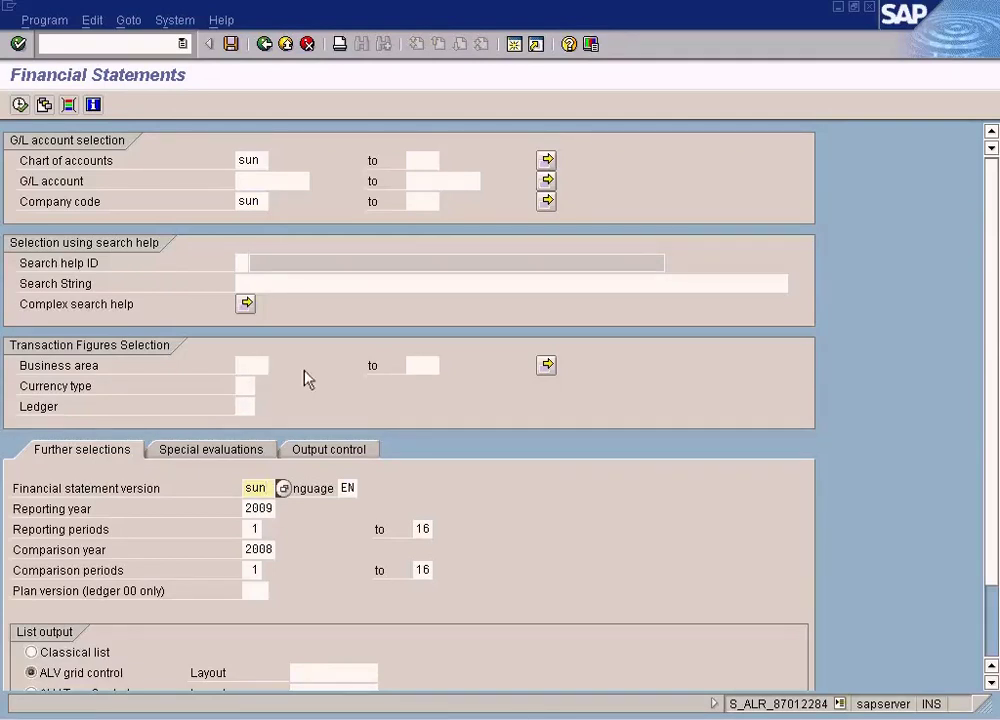
click(20, 104)
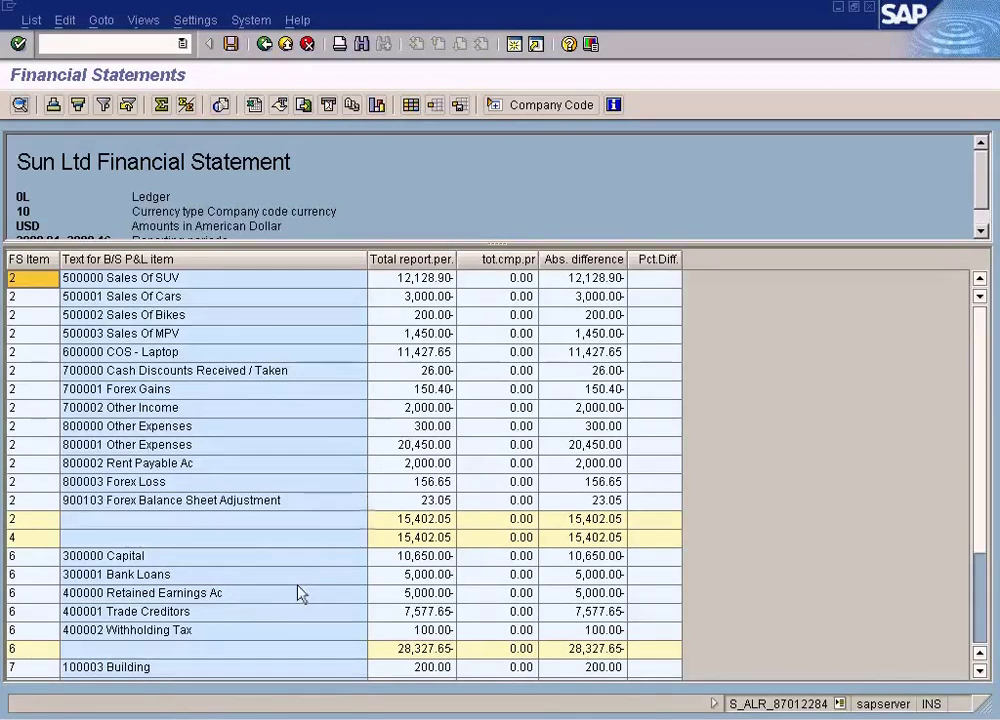
Mark Retained Earnings Ac at 5,000.00-, then return to the SANFRANCIS 2010 totals records window
click(414, 598)
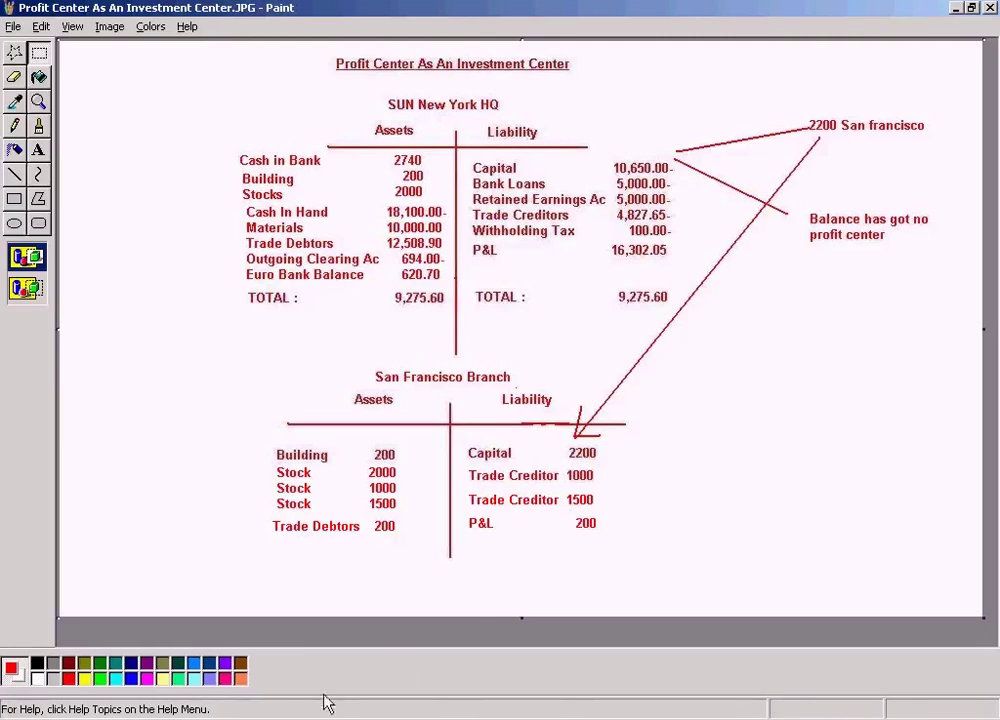
click(250, 705)
click(348, 596)
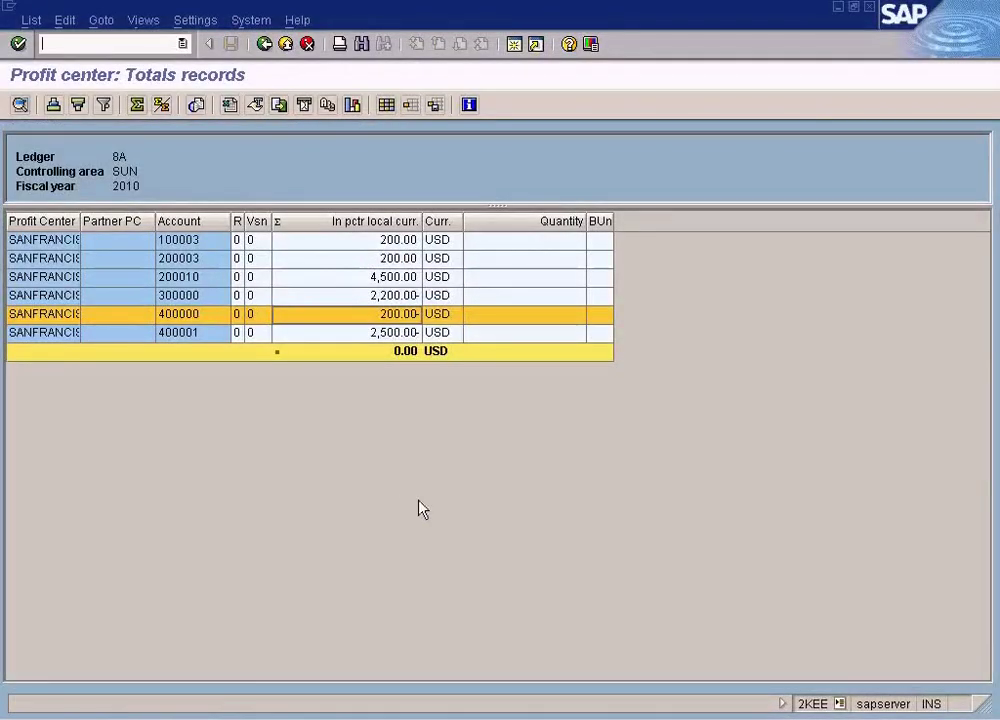
Inspect account 400000 in the GLPCT table entry display, scrolling through the record
click(275, 712)
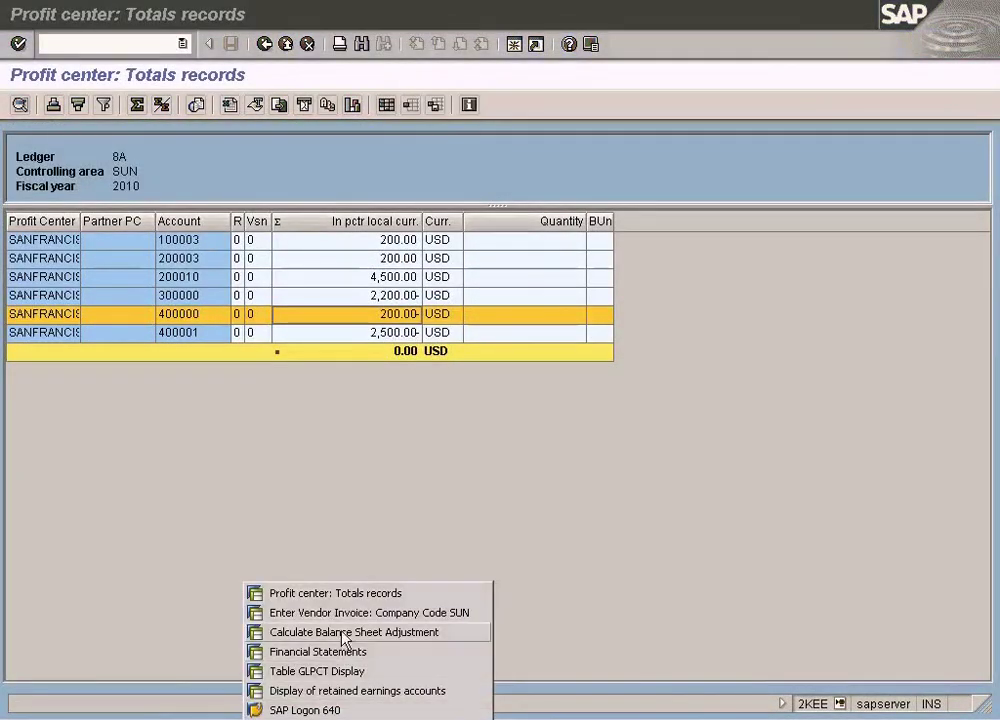
click(348, 671)
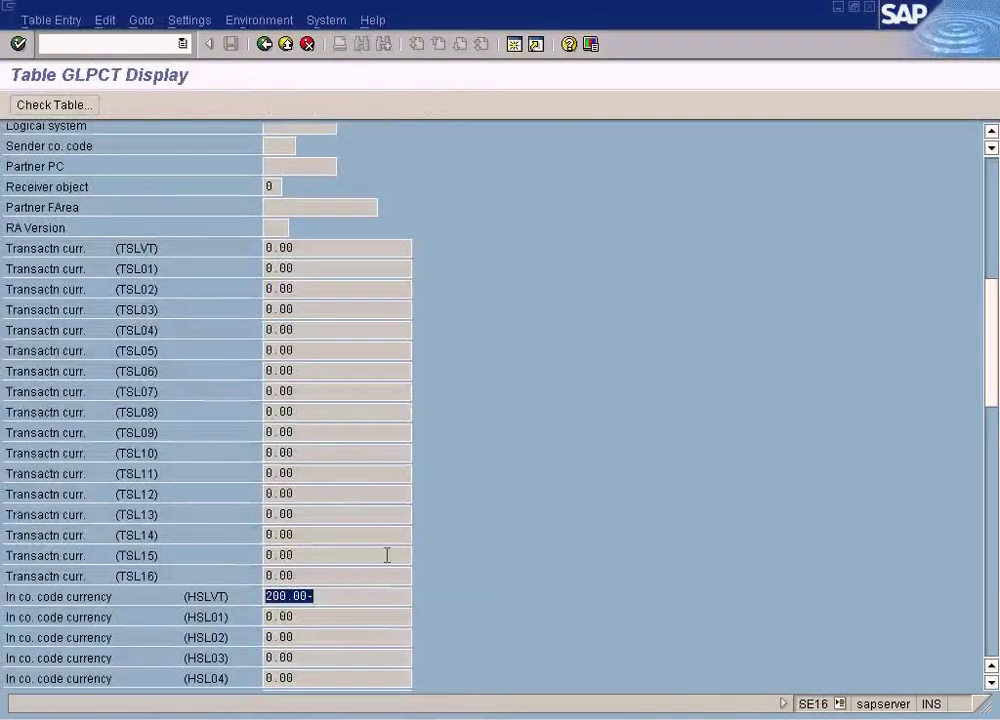
scroll(991, 190, up, 5)
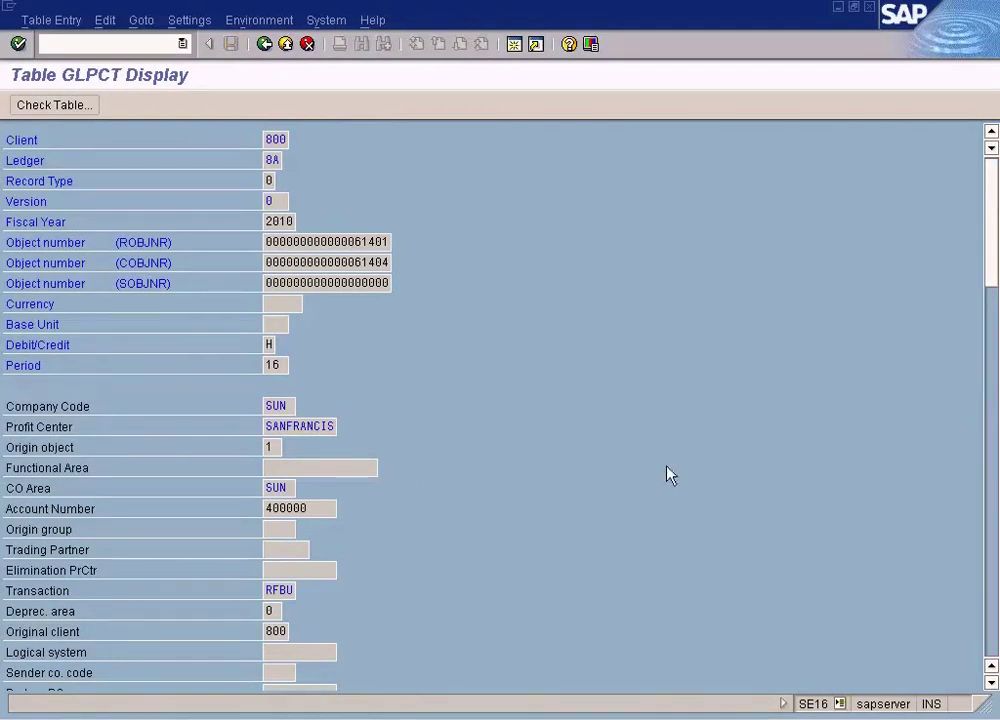
double_click(318, 508)
scroll(489, 465, down, 4)
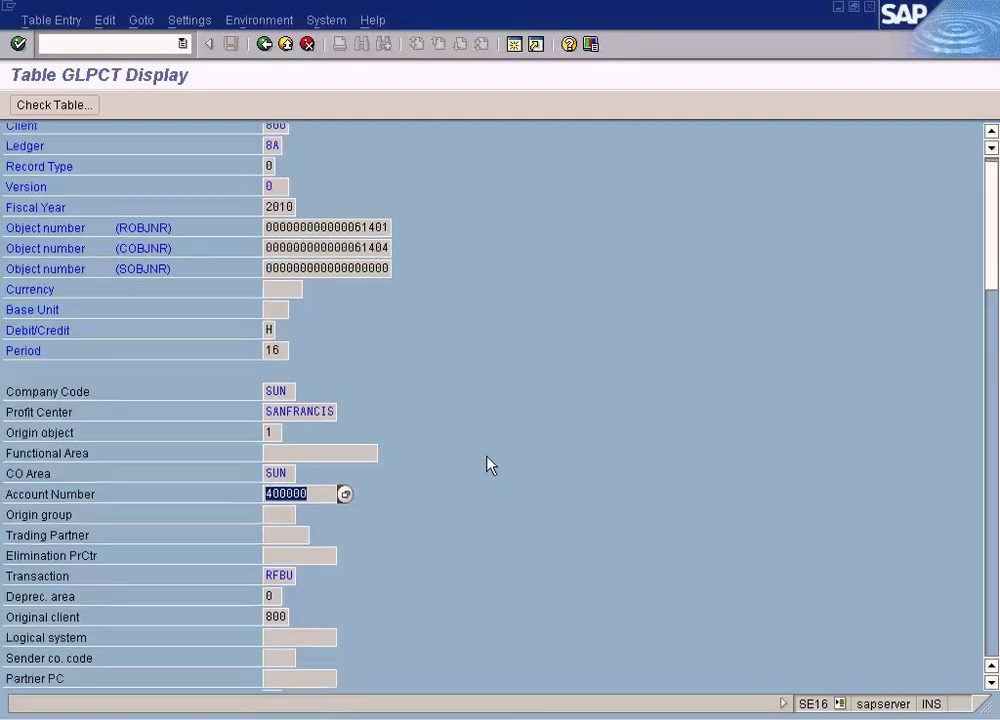
scroll(489, 465, down, 5)
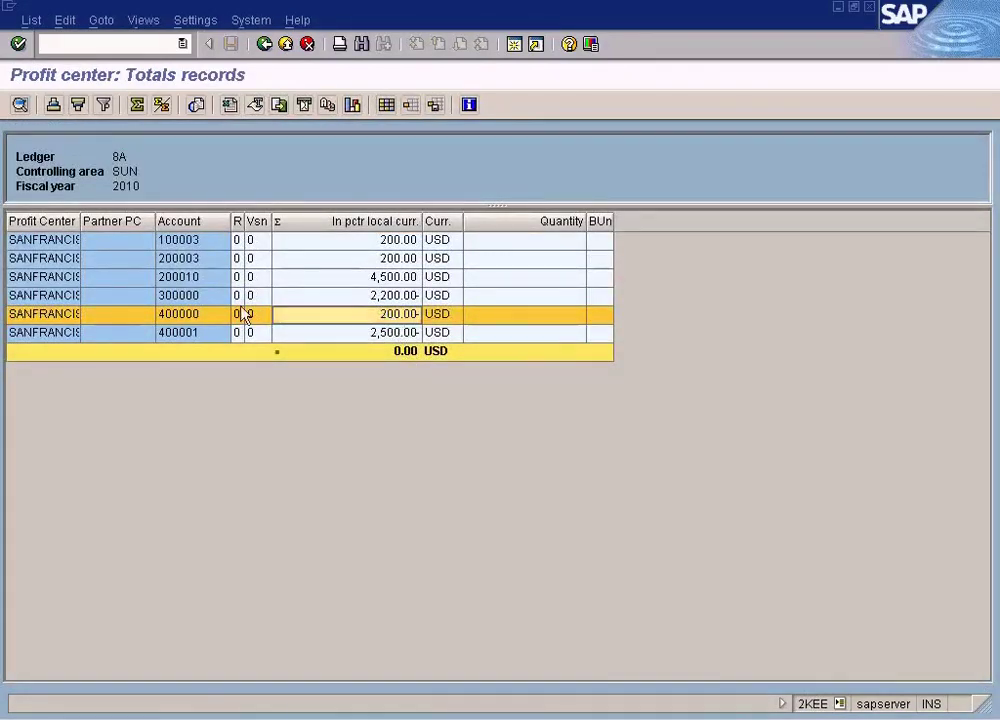
key(alt+Tab)
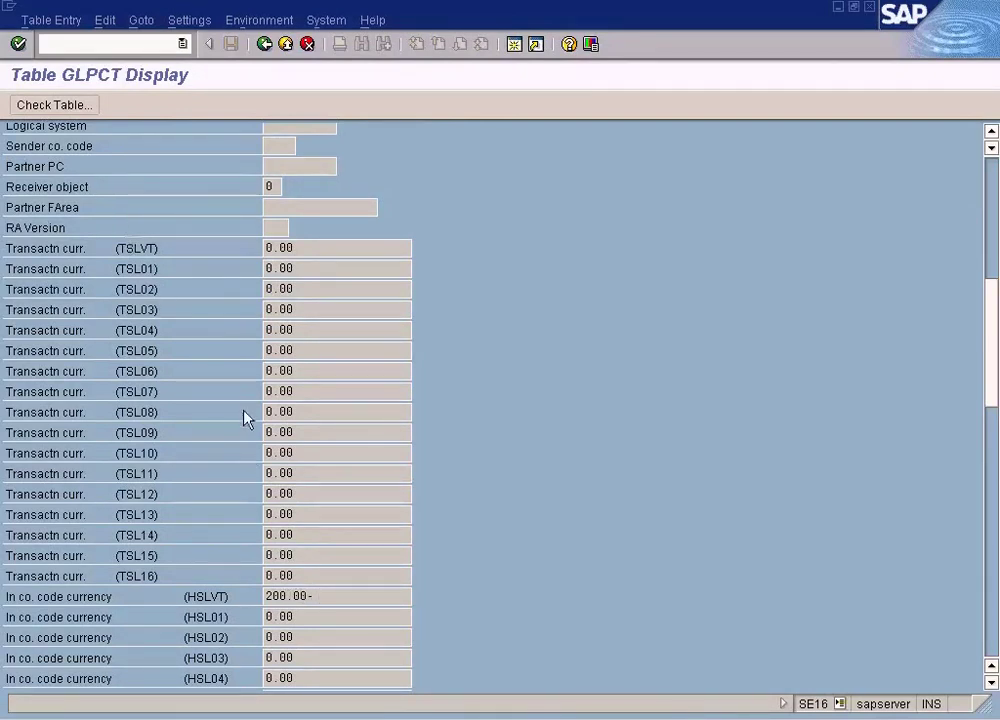
scroll(245, 412, up, 4)
scroll(245, 416, up, 8)
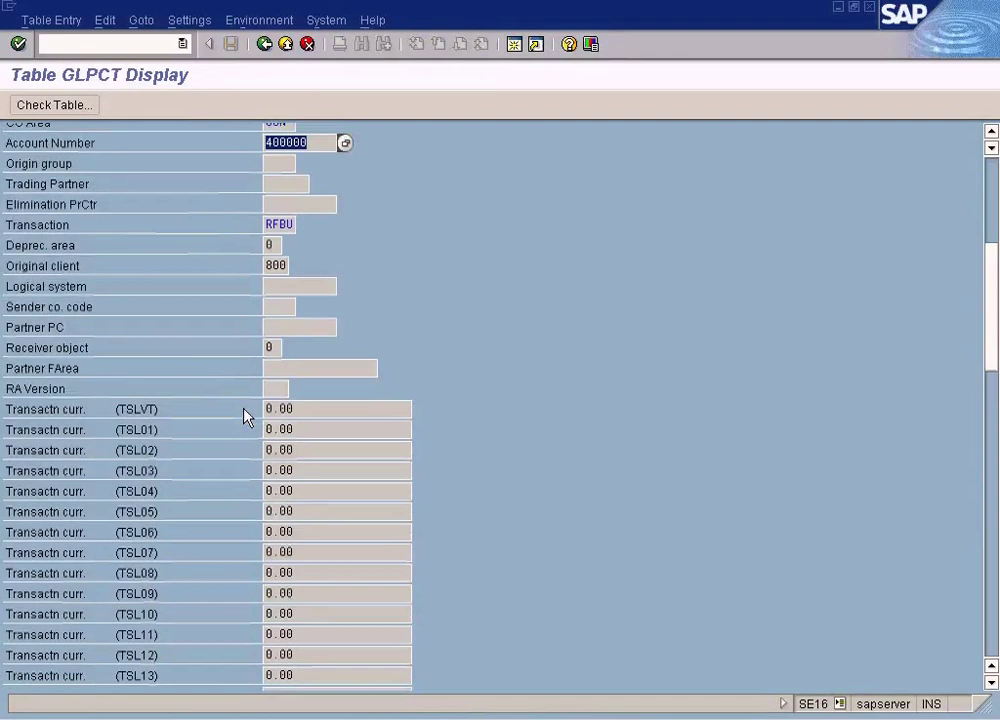
scroll(245, 416, up, 6)
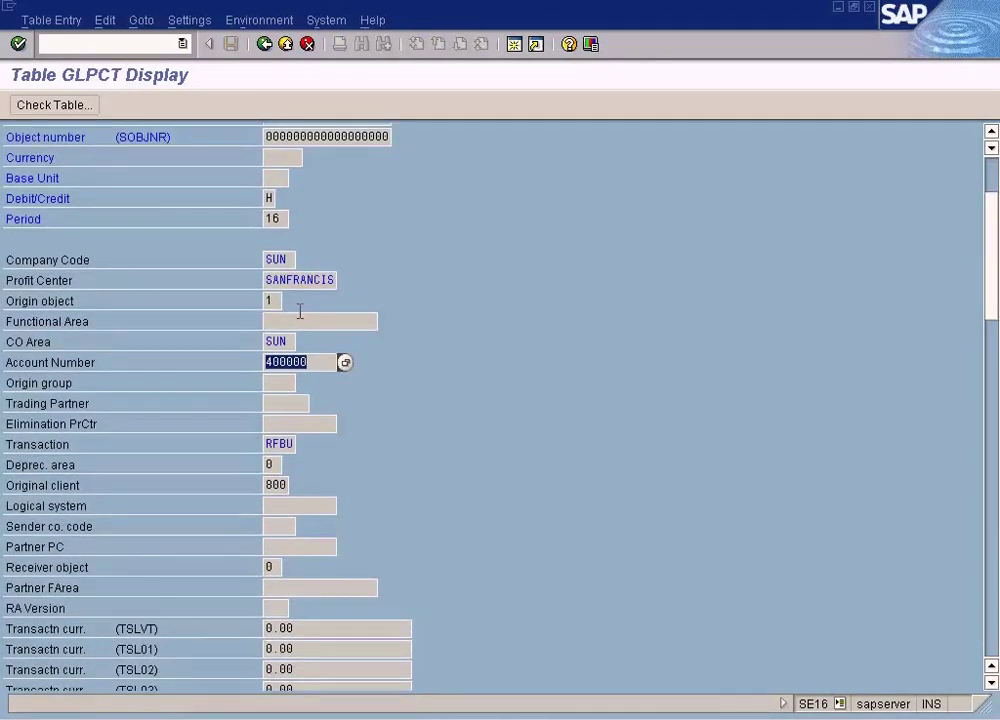
Drill from the SANFRANCIS 400000 totals line into Table GLPCT Display and back to the entries list
key(F3)
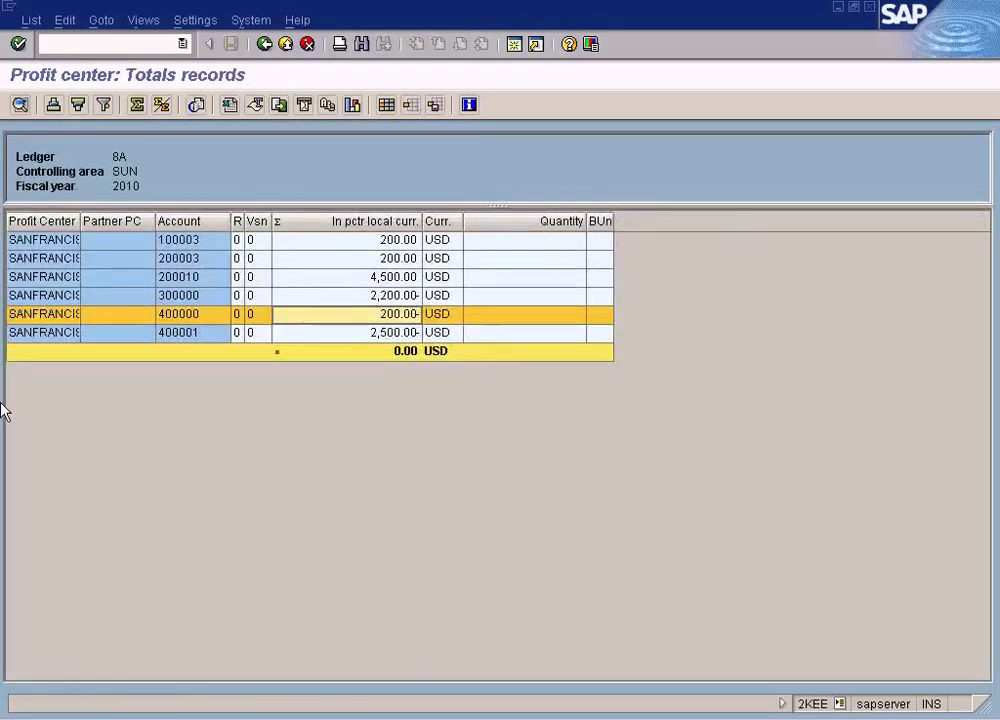
double_click(268, 320)
key(Return)
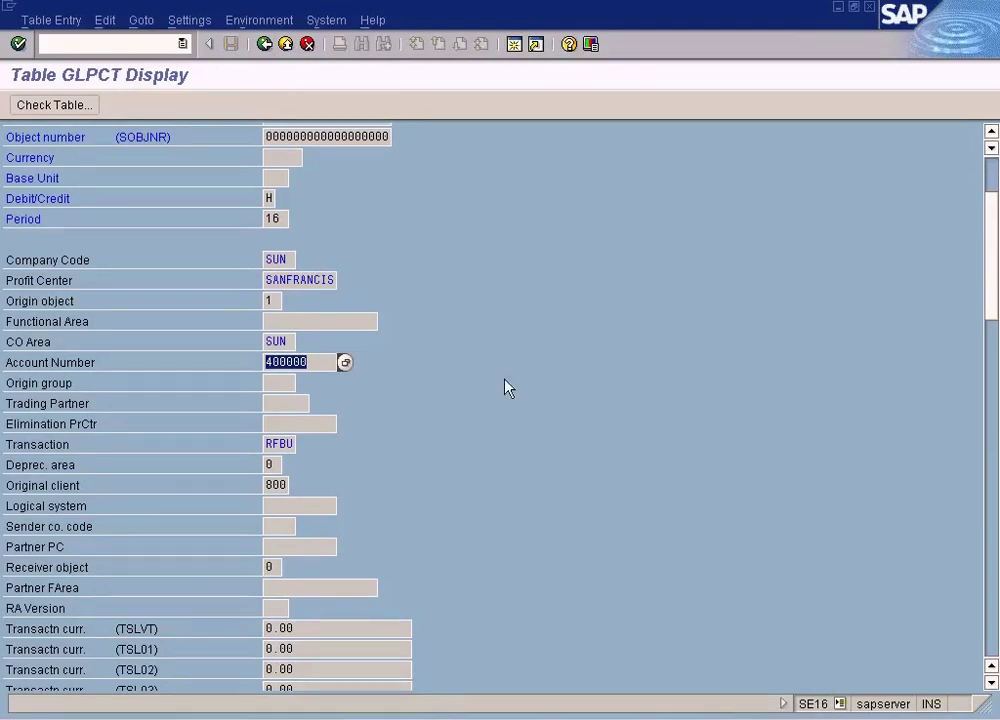
click(264, 44)
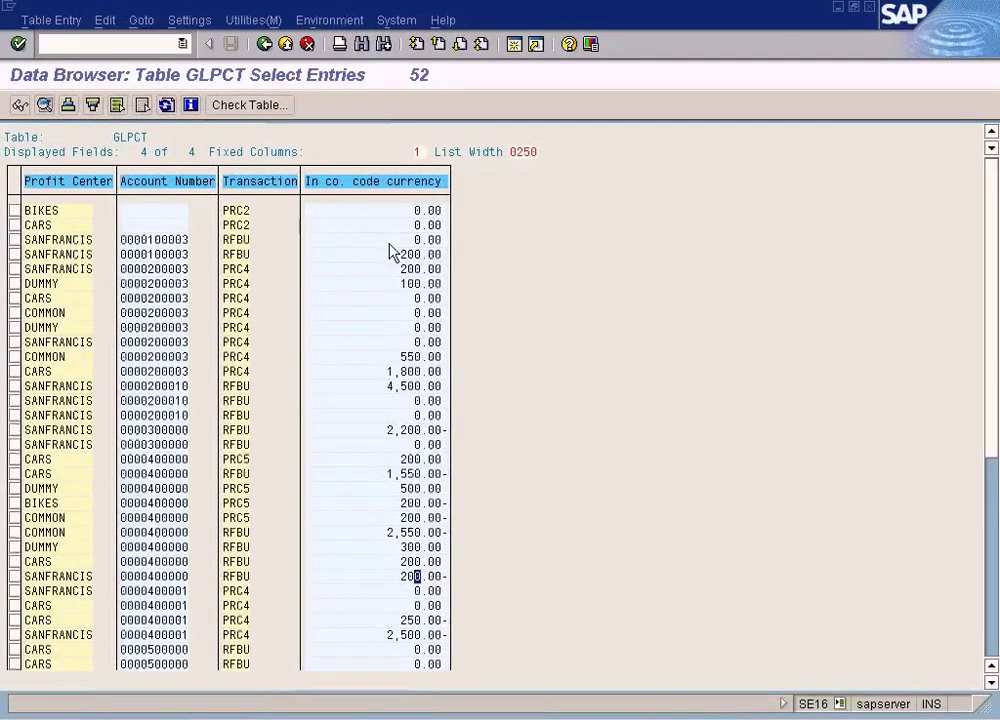
Check the GLPCT entries against the 3,500.00- retained earnings balance for account 400000
scroll(569, 540, down, 2)
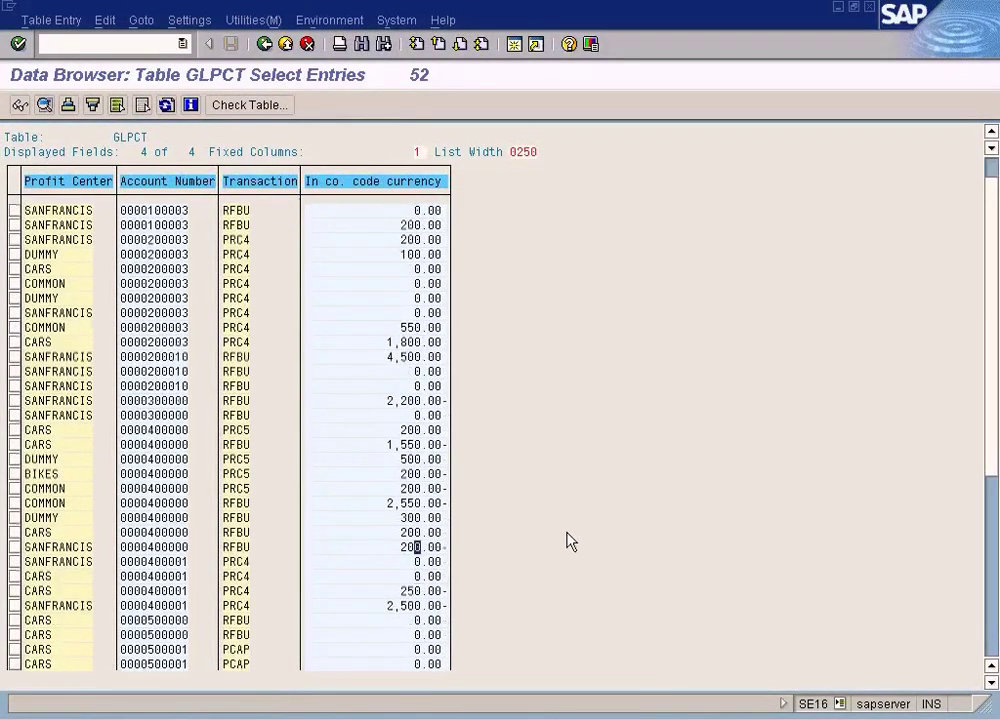
scroll(569, 540, down, 2)
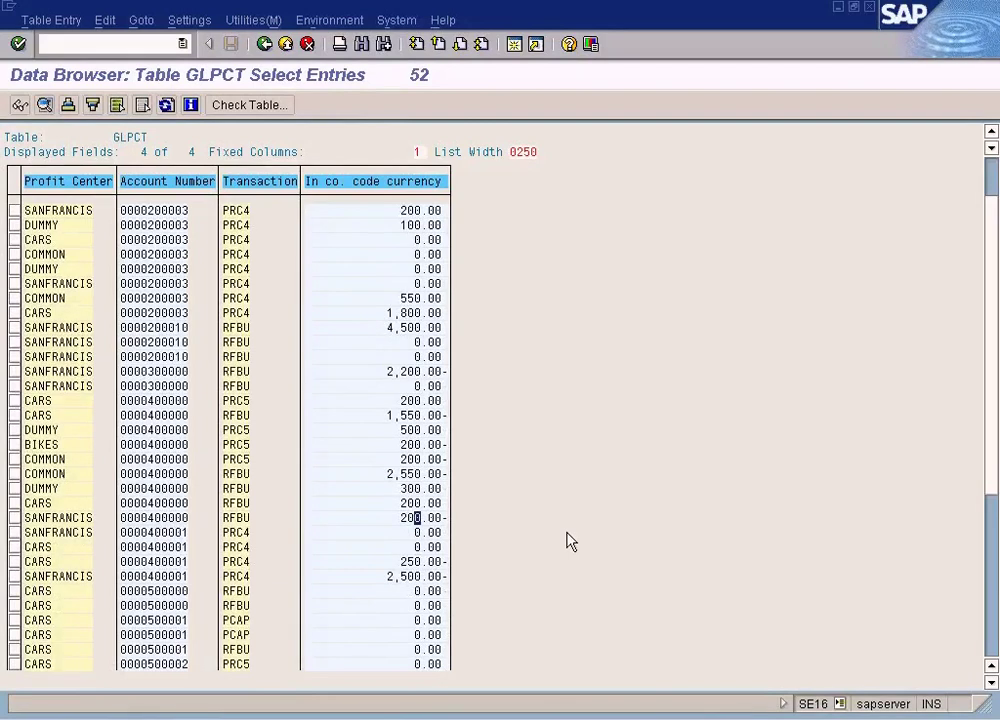
click(324, 718)
click(324, 689)
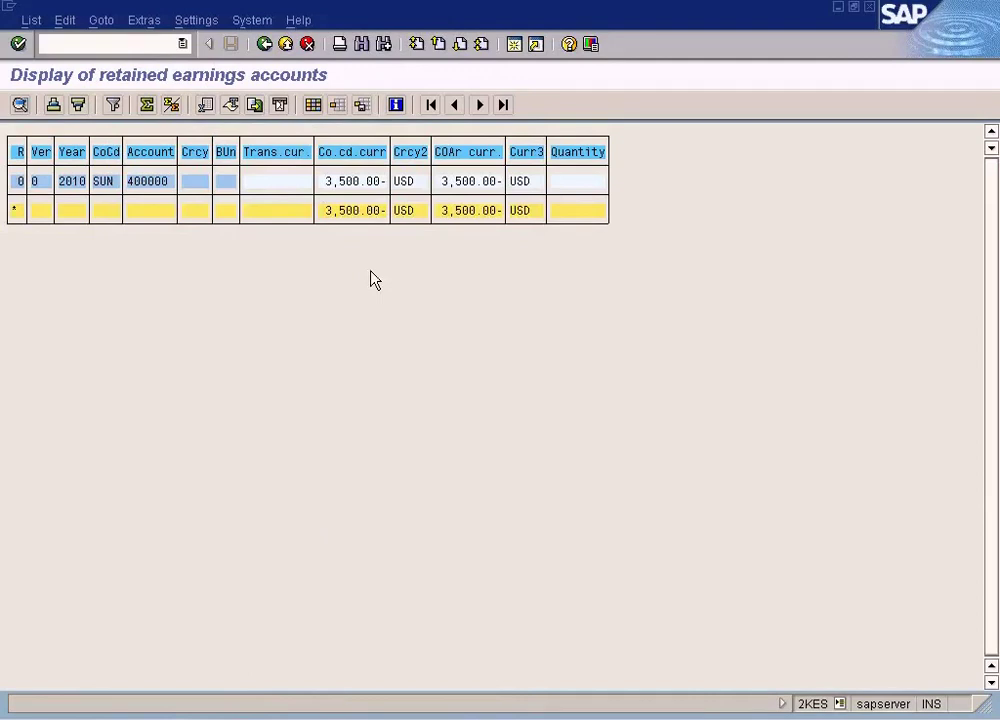
key(alt+Tab)
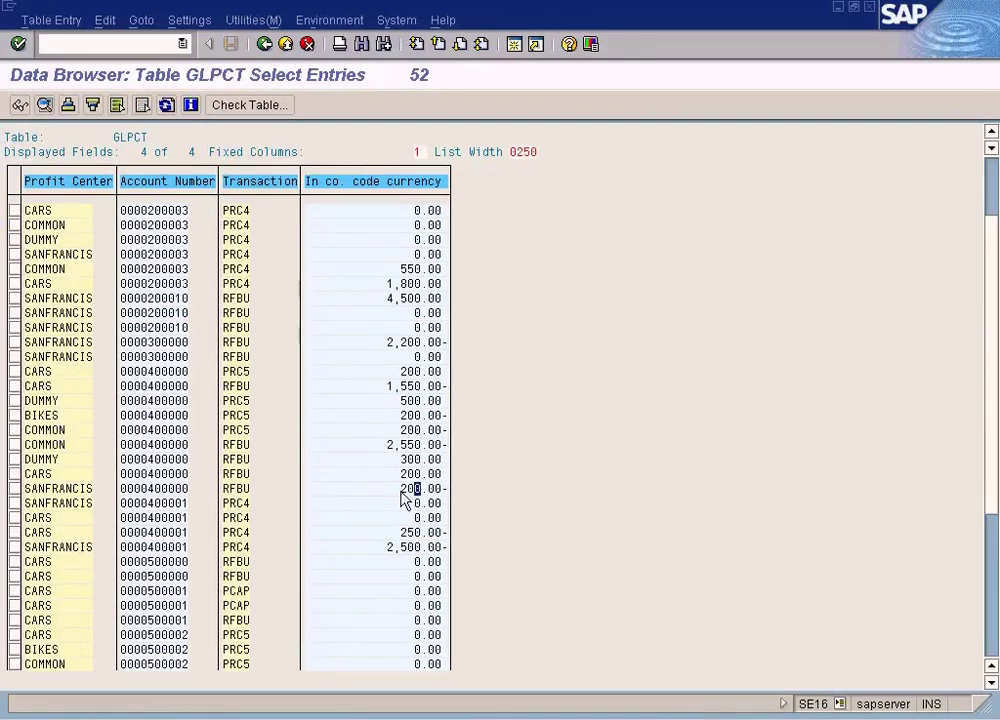
Mark the SANFRANCIS 400000 entry and return to the Ledger 8A 2010 carryforward log for SUN
click(84, 489)
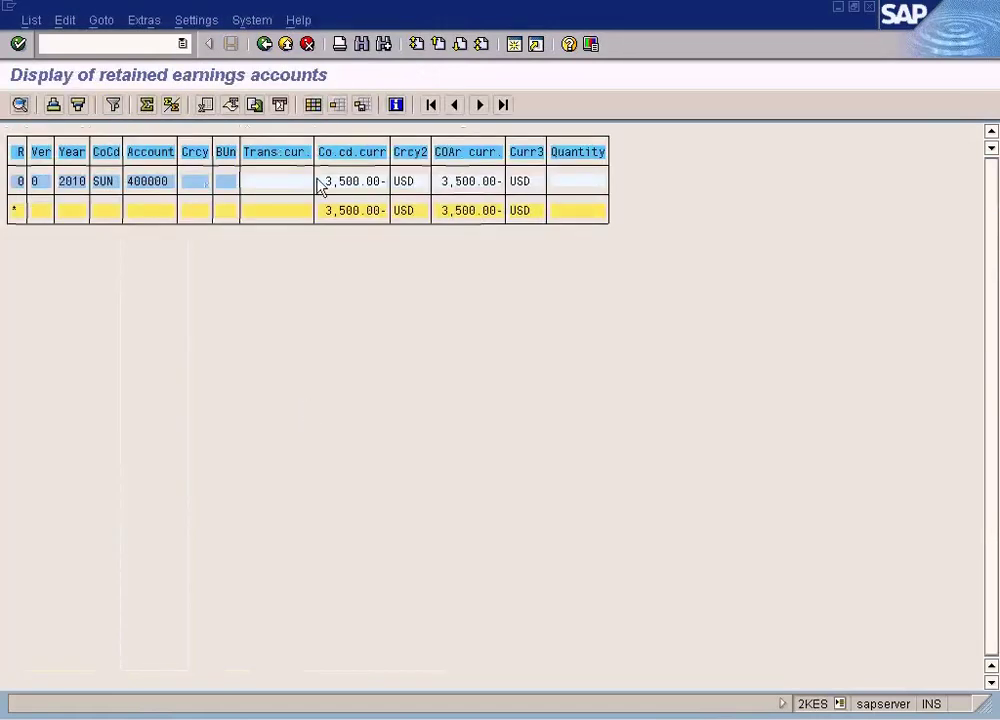
click(264, 43)
click(359, 105)
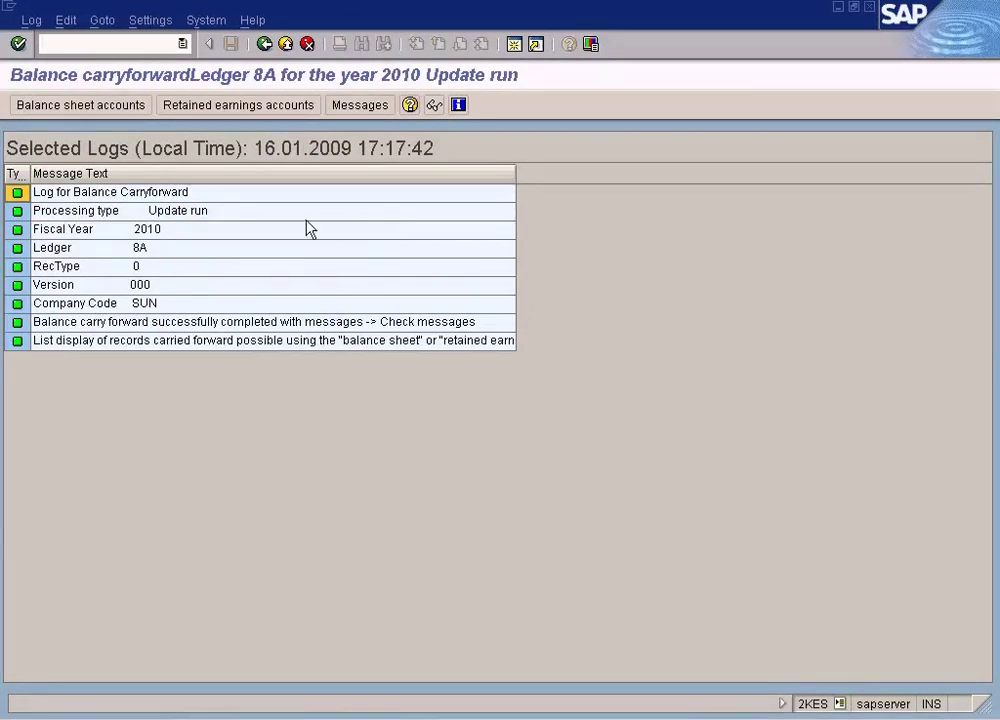
Show the carryforward error messages, mark the uncarried RENTAL account, and return to the main menu
click(350, 108)
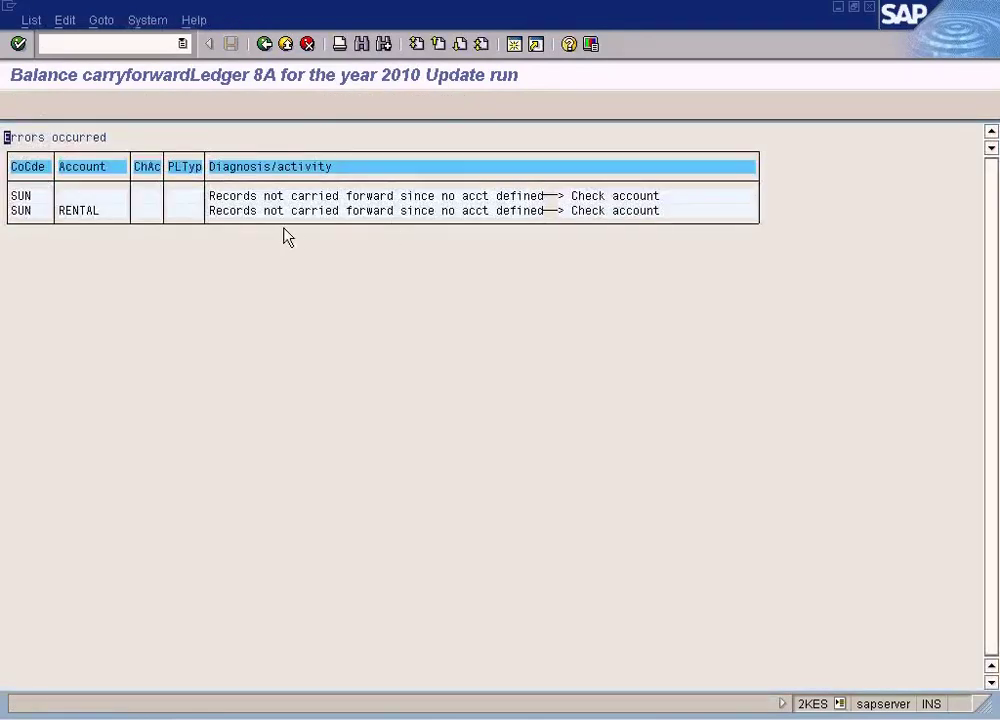
click(102, 211)
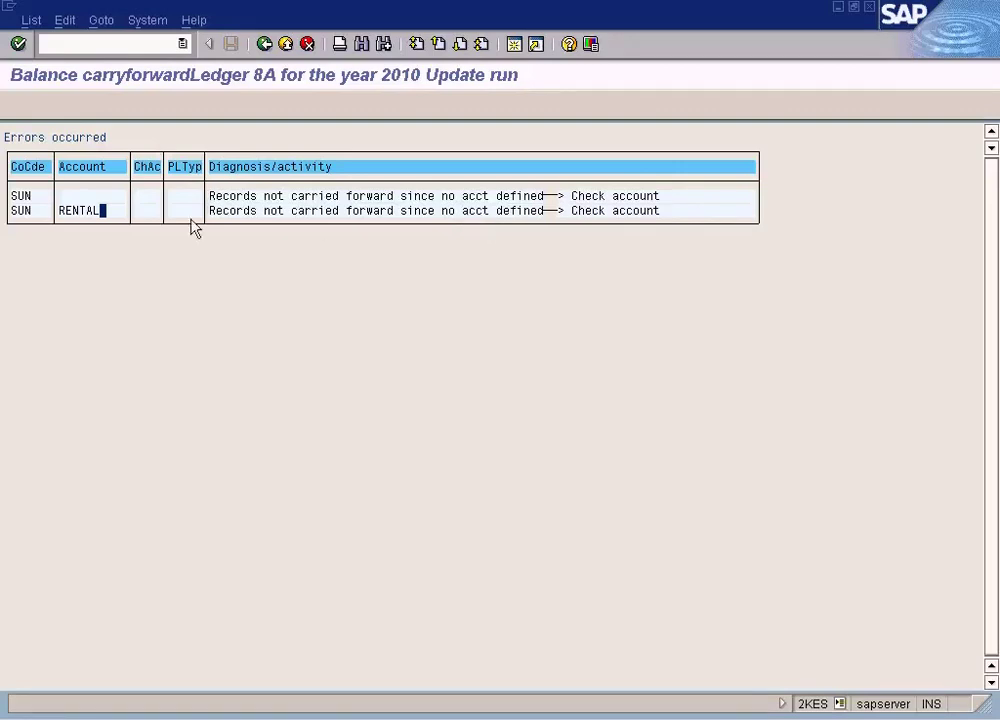
click(89, 211)
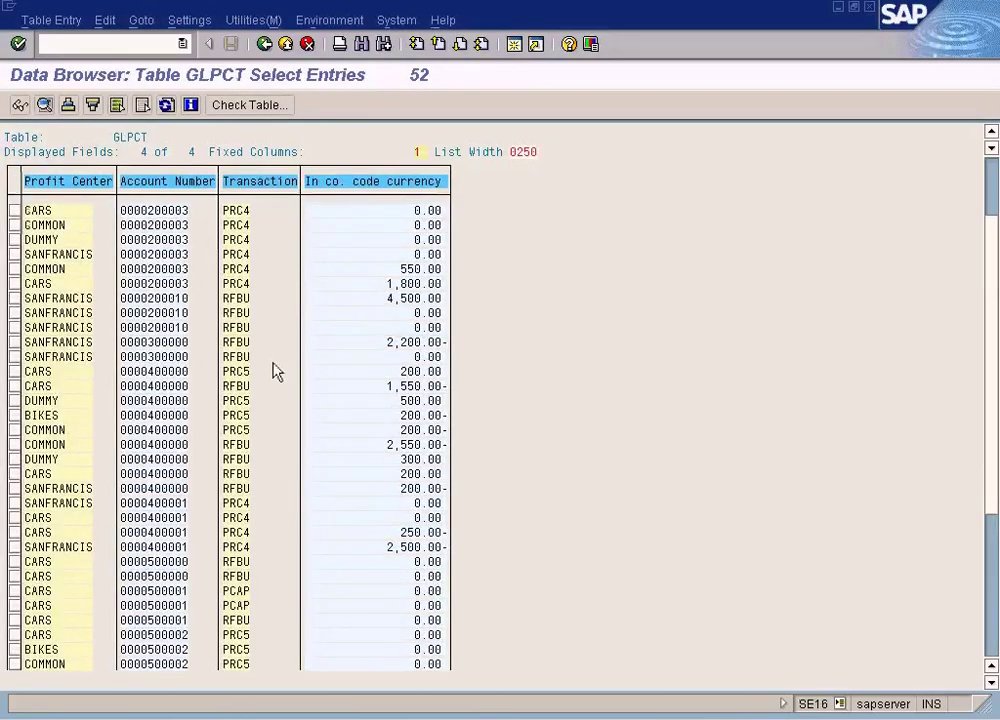
key(F3)
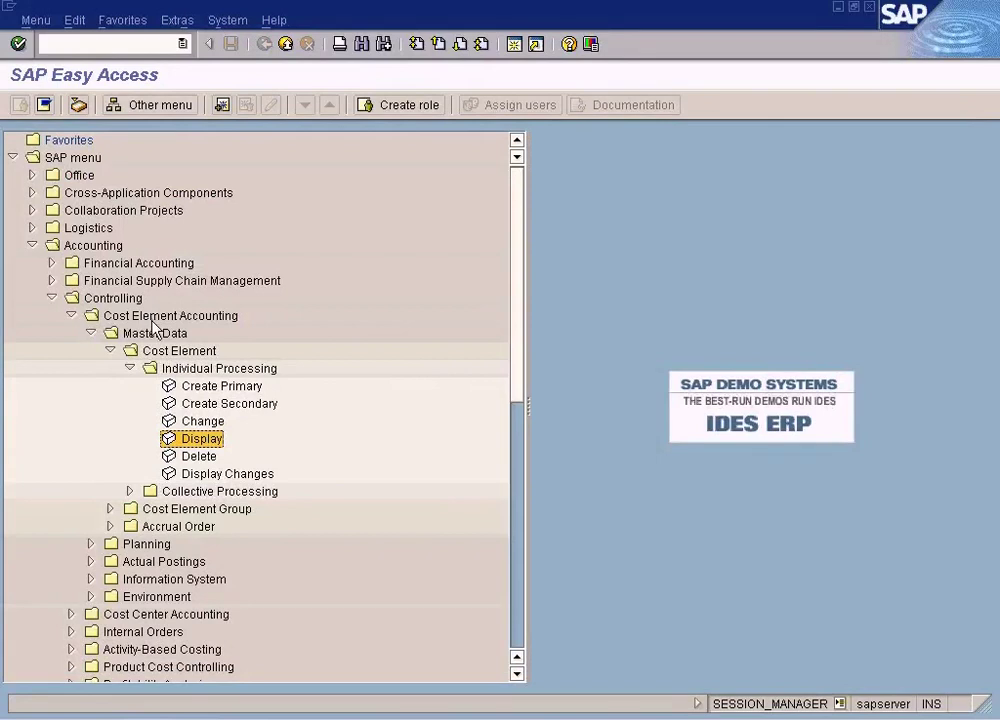
Display cost element RENTAL in KA03, reviewing category 42, Indicators, Default Acct Assgnmt and Basic Data tabs
double_click(195, 442)
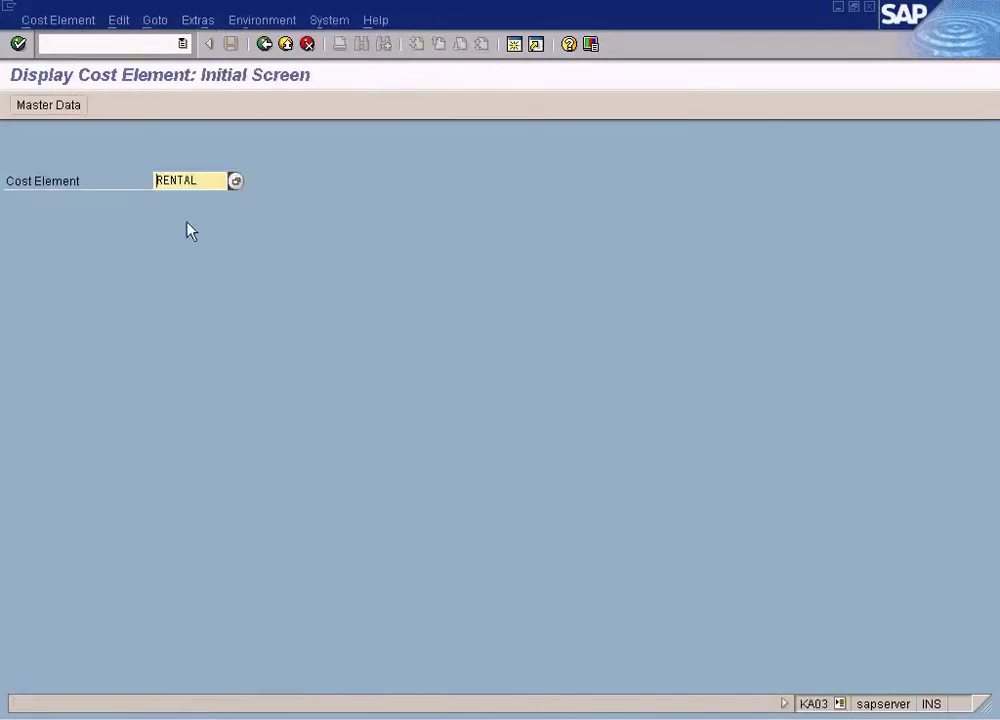
key(Return)
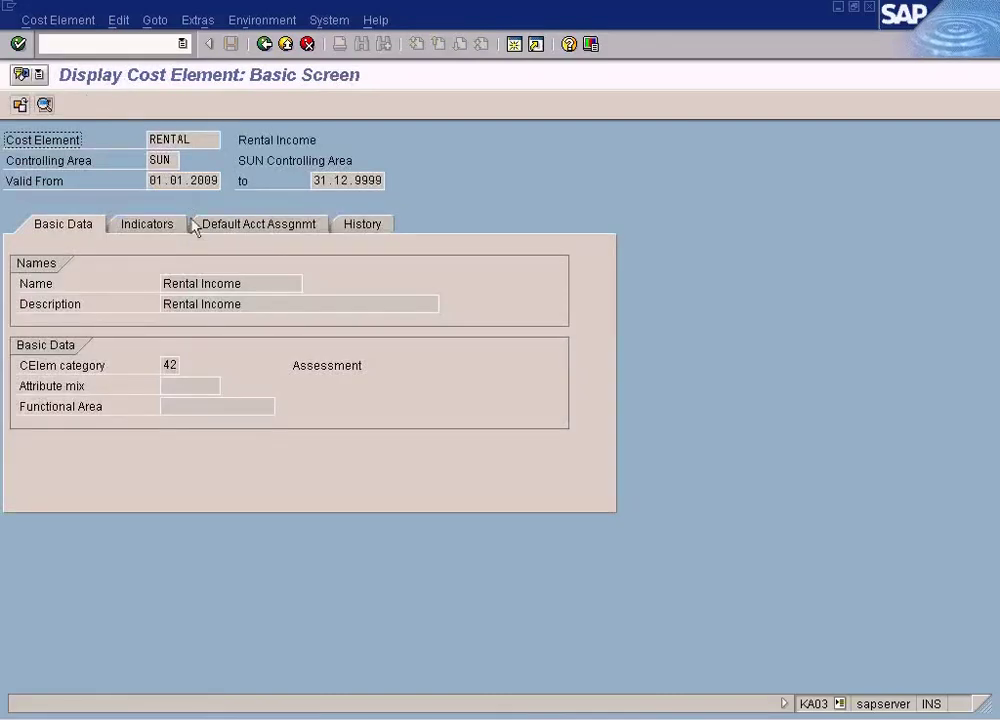
click(172, 366)
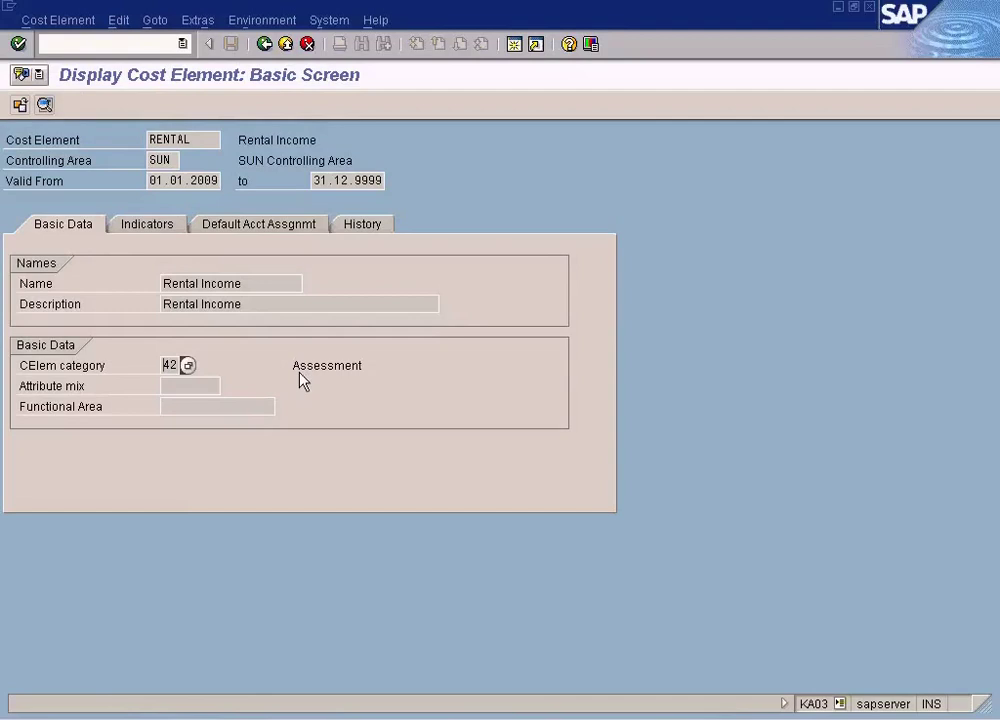
click(168, 227)
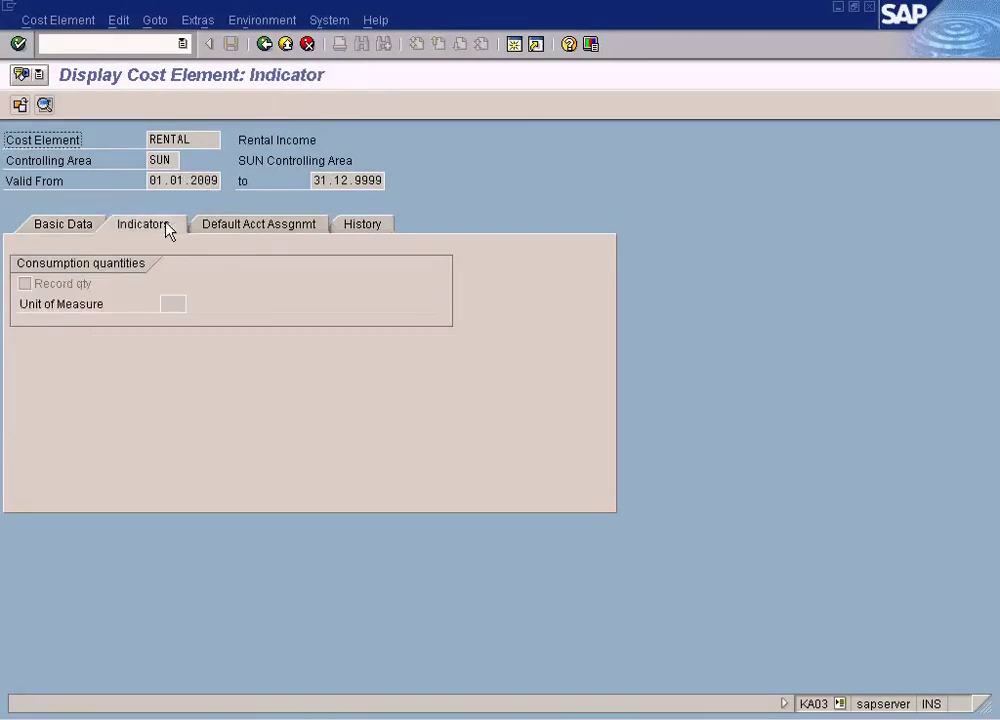
click(257, 232)
click(102, 226)
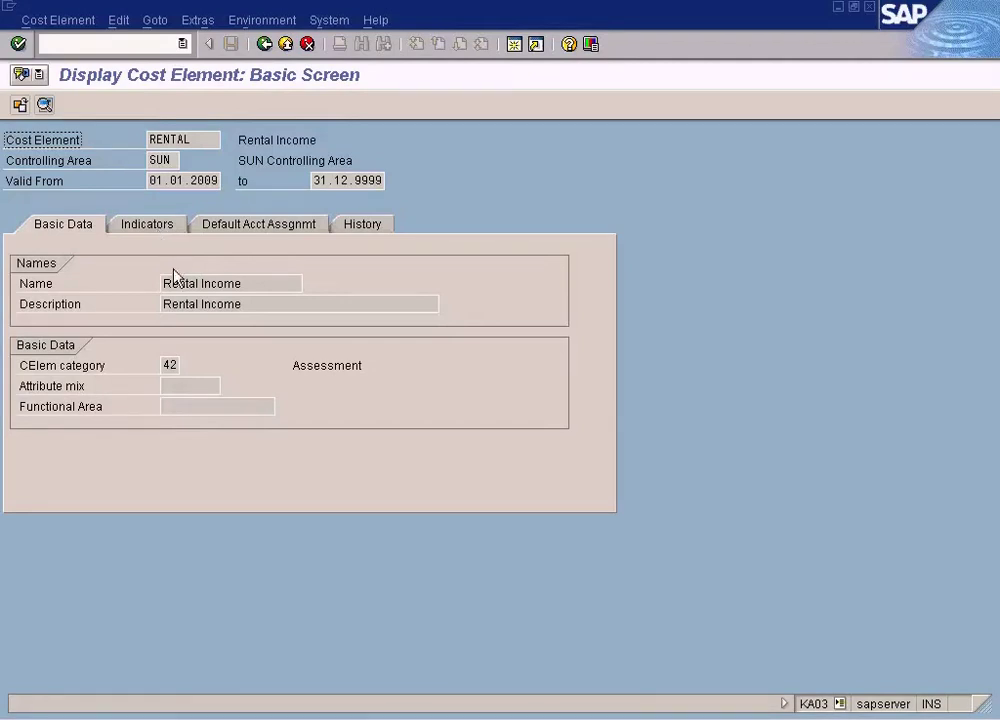
click(410, 718)
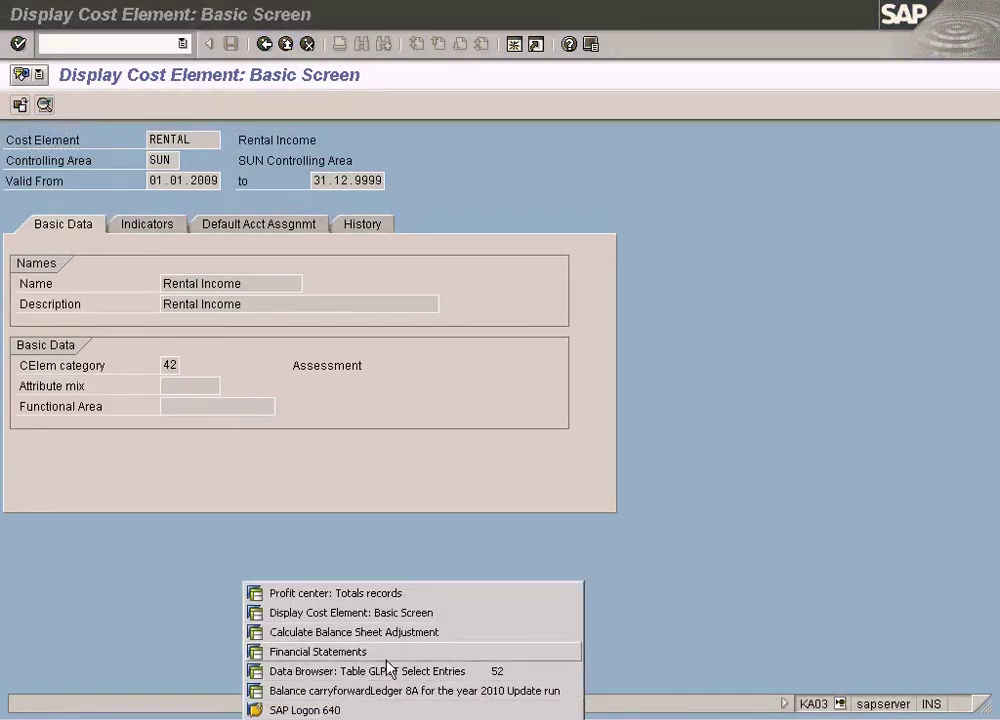
Back out from the balance carryforward error list to the selection screen, then bring up the Paint diagram
click(390, 692)
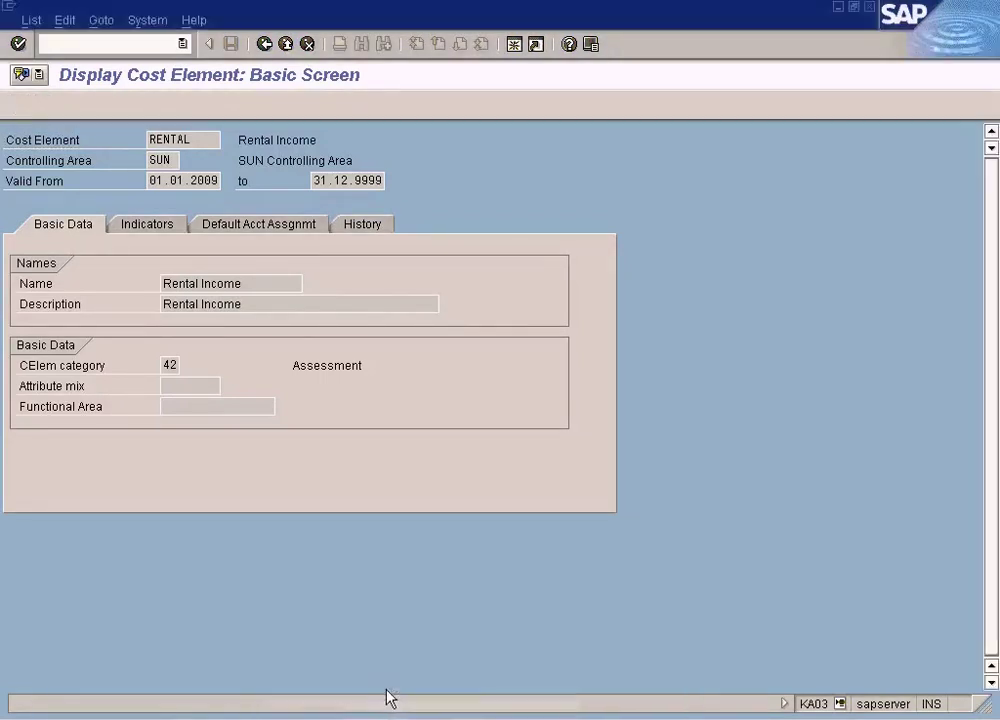
click(265, 44)
click(265, 44)
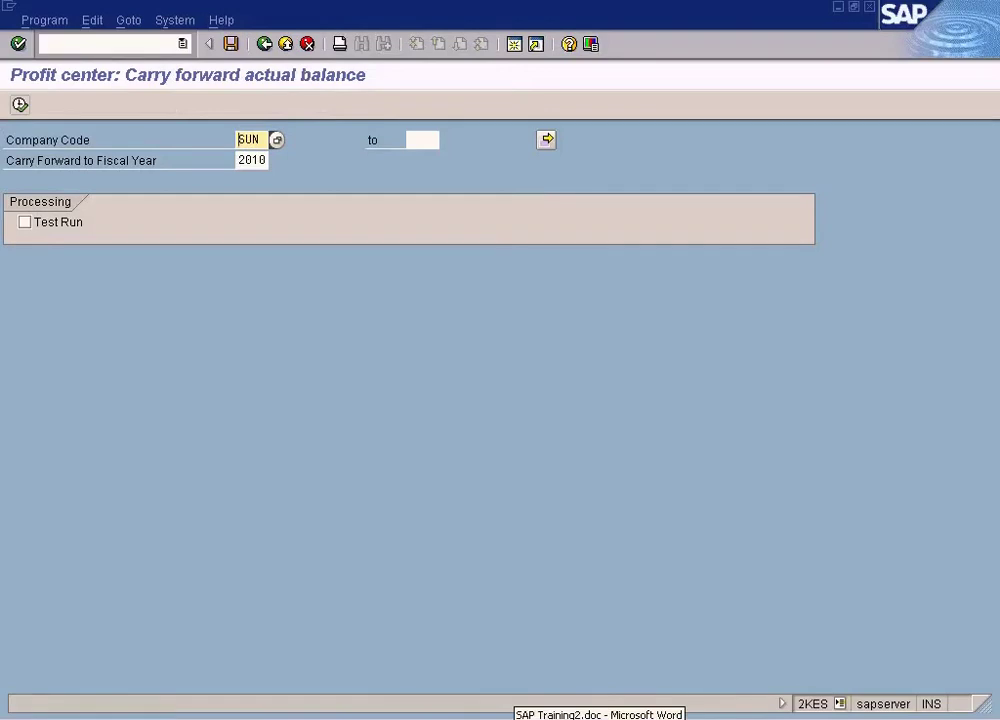
click(569, 716)
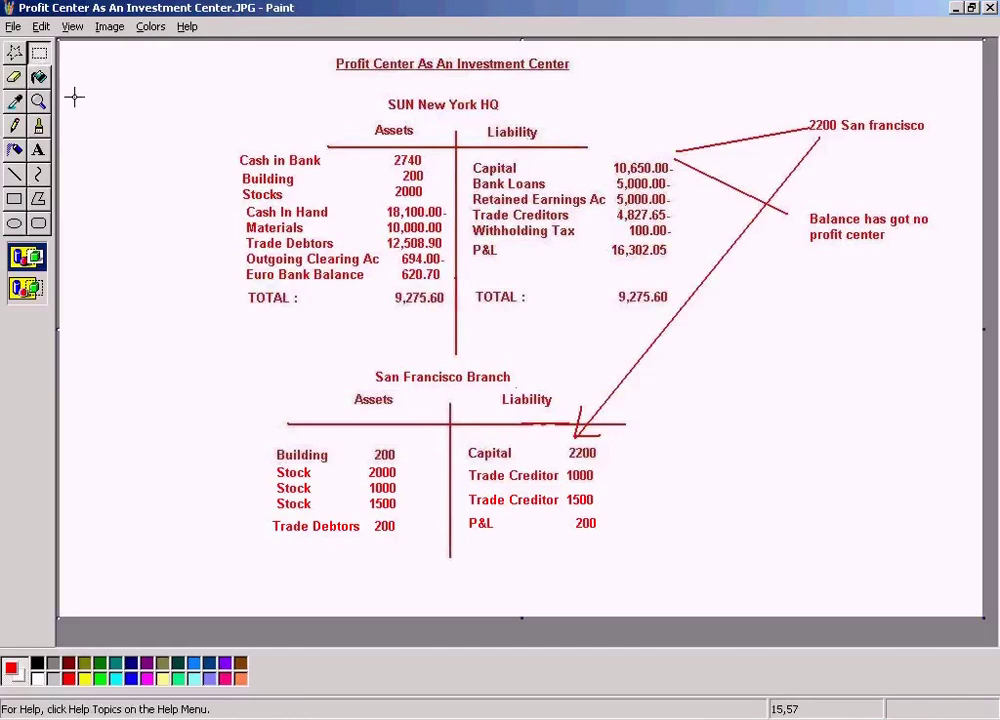
Outline the San Francisco Branch balance-sheet table with the rectangle selection, then deselect it
drag(238, 355, 668, 548)
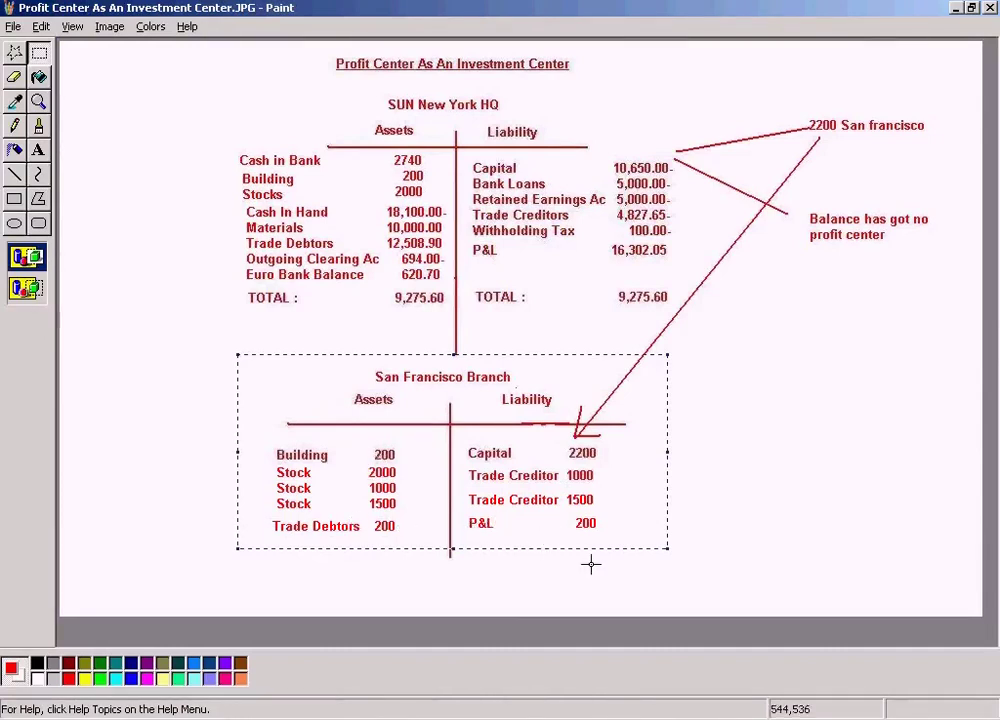
click(665, 516)
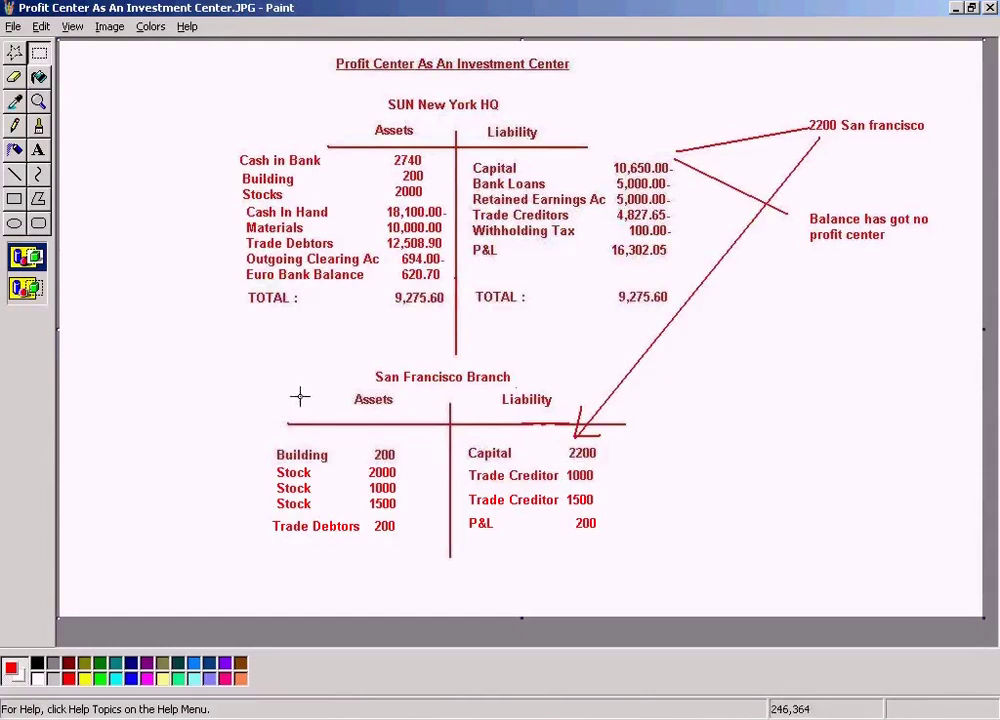
drag(244, 366, 640, 558)
click(714, 538)
Bring the SAP Training2 Word document forward and stop the CamStudio recording
click(497, 711)
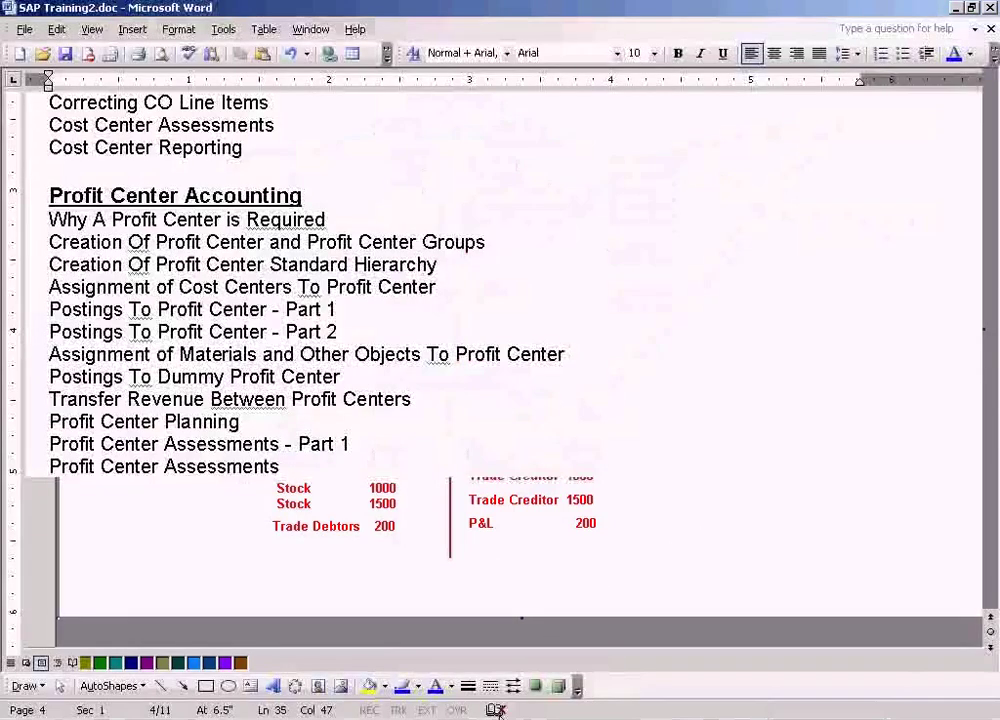
click(822, 712)
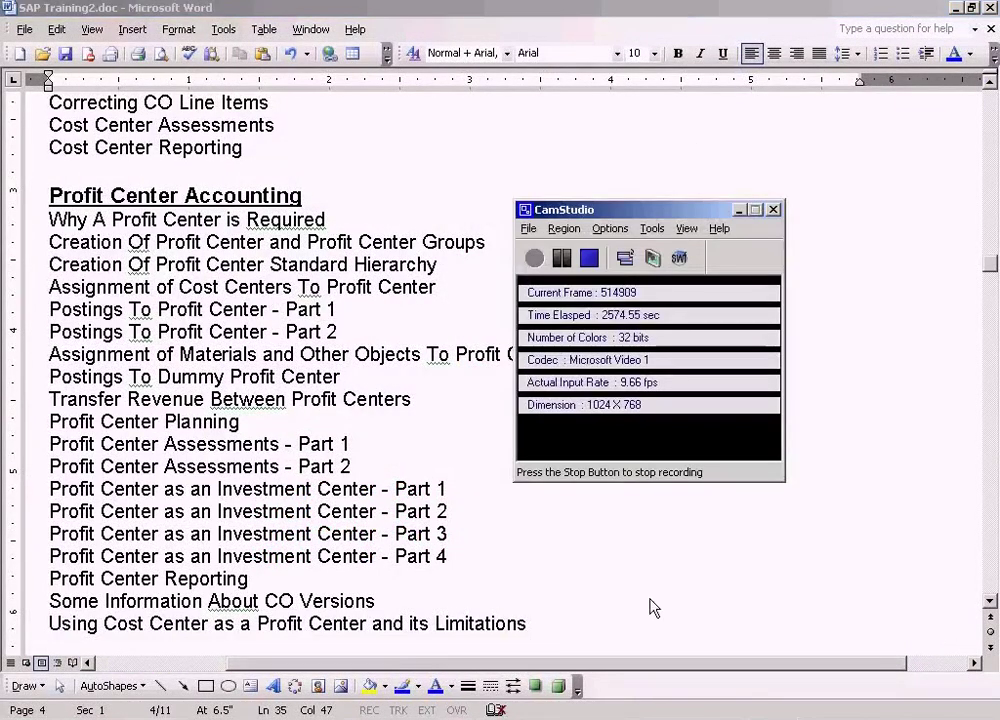
click(589, 258)
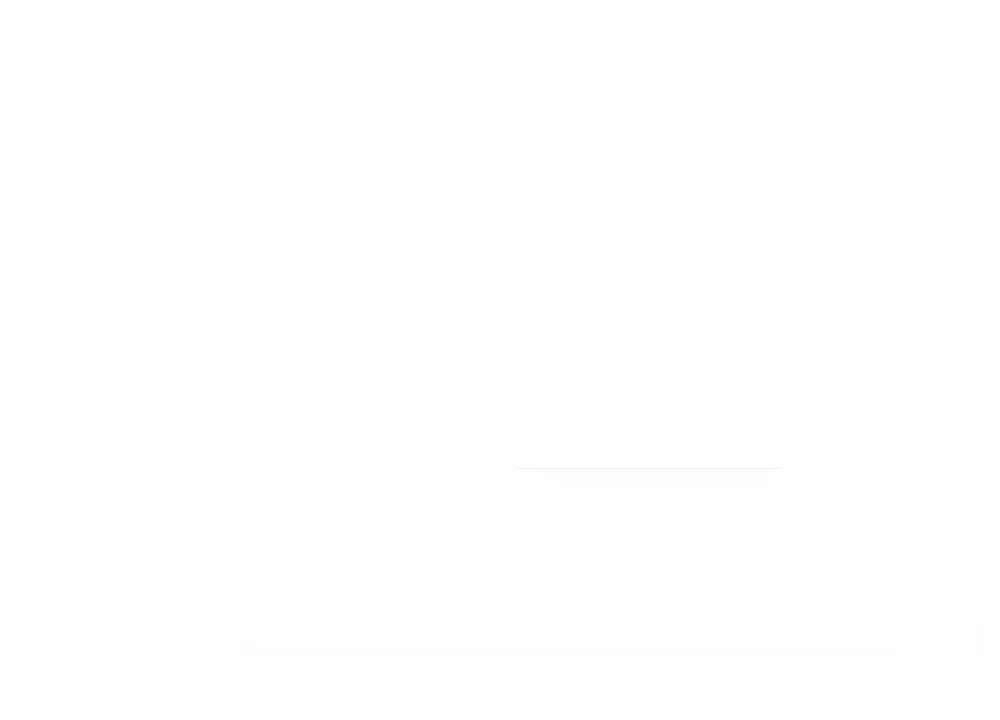